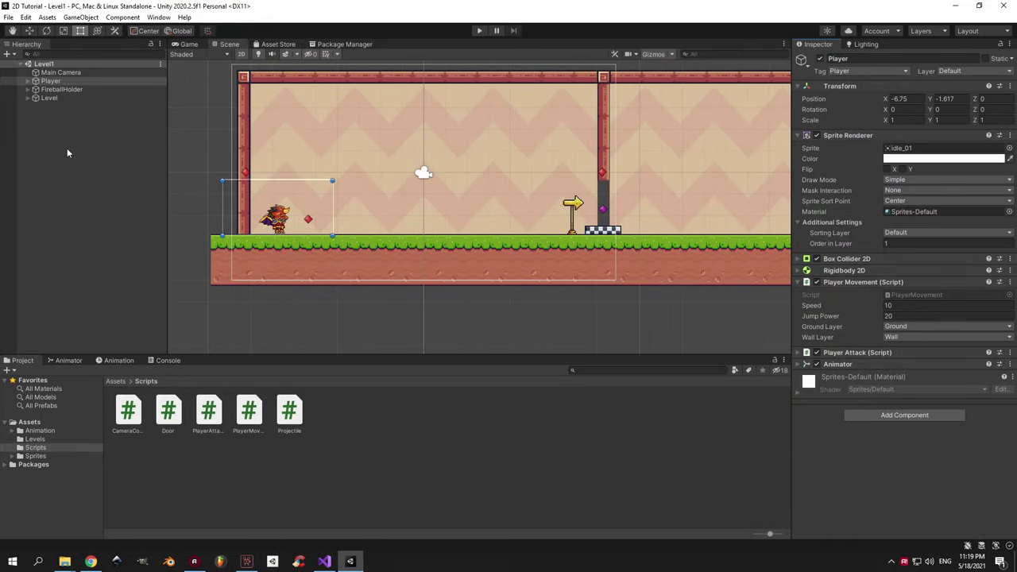
# Expand FireballHolder and set the Projectile script's Speed on the first Fireball object to 20.
pyautogui.click(67, 147)
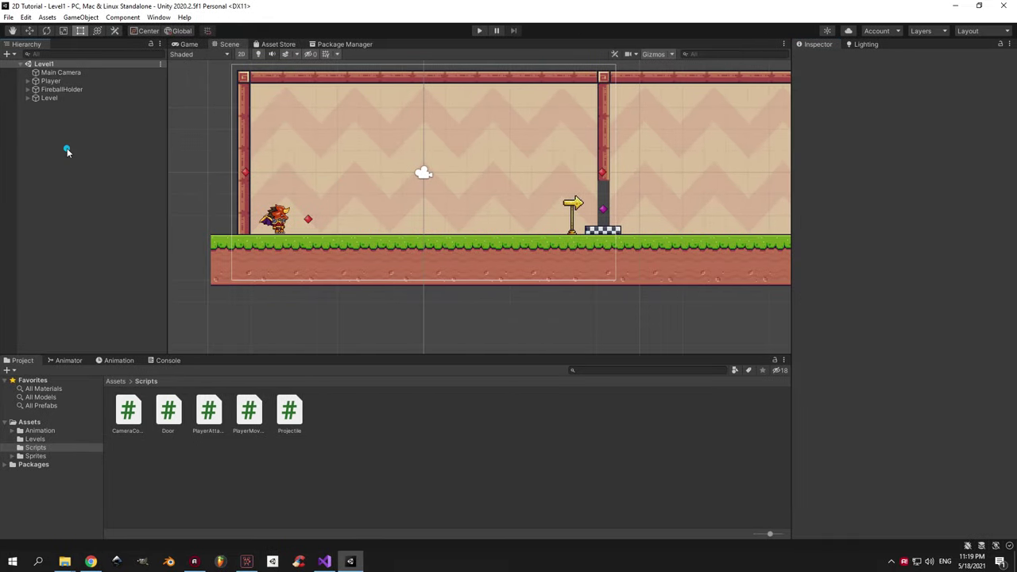
pyautogui.click(28, 89)
pyautogui.click(60, 99)
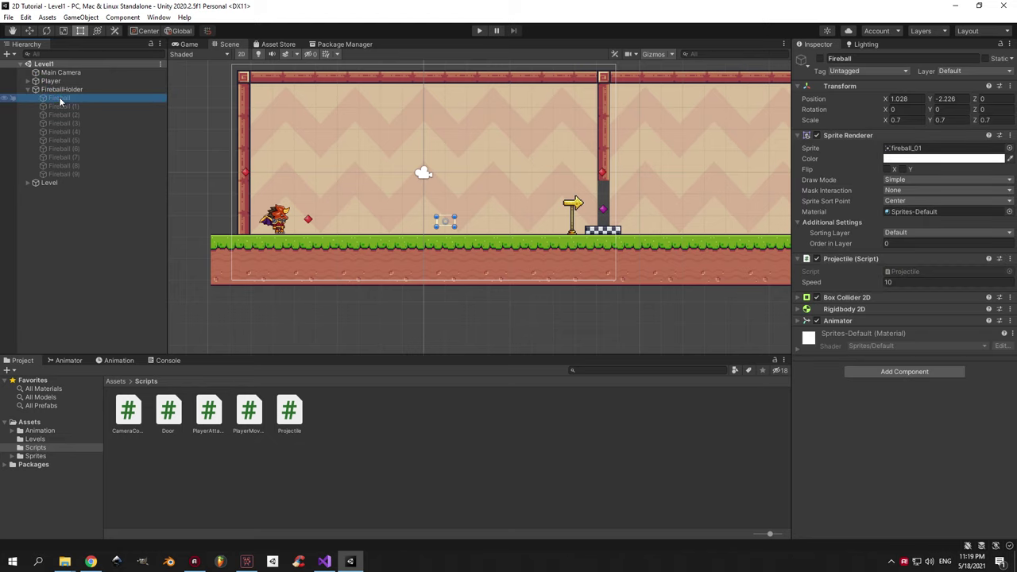
pyautogui.click(61, 106)
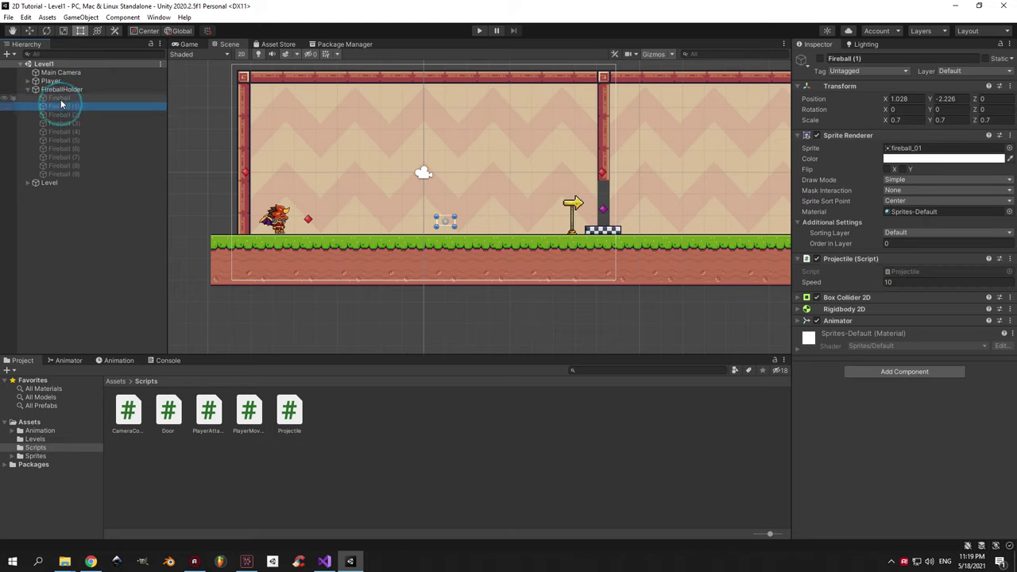
pyautogui.click(61, 97)
pyautogui.click(926, 283)
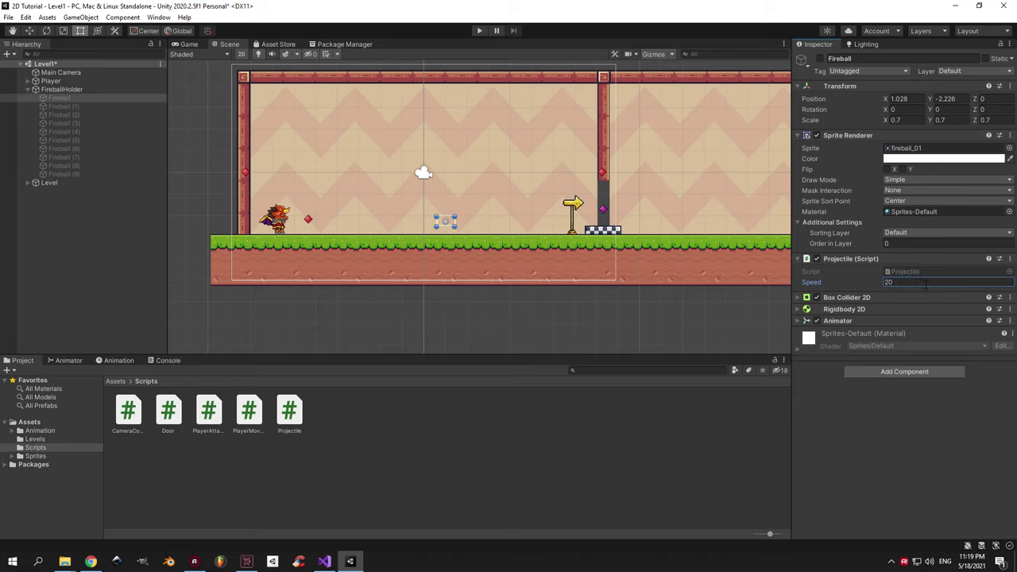
pyautogui.write('20')
# Check the speed of Fireball (9), and set the first Fireball's Speed back to 10.
pyautogui.click(89, 174)
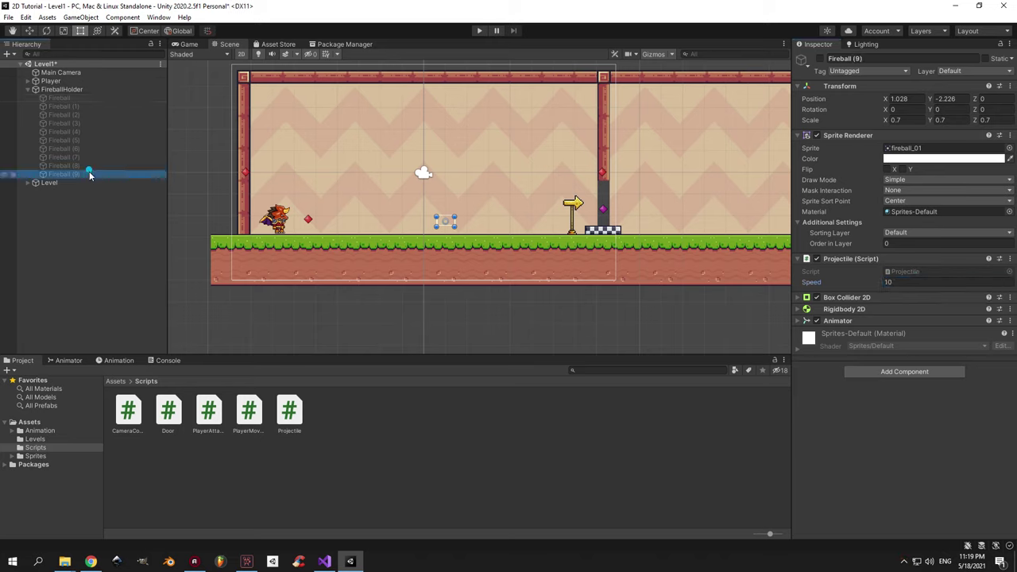
pyautogui.click(66, 99)
pyautogui.click(902, 278)
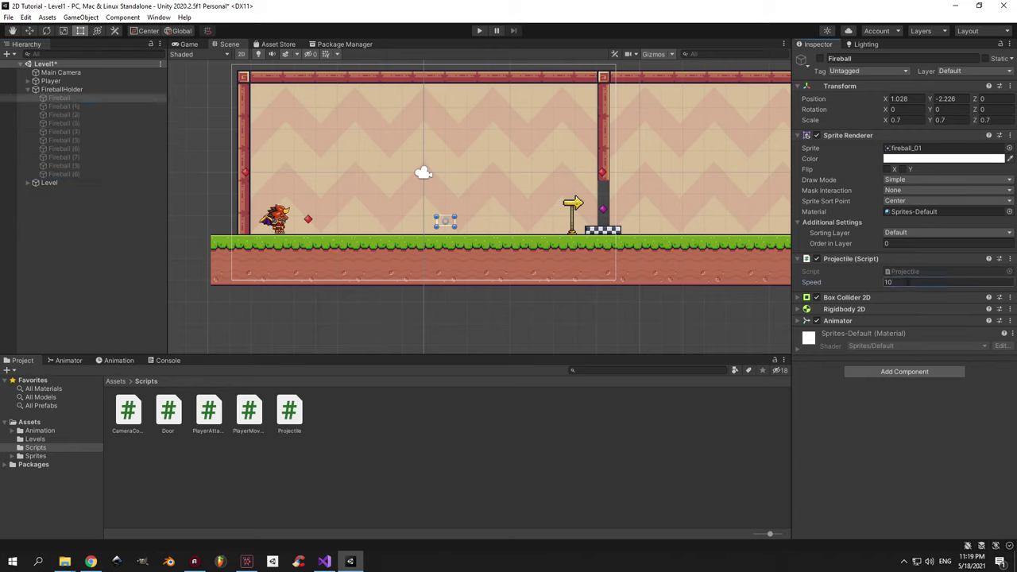
# Create a folder named Prefabs inside the project's Assets folder and open it.
pyautogui.click(30, 422)
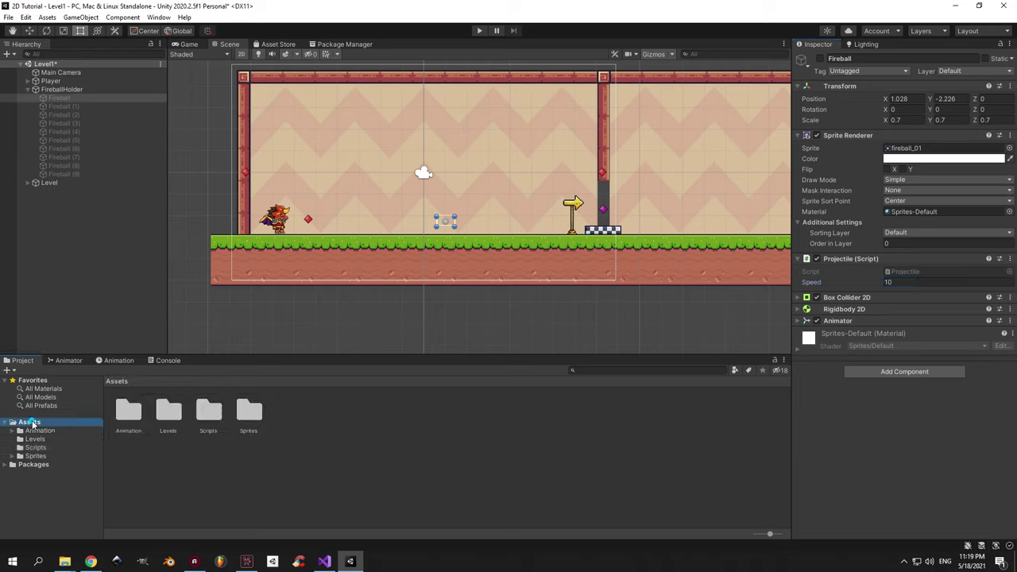
pyautogui.rightClick(353, 436)
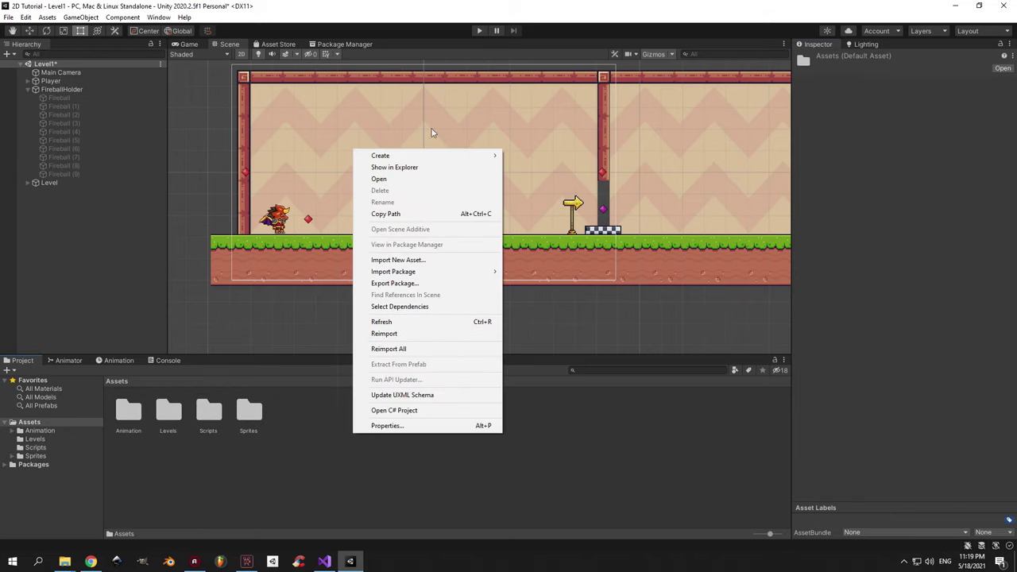
pyautogui.moveTo(433, 161)
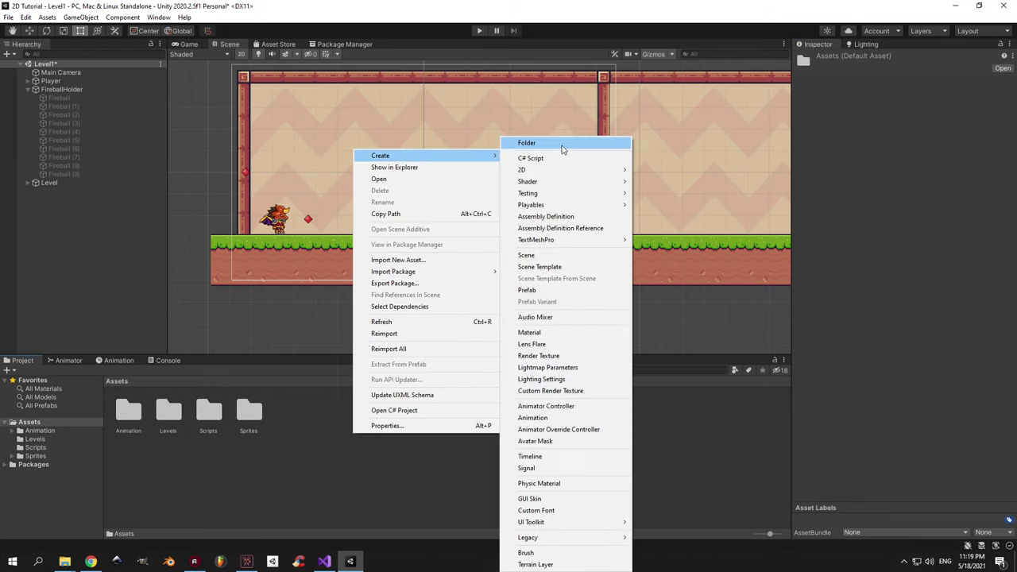
pyautogui.click(561, 145)
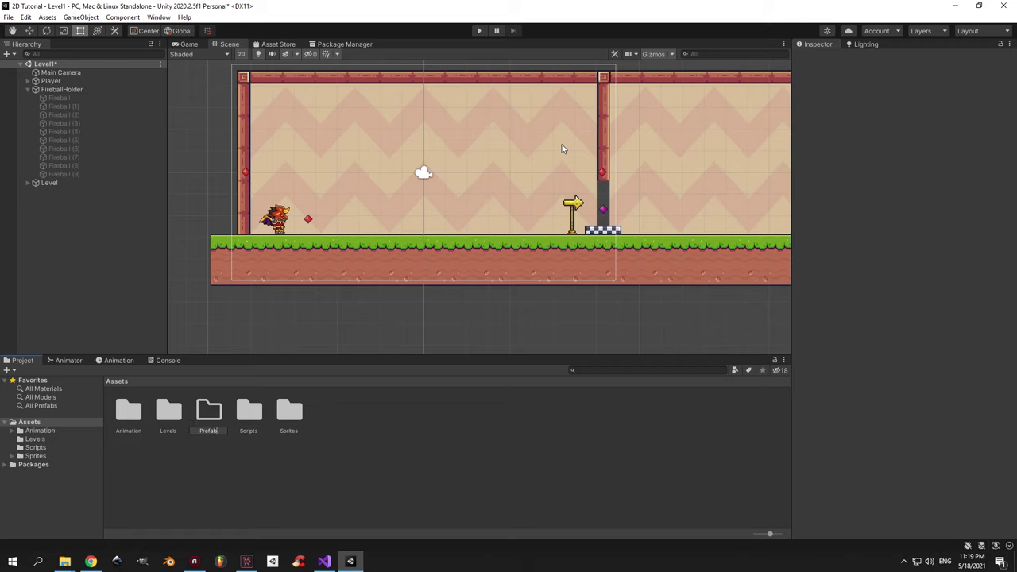
pyautogui.press('Return')
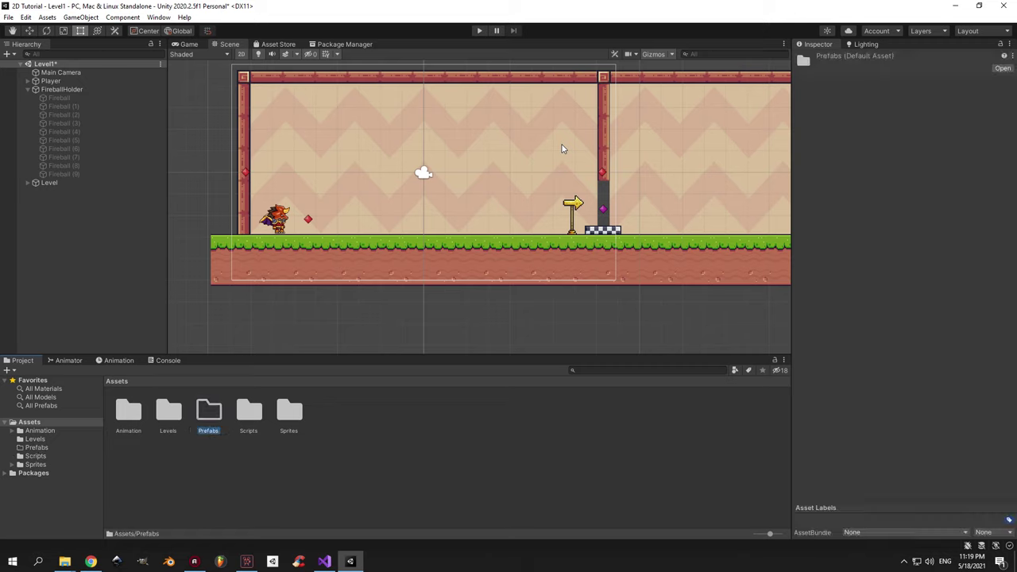
pyautogui.press('Return')
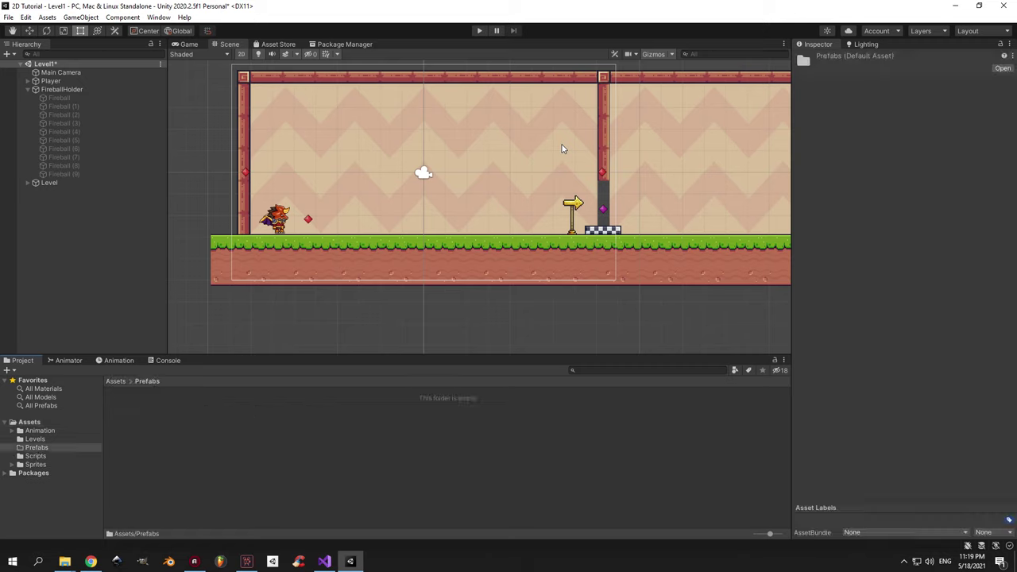
# Turn the first Fireball into a prefab in the Prefabs folder, and delete Fireball (1) to Fireball (9) from the scene.
pyautogui.click(71, 99)
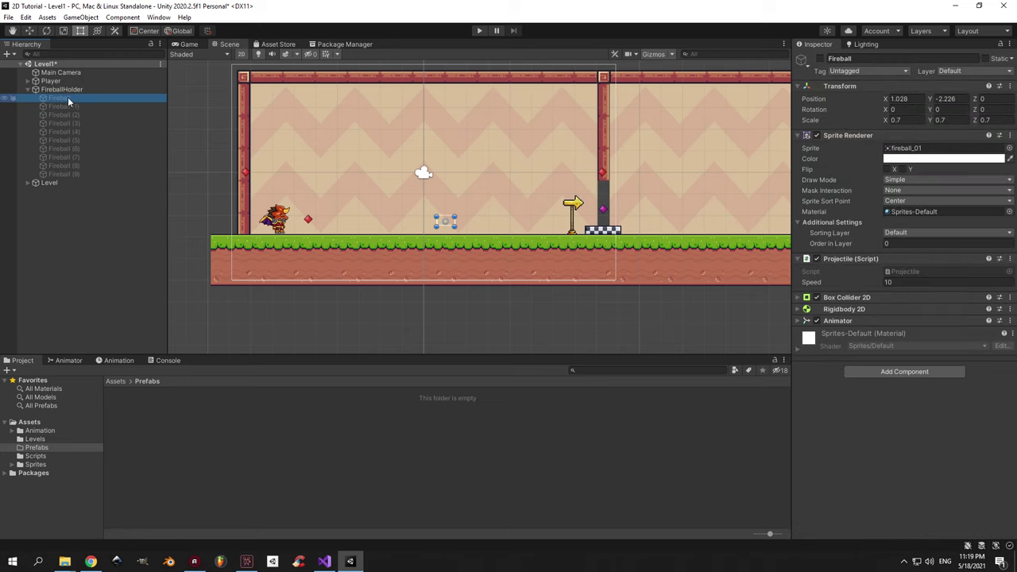
pyautogui.moveTo(68, 101); pyautogui.dragTo(131, 430)
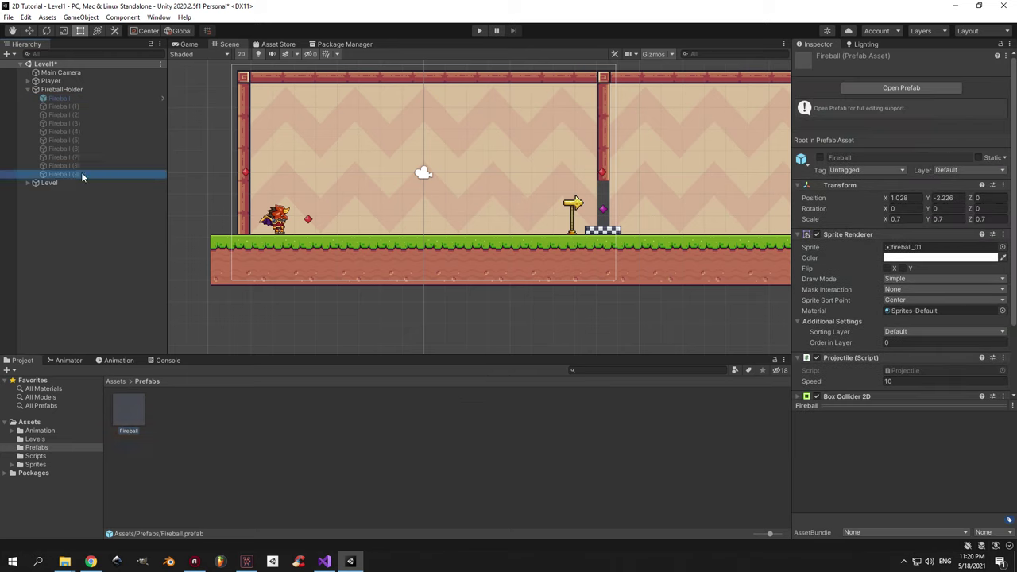
pyautogui.click(80, 173)
pyautogui.keyDown('shift'); pyautogui.click(67, 108); pyautogui.keyUp('shift')
pyautogui.press('Delete')
# Duplicate the remaining Fireball prefab instance nine times inside FireballHolder.
pyautogui.click(71, 97)
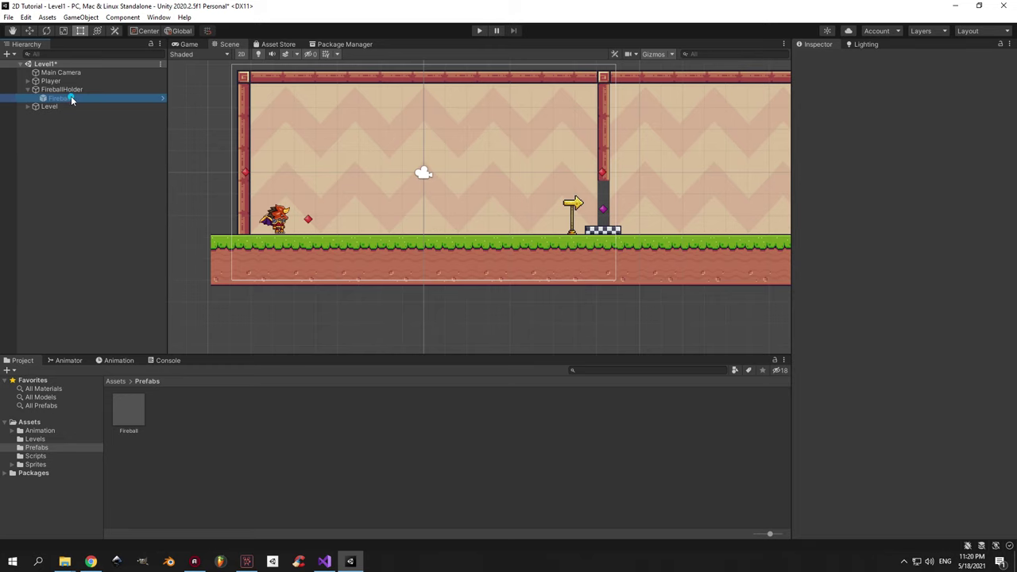
pyautogui.hotkey('ctrl', 'd')
pyautogui.hotkey('ctrl', 'd')
pyautogui.hotkey('ctrl', 'd')
pyautogui.hotkey('ctrl', 'd')
pyautogui.hotkey('ctrl', 'd')
pyautogui.hotkey('ctrl', 'd')
pyautogui.hotkey('ctrl', 'd')
pyautogui.hotkey('ctrl', 'd')
pyautogui.hotkey('ctrl', 'd')
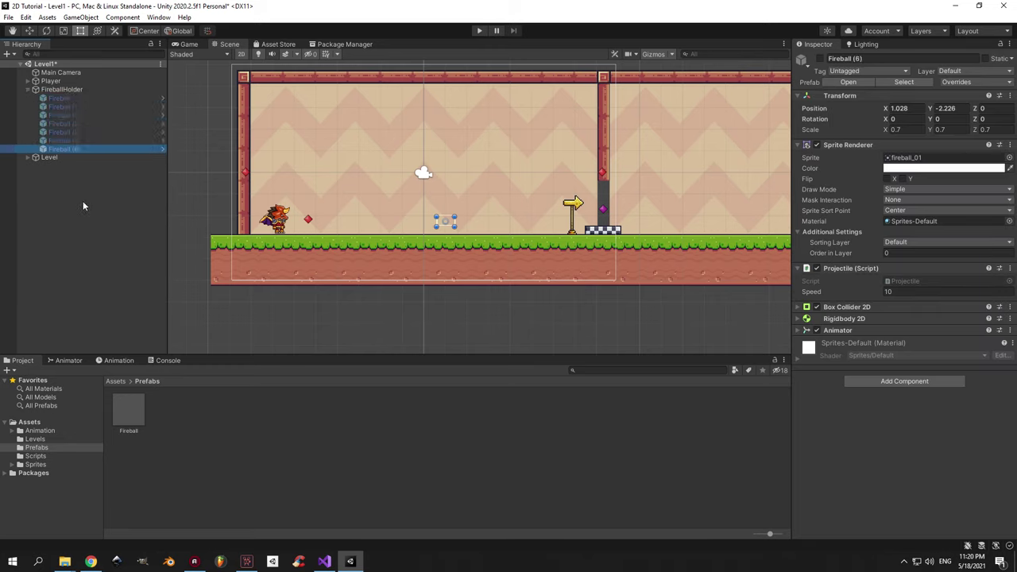
# Set the Projectile Speed in the Fireball prefab to 20, save the prefab and return to the scene.
pyautogui.click(68, 99)
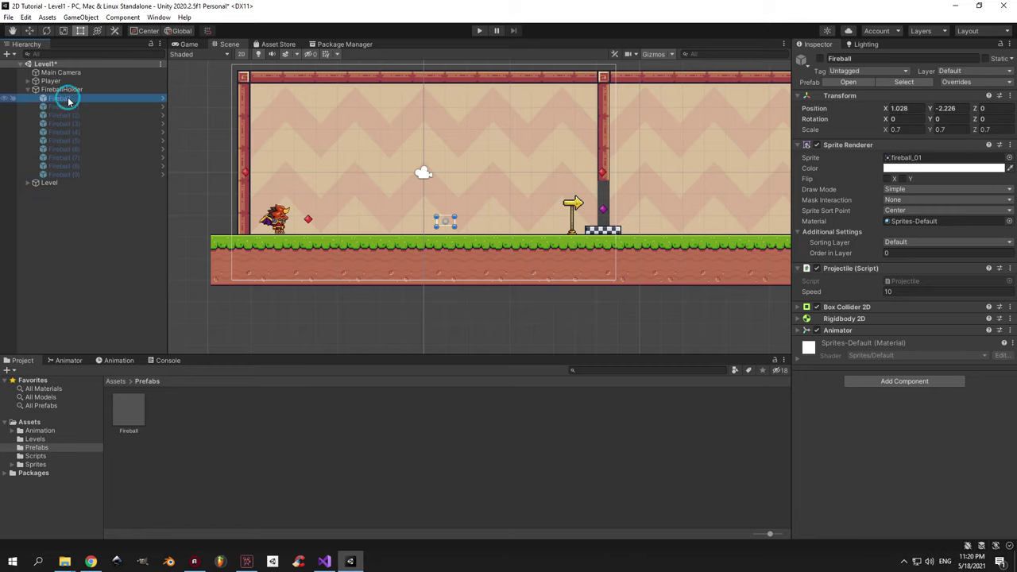
pyautogui.click(846, 81)
pyautogui.click(889, 283)
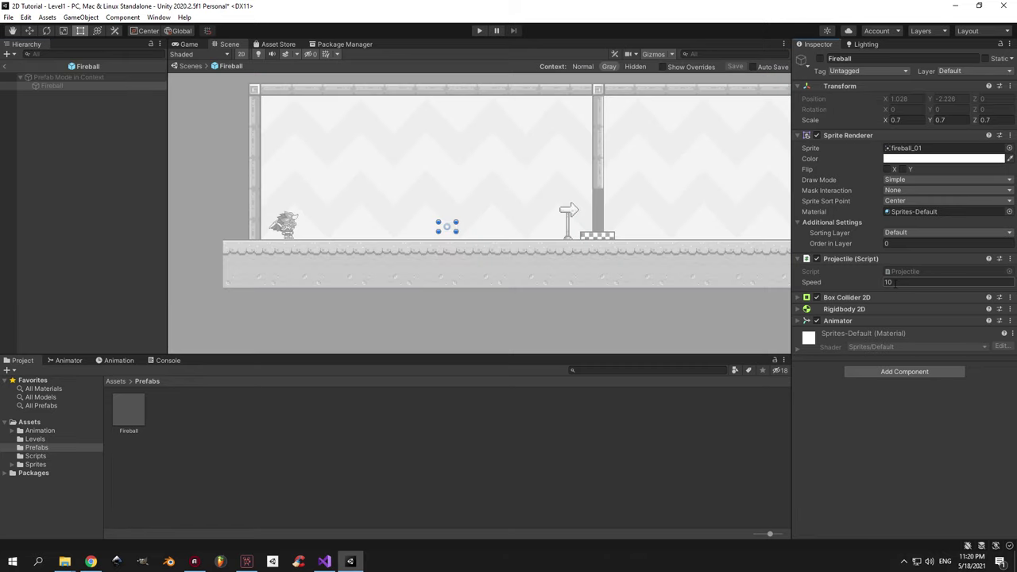
pyautogui.write('20')
pyautogui.hotkey('ctrl', 's')
pyautogui.click(8, 69)
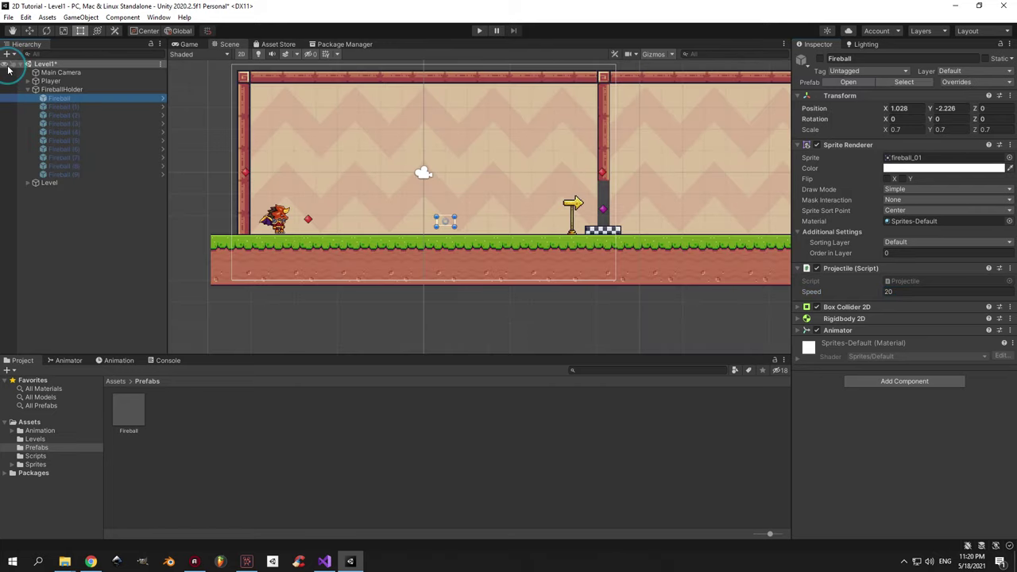
# Inspect the Projectile Speed on each fireball instance, from Fireball (9) up to the first Fireball.
pyautogui.click(73, 175)
pyautogui.click(74, 168)
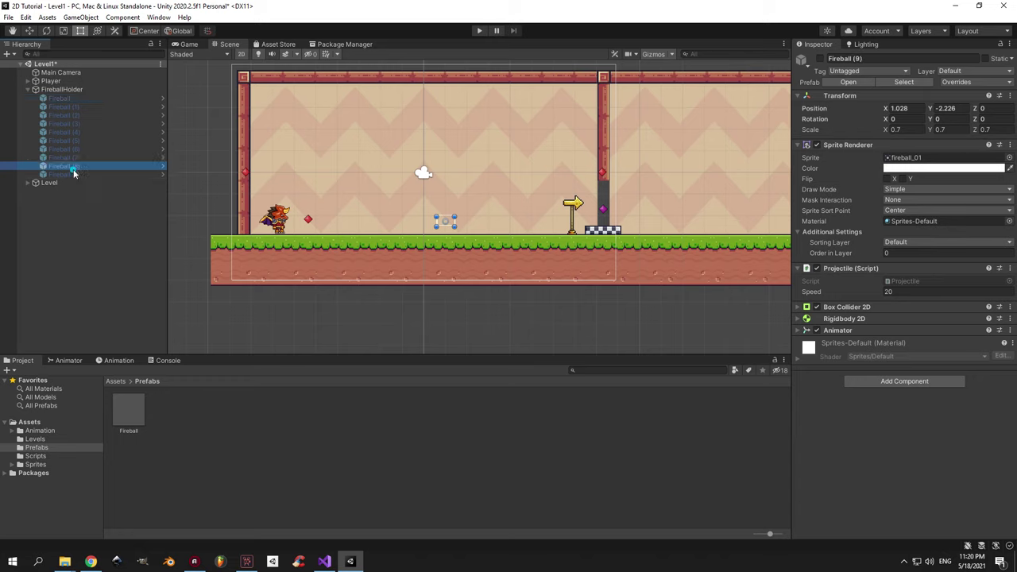
pyautogui.click(73, 169)
pyautogui.press('Up')
pyautogui.press('Up')
pyautogui.press('Up')
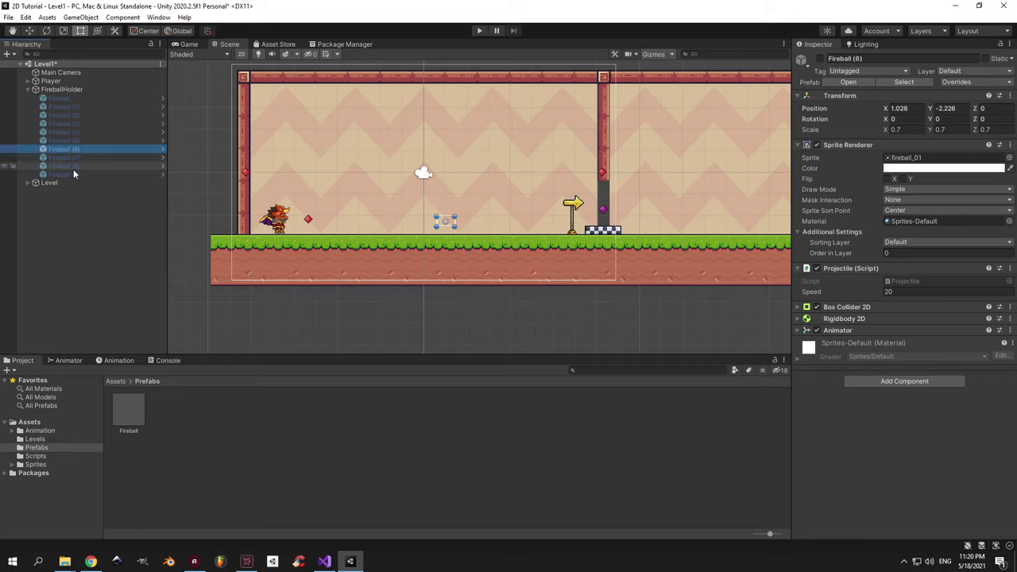
pyautogui.press('Up')
pyautogui.press('Up')
pyautogui.press('Up')
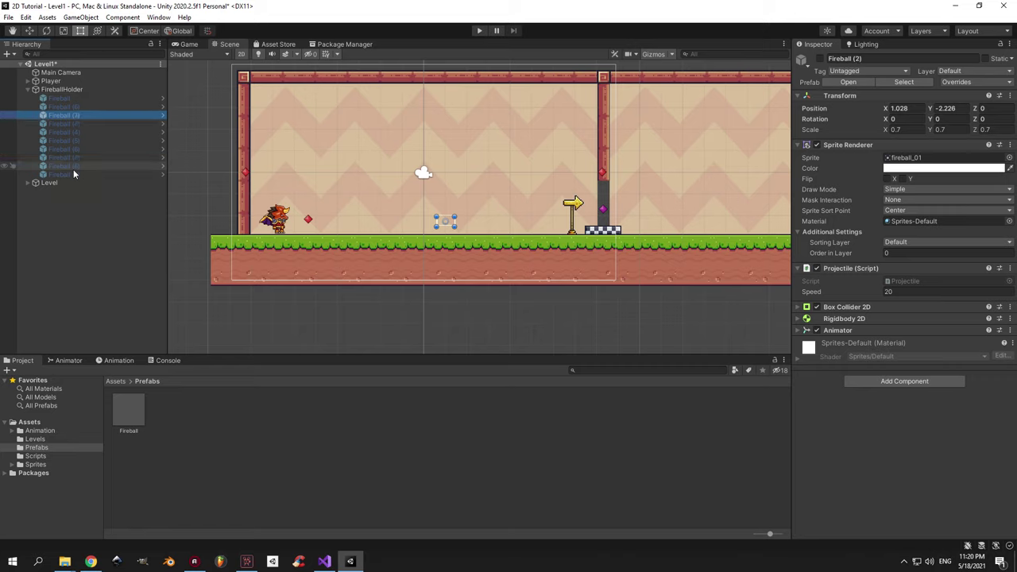
pyautogui.press('Up')
pyautogui.press('Up')
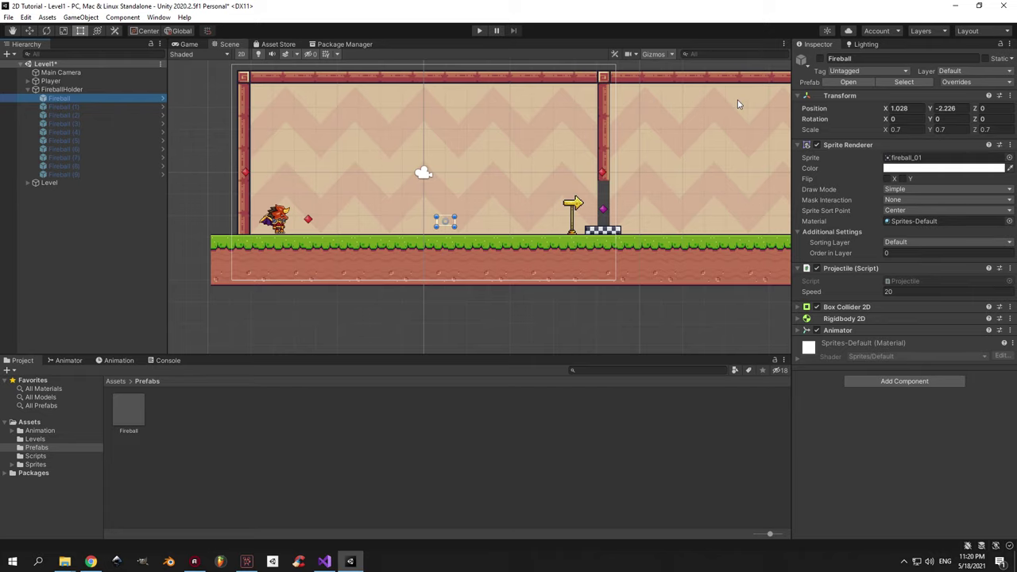
# Set the Projectile Speed in the Fireball prefab back to 10 and return to the scene.
pyautogui.click(866, 83)
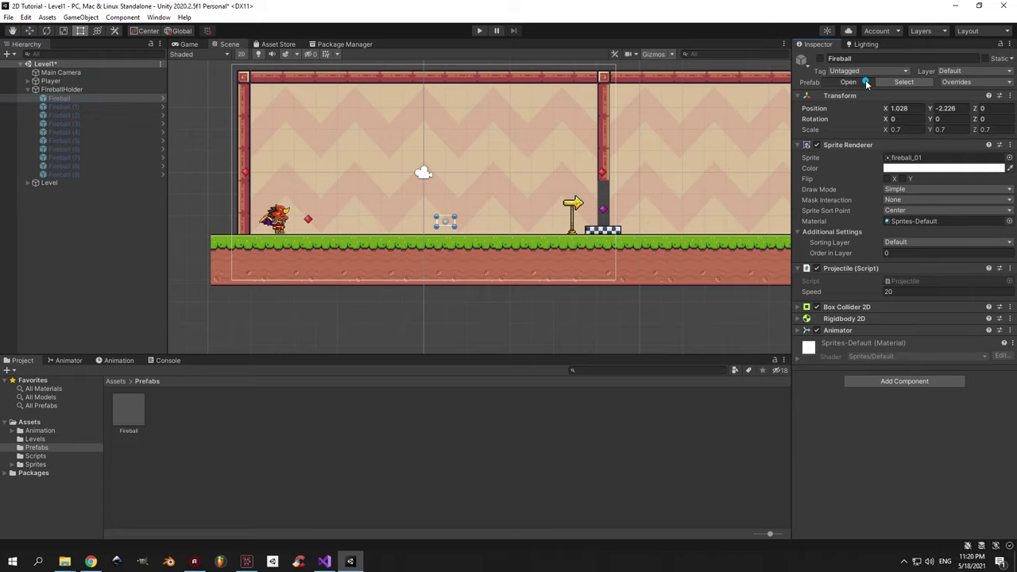
pyautogui.click(896, 280)
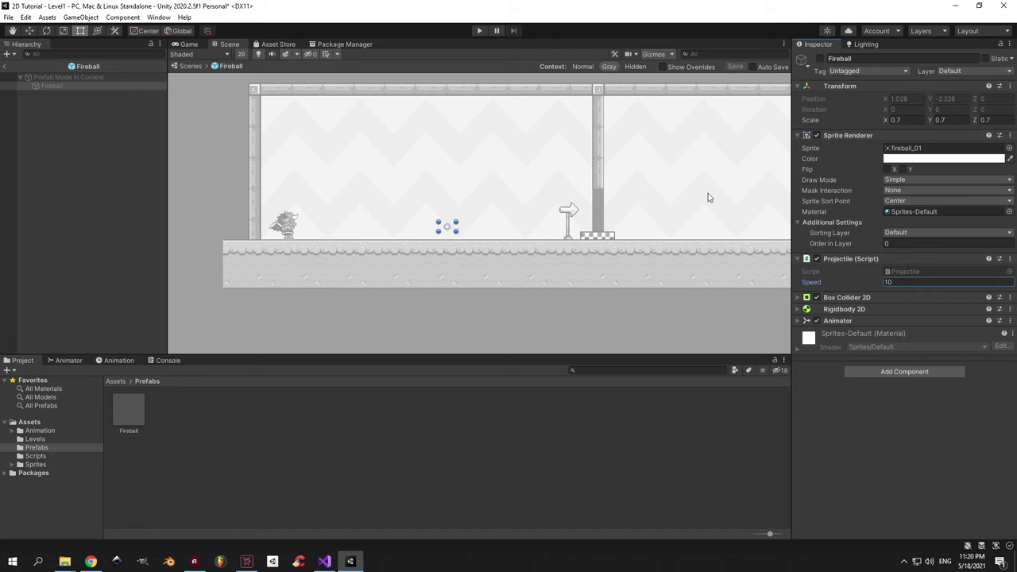
pyautogui.click(5, 68)
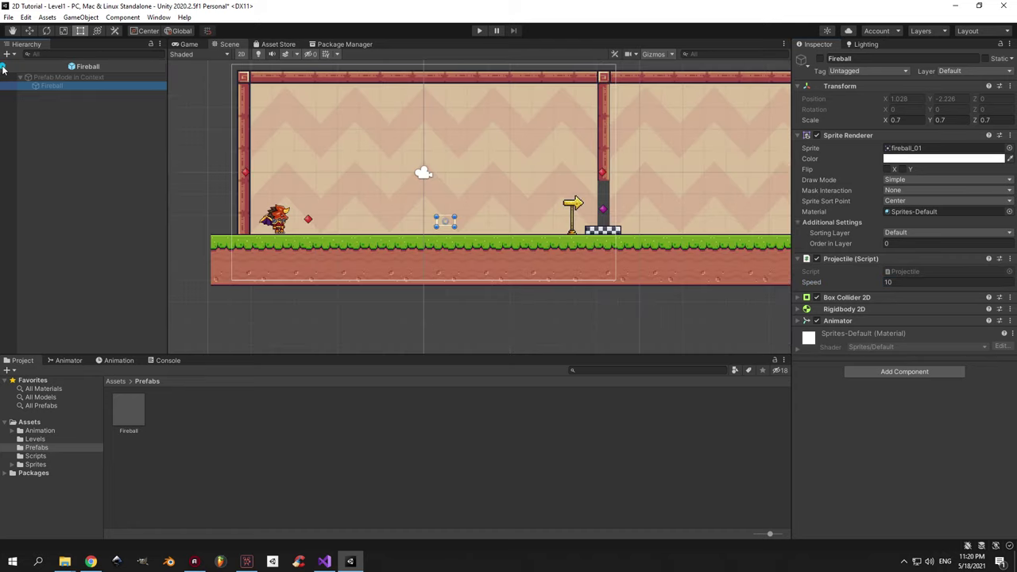
# Override the Projectile Speed of Fireball (9) with 20, and revert that override to the prefab's value.
pyautogui.click(77, 175)
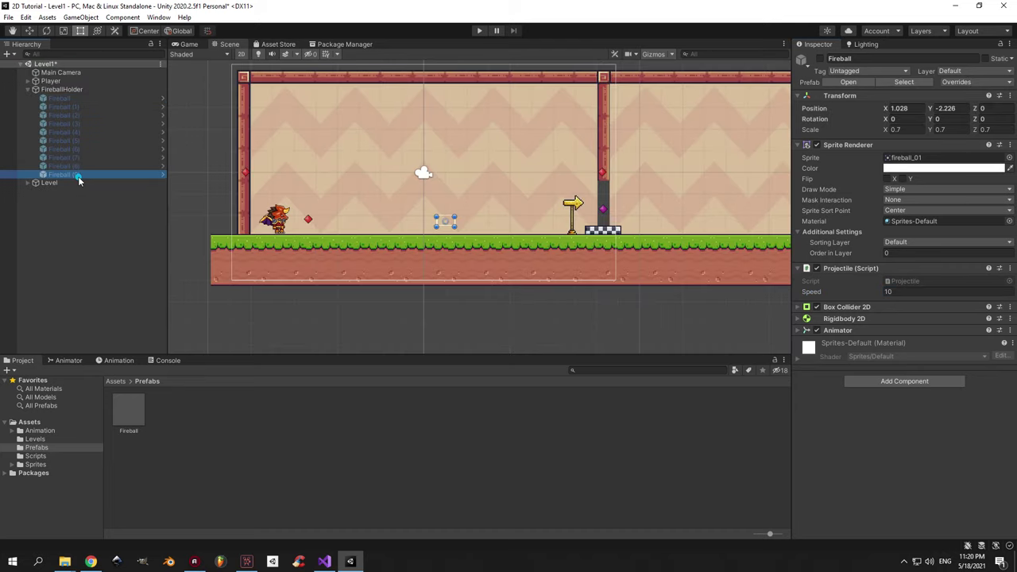
pyautogui.click(898, 291)
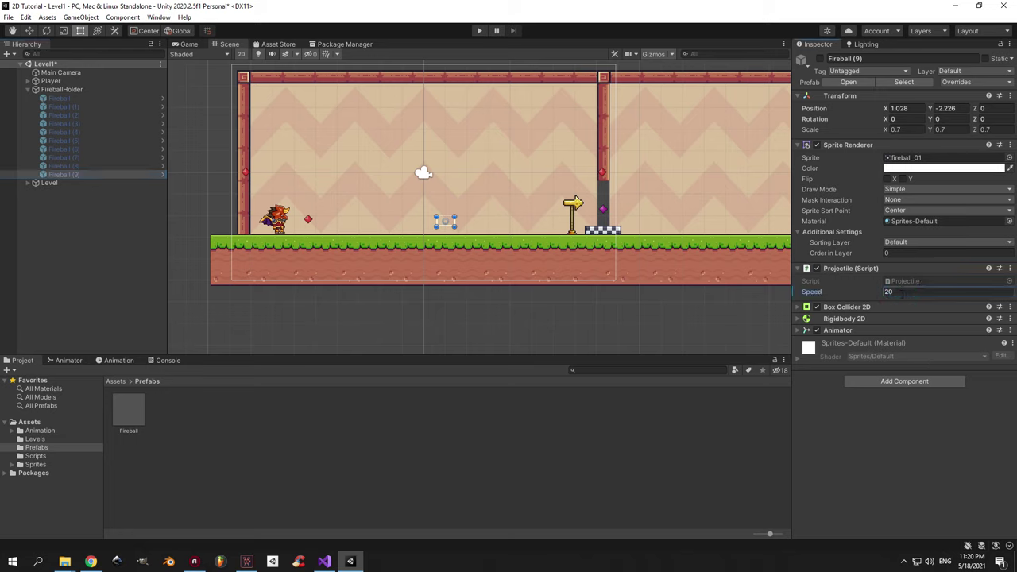
pyautogui.rightClick(816, 292)
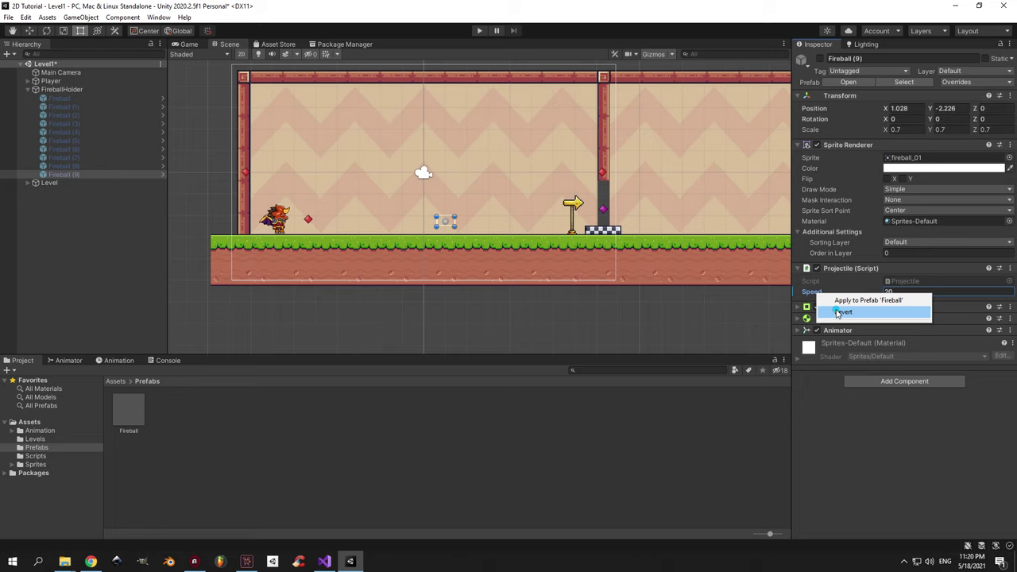
pyautogui.click(842, 311)
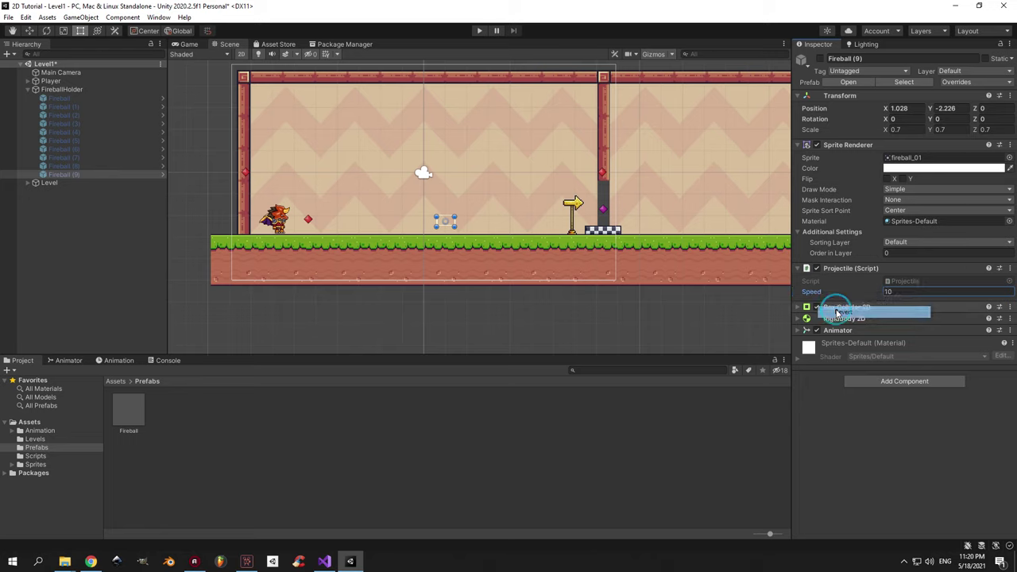
# Assign all ten fireball instances in order to Elements 0 to 9 of the Player Attack script's Fireballs array, and clear the console.
pyautogui.click(85, 97)
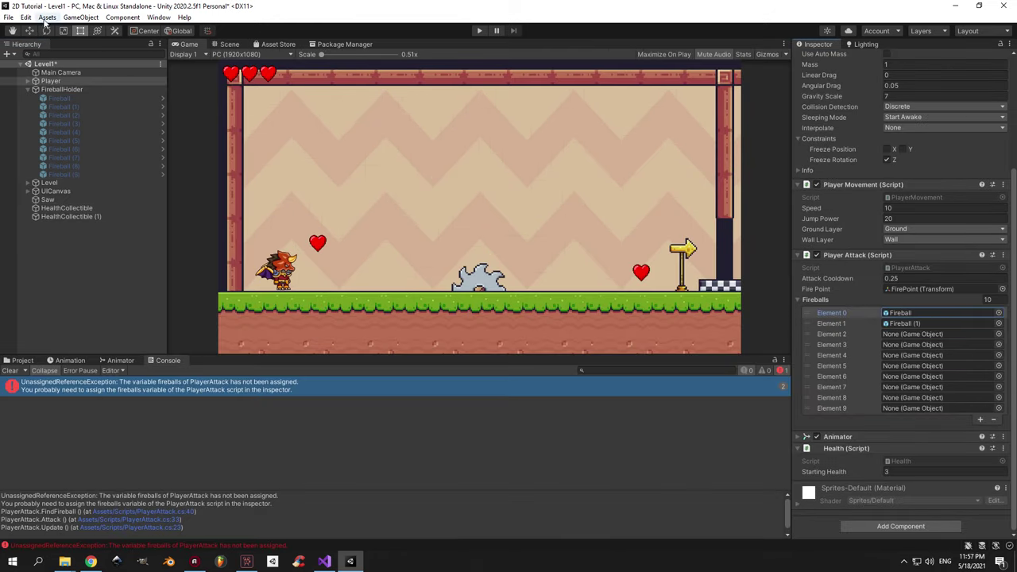
pyautogui.moveTo(63, 116); pyautogui.dragTo(914, 334)
pyautogui.moveTo(69, 126); pyautogui.dragTo(914, 366)
pyautogui.moveTo(68, 149); pyautogui.dragTo(932, 397)
pyautogui.moveTo(67, 174); pyautogui.dragTo(913, 407)
pyautogui.click(871, 436)
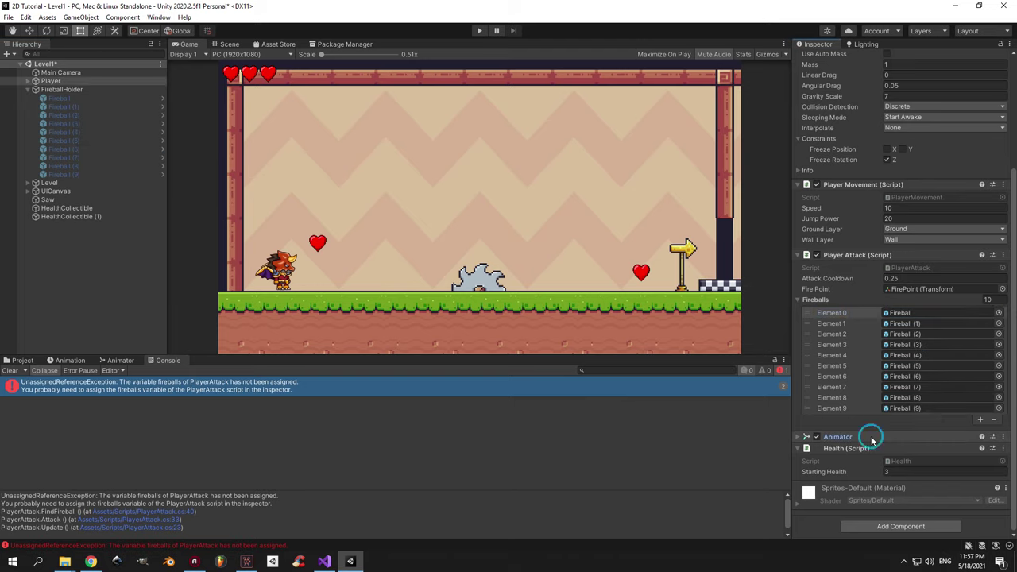
pyautogui.click(11, 370)
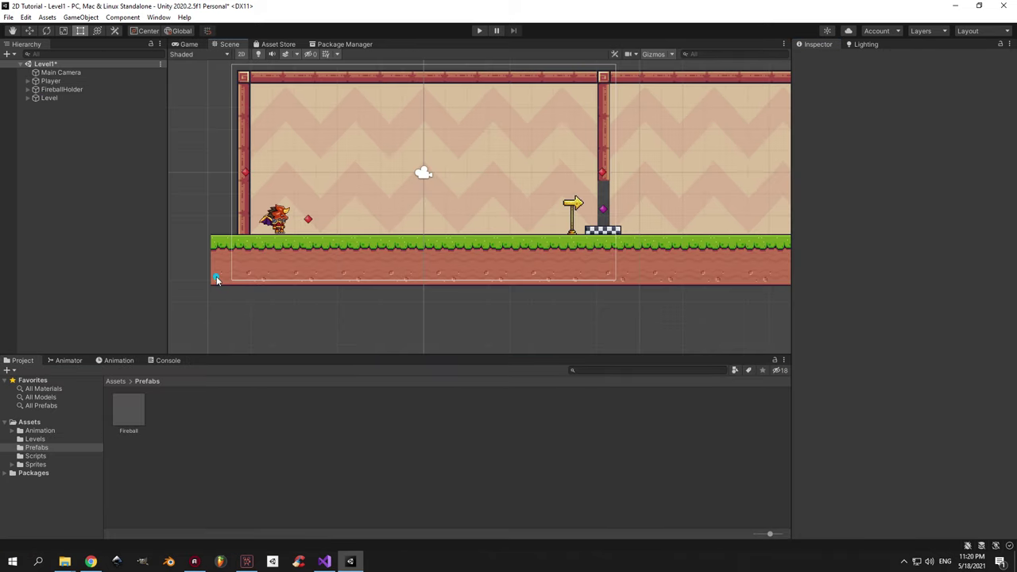
# Create four sorting layers named Background, Foreground, Player and Ground, in that order after Default.
pyautogui.click(216, 276)
pyautogui.scroll(2, 214, 214)
pyautogui.click(29, 98)
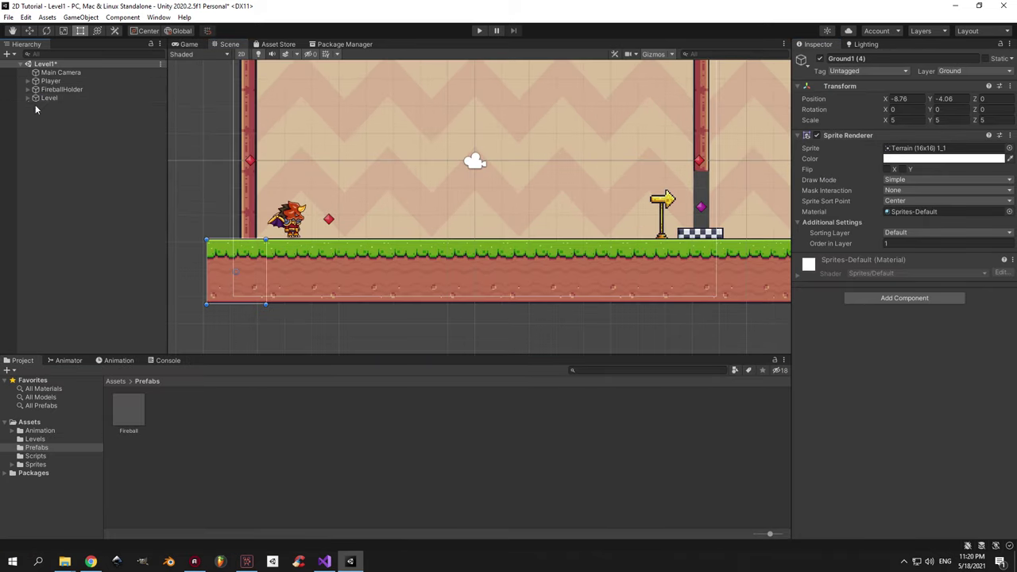
pyautogui.click(50, 80)
pyautogui.click(953, 233)
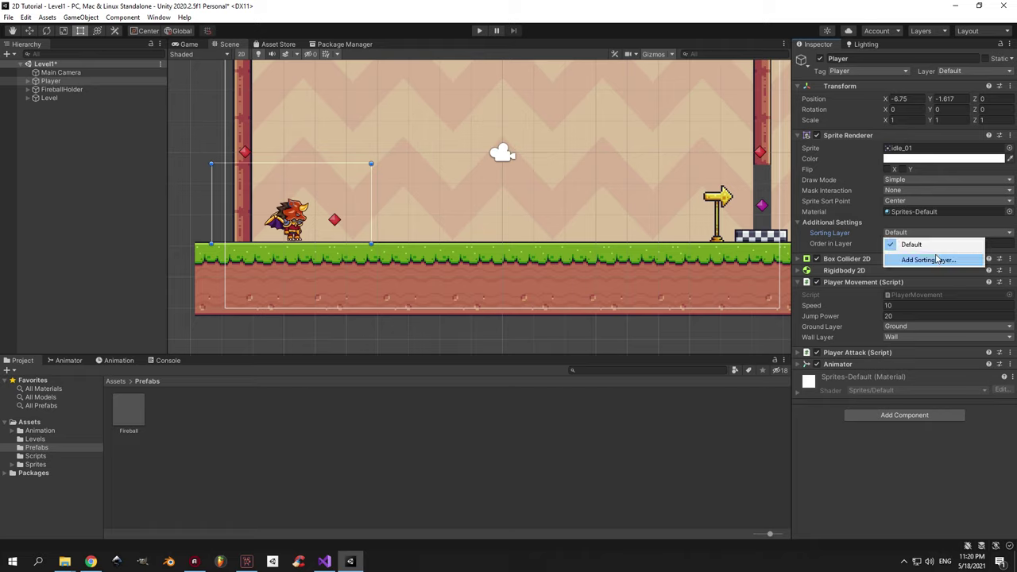
pyautogui.click(935, 261)
pyautogui.click(987, 128)
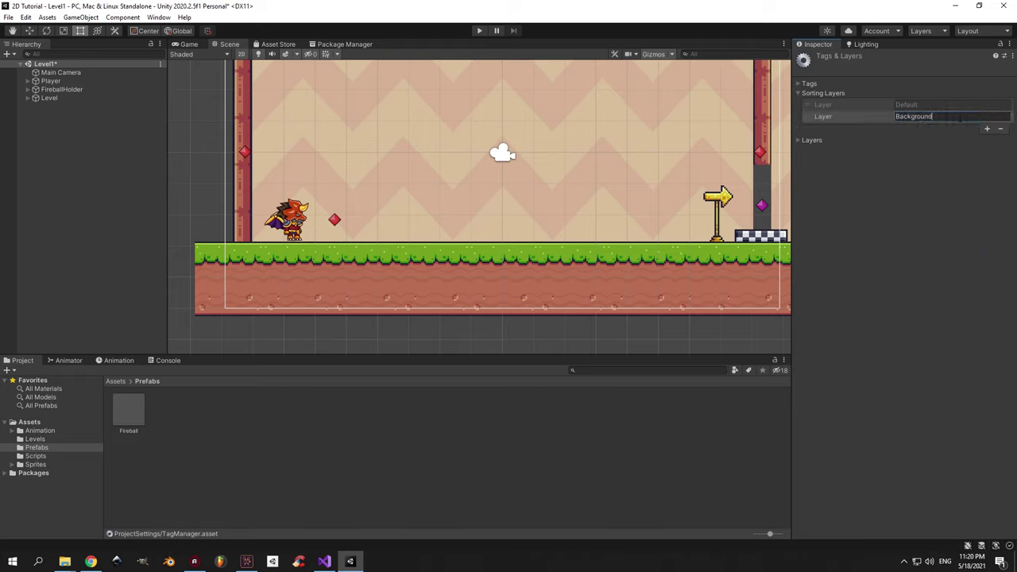
pyautogui.click(986, 128)
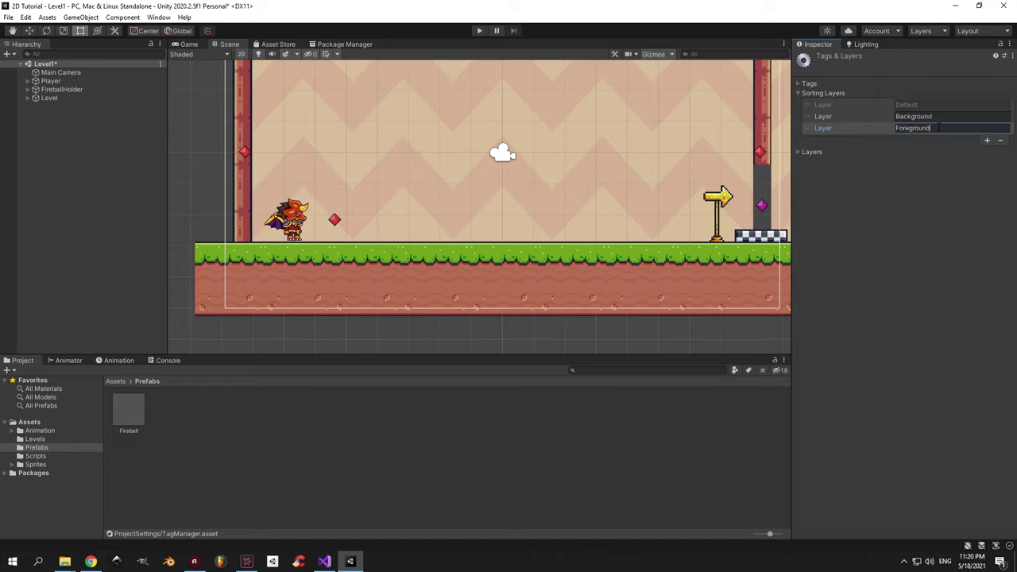
pyautogui.click(988, 140)
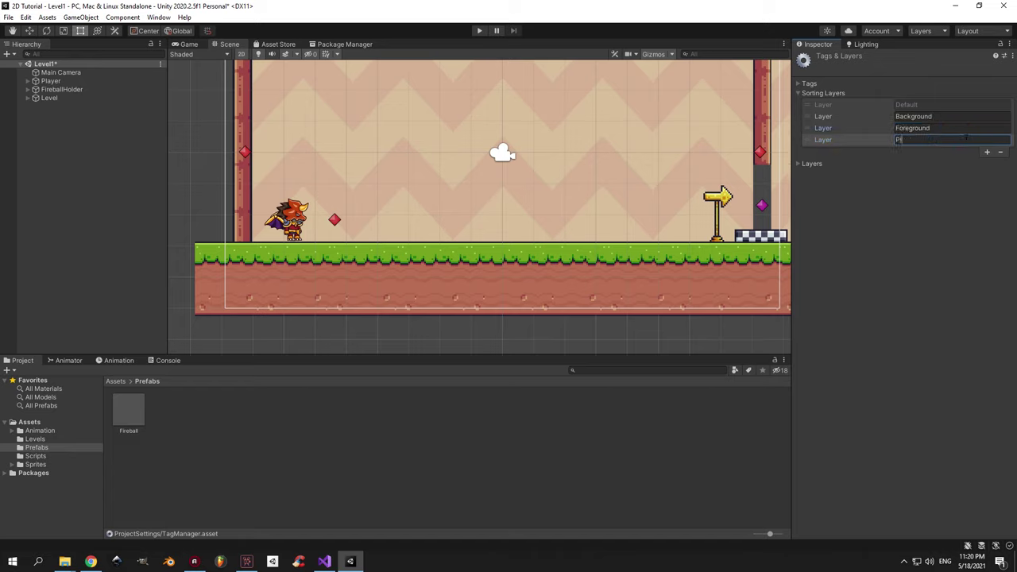
pyautogui.click(988, 152)
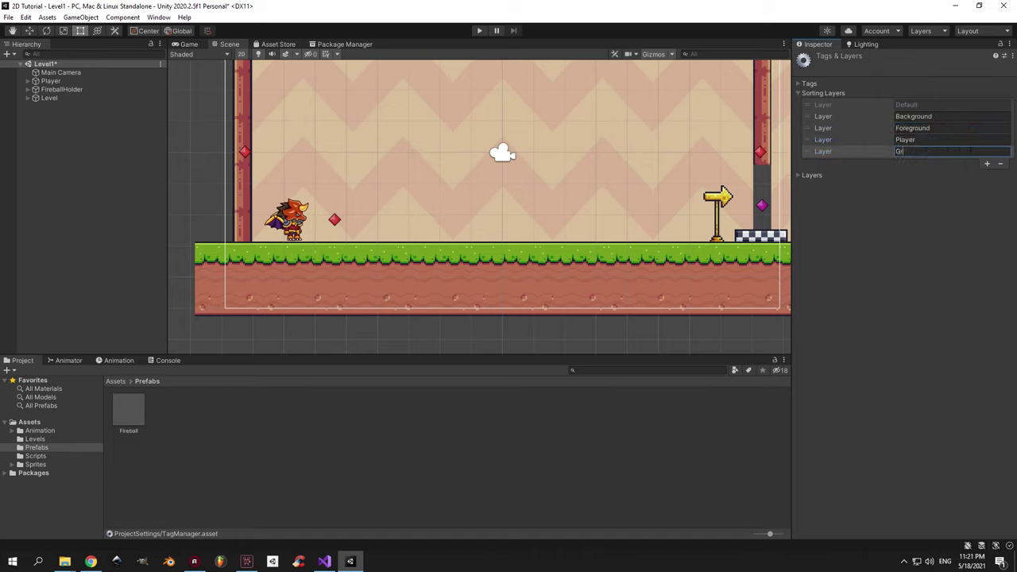
# Set the sorting layer of the Player object's Sprite Renderer to Player.
pyautogui.click(19, 81)
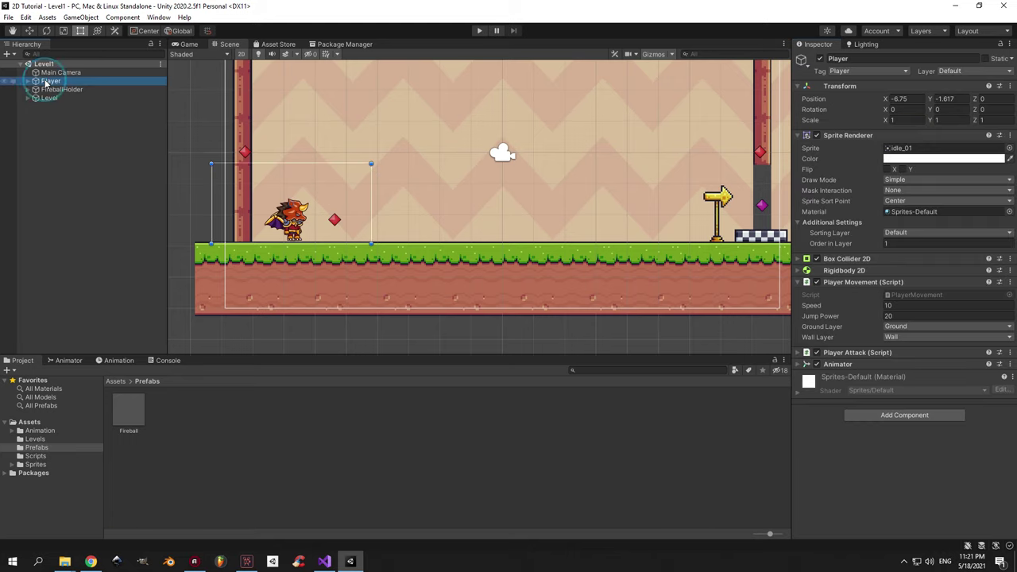
pyautogui.click(913, 232)
pyautogui.click(911, 280)
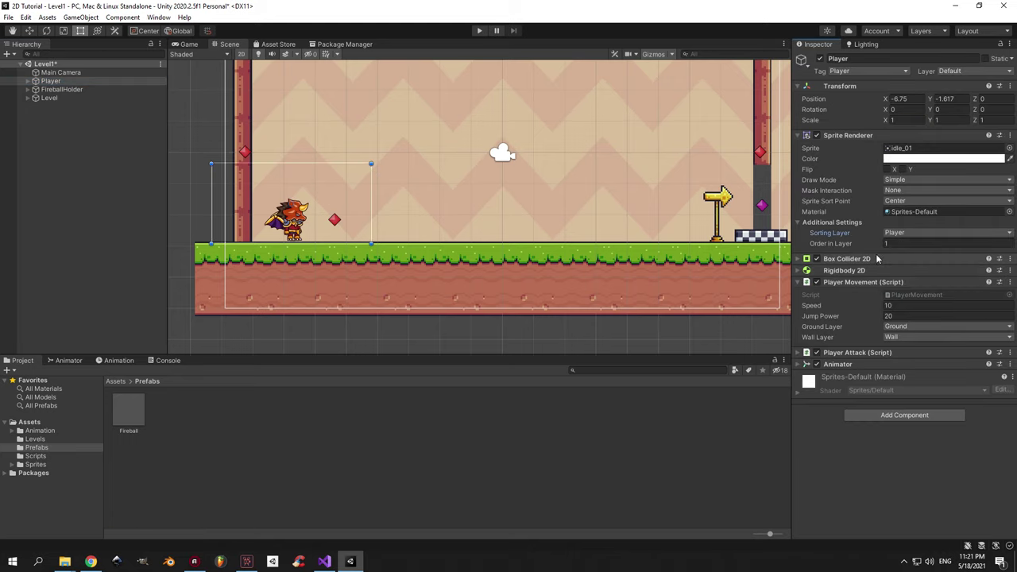
# Assign all ten Brown background tiles of Room1 to the Background sorting layer.
pyautogui.scroll(-3, 220, 257)
pyautogui.click(254, 154)
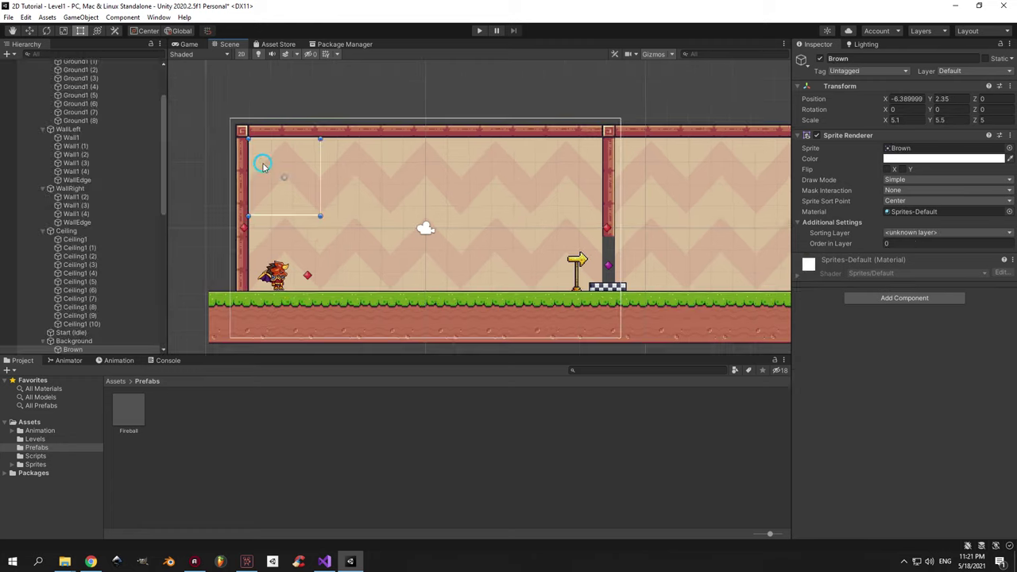
pyautogui.keyDown('shift'); pyautogui.click(97, 298); pyautogui.keyUp('shift')
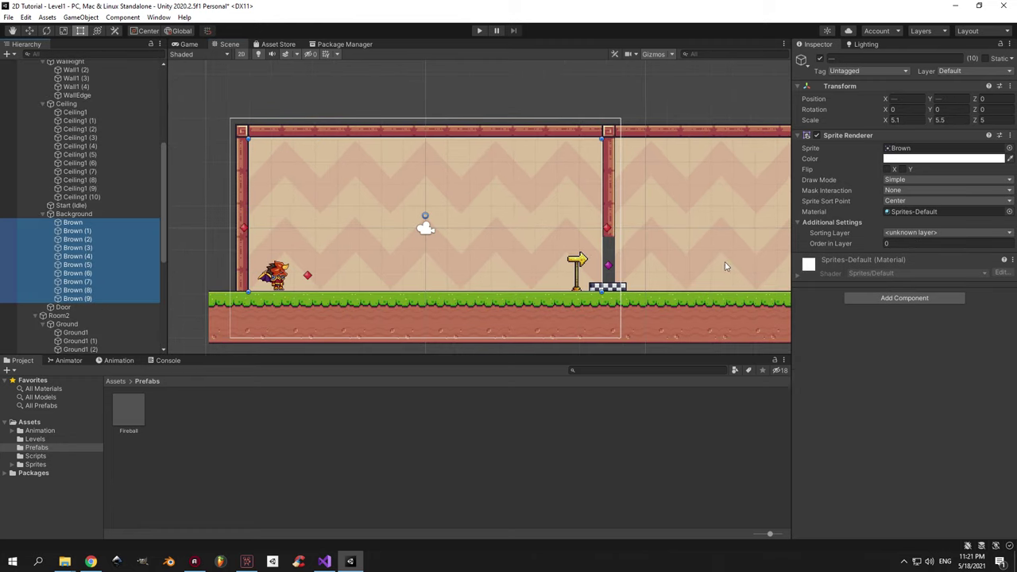
pyautogui.click(912, 233)
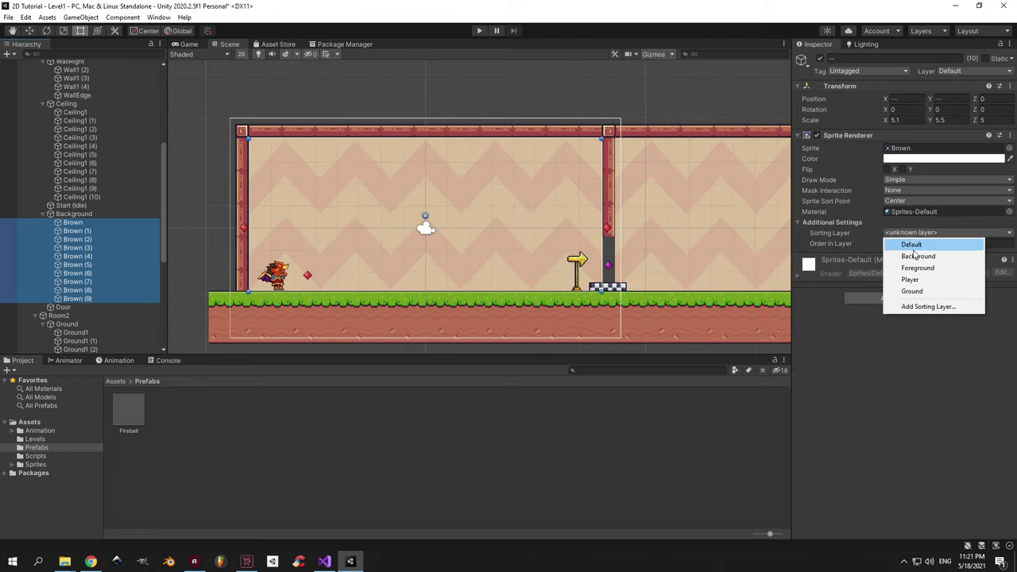
pyautogui.click(918, 256)
# Assign all ten Brown background tiles of Room2 to the Background sorting layer.
pyautogui.moveTo(787, 258); pyautogui.dragTo(686, 254, button='middle')
pyautogui.scroll(-2, 686, 255)
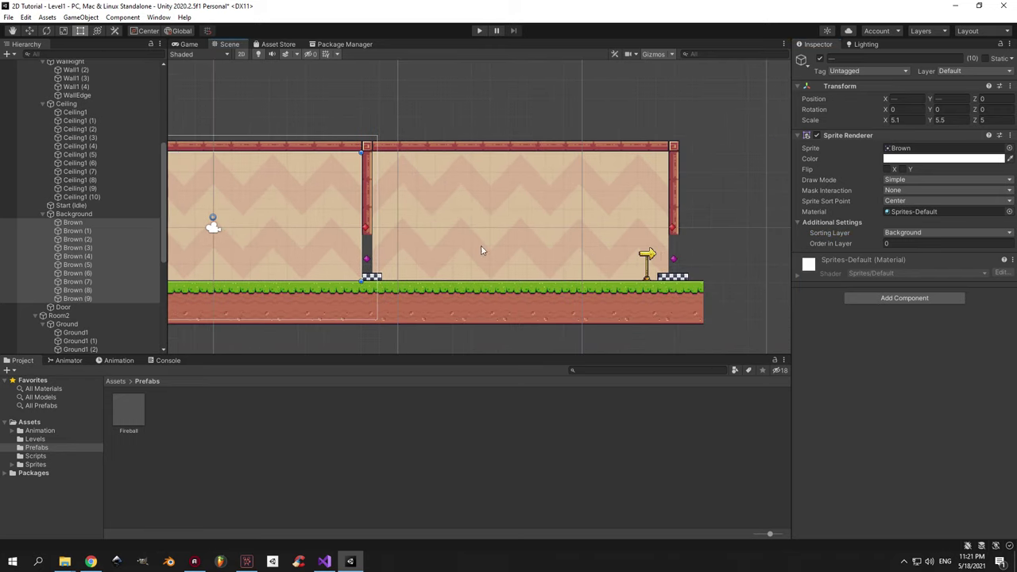
pyautogui.click(77, 298)
pyautogui.scroll(2, 95, 286)
pyautogui.keyDown('shift'); pyautogui.click(89, 266); pyautogui.keyUp('shift')
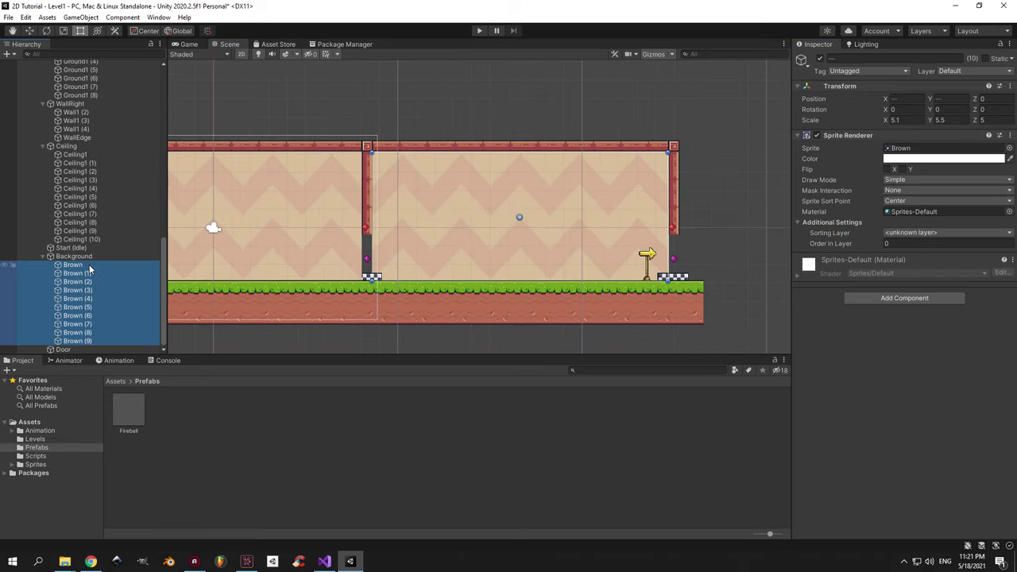
pyautogui.click(897, 233)
pyautogui.click(914, 255)
# Assign all nine Ground1 tiles of Room1 to the Ground sorting layer.
pyautogui.moveTo(244, 244); pyautogui.dragTo(469, 221, button='middle')
pyautogui.click(249, 266)
pyautogui.scroll(4, 100, 279)
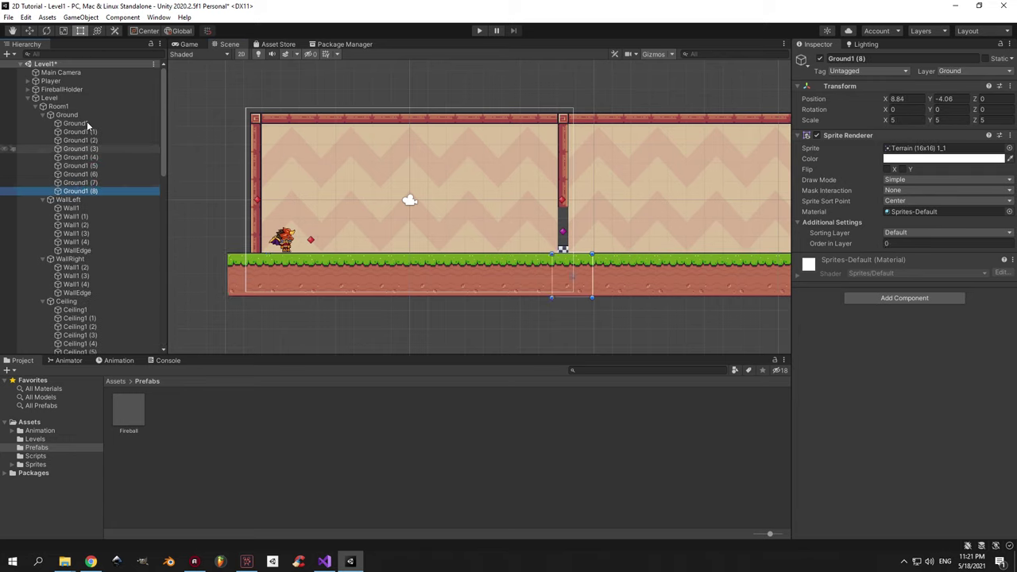
pyautogui.keyDown('shift'); pyautogui.click(75, 123); pyautogui.keyUp('shift')
pyautogui.click(905, 233)
pyautogui.click(913, 265)
# Assign all nine Ground1 tiles of Room2 to the Ground sorting layer.
pyautogui.moveTo(477, 239); pyautogui.dragTo(289, 237, button='middle')
pyautogui.click(691, 275)
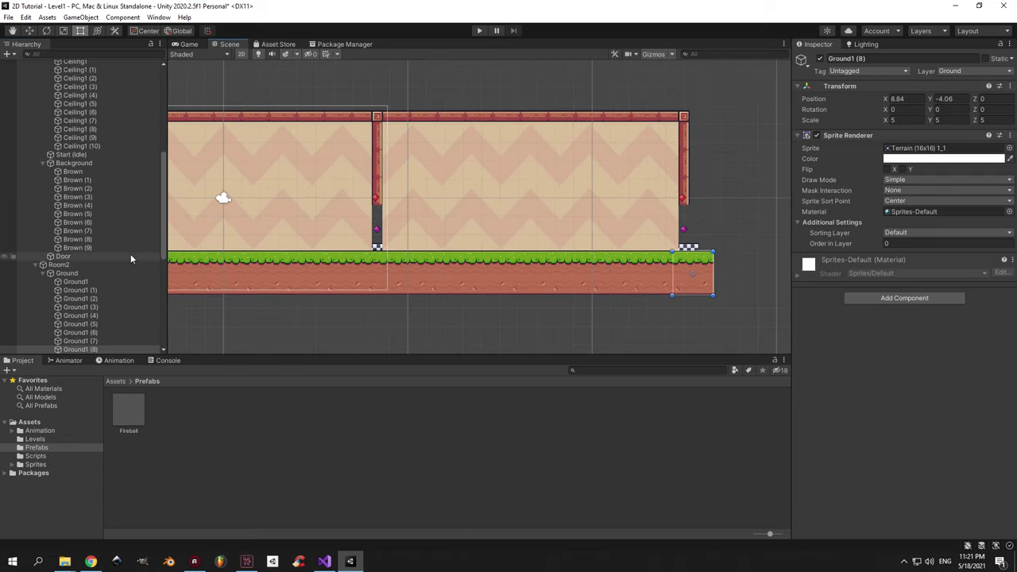
pyautogui.scroll(2, 94, 213)
pyautogui.keyDown('shift'); pyautogui.click(76, 186); pyautogui.keyUp('shift')
pyautogui.click(945, 232)
pyautogui.click(908, 291)
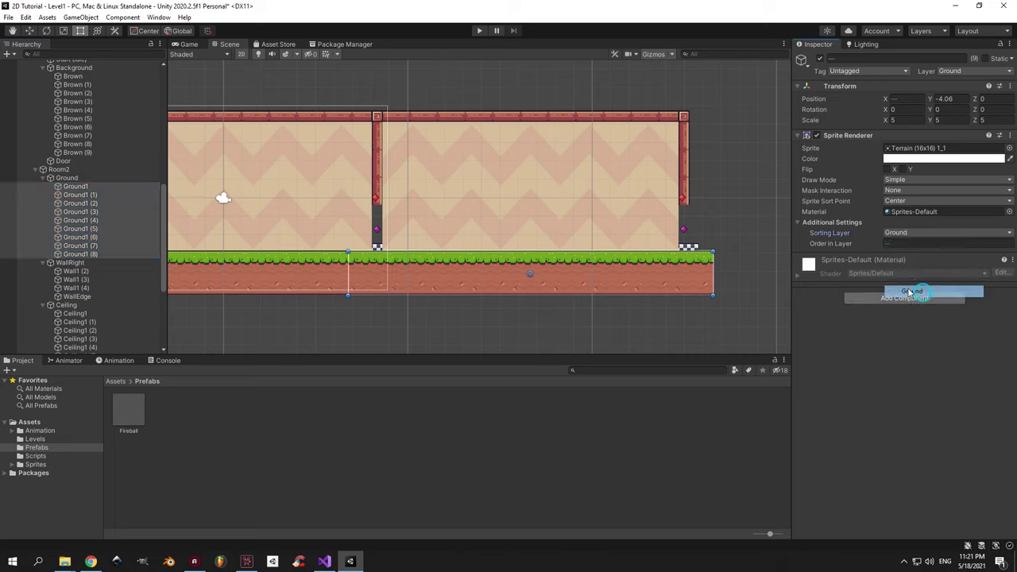
# Put the Start (Idle) signposts of both rooms on the Foreground sorting layer.
pyautogui.click(689, 248)
pyautogui.scroll(2, 689, 248)
pyautogui.click(946, 233)
pyautogui.click(909, 270)
pyautogui.scroll(3, 467, 249)
pyautogui.click(916, 232)
pyautogui.click(909, 267)
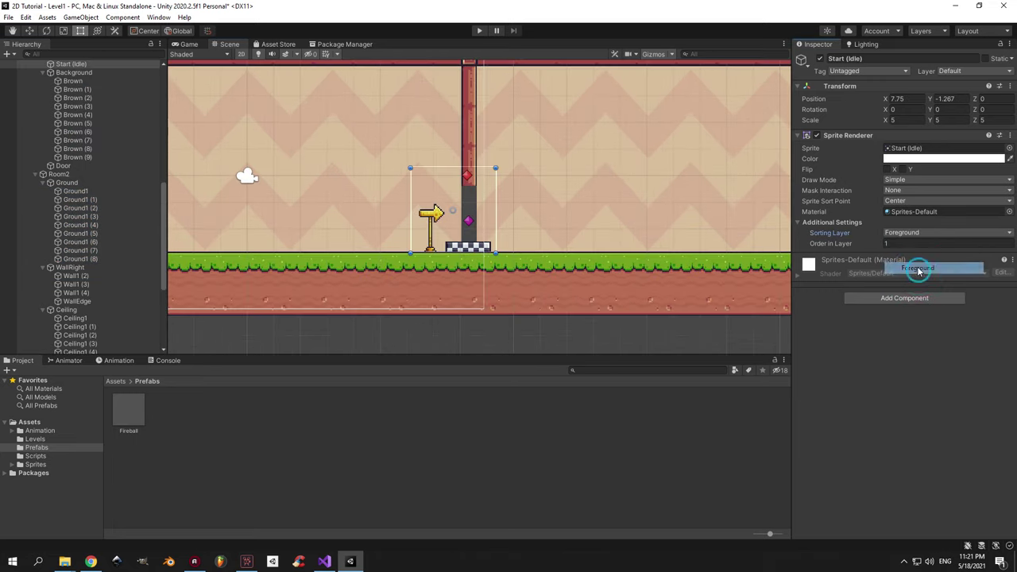
# Set the sorting layer of all WallLeft pieces in Room1, including WallEdge, to Foreground.
pyautogui.scroll(-3, 477, 207)
pyautogui.click(361, 242)
pyautogui.scroll(6, 91, 239)
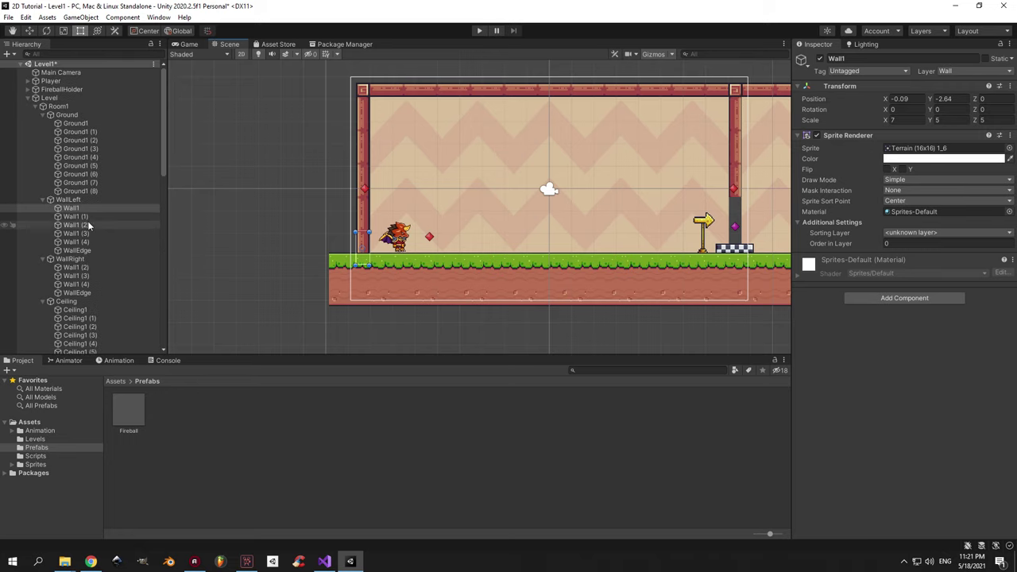
pyautogui.keyDown('shift'); pyautogui.click(79, 250); pyautogui.keyUp('shift')
pyautogui.click(906, 233)
pyautogui.click(918, 268)
# Set the sorting layer of all ceiling pieces in Room1 to Foreground.
pyautogui.click(383, 86)
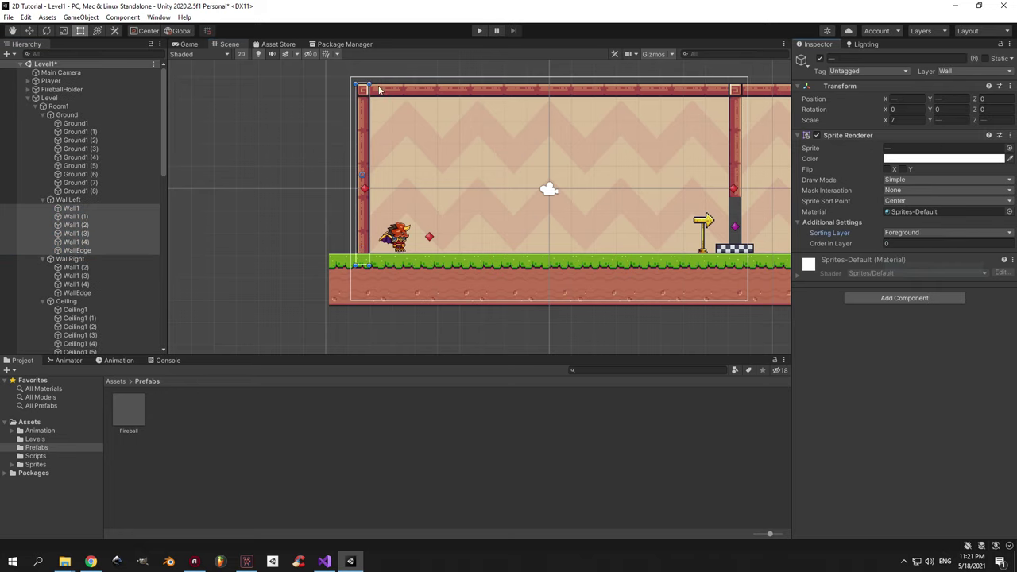
pyautogui.scroll(-4, 87, 262)
pyautogui.keyDown('shift'); pyautogui.click(98, 300); pyautogui.keyUp('shift')
pyautogui.click(916, 232)
pyautogui.click(918, 268)
# Set the sorting layer of the WallRight pieces in Room1, including WallEdge, to Foreground.
pyautogui.moveTo(614, 111); pyautogui.dragTo(465, 112, button='middle')
pyautogui.click(586, 106)
pyautogui.scroll(2, 586, 107)
pyautogui.click(77, 197)
pyautogui.keyDown('shift'); pyautogui.click(75, 171); pyautogui.keyUp('shift')
pyautogui.click(914, 232)
pyautogui.click(918, 268)
pyautogui.scroll(-2, 482, 146)
# Set the sorting layer of all eleven ceiling pieces in Room2 to Foreground.
pyautogui.click(386, 98)
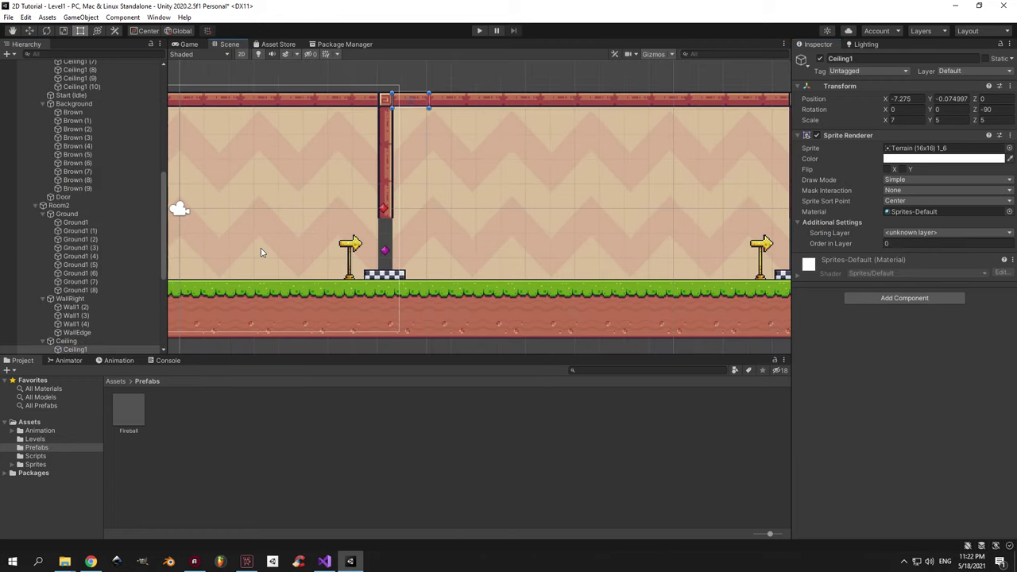
pyautogui.scroll(-2, 107, 229)
pyautogui.keyDown('shift'); pyautogui.click(82, 306); pyautogui.keyUp('shift')
pyautogui.click(914, 232)
pyautogui.click(918, 255)
# Set the sorting layer of the four WallRight pieces in Room2 to Foreground.
pyautogui.moveTo(594, 194); pyautogui.dragTo(263, 190, button='middle')
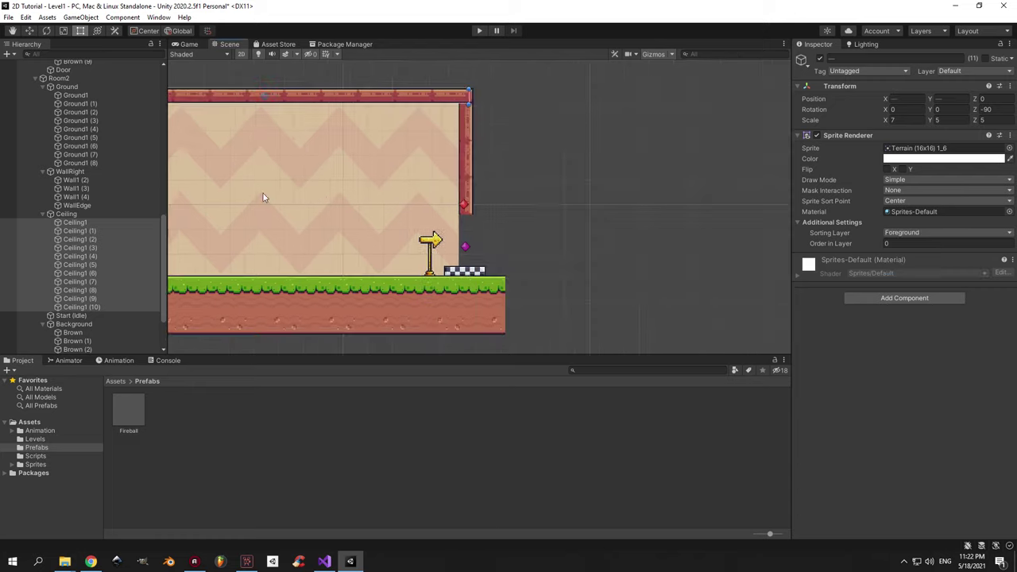
pyautogui.click(469, 196)
pyautogui.keyDown('shift'); pyautogui.click(78, 205); pyautogui.keyUp('shift')
pyautogui.click(938, 233)
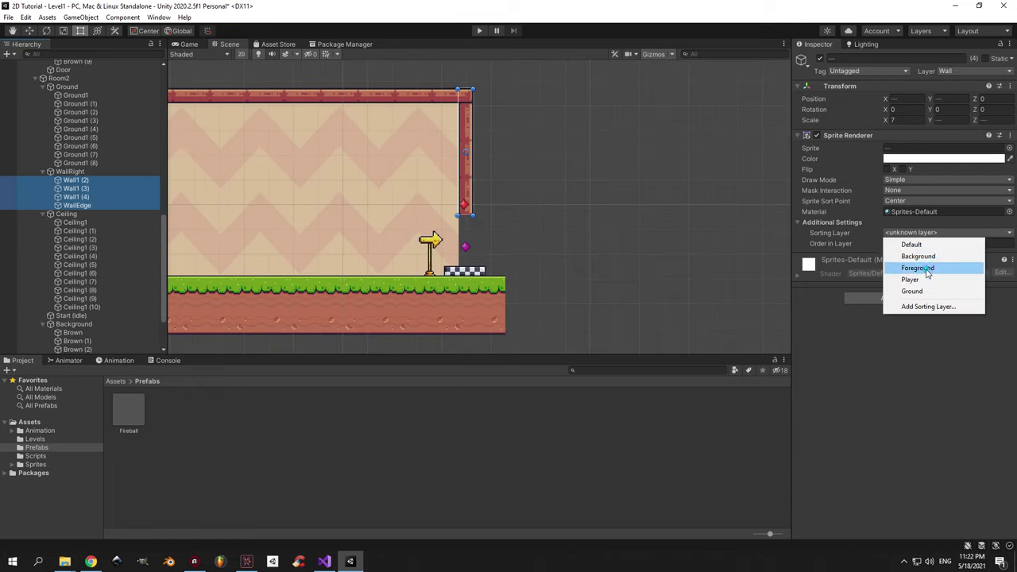
pyautogui.click(926, 266)
# Collapse the room subgroups and the Level object in the scene hierarchy.
pyautogui.scroll(-1, 504, 221)
pyautogui.moveTo(504, 221); pyautogui.dragTo(594, 220, button='middle')
pyautogui.click(715, 238)
pyautogui.scroll(10, 137, 136)
pyautogui.click(42, 114)
pyautogui.click(42, 123)
pyautogui.click(42, 132)
pyautogui.click(42, 140)
pyautogui.click(42, 106)
pyautogui.click(27, 98)
# Try moving the Player sorting layer below Ground in the project's sorting layer order.
pyautogui.click(50, 80)
pyautogui.moveTo(358, 213); pyautogui.dragTo(483, 213, button='middle')
pyautogui.scroll(3, 482, 213)
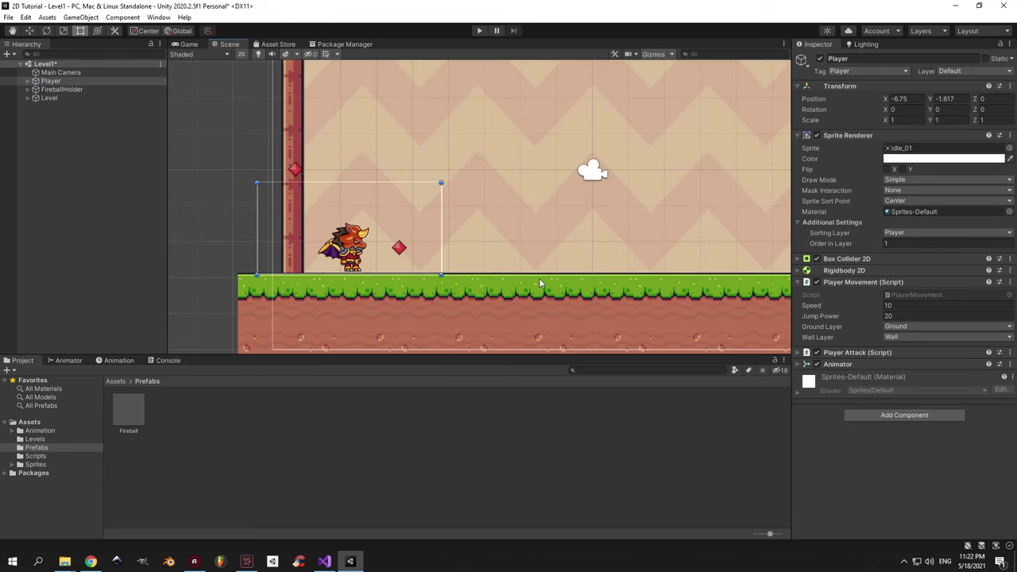
pyautogui.click(914, 232)
pyautogui.click(926, 306)
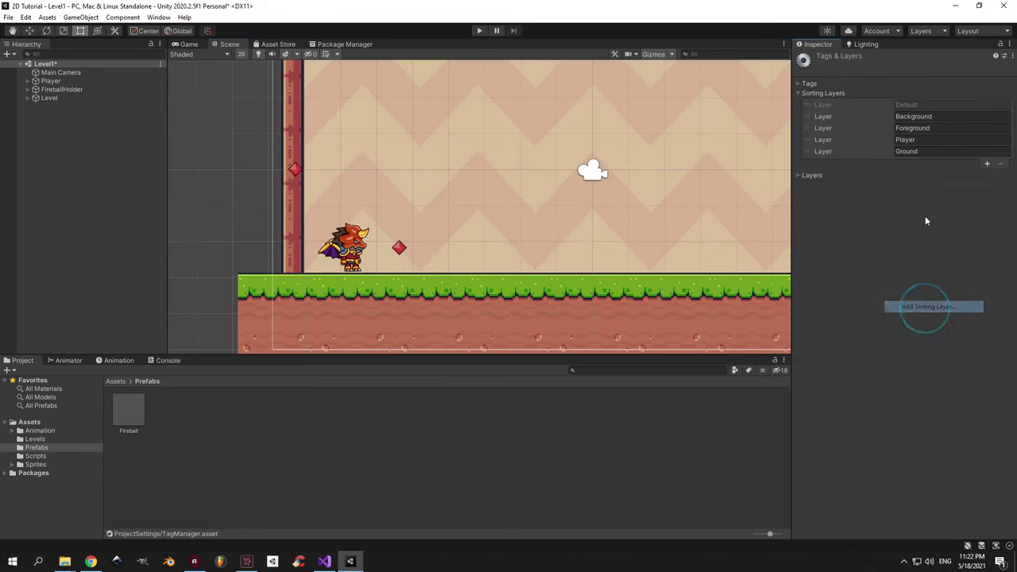
pyautogui.moveTo(837, 139); pyautogui.dragTo(858, 153)
pyautogui.scroll(-2, 449, 170)
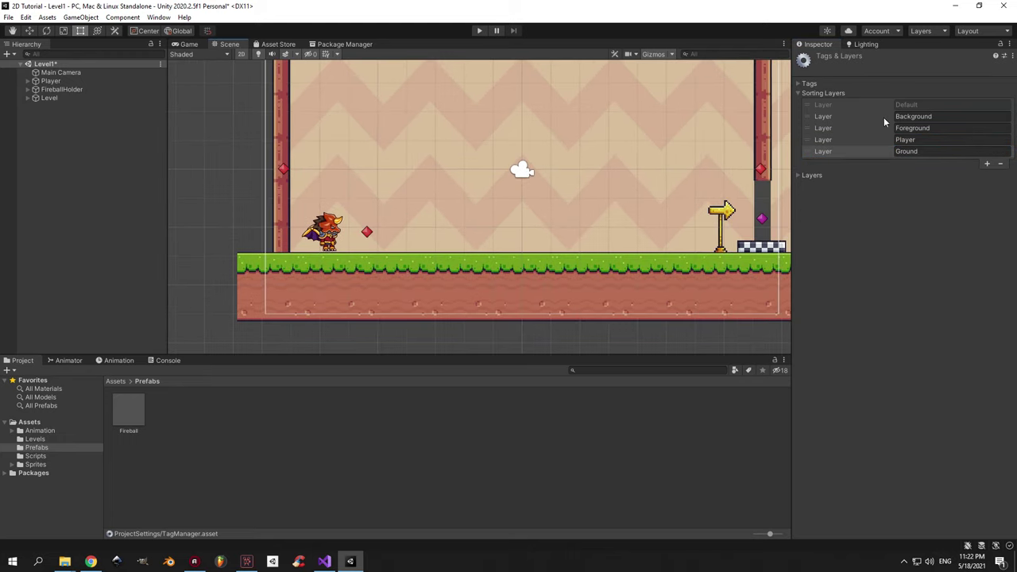
# Review the sorting layers one by one from Background through Foreground and Player to Ground.
pyautogui.click(866, 117)
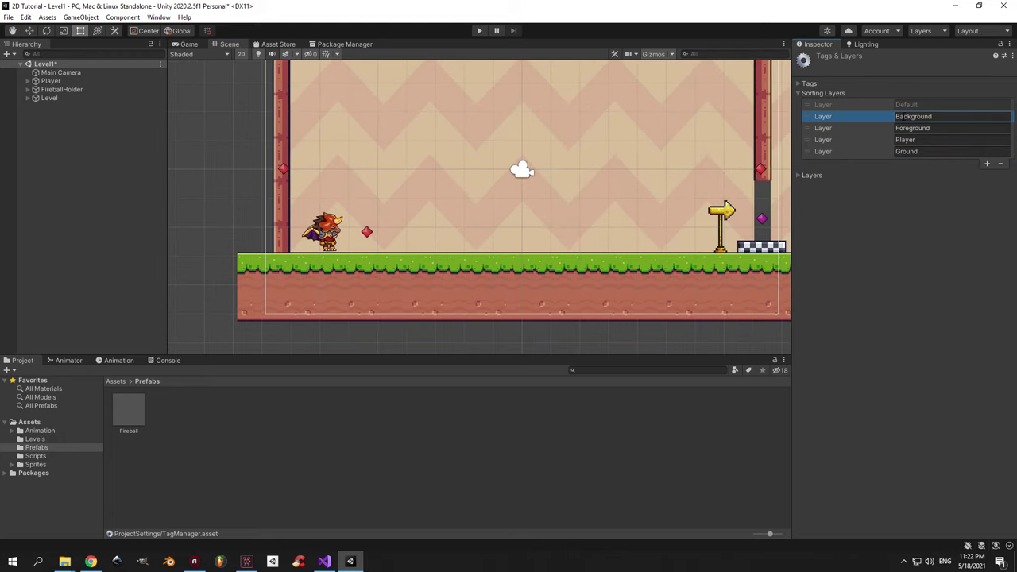
pyautogui.click(883, 128)
pyautogui.click(876, 141)
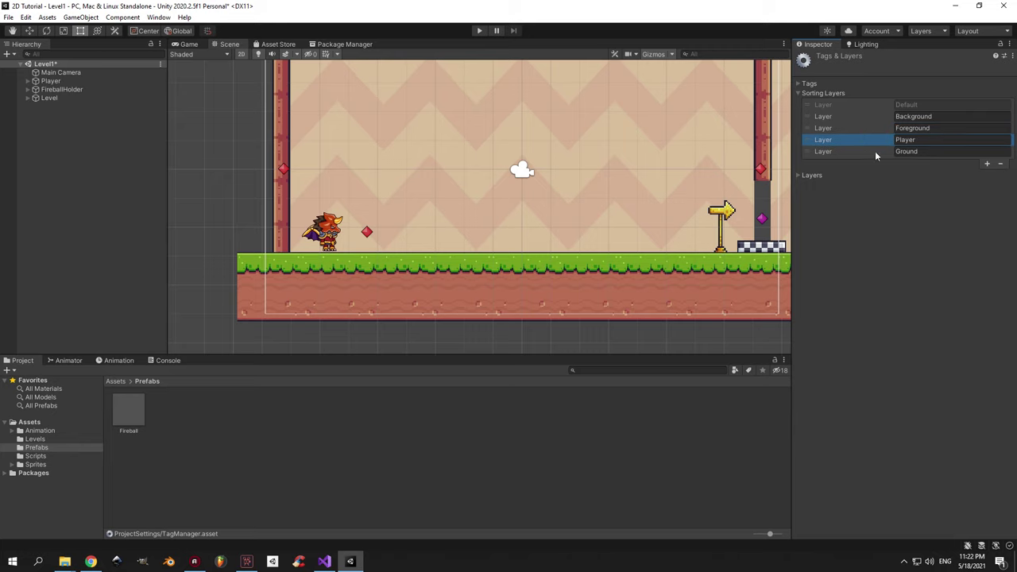
pyautogui.click(875, 151)
# Save the Level1 scene and select the Player object.
pyautogui.scroll(-3, 385, 189)
pyautogui.press('t')
pyautogui.click(70, 97)
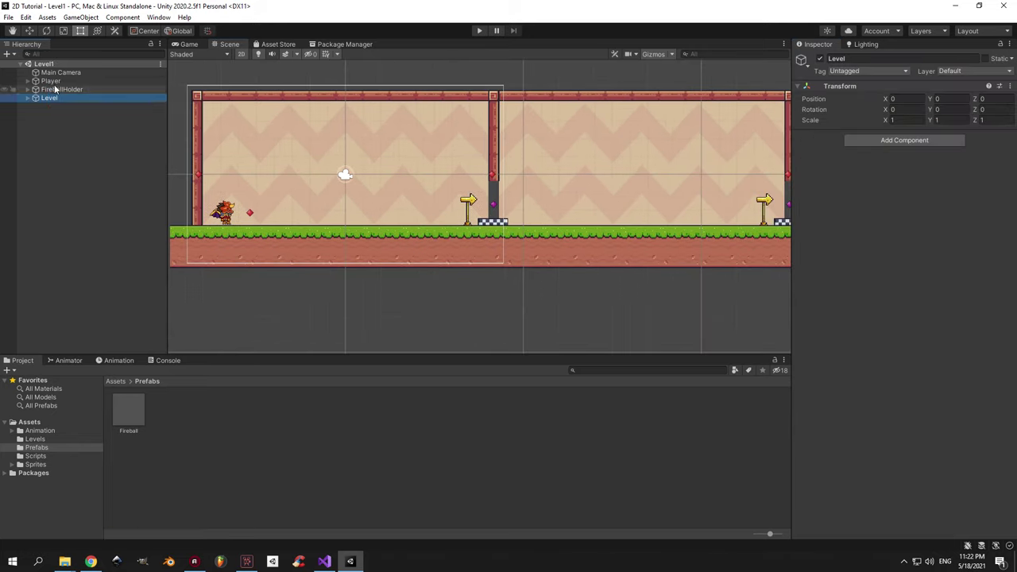
pyautogui.click(54, 81)
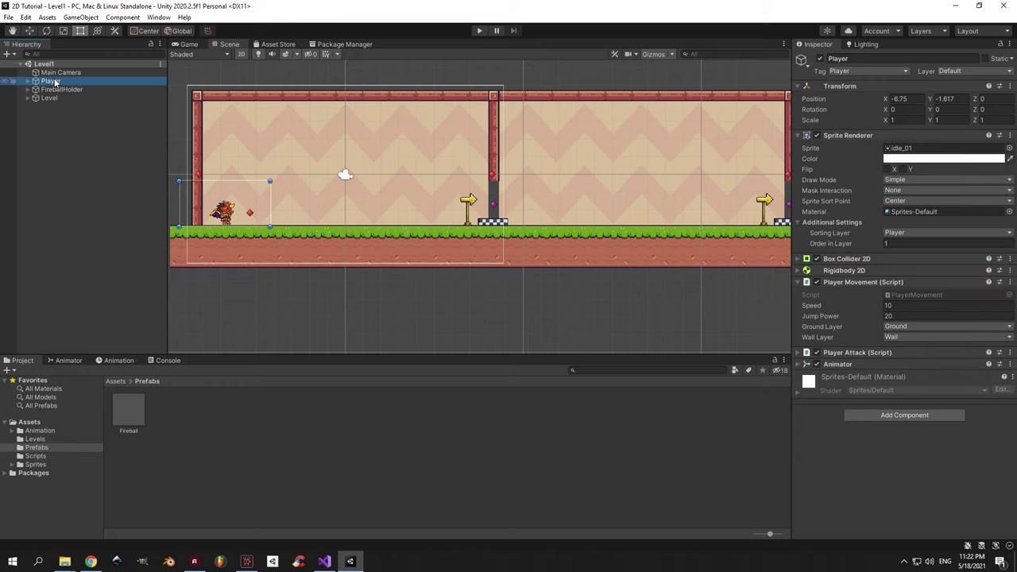
# Create a folder named Health inside the Scripts folder and open it.
pyautogui.click(35, 456)
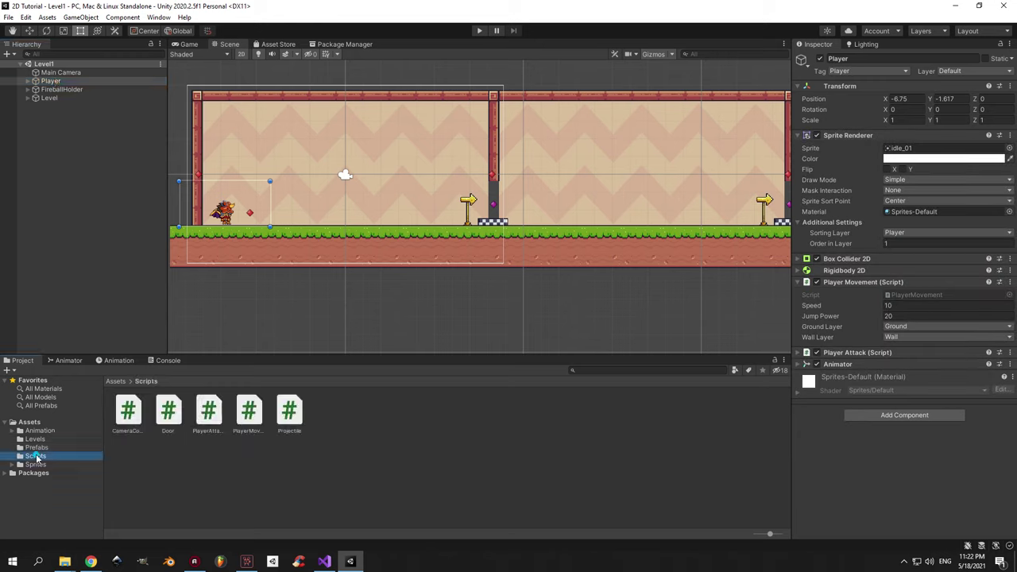
pyautogui.rightClick(300, 467)
pyautogui.moveTo(405, 189)
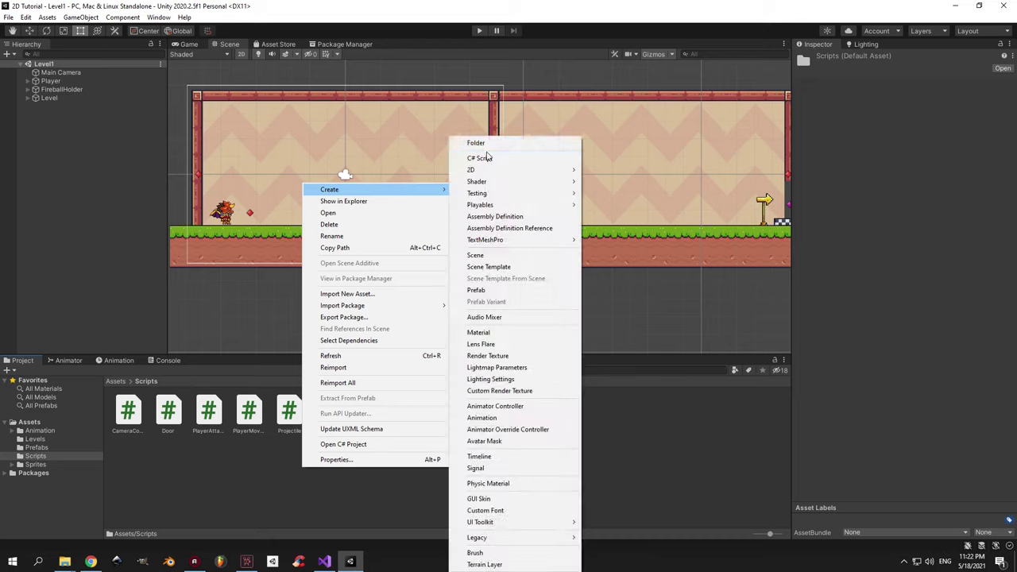
pyautogui.click(486, 141)
pyautogui.write('Heal')
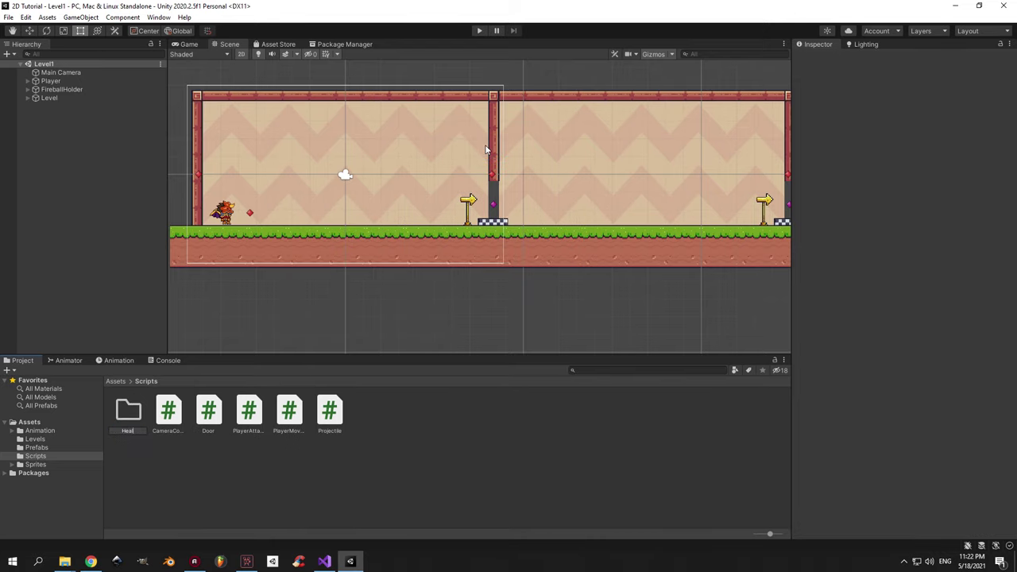
pyautogui.write('th')
pyautogui.press('Return')
pyautogui.press('Return')
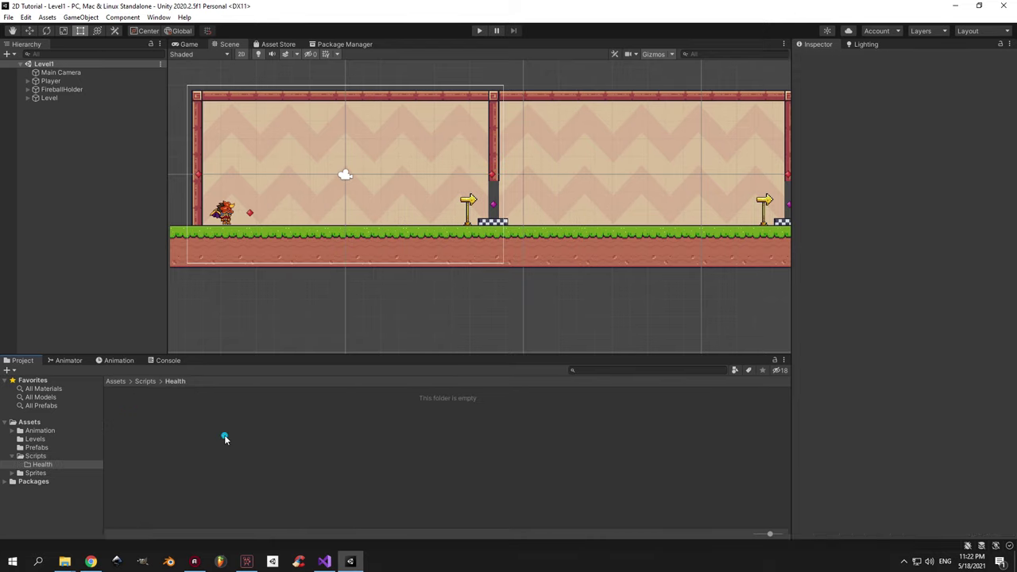
# Create a C# script named Health in the new Health folder.
pyautogui.rightClick(224, 436)
pyautogui.moveTo(309, 157)
pyautogui.click(407, 159)
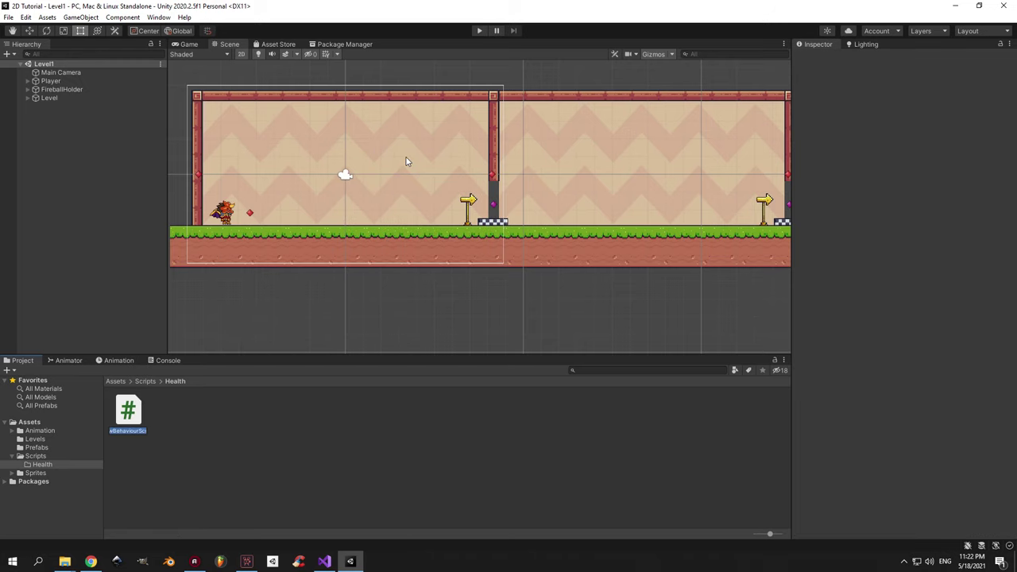
pyautogui.write('Health')
pyautogui.press('Return')
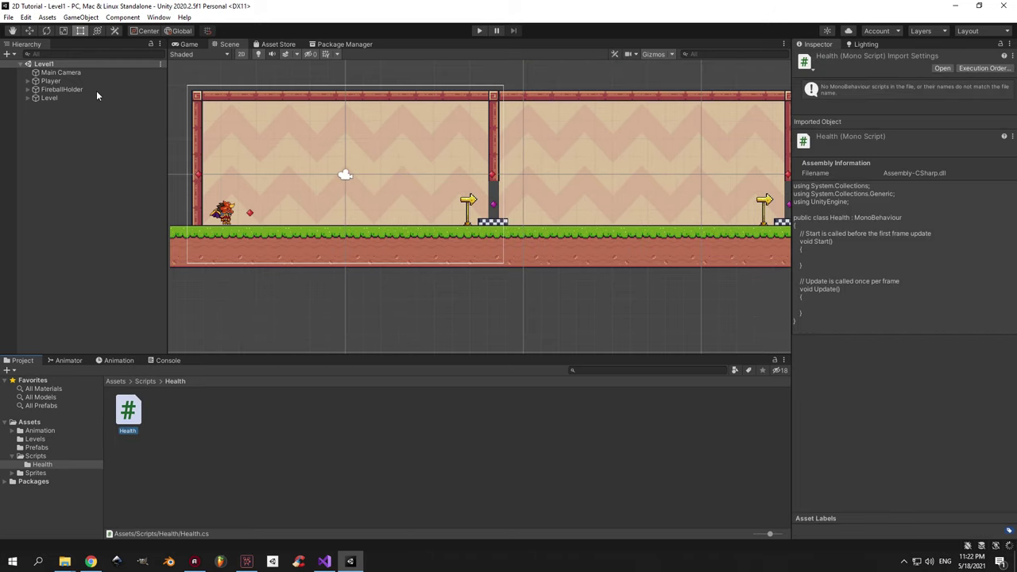
# Attach the Health script to the Player object and open the script for editing in Visual Studio.
pyautogui.click(52, 81)
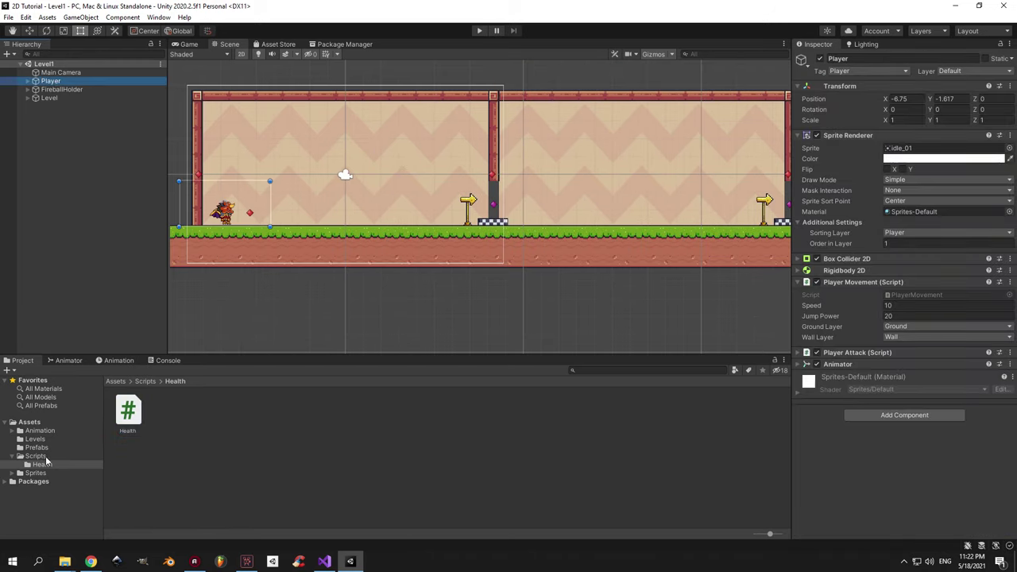
pyautogui.moveTo(127, 410); pyautogui.dragTo(856, 429)
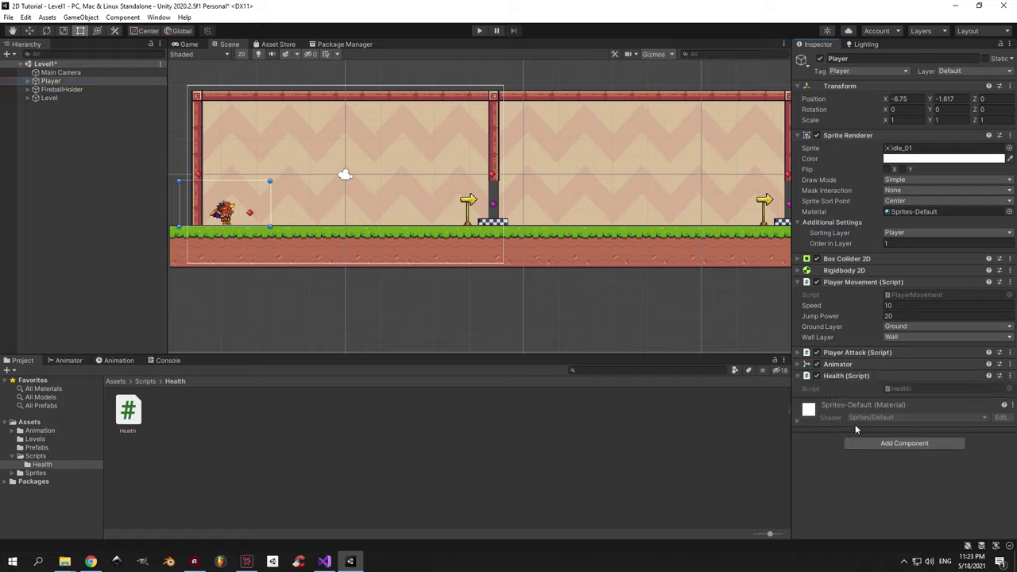
pyautogui.doubleClick(894, 389)
# Remove the System.Collections using directives and the default Start and Update methods from the Health script.
pyautogui.moveTo(75, 69); pyautogui.dragTo(283, 77)
pyautogui.press('BackSpace')
pyautogui.moveTo(110, 292); pyautogui.dragTo(101, 132)
pyautogui.press('BackSpace')
# Declare a serialized private float startingHealth in the Health class and save the script.
pyautogui.write('private fl')
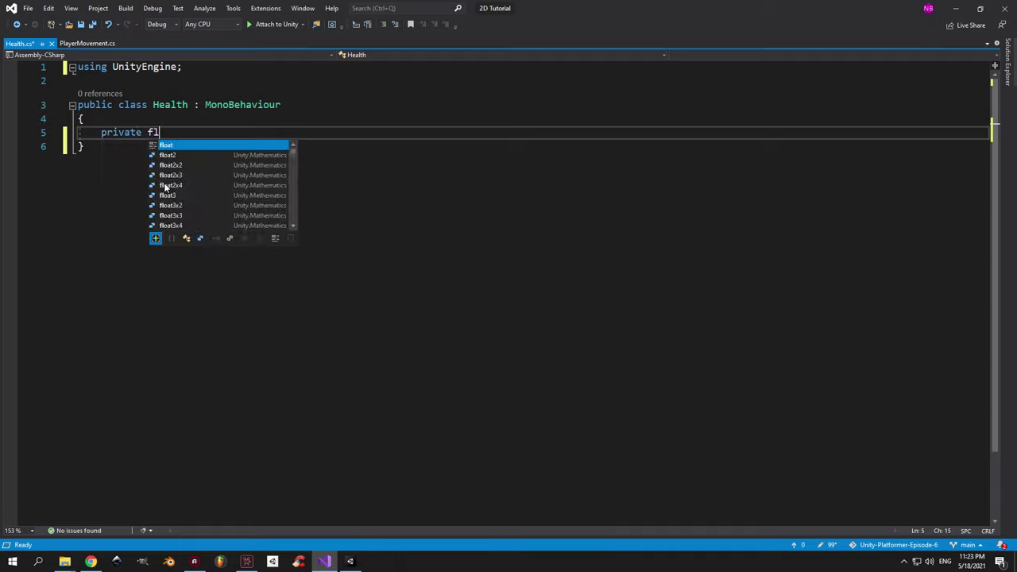
pyautogui.write('oat startingHealth;')
pyautogui.press('Home')
pyautogui.write('[SerializeField]')
pyautogui.hotkey('ctrl', 's')
# Declare a private float currentHealth below startingHealth.
pyautogui.click(390, 119)
pyautogui.click(389, 133)
pyautogui.press('Return')
pyautogui.write('private f')
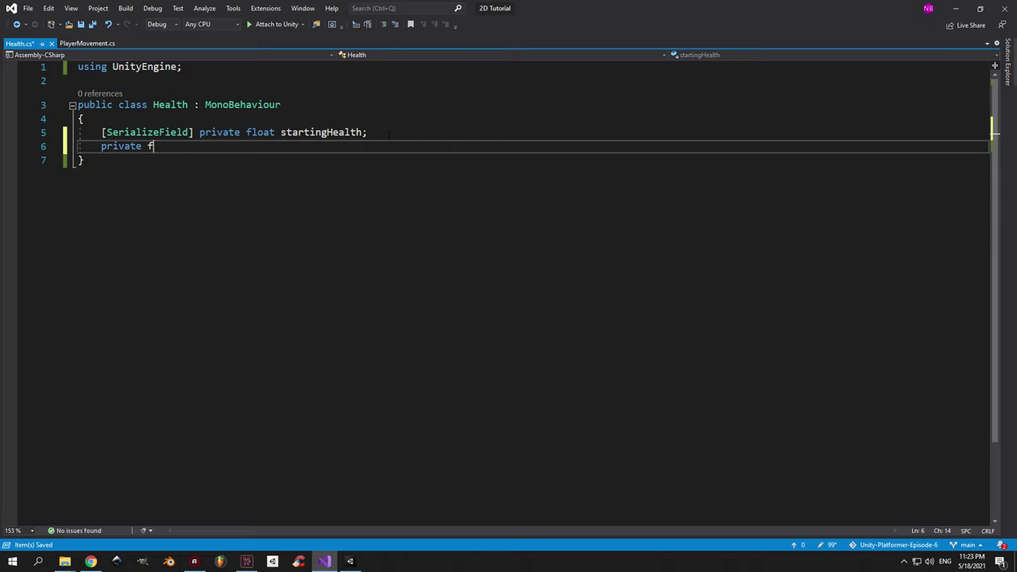
pyautogui.write('loat currentHealth')
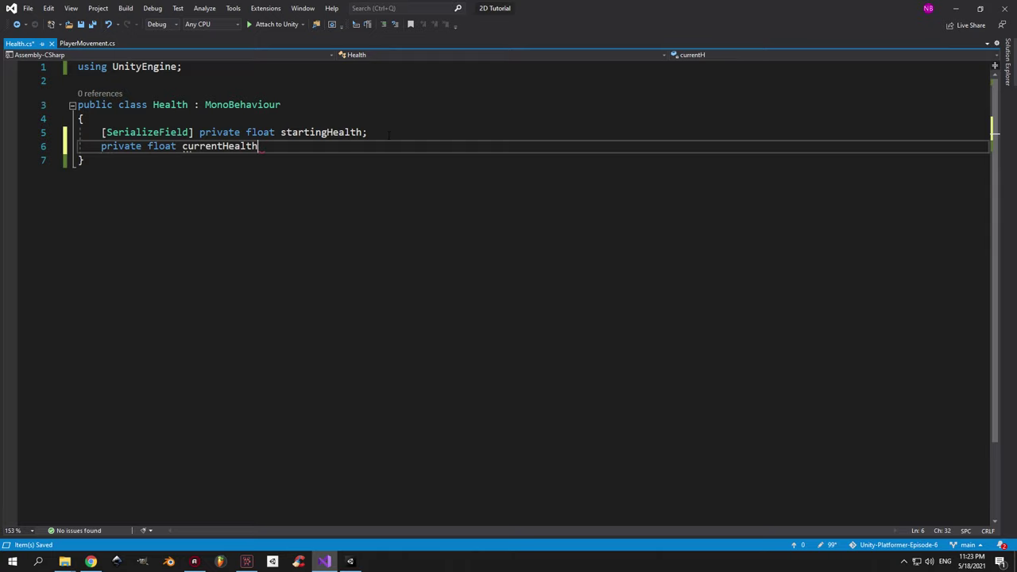
pyautogui.write(';')
# Add a private Awake method that assigns startingHealth to currentHealth.
pyautogui.press('Return')
pyautogui.press('Return')
pyautogui.write('awa')
pyautogui.press('Tab')
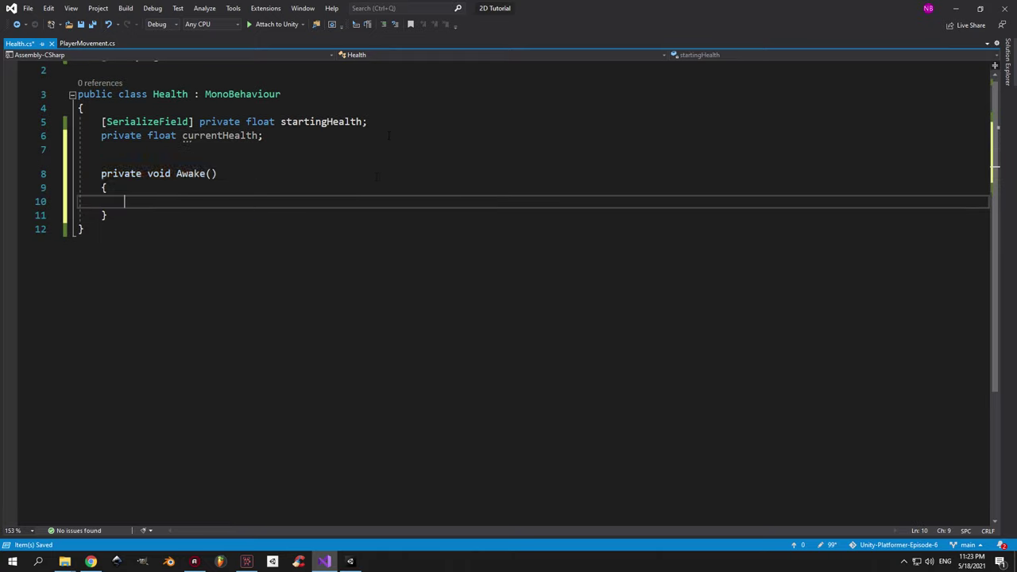
pyautogui.write('currentHealth = st')
pyautogui.press('Tab')
pyautogui.write(';')
# Add a public void TakeDamage method with a float _damage parameter that subtracts _damage from currentHealth.
pyautogui.press('Down')
pyautogui.press('Return')
pyautogui.write('public void')
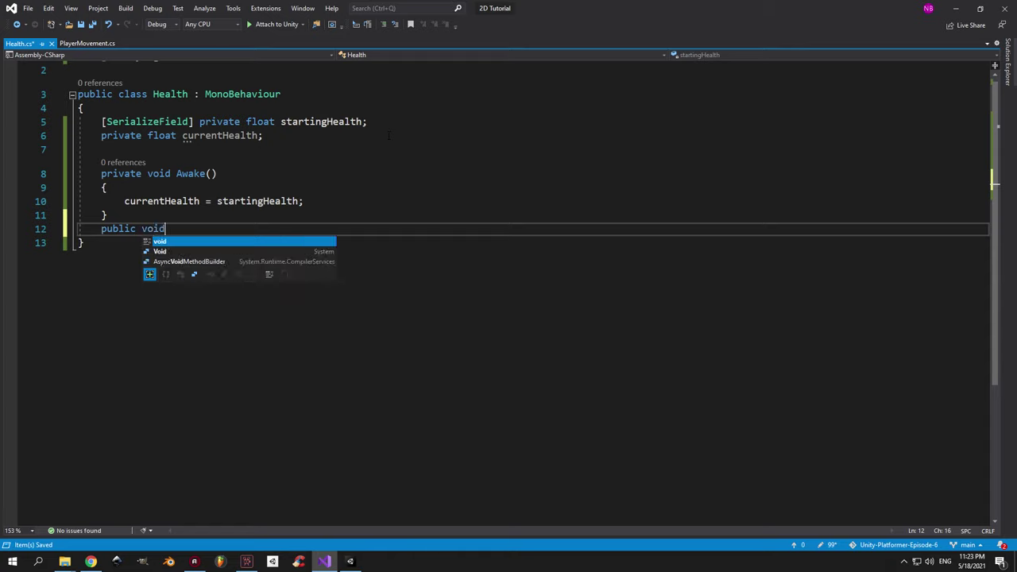
pyautogui.write(' TakeDamage(float _')
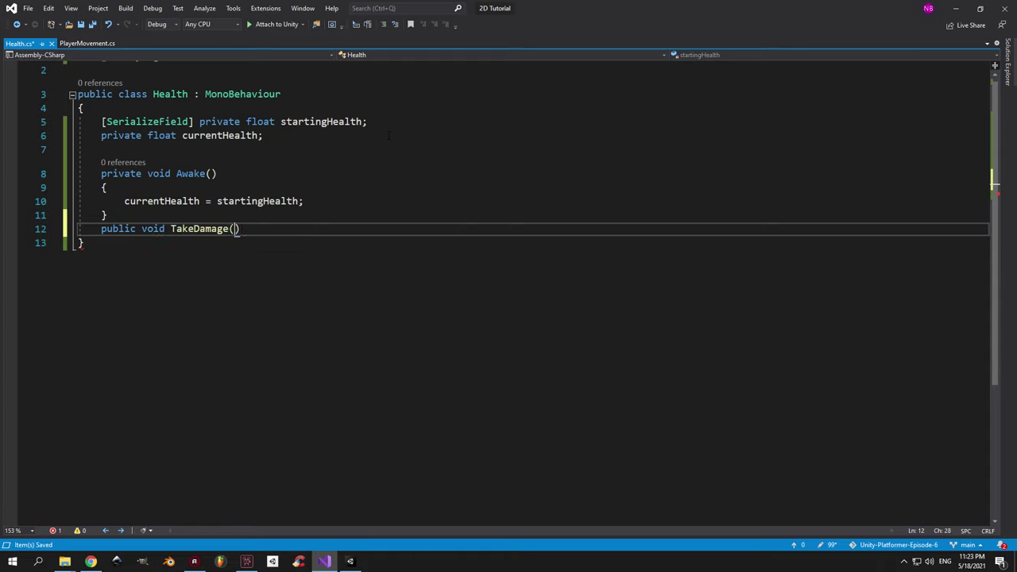
pyautogui.write('damage)')
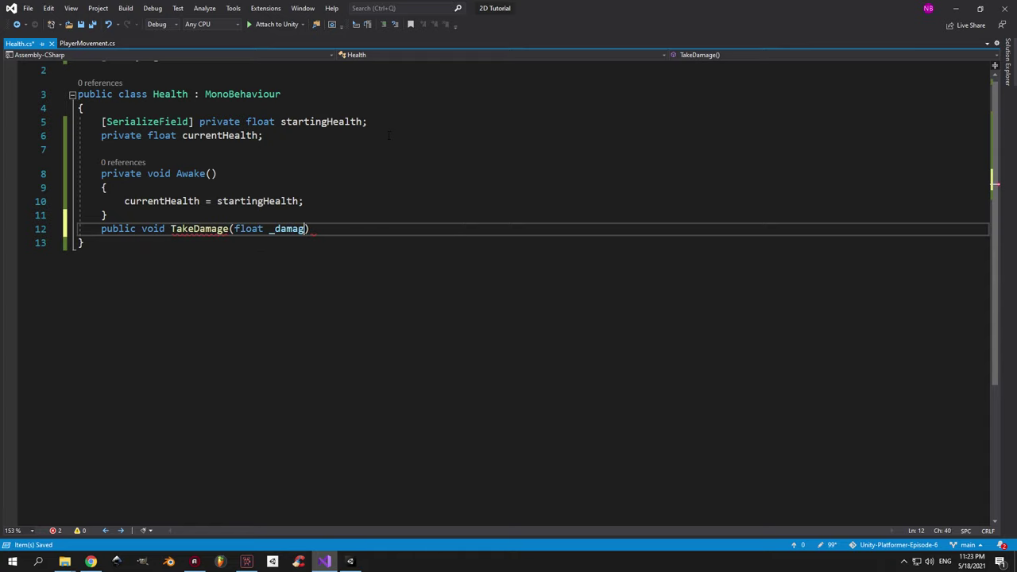
pyautogui.press('Return')
pyautogui.write('{')
pyautogui.press('Return')
pyautogui.write('currentHealth -= _damage;')
# Replace the plain subtraction in TakeDamage with currentHealth = Mathf.Clamp(currentHealth - _damage, 0, startingHealth);.
pyautogui.click(54, 257)
pyautogui.click(129, 242)
pyautogui.press('Return')
pyautogui.write('currentHealth = math')
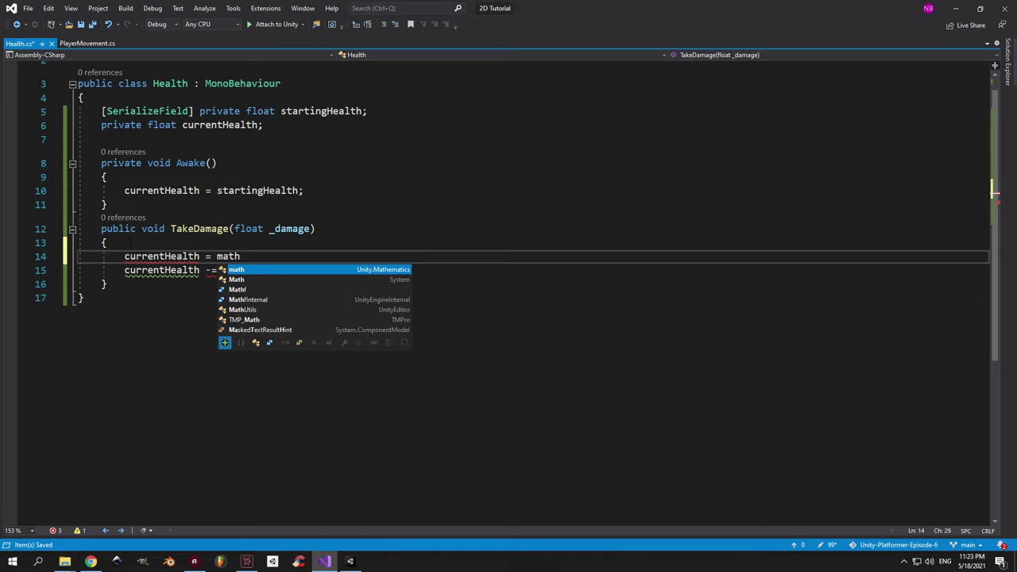
pyautogui.write('f.cl')
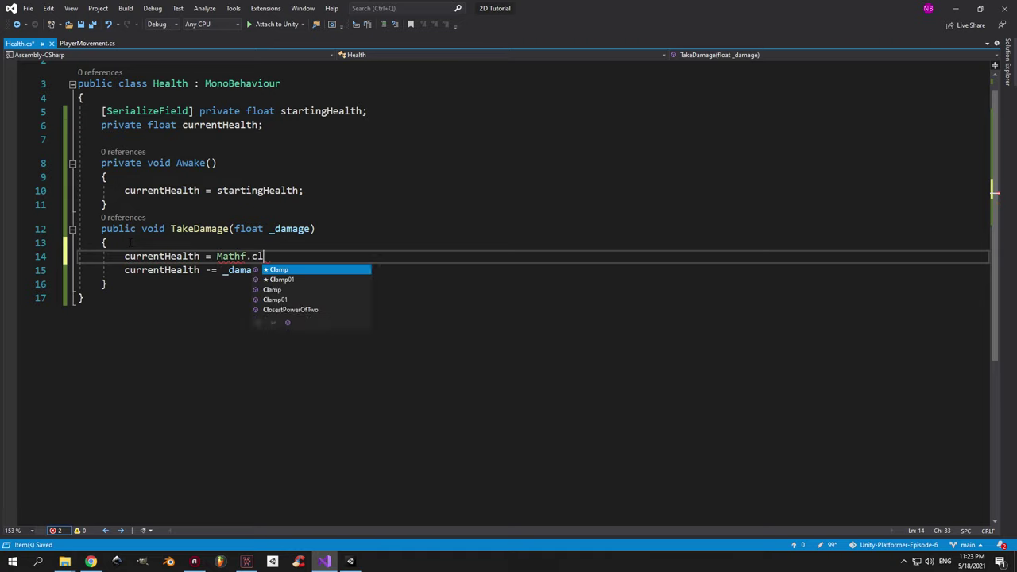
pyautogui.press('Tab')
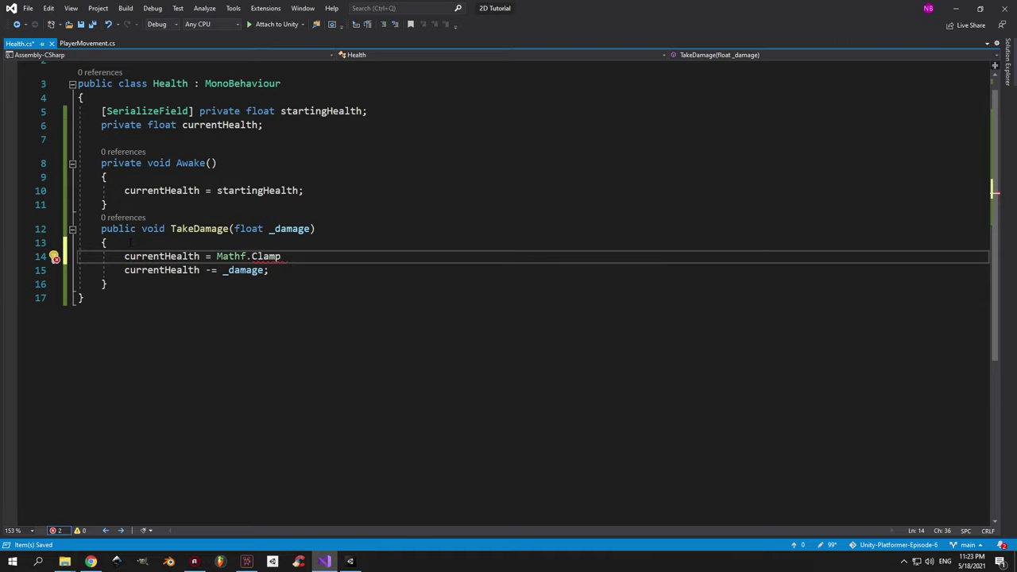
pyautogui.write('(')
pyautogui.write('currentHealth ')
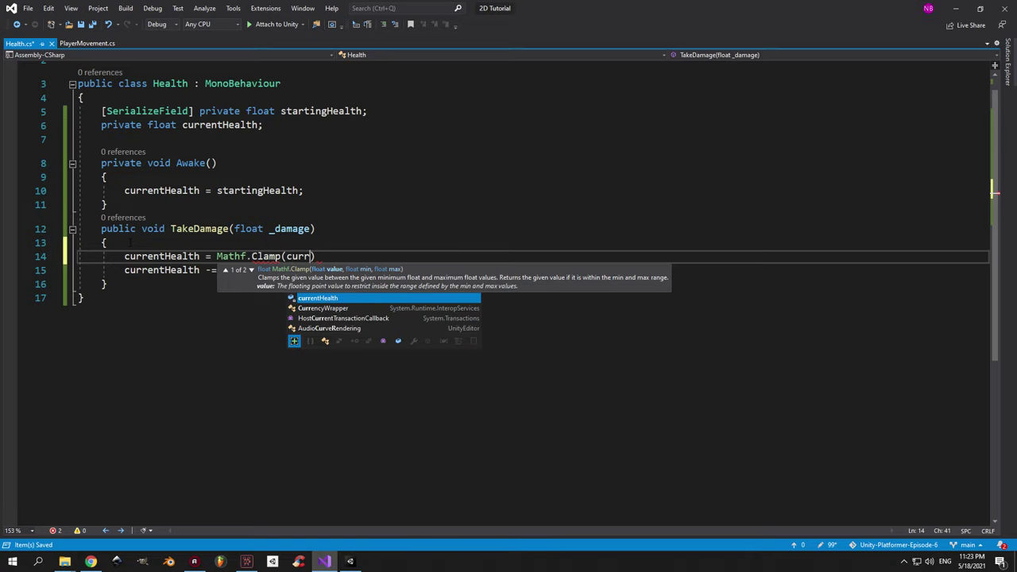
pyautogui.write('- _da')
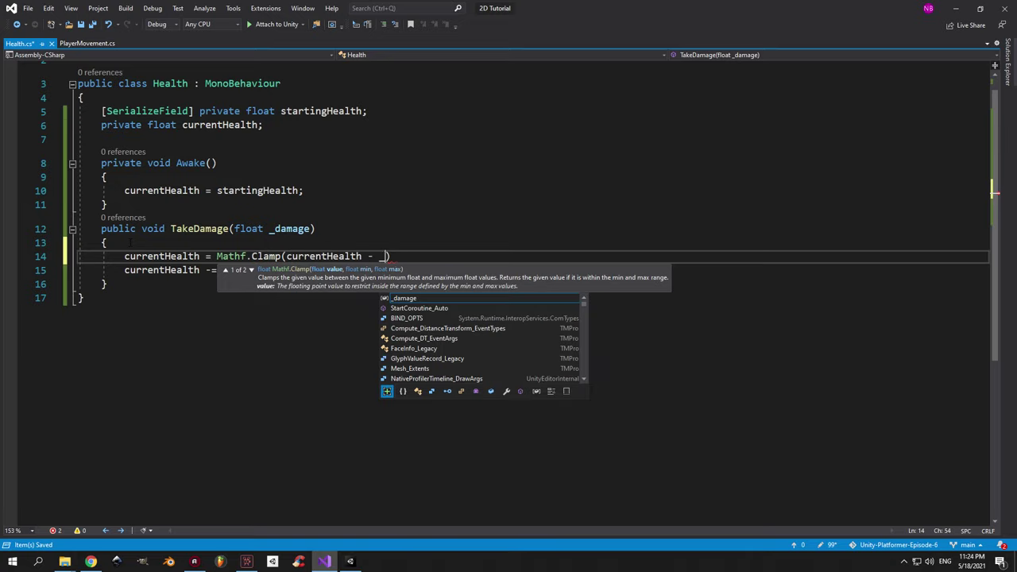
pyautogui.press('Tab')
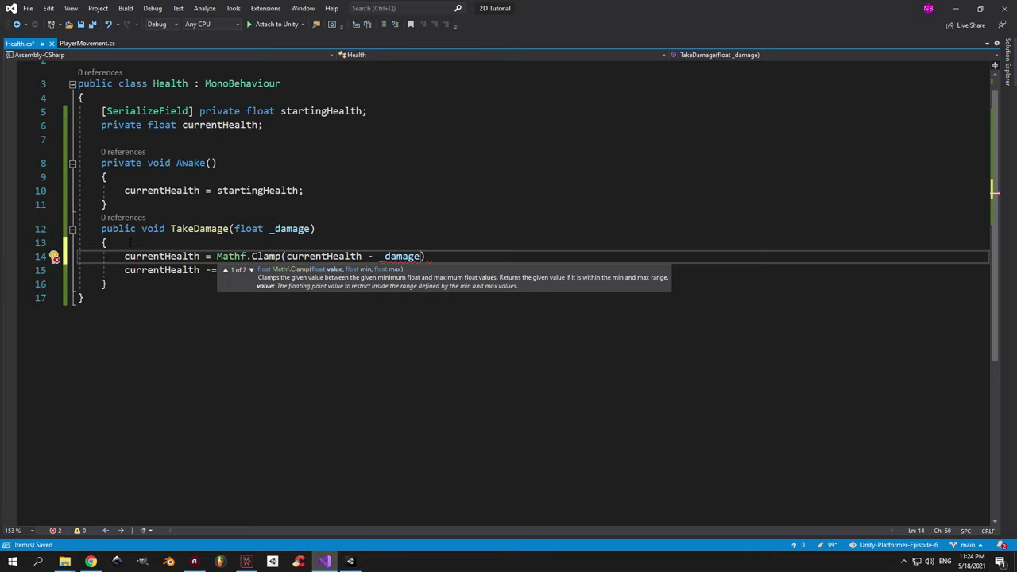
pyautogui.write(', 0 , s')
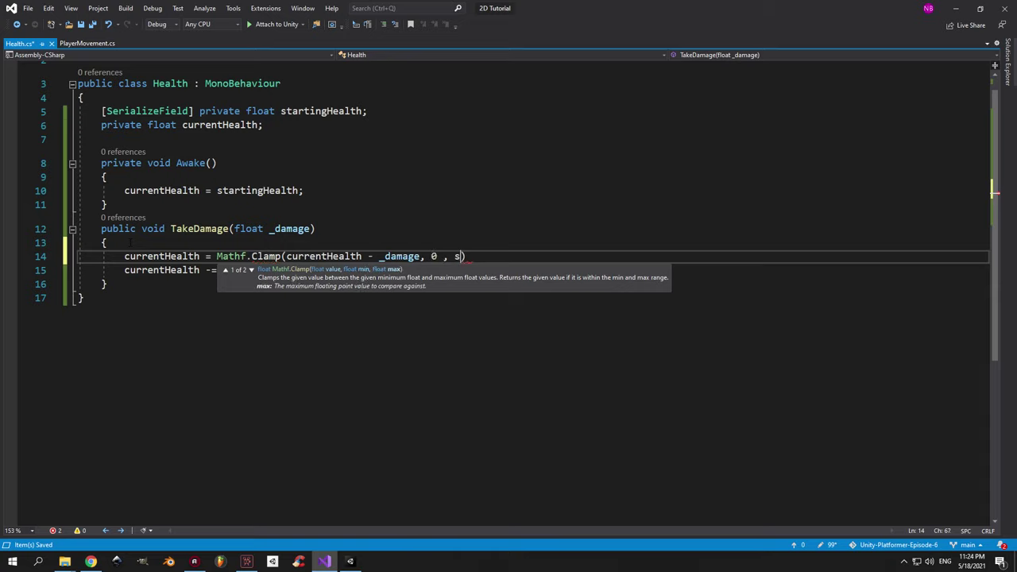
pyautogui.write('ta')
pyautogui.press('Tab')
pyautogui.write(');')
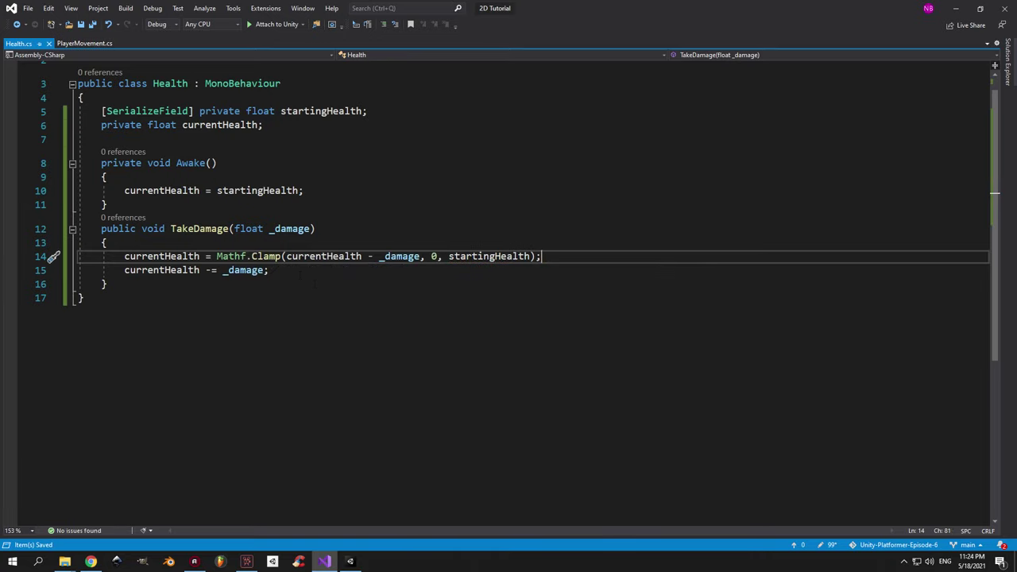
pyautogui.moveTo(299, 275); pyautogui.dragTo(124, 270)
pyautogui.press('BackSpace')
# Add an if (currentHealth > 0) block below the clamp line containing the comment //player hurt.
pyautogui.press('Return')
pyautogui.write('if (curr')
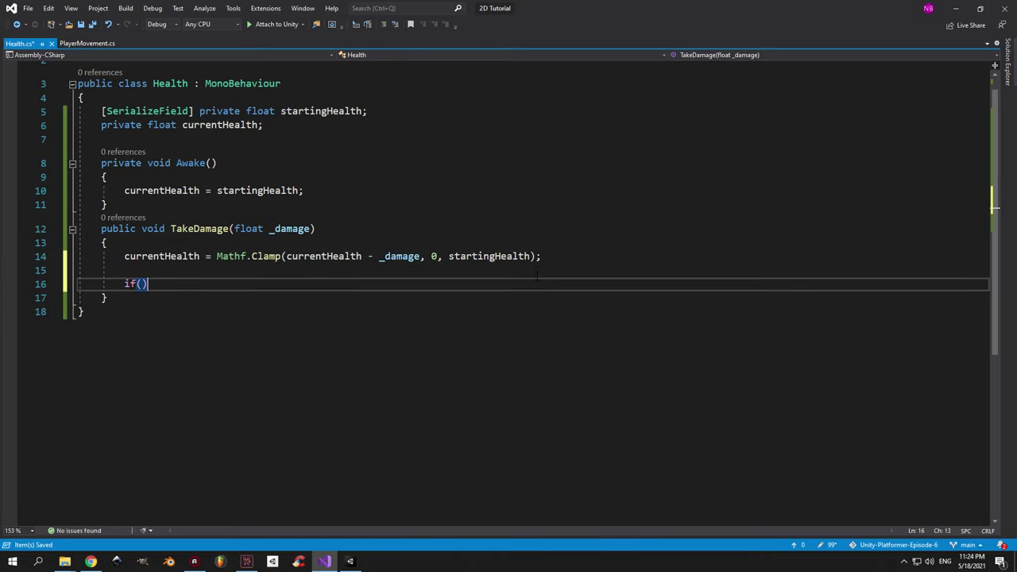
pyautogui.write('entHealth > 0')
pyautogui.press('Return')
pyautogui.write('{')
pyautogui.press('Return')
pyautogui.write('//player hurt')
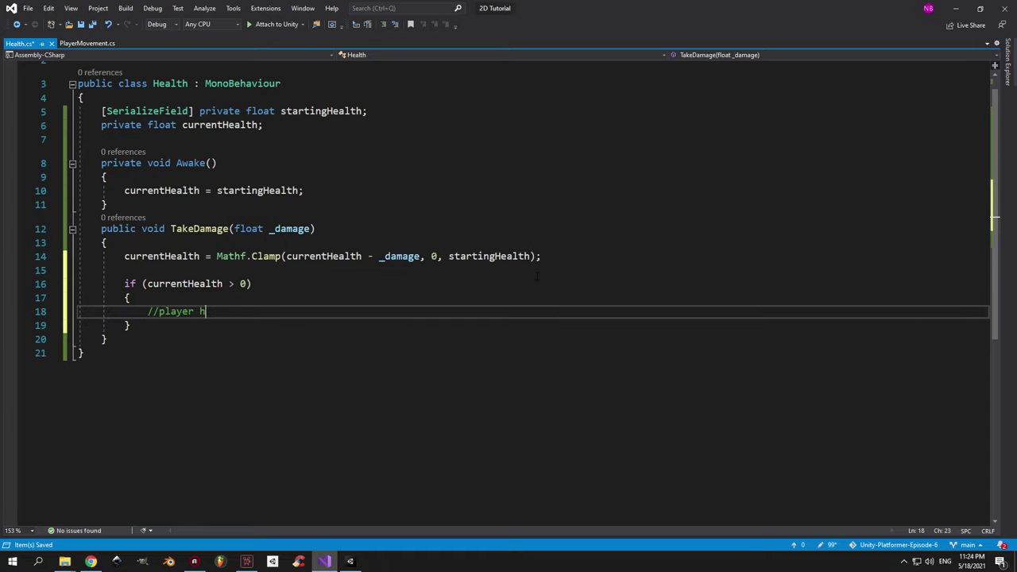
# Add an else block containing the comment //player dead and save the Health script.
pyautogui.press('Down')
pyautogui.press('Return')
pyautogui.write('else')
pyautogui.press('Return')
pyautogui.write('{')
pyautogui.press('Return')
pyautogui.press('Up')
pyautogui.press('Down')
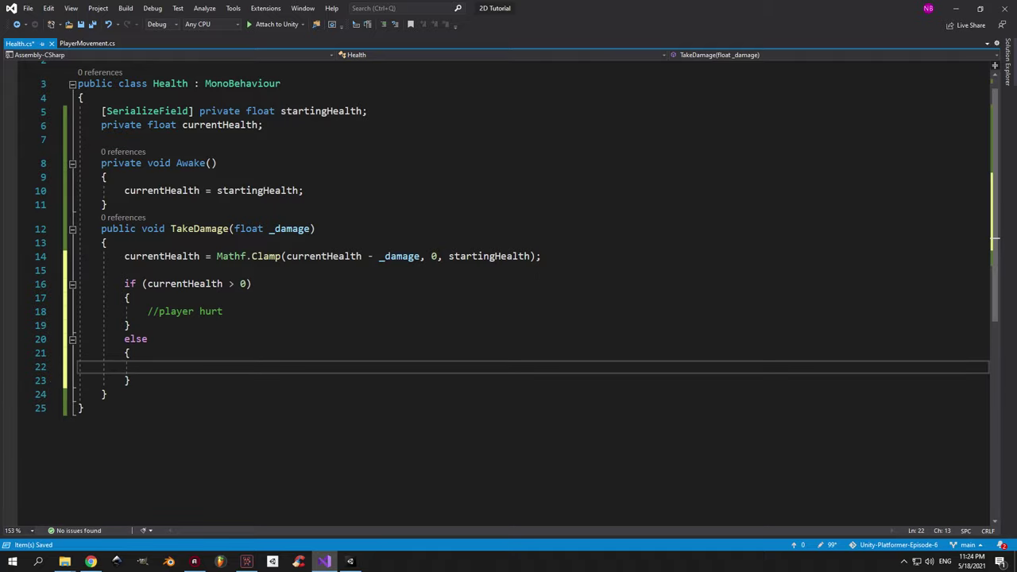
pyautogui.write('//player dead')
pyautogui.hotkey('ctrl', 's')
# Switch back to Unity, save the Level1 scene and clear the selection.
pyautogui.click(350, 561)
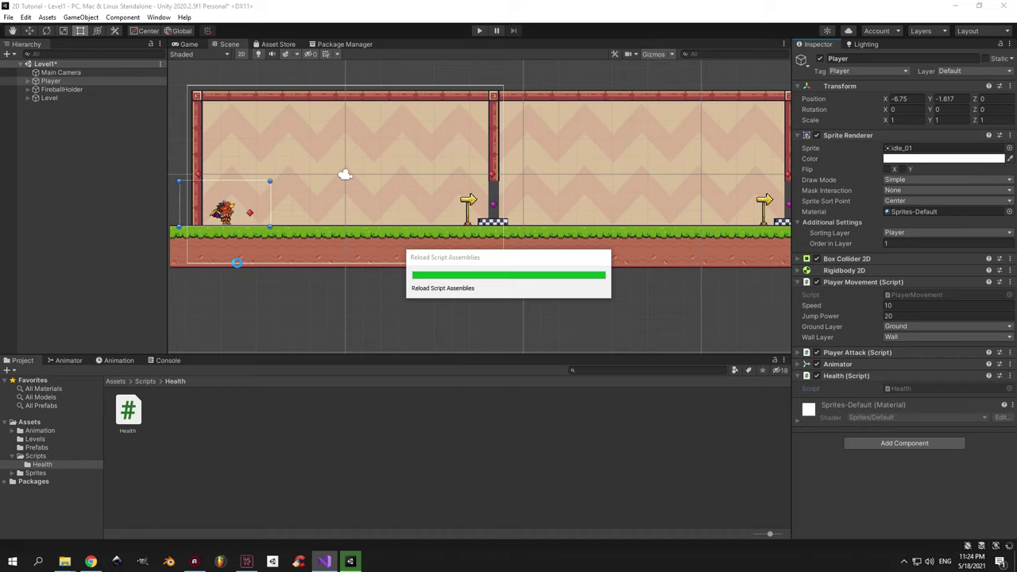
pyautogui.click(111, 220)
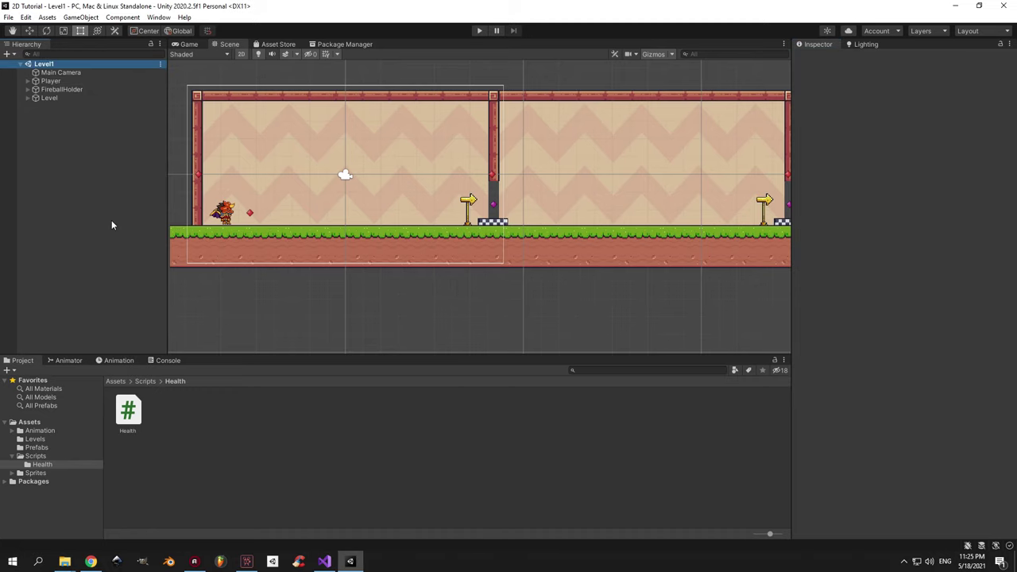
pyautogui.click(97, 158)
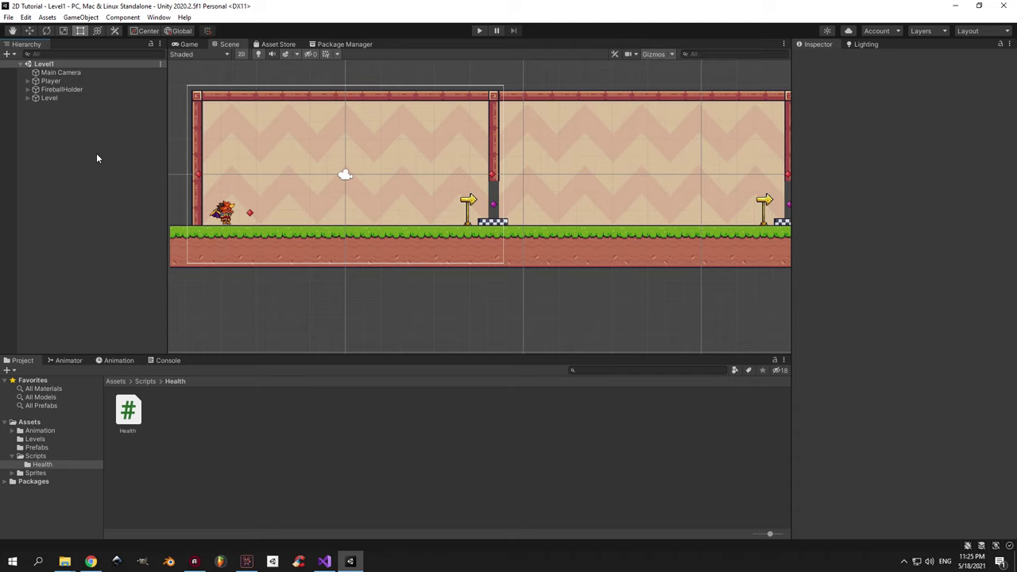
# Create a UI canvas in the Level1 scene and name it UICanvas.
pyautogui.rightClick(75, 116)
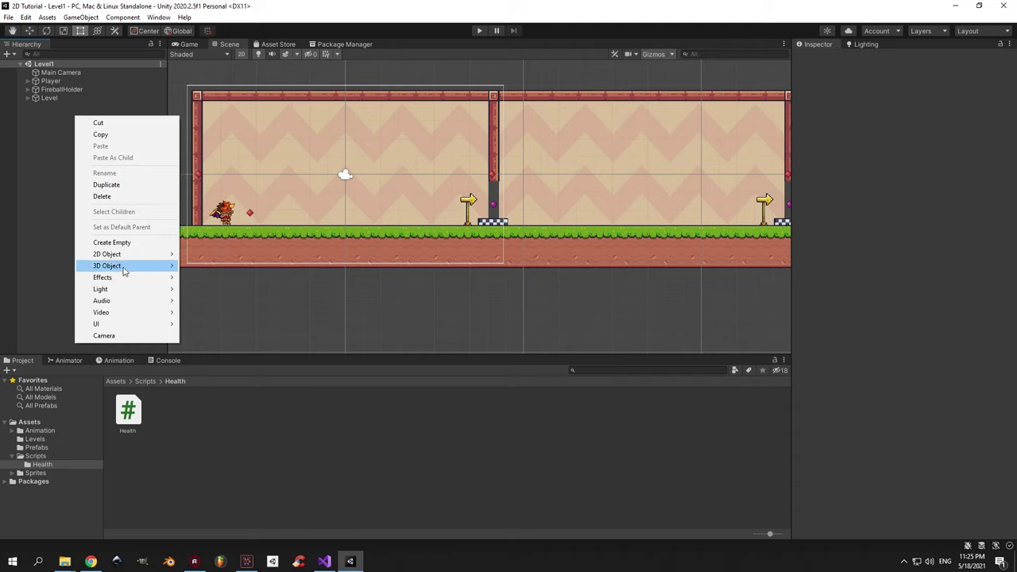
pyautogui.moveTo(126, 329)
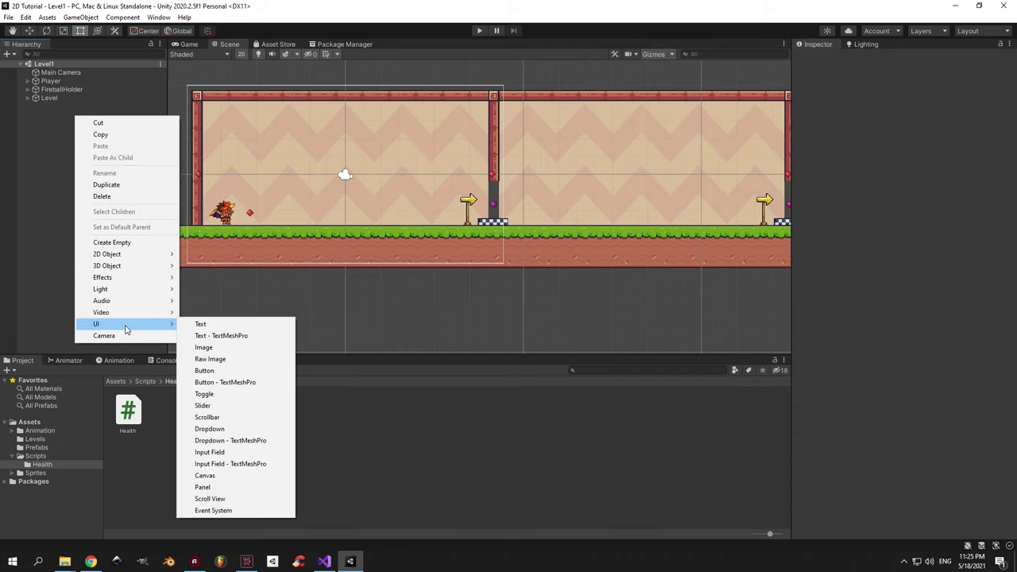
pyautogui.click(225, 476)
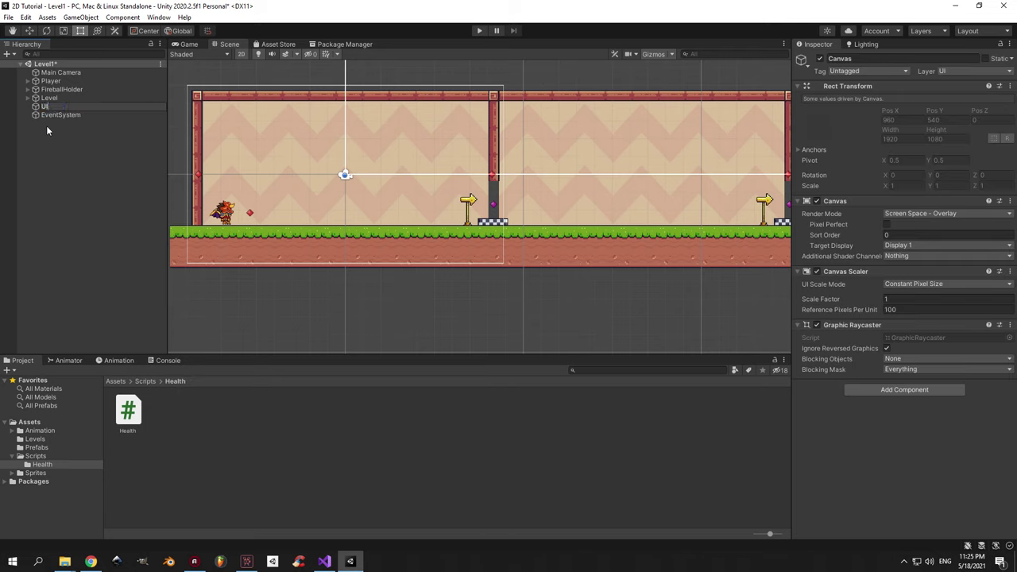
pyautogui.write('UICanvas')
pyautogui.press('Return')
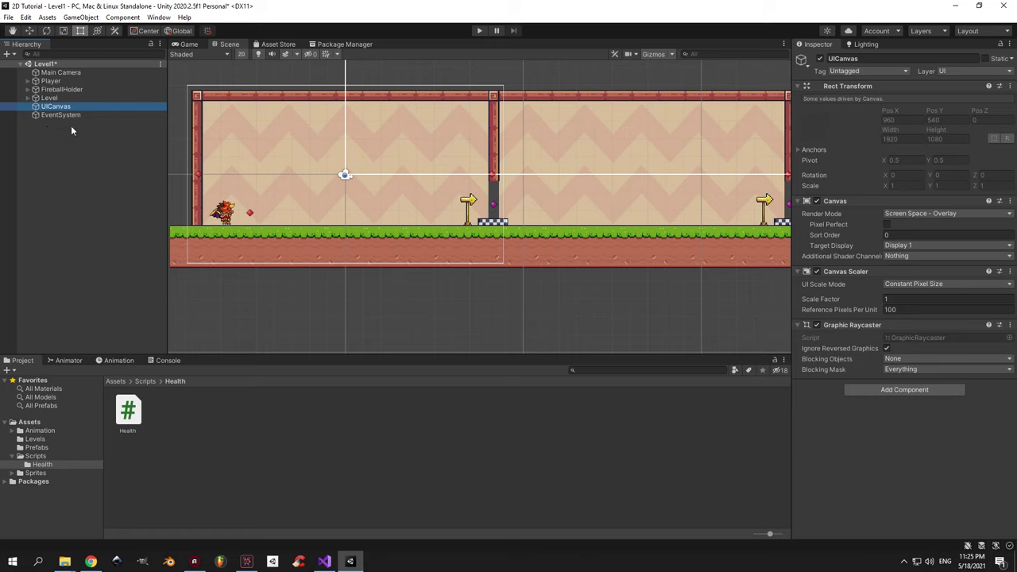
# Set UICanvas's Canvas Scaler to Scale With Screen Size, with a 1920 x 1080 reference resolution and a Match of 0.5.
pyautogui.click(861, 273)
pyautogui.click(860, 273)
pyautogui.click(914, 284)
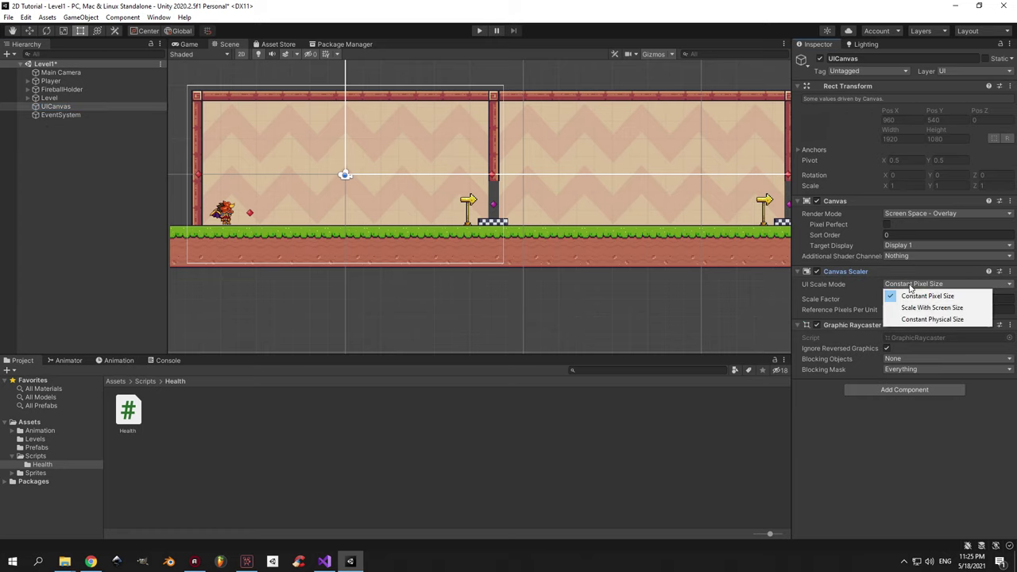
pyautogui.click(922, 307)
pyautogui.click(901, 298)
pyautogui.write('1920')
pyautogui.press('Tab')
pyautogui.write('1080')
pyautogui.click(1001, 320)
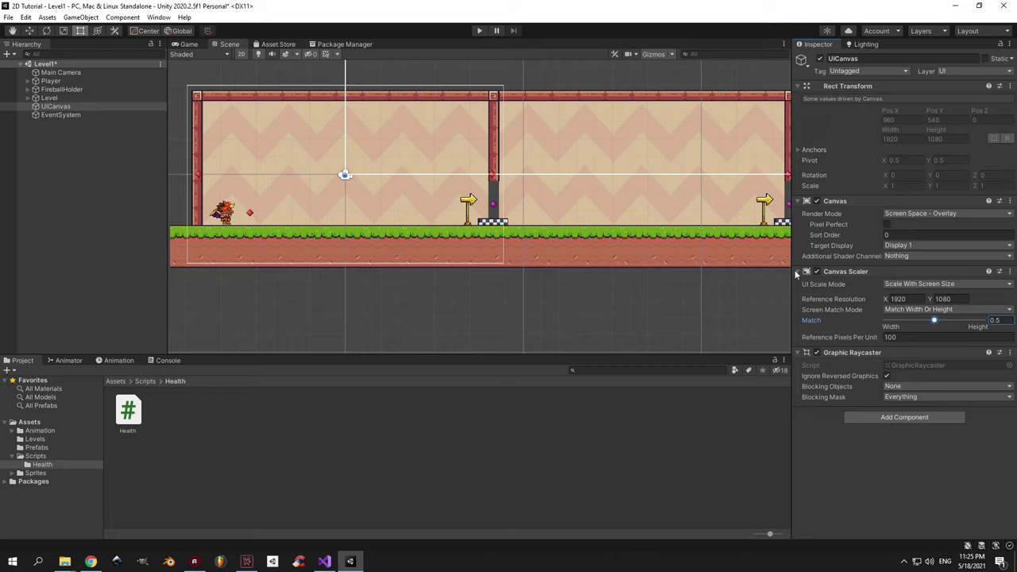
# Make the EventSystem object a child of UICanvas.
pyautogui.click(45, 107)
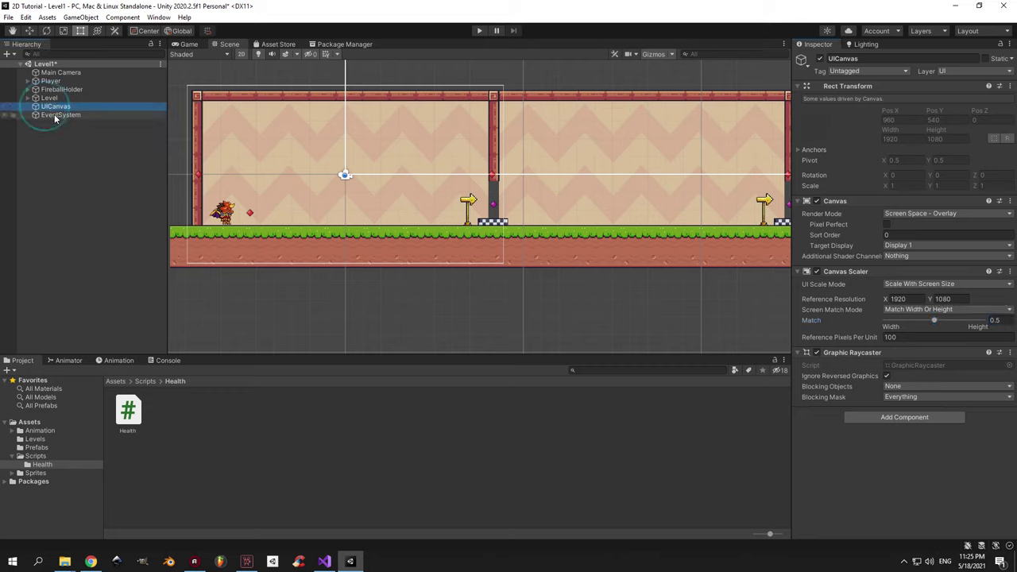
pyautogui.click(56, 116)
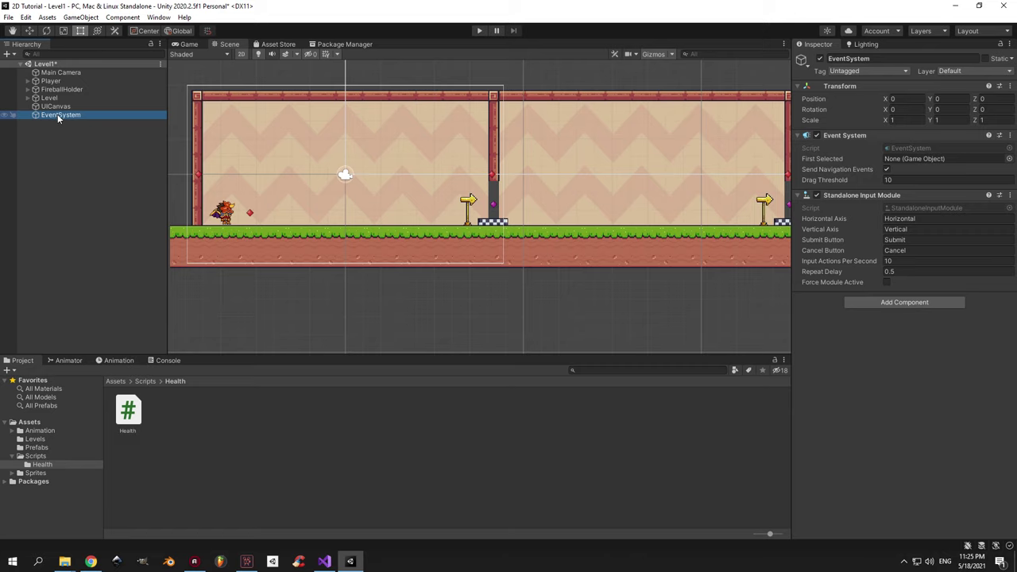
pyautogui.moveTo(58, 114); pyautogui.dragTo(57, 106)
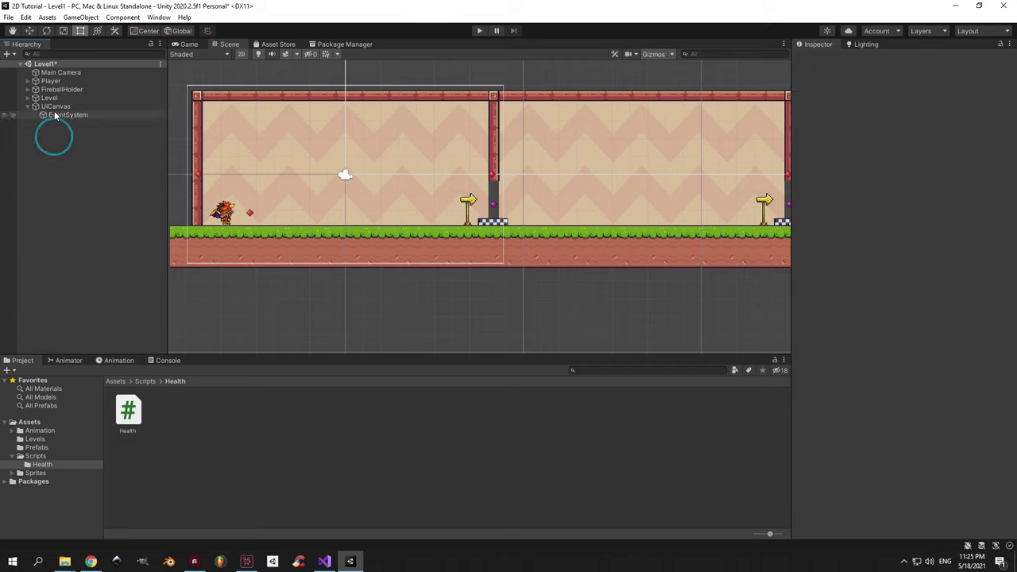
# Frame UICanvas in the scene and create an empty child object in it named Healthbar.
pyautogui.click(56, 107)
pyautogui.doubleClick(63, 106)
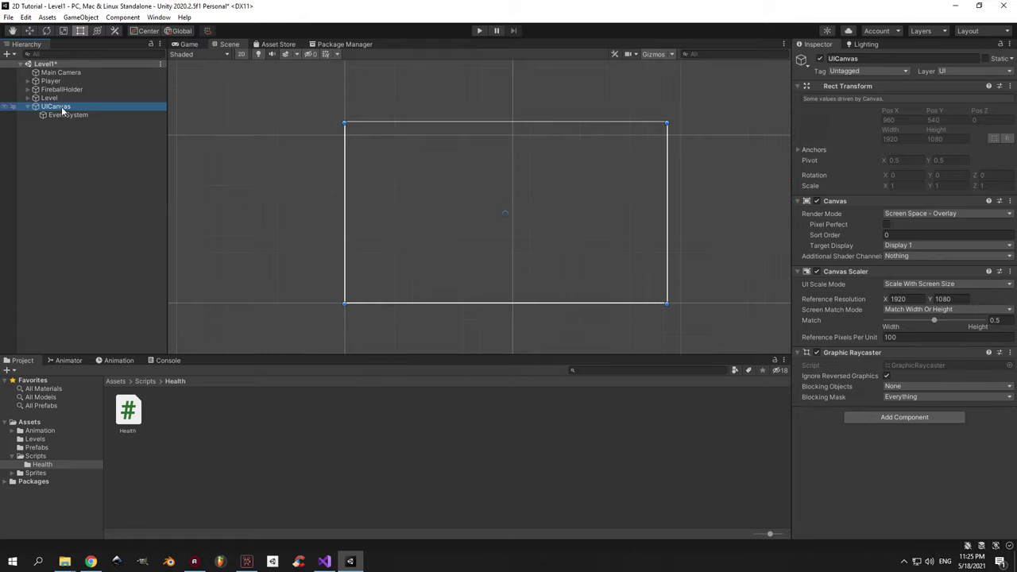
pyautogui.rightClick(62, 111)
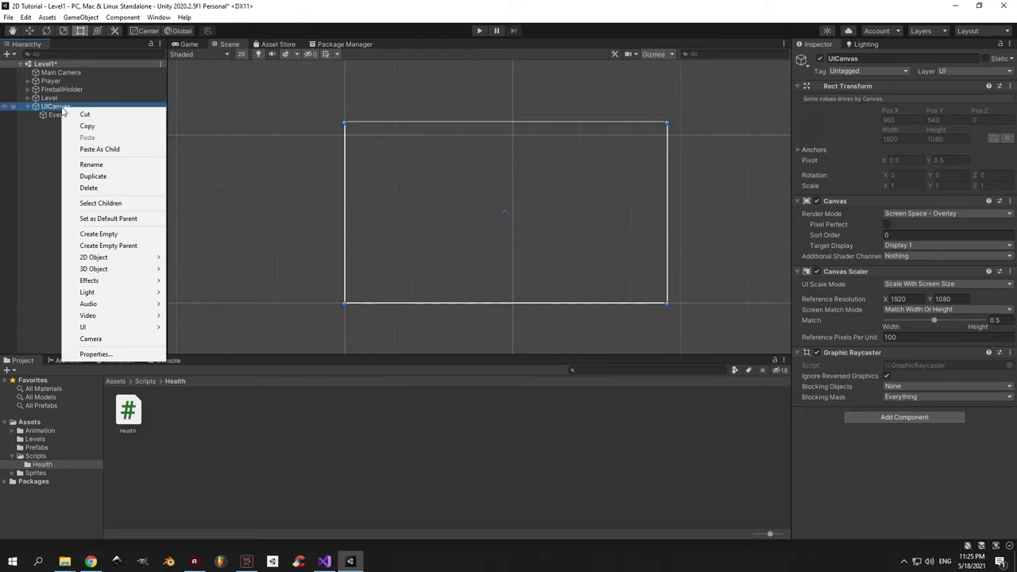
pyautogui.click(112, 235)
pyautogui.write('Healthbar')
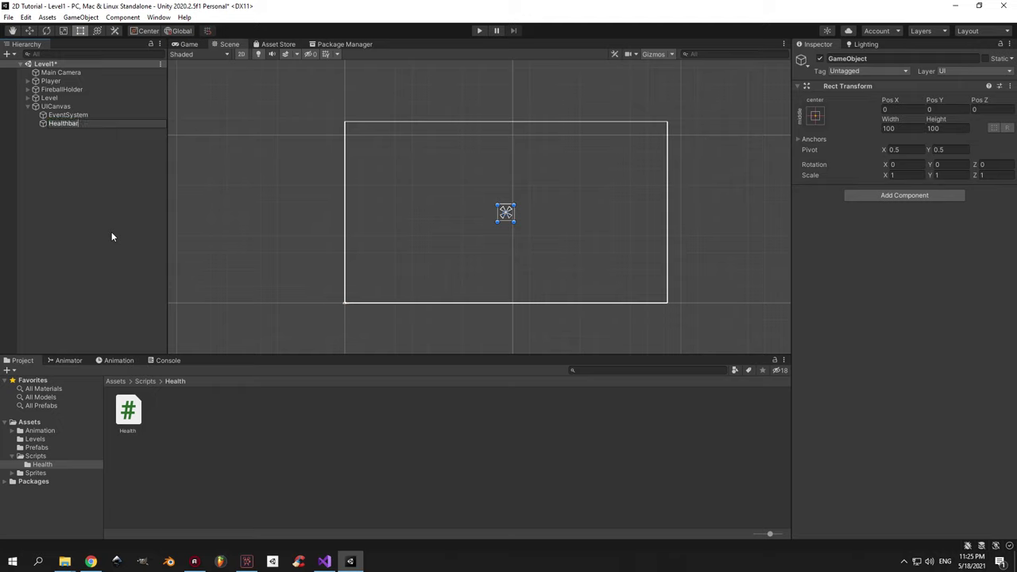
# Stretch the Healthbar object over the whole canvas with the stretch-stretch anchor preset, setting its position as well.
pyautogui.press('Return')
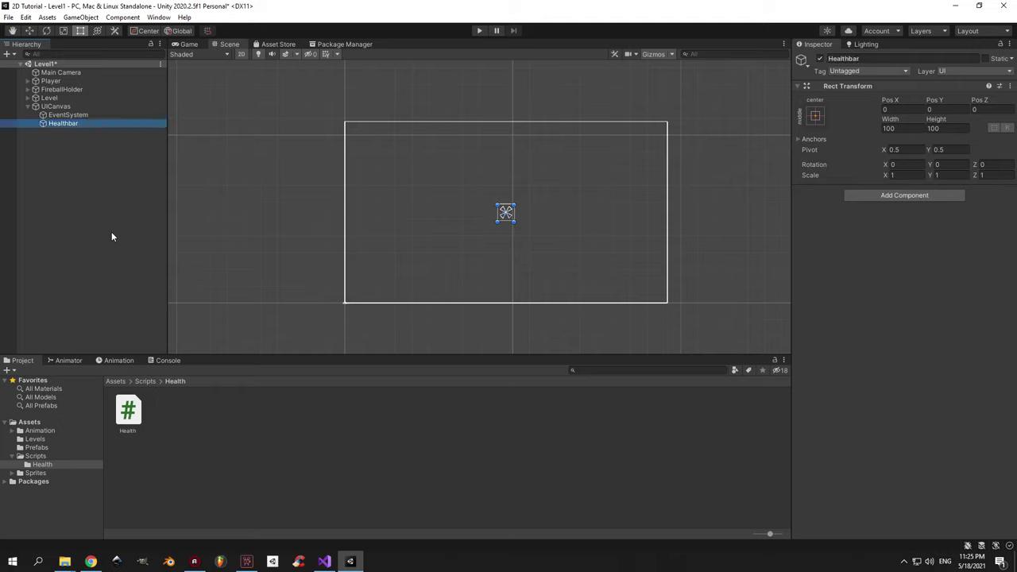
pyautogui.click(814, 116)
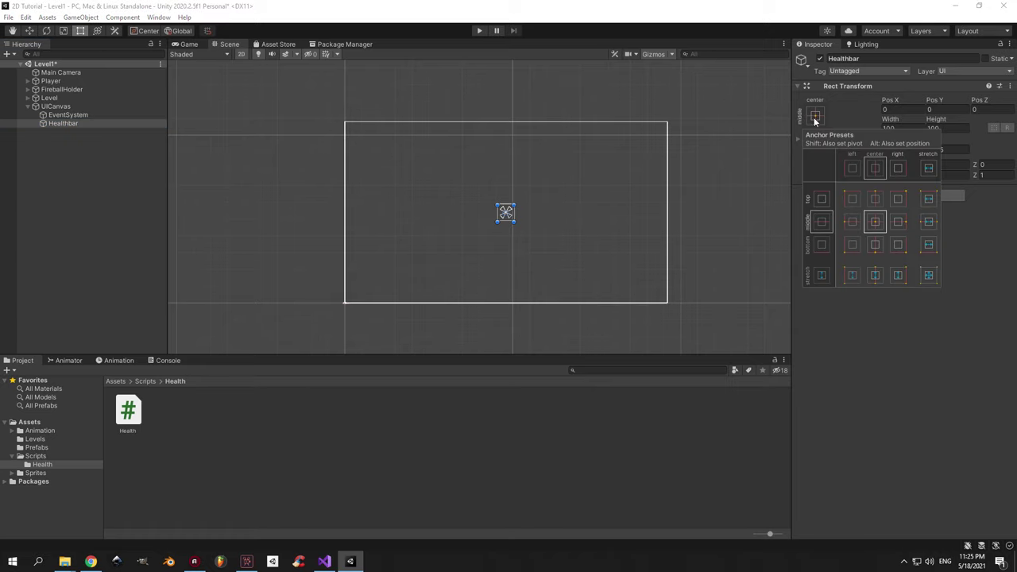
pyautogui.press('alt')
pyautogui.keyDown('alt'); pyautogui.click(929, 275); pyautogui.keyUp('alt')
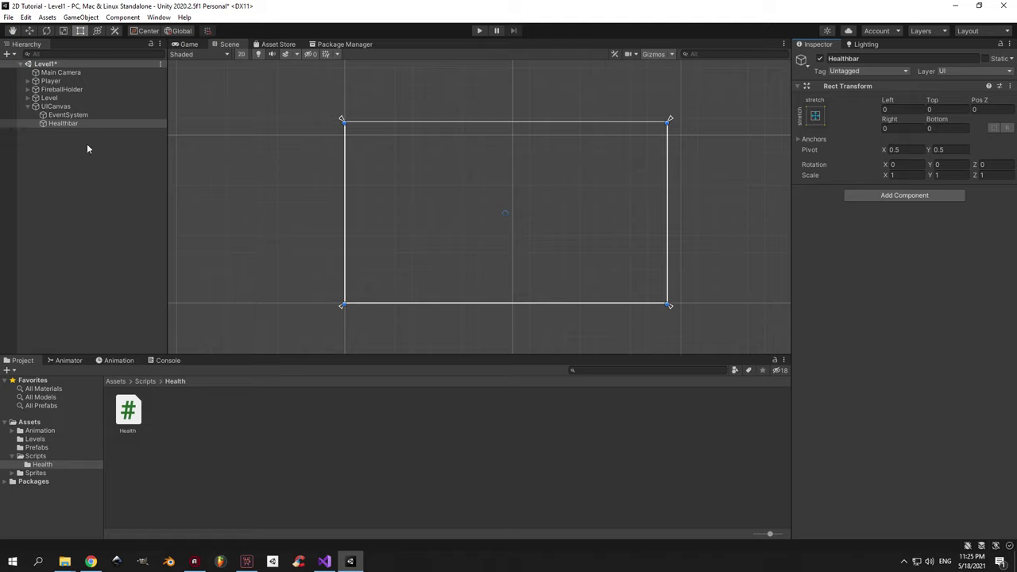
# Add a UI Image as a child of Healthbar and name it HealthbarTotal.
pyautogui.click(76, 125)
pyautogui.rightClick(69, 126)
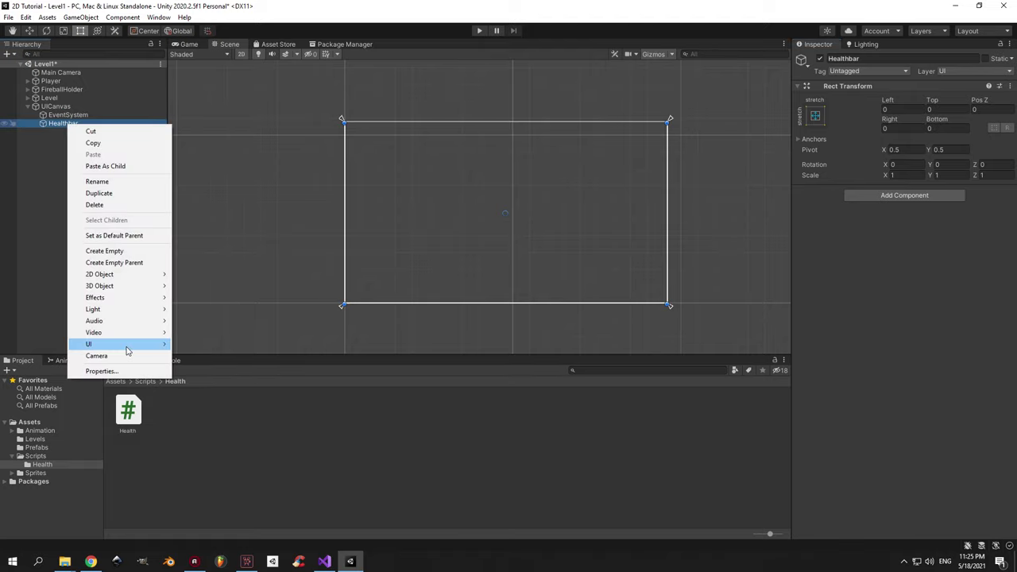
pyautogui.moveTo(127, 348)
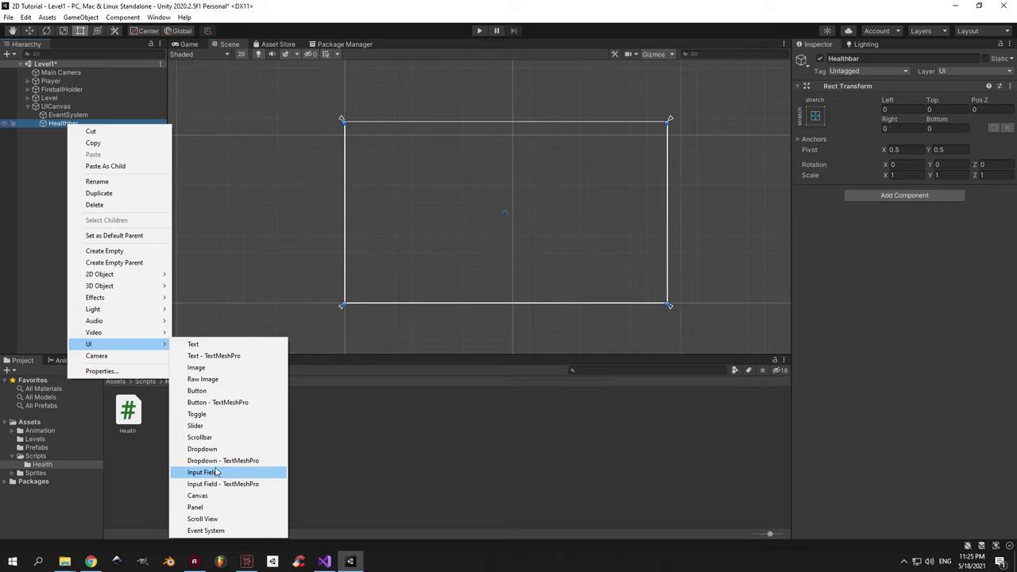
pyautogui.click(202, 367)
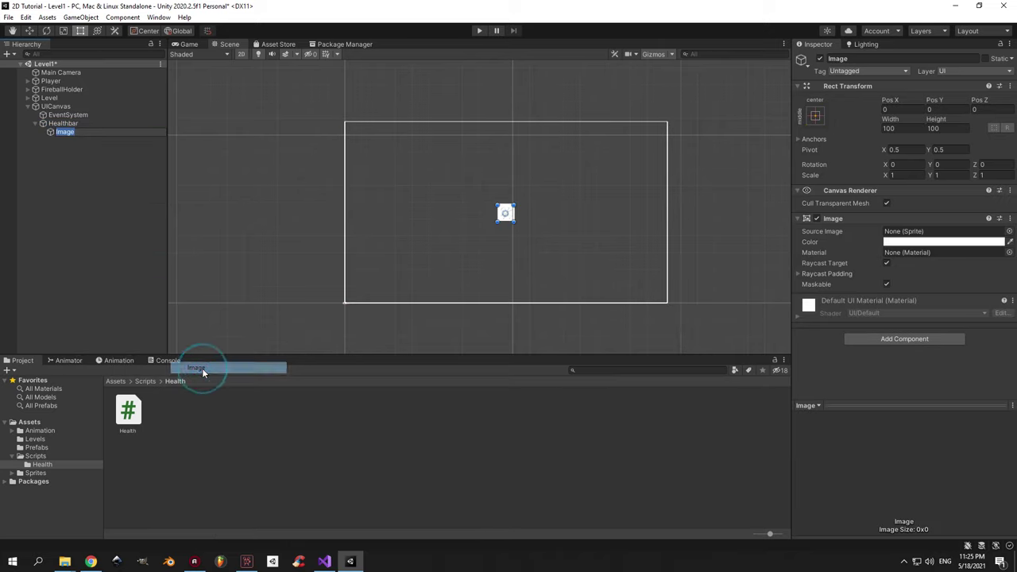
pyautogui.write('HealthbarTotal')
pyautogui.press('Return')
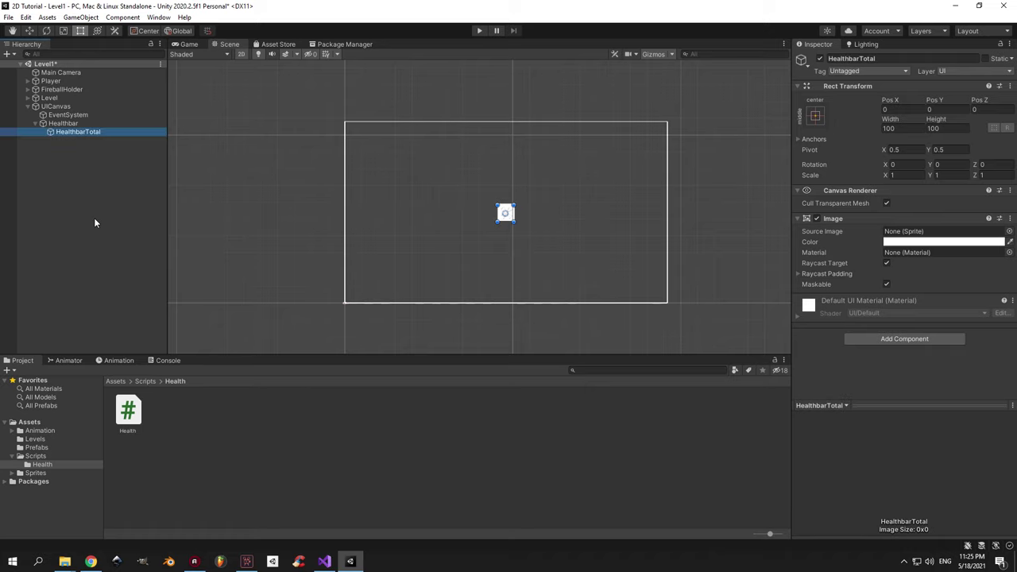
# Assign the HealthBar sprite as HealthbarTotal's source image, with Preserve Aspect enabled and the image at its native size.
pyautogui.click(32, 473)
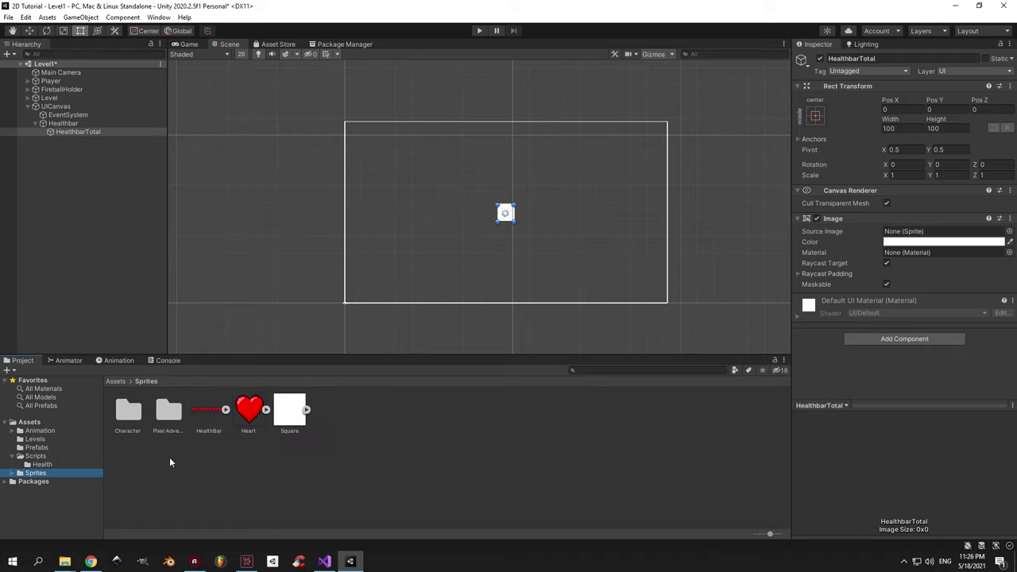
pyautogui.click(203, 414)
pyautogui.moveTo(857, 403)
pyautogui.mouseDown()
pyautogui.moveTo(855, 317)
pyautogui.moveTo(855, 423)
pyautogui.mouseUp()
pyautogui.click(248, 410)
pyautogui.click(214, 411)
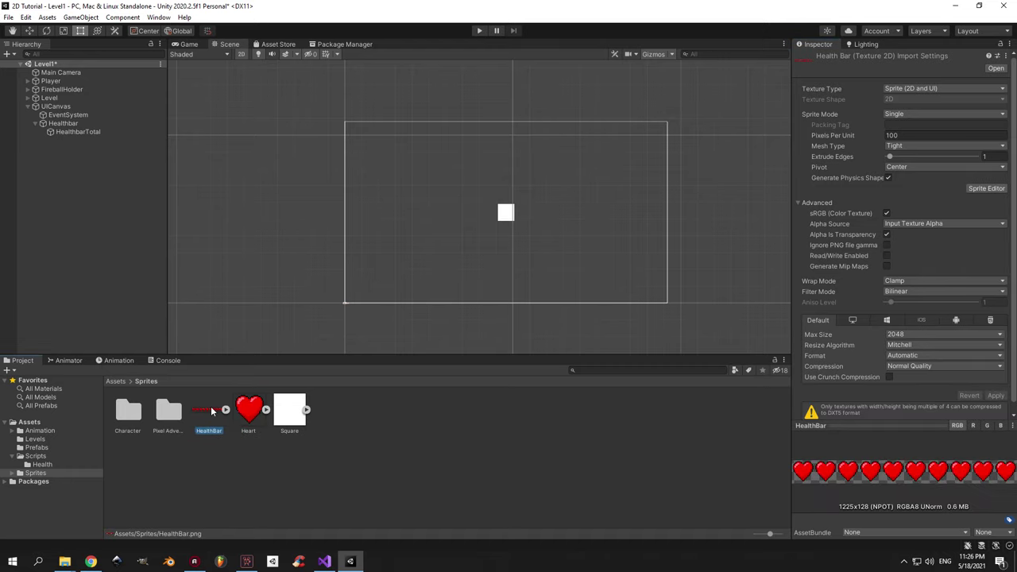
pyautogui.click(78, 132)
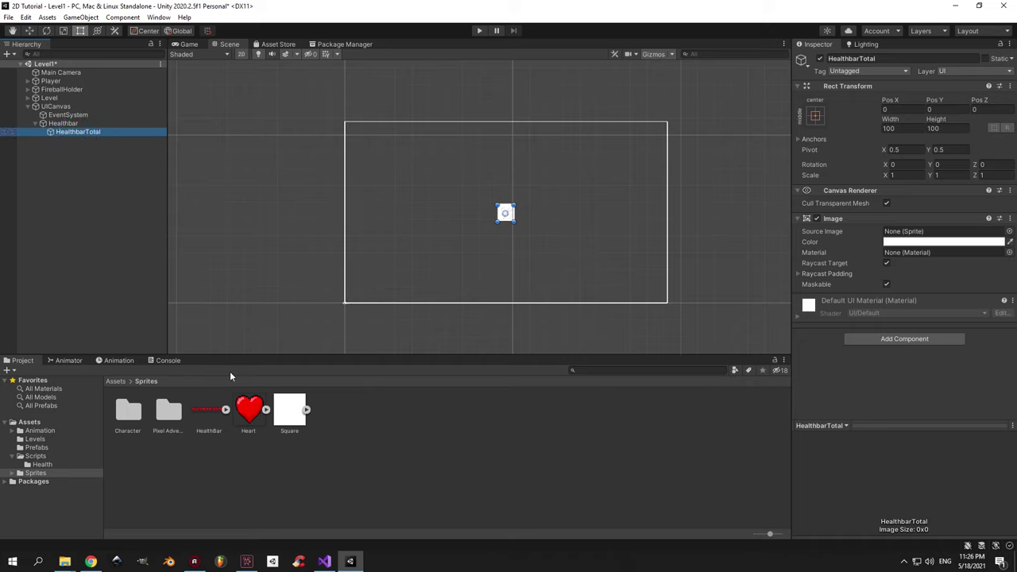
pyautogui.moveTo(203, 413)
pyautogui.mouseDown()
pyautogui.moveTo(608, 336)
pyautogui.moveTo(919, 224)
pyautogui.moveTo(928, 239)
pyautogui.mouseUp()
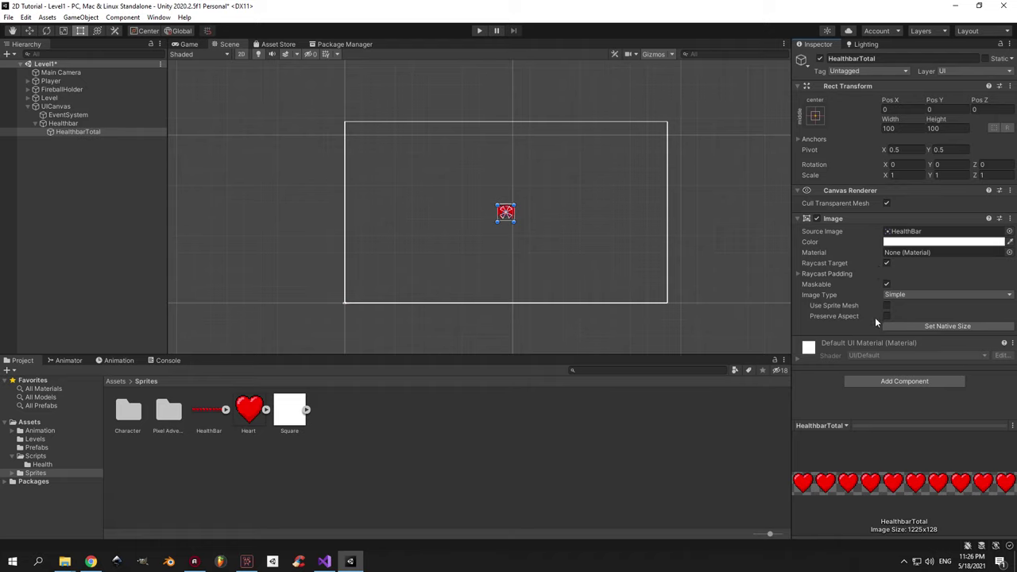
pyautogui.click(886, 317)
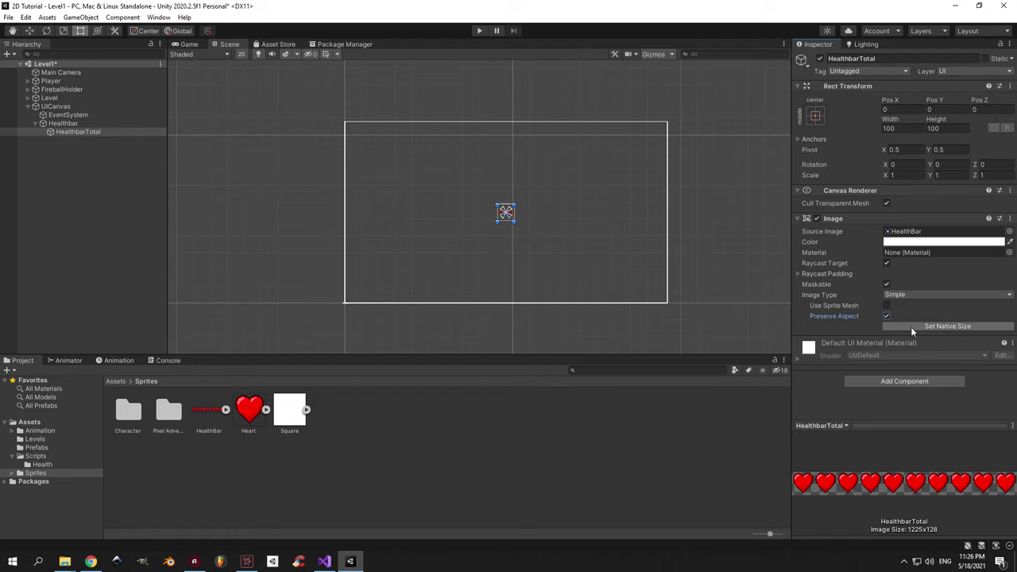
pyautogui.click(914, 328)
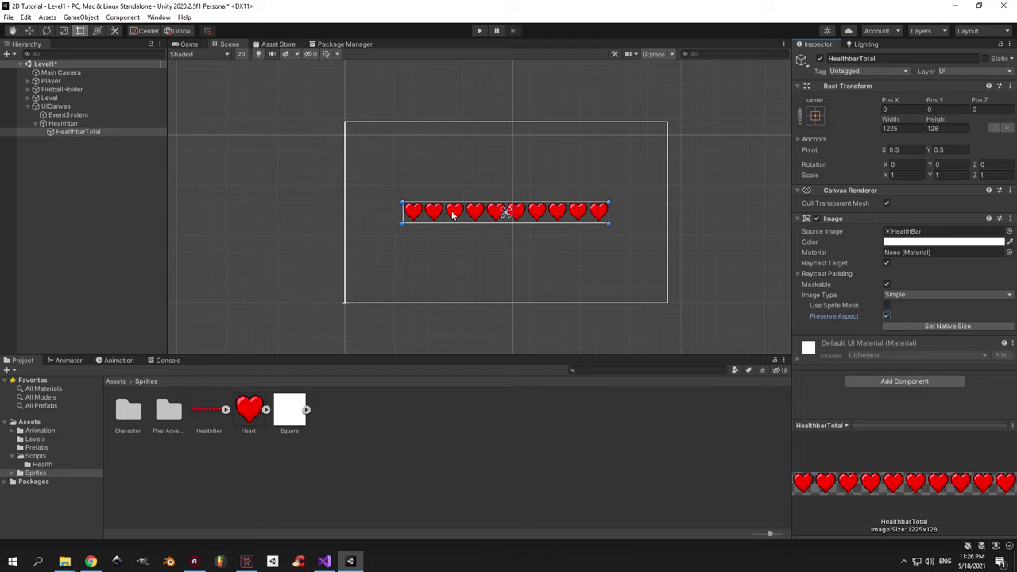
# Shrink HealthbarTotal to about 682 x 82, place it in the canvas's upper-left corner and check it in the game view.
pyautogui.moveTo(451, 202)
pyautogui.mouseDown()
pyautogui.moveTo(426, 167)
pyautogui.moveTo(426, 204)
pyautogui.moveTo(378, 132)
pyautogui.mouseUp()
pyautogui.click(189, 44)
pyautogui.click(227, 44)
pyautogui.scroll(3, 493, 143)
pyautogui.moveTo(613, 145); pyautogui.dragTo(454, 135)
pyautogui.click(188, 43)
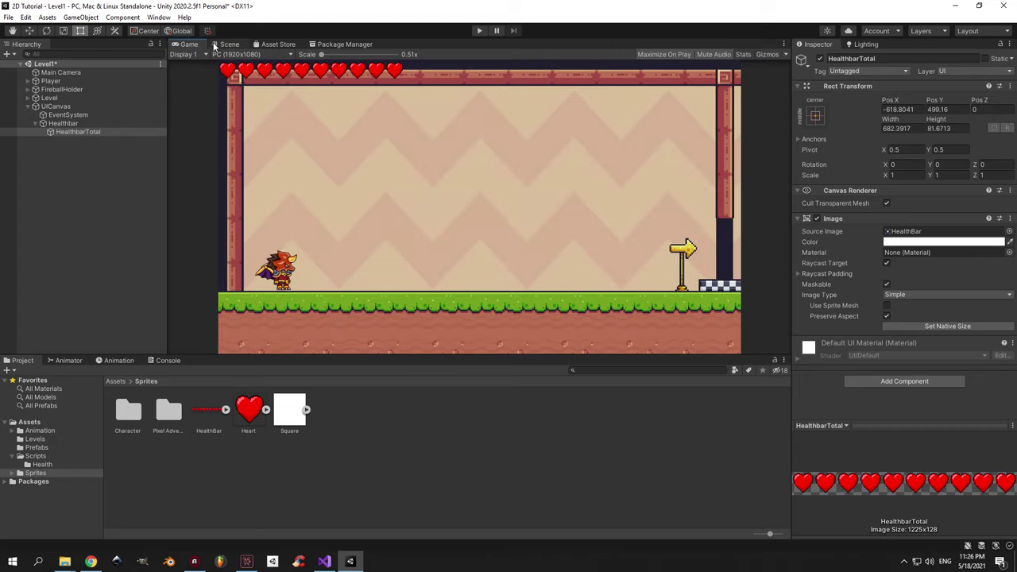
# Move HealthbarTotal slightly inward from the canvas corner to X -606, Y 487, and check its placement in the game view.
pyautogui.click(228, 44)
pyautogui.click(30, 32)
pyautogui.scroll(3, 322, 78)
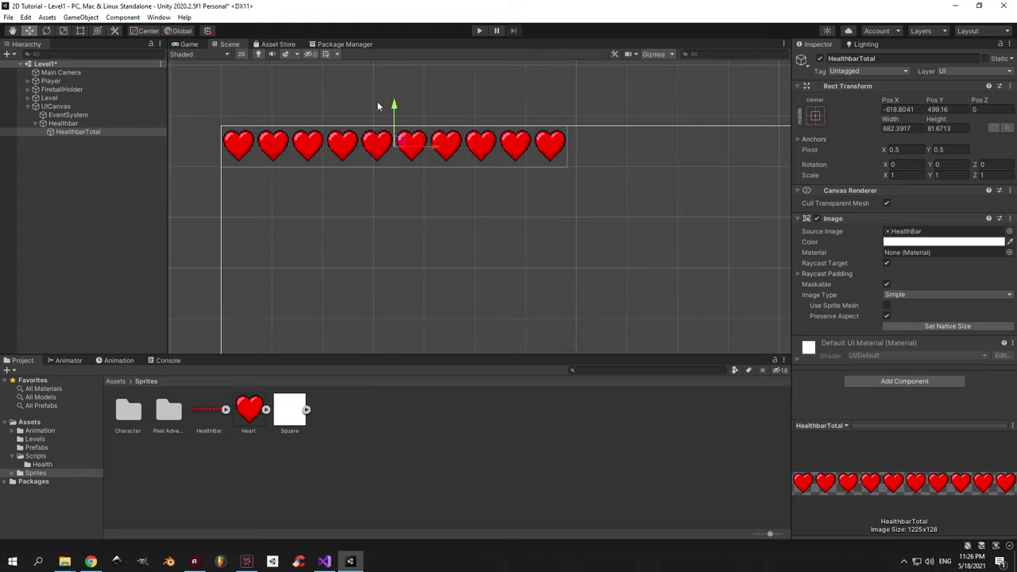
pyautogui.moveTo(394, 109); pyautogui.dragTo(397, 115)
pyautogui.moveTo(442, 157)
pyautogui.mouseDown()
pyautogui.moveTo(433, 155)
pyautogui.moveTo(446, 158)
pyautogui.mouseUp()
pyautogui.click(183, 45)
pyautogui.click(225, 44)
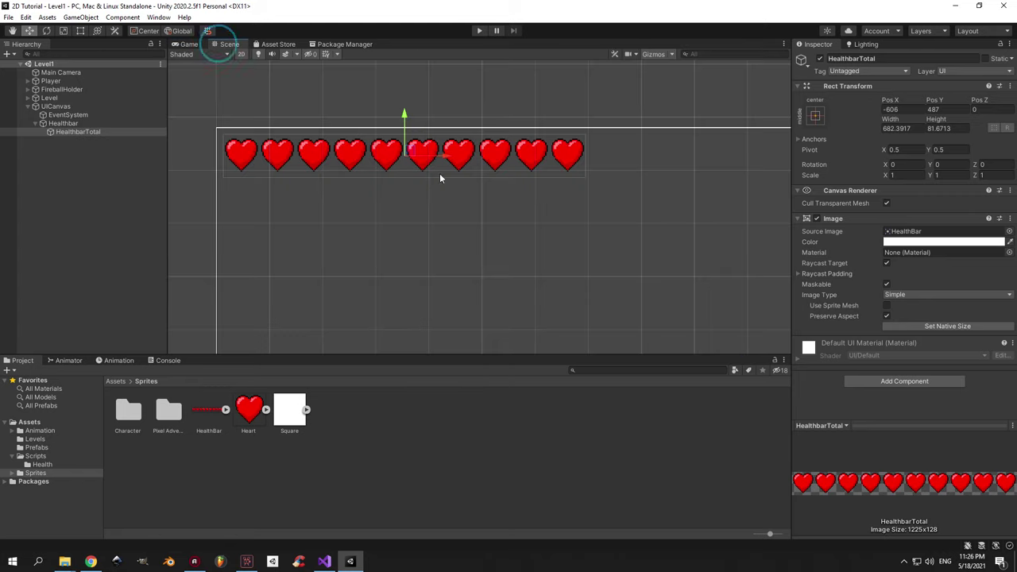
# Set HealthbarTotal's Image Type to Filled with the Horizontal fill method and a Fill Amount of 0.3.
pyautogui.click(904, 295)
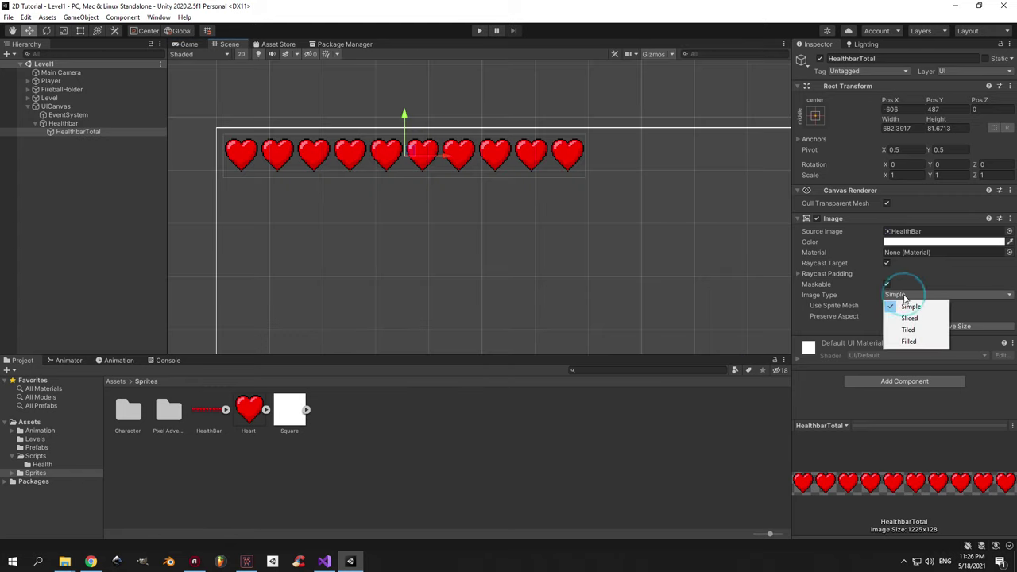
pyautogui.click(906, 342)
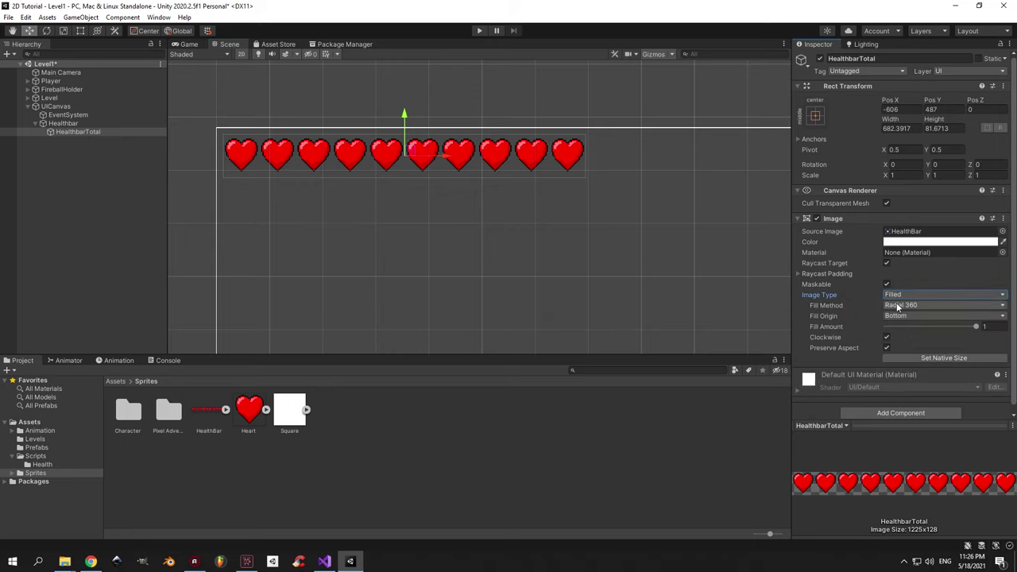
pyautogui.moveTo(977, 330)
pyautogui.mouseDown()
pyautogui.moveTo(904, 328)
pyautogui.moveTo(980, 331)
pyautogui.mouseUp()
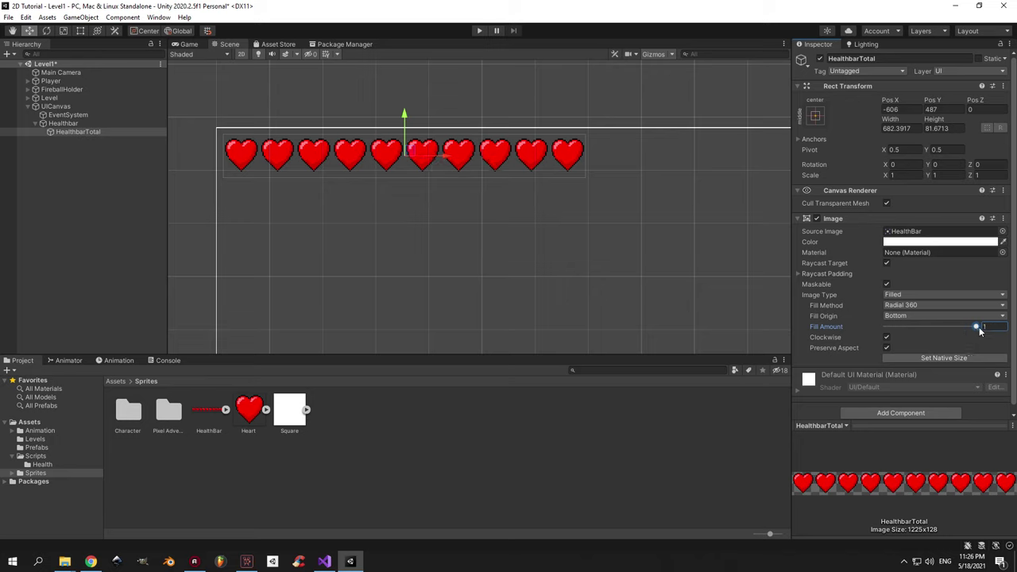
pyautogui.click(913, 307)
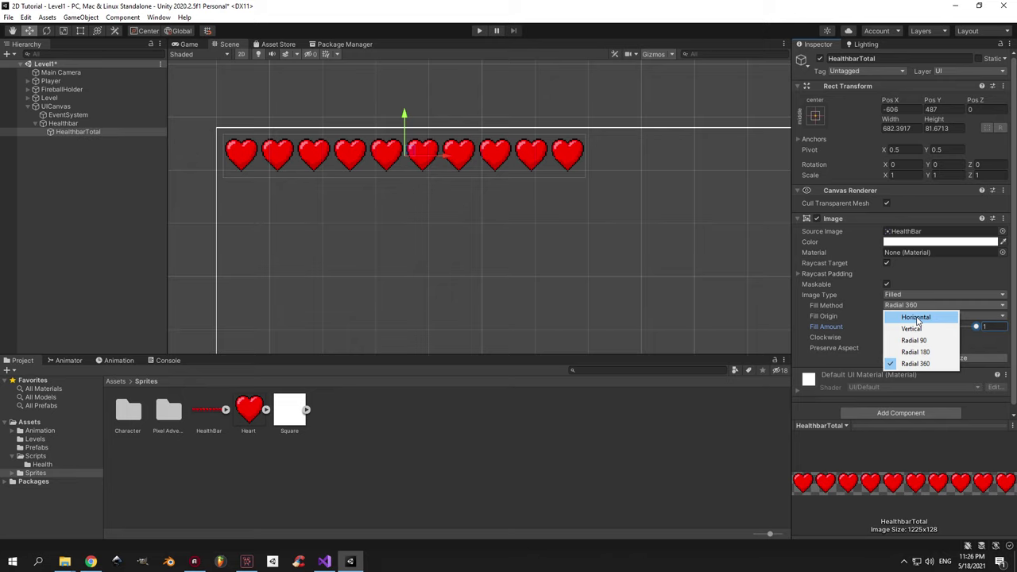
pyautogui.click(916, 317)
pyautogui.moveTo(976, 326)
pyautogui.mouseDown()
pyautogui.moveTo(914, 327)
pyautogui.moveTo(990, 329)
pyautogui.mouseUp()
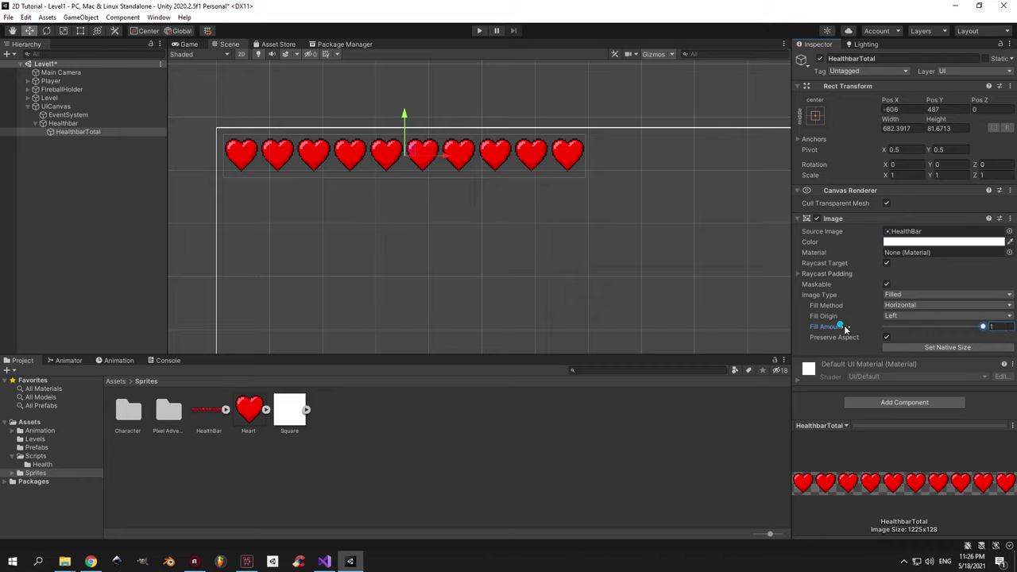
pyautogui.click(1000, 327)
pyautogui.write('0.3')
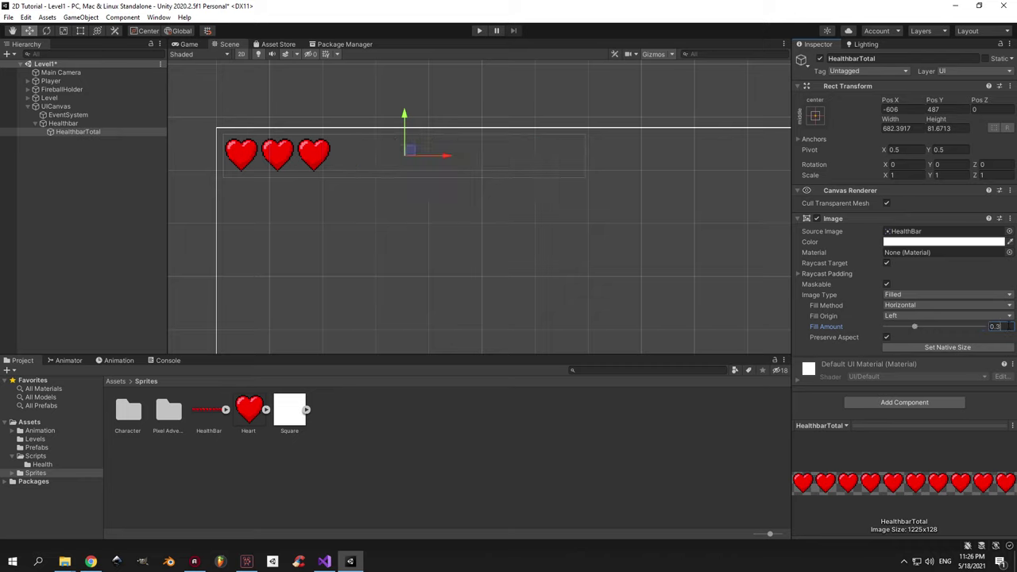
pyautogui.press('Return')
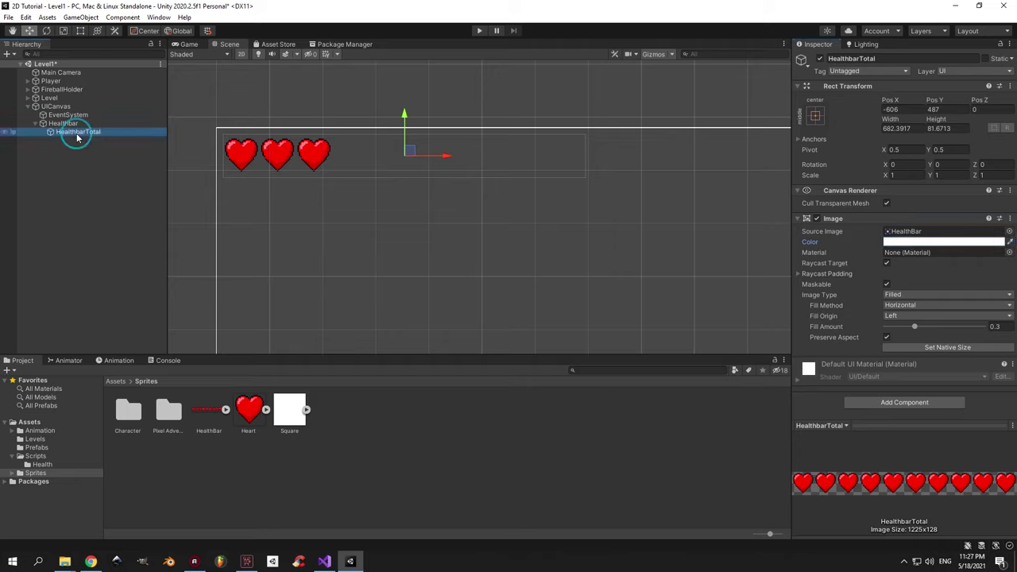
# Set HealthbarTotal's image color to black (000000).
pyautogui.click(918, 243)
pyautogui.moveTo(936, 317); pyautogui.dragTo(937, 349)
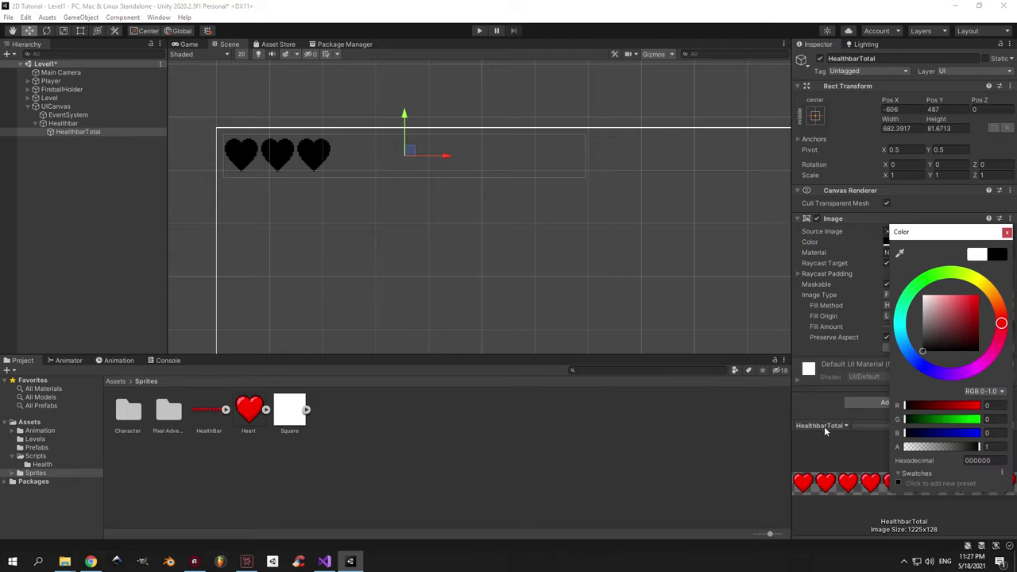
pyautogui.click(1007, 232)
# Duplicate HealthbarTotal inside Healthbar and rename the copy HealthbarCurrent.
pyautogui.click(102, 131)
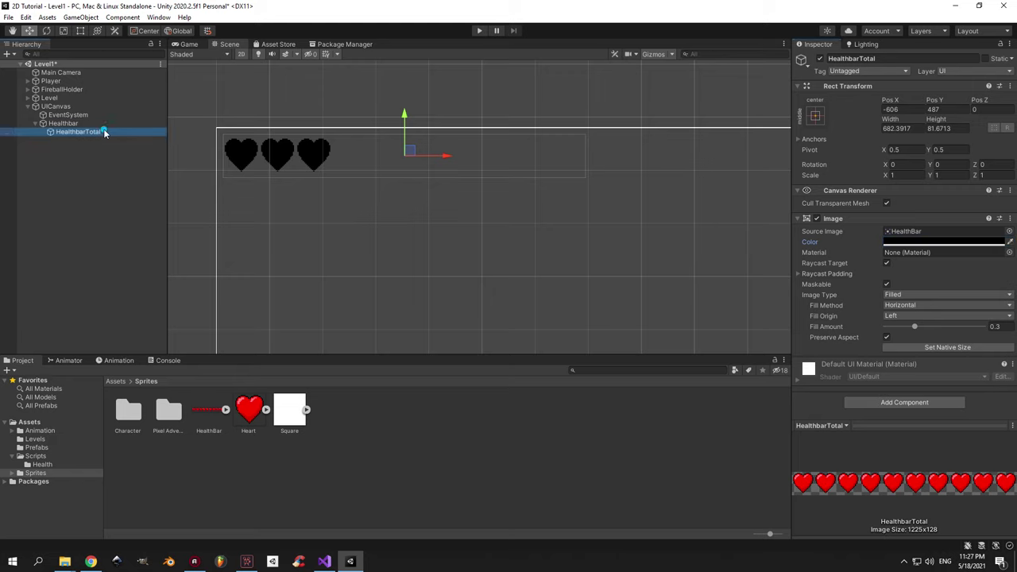
pyautogui.press('f')
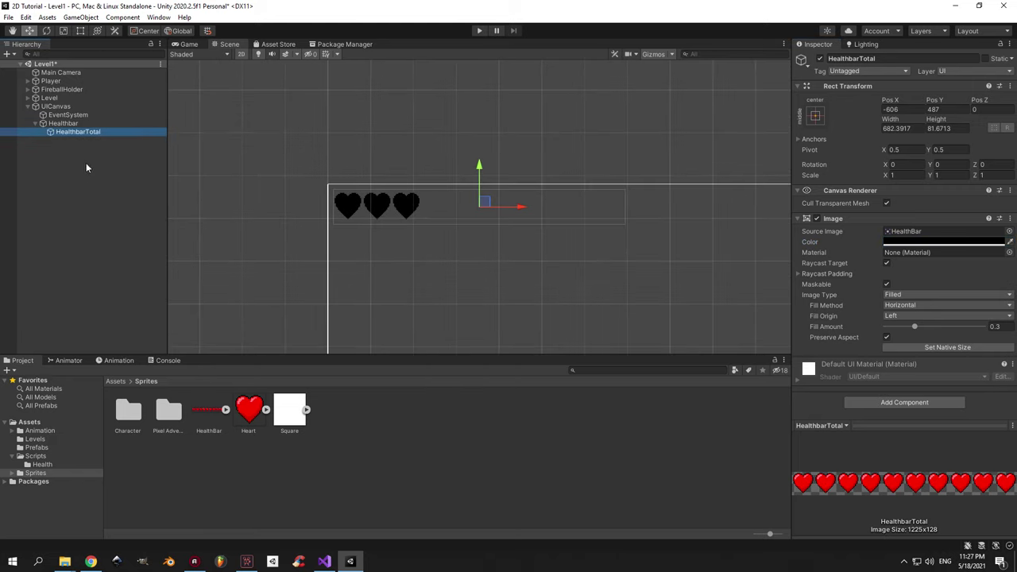
pyautogui.click(75, 123)
pyautogui.click(74, 132)
pyautogui.hotkey('ctrl', 'd')
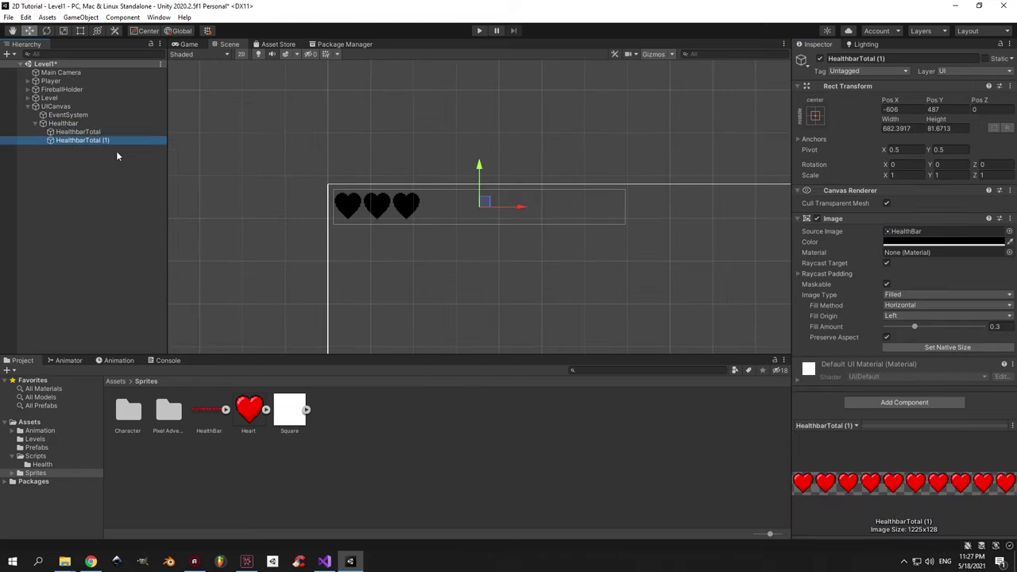
pyautogui.press('F2')
pyautogui.write('HealthbarCurrent')
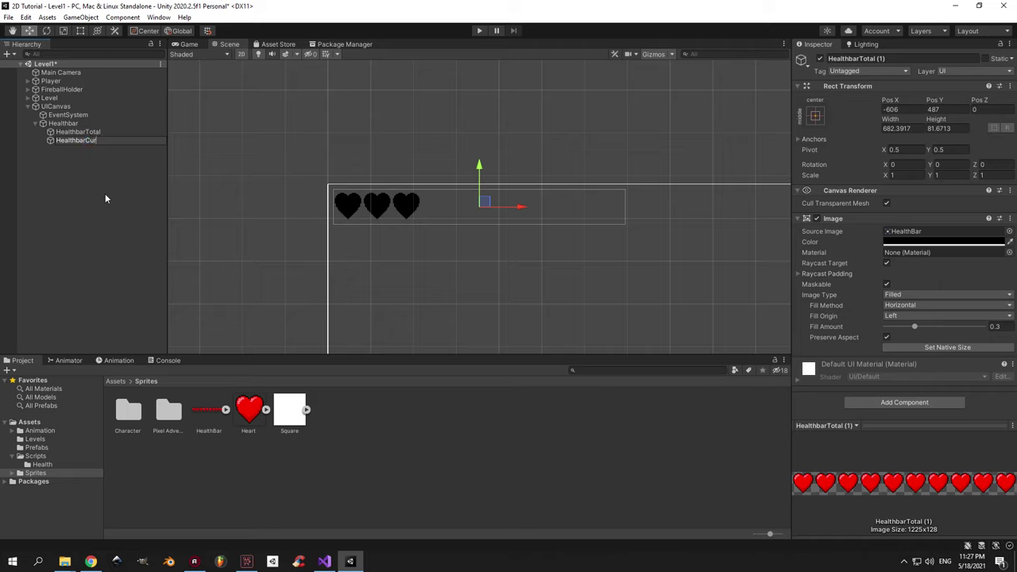
pyautogui.press('Return')
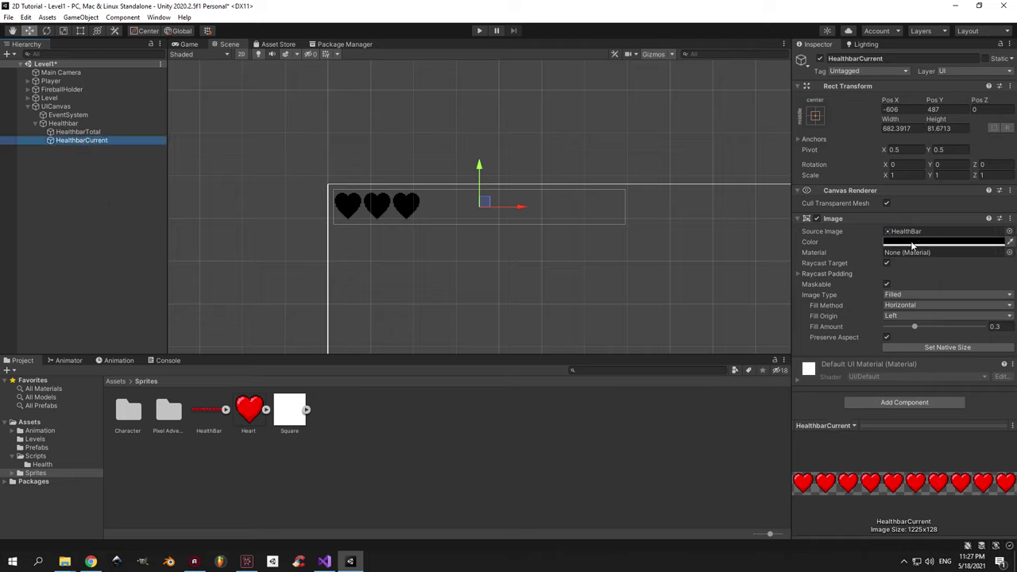
# Set HealthbarCurrent's image color to white (FFFFFF).
pyautogui.click(914, 242)
pyautogui.moveTo(932, 322); pyautogui.dragTo(920, 296)
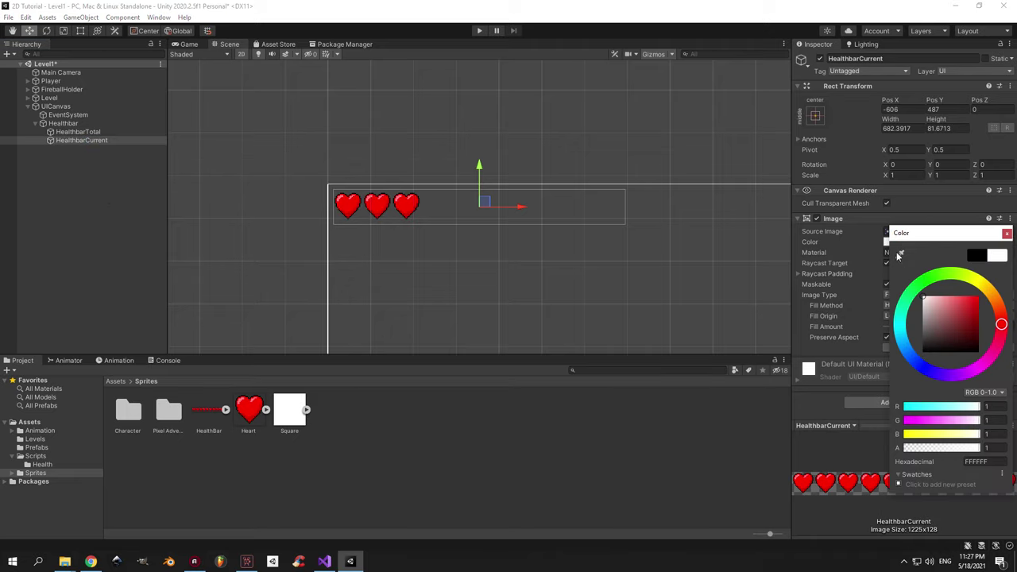
pyautogui.click(1006, 234)
pyautogui.scroll(2, 457, 231)
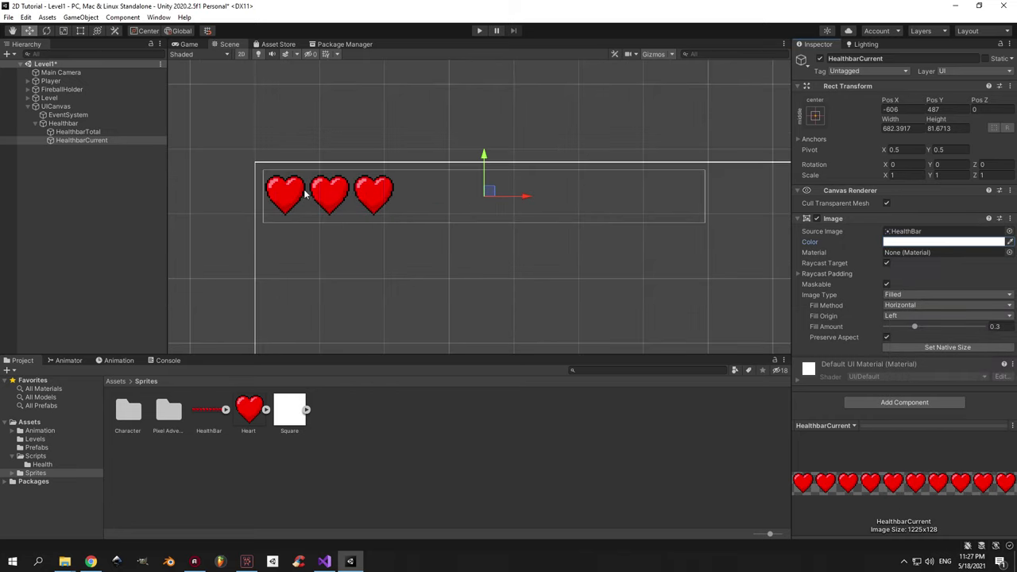
# Try out HealthbarCurrent's Fill Amount, set it to 0.3, and save the scene.
pyautogui.moveTo(915, 327)
pyautogui.mouseDown()
pyautogui.moveTo(898, 333)
pyautogui.moveTo(911, 326)
pyautogui.mouseUp()
pyautogui.write('0.3')
pyautogui.press('Return')
pyautogui.hotkey('ctrl', 's')
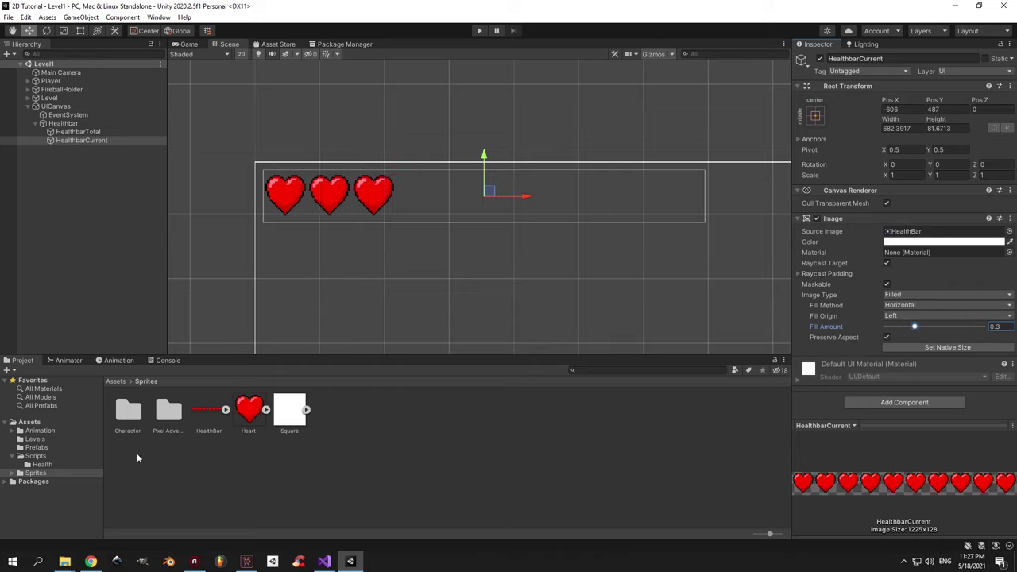
# Create a C# script named Healthbar in the Scripts/Health folder.
pyautogui.click(42, 464)
pyautogui.click(145, 381)
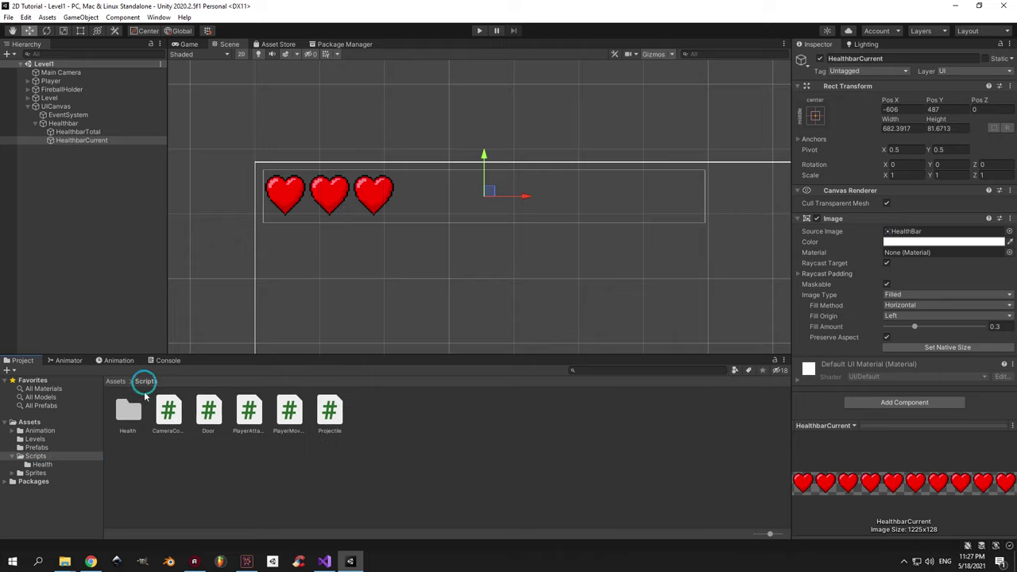
pyautogui.doubleClick(129, 409)
pyautogui.rightClick(210, 425)
pyautogui.moveTo(283, 150)
pyautogui.click(389, 158)
pyautogui.write('Healthbar')
pyautogui.press('Return')
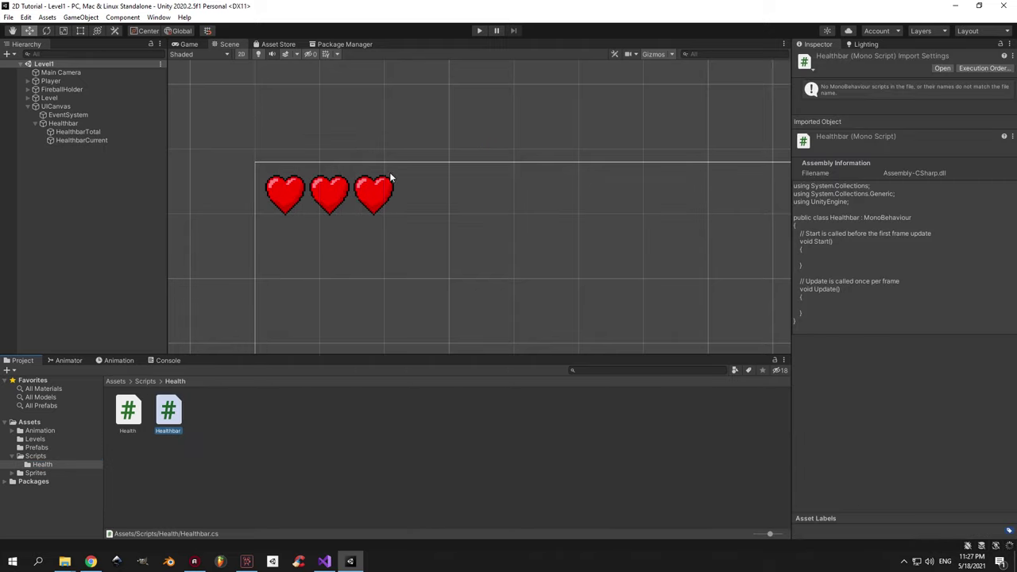
# Open the Healthbar script in Visual Studio and strip it to the UnityEngine import and an empty Healthbar class.
pyautogui.doubleClick(170, 410)
pyautogui.moveTo(78, 94); pyautogui.dragTo(78, 67)
pyautogui.press('Delete')
pyautogui.moveTo(107, 291); pyautogui.dragTo(107, 132)
pyautogui.press('BackSpace')
pyautogui.press('BackSpace')
# Declare a serialized private Health field named playerHealth in the Healthbar class and save the script.
pyautogui.write('private Health playerHealth;')
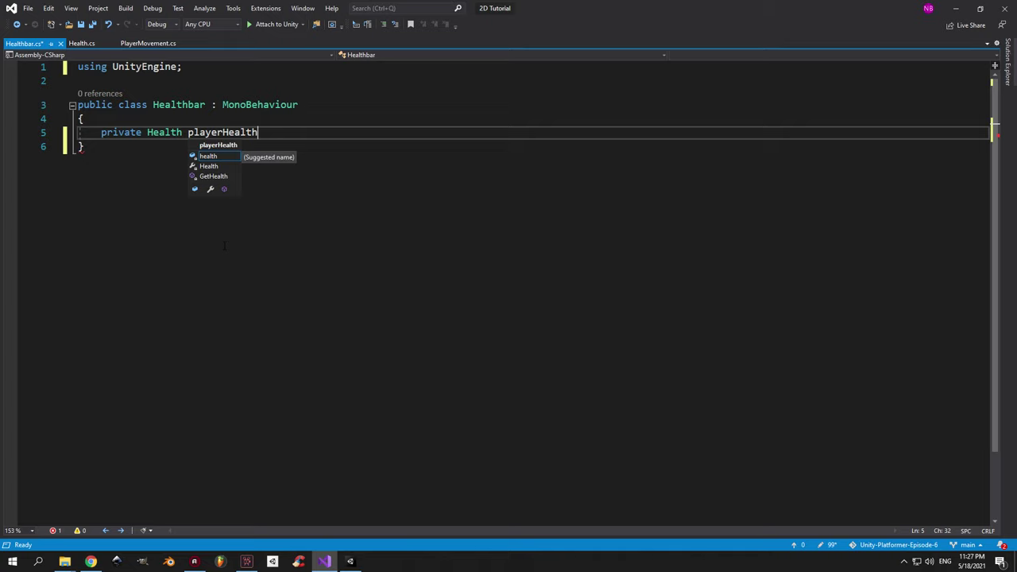
pyautogui.press('Home')
pyautogui.write('[SerializeField]')
pyautogui.hotkey('ctrl', 's')
# Add a serialized private Image field named totalhealthBar below playerHealth, importing UnityEngine.UI.
pyautogui.press('End')
pyautogui.press('Return')
pyautogui.write('private image')
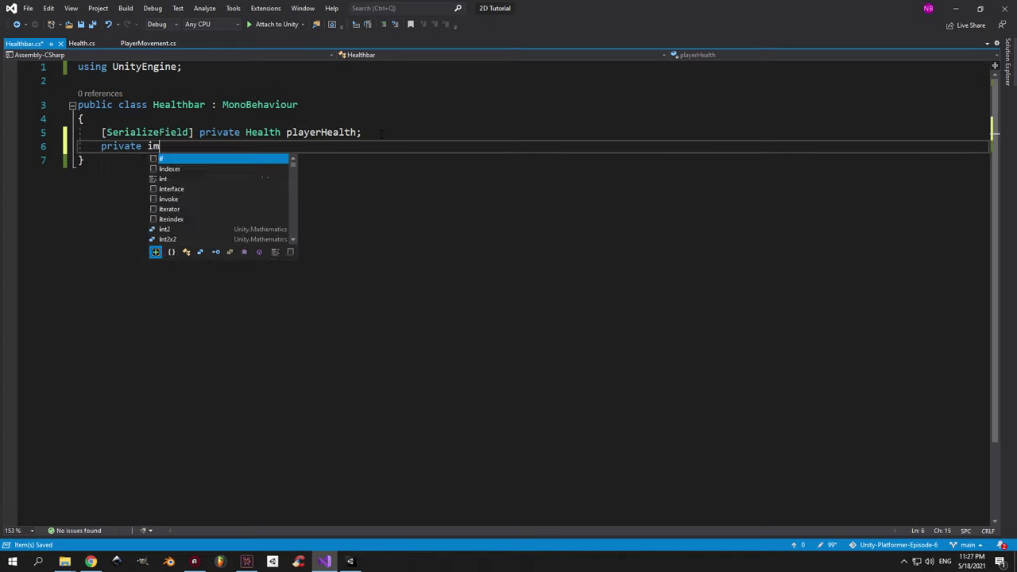
pyautogui.doubleClick(223, 171)
pyautogui.write('to')
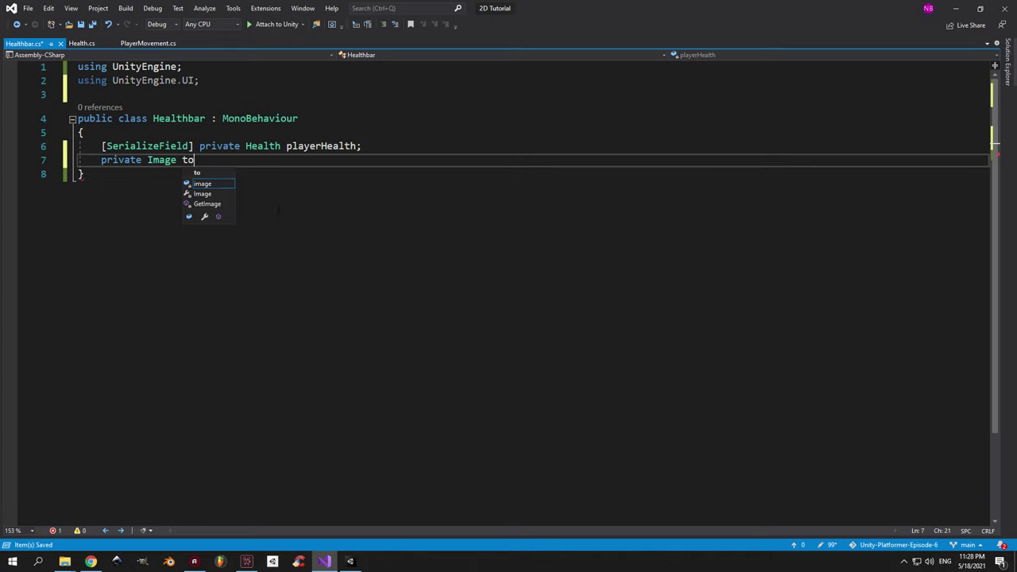
pyautogui.write('talhealthBar;')
pyautogui.press('Up')
pyautogui.press('Home')
pyautogui.hotkey('shift', 'ctrl', 'Right')
pyautogui.hotkey('ctrl', 'c')
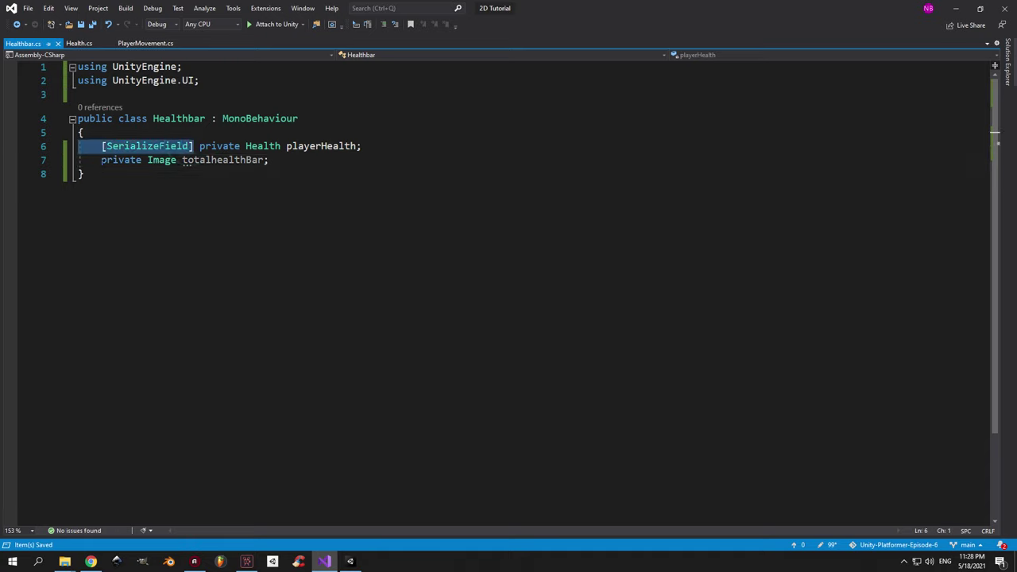
pyautogui.press('Down')
pyautogui.press('Home')
pyautogui.hotkey('ctrl', 'v')
# Duplicate the totalhealthBar field and rename the copy to currenthealthBar.
pyautogui.hotkey('ctrl', 'd')
pyautogui.hotkey('ctrl', 'r')
pyautogui.hotkey('ctrl', 'r')
pyautogui.write('current')
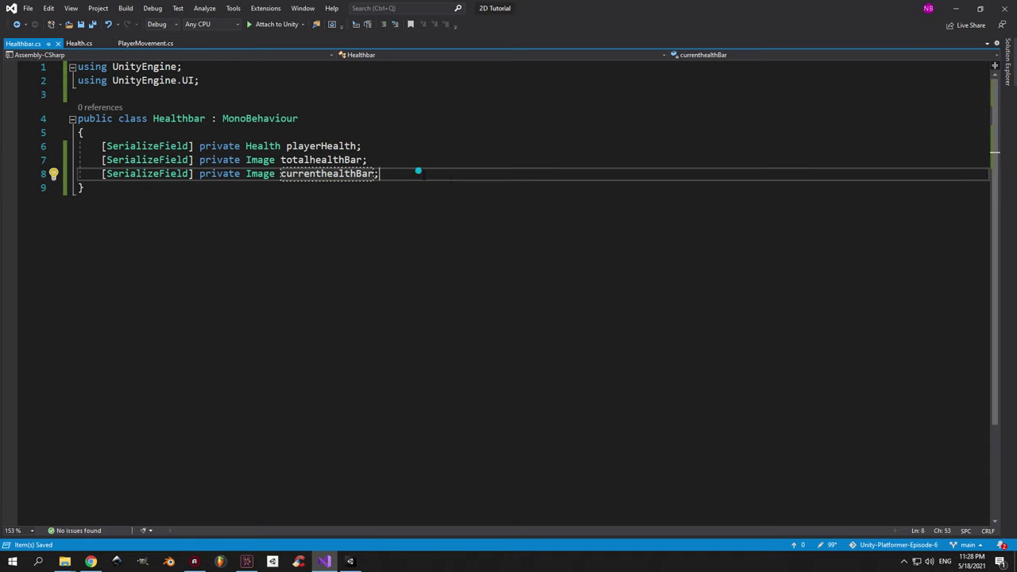
pyautogui.press('Return')
# Add empty private Start and Update methods below the Healthbar fields.
pyautogui.press('End')
pyautogui.press('Return')
pyautogui.press('Return')
pyautogui.write('start')
pyautogui.press('Tab')
pyautogui.press('Down')
pyautogui.press('End')
pyautogui.press('Return')
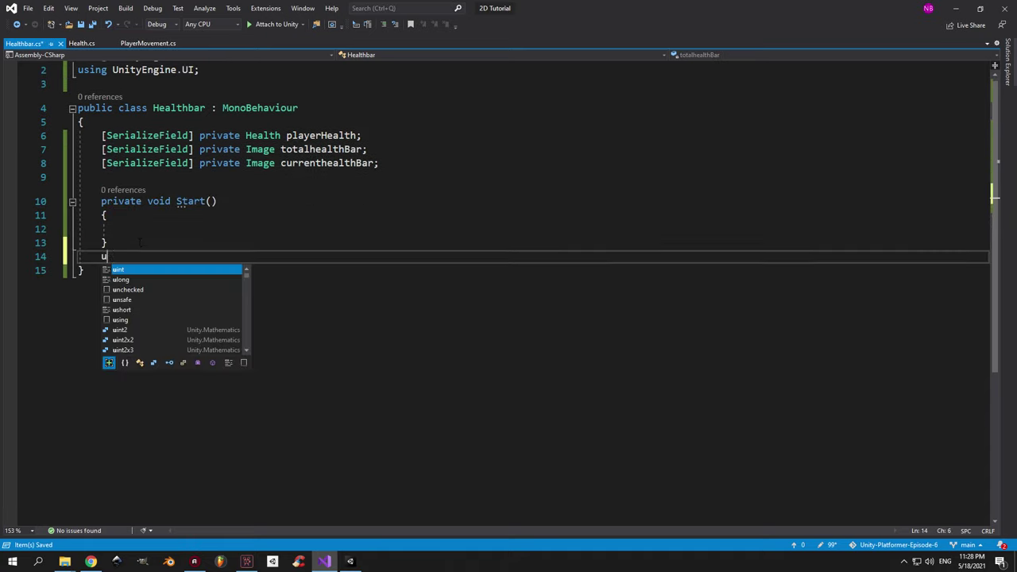
pyautogui.write('update')
pyautogui.press('Tab')
pyautogui.click(127, 213)
pyautogui.click(146, 283)
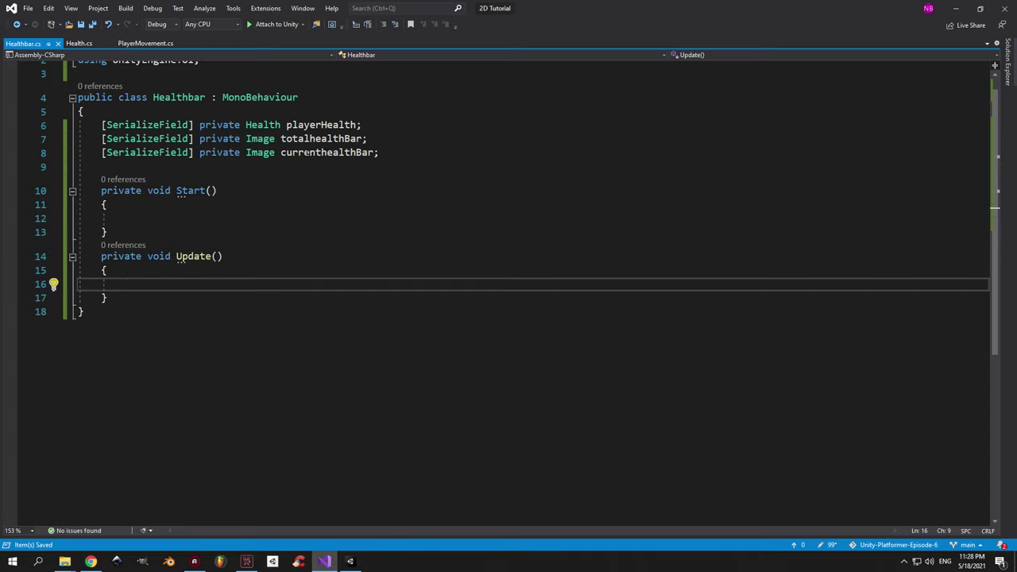
# In Update, begin assigning currenthealthBar.fillAmount from a member of playerHealth.
pyautogui.doubleClick(315, 157)
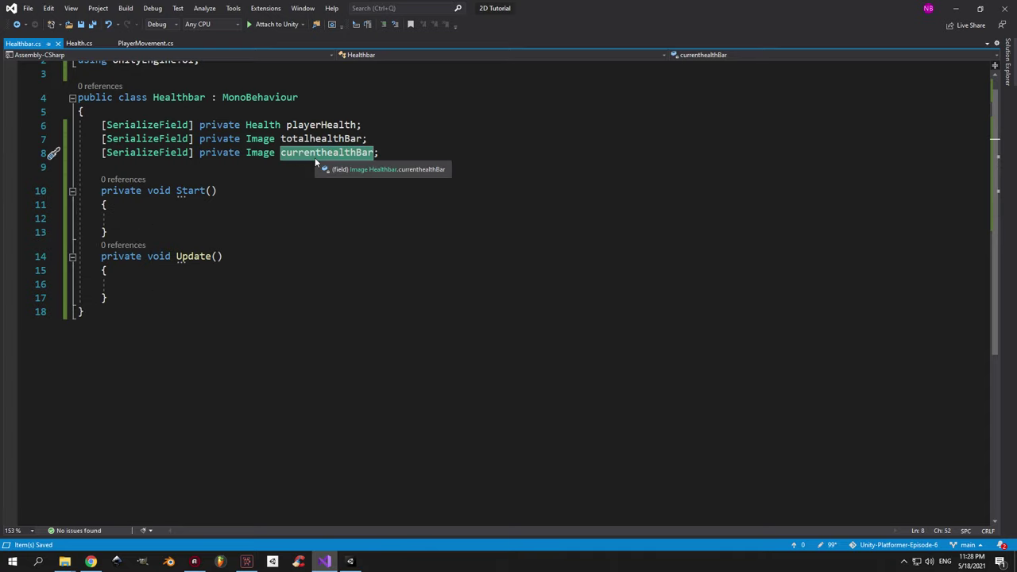
pyautogui.click(183, 286)
pyautogui.write('curre')
pyautogui.press('Tab')
pyautogui.write('.fill')
pyautogui.press('Tab')
pyautogui.write('= hea')
pyautogui.press('BackSpace')
pyautogui.press('BackSpace')
pyautogui.press('BackSpace')
pyautogui.write('player')
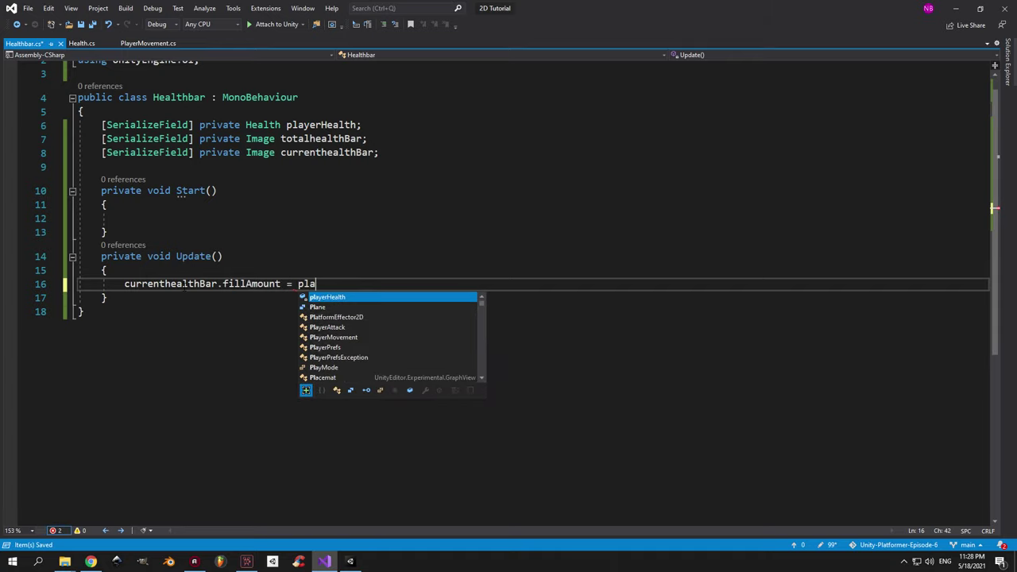
pyautogui.press('Tab')
pyautogui.write('.')
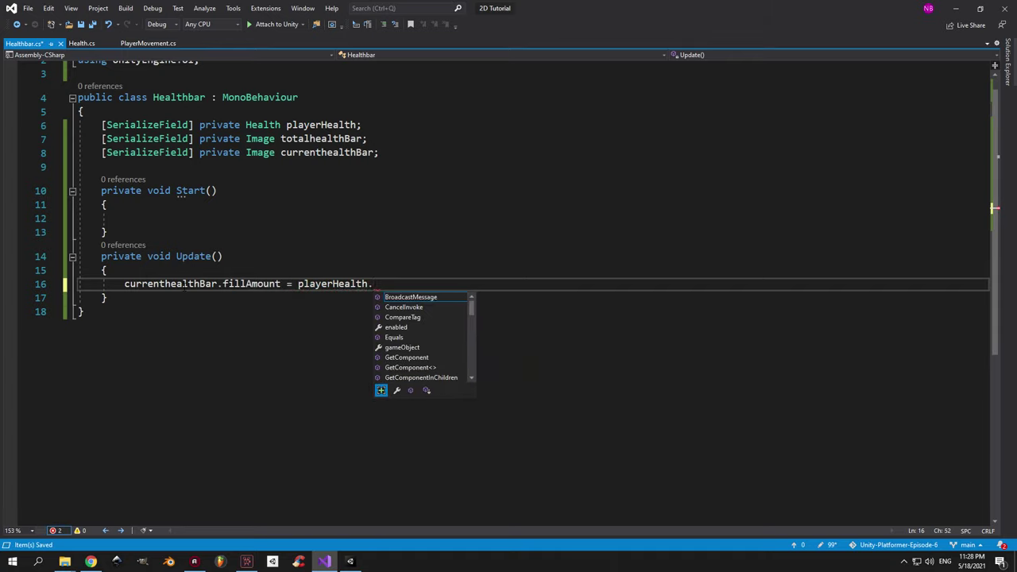
pyautogui.press('Escape')
# In the Health script, turn currentHealth into a public float property with get and private set accessors.
pyautogui.click(81, 44)
pyautogui.scroll(1, 239, 148)
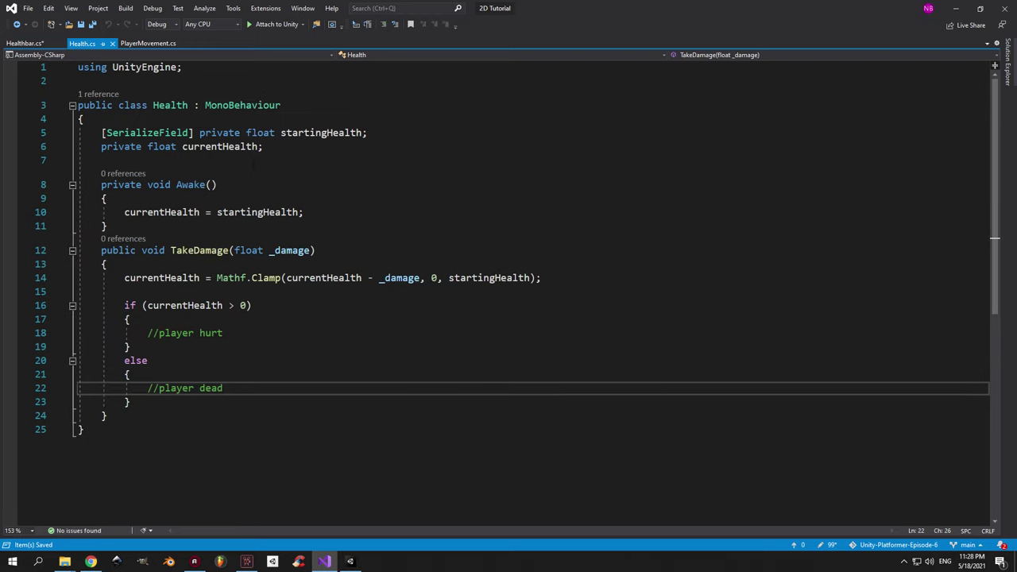
pyautogui.doubleClick(215, 148)
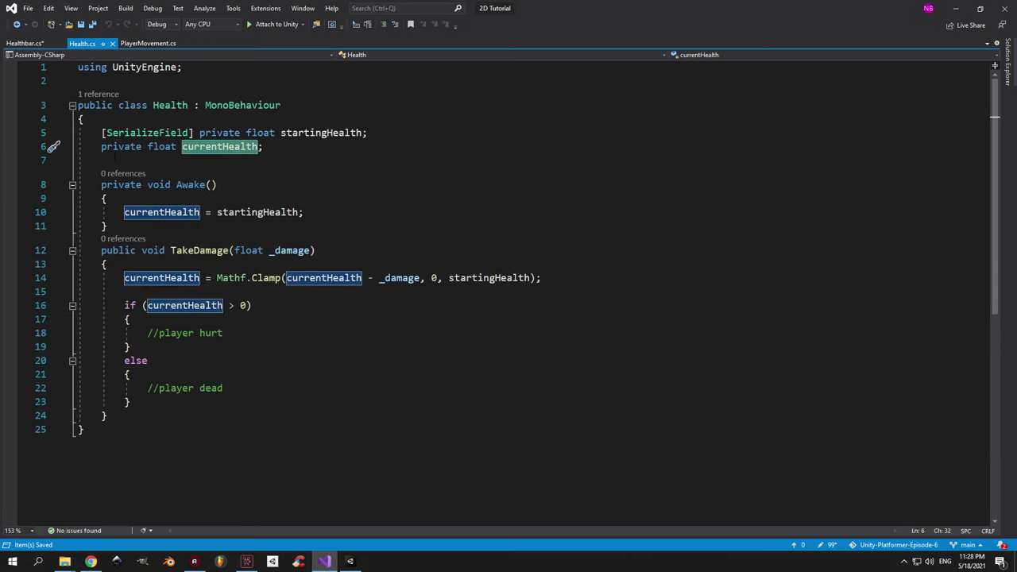
pyautogui.doubleClick(119, 147)
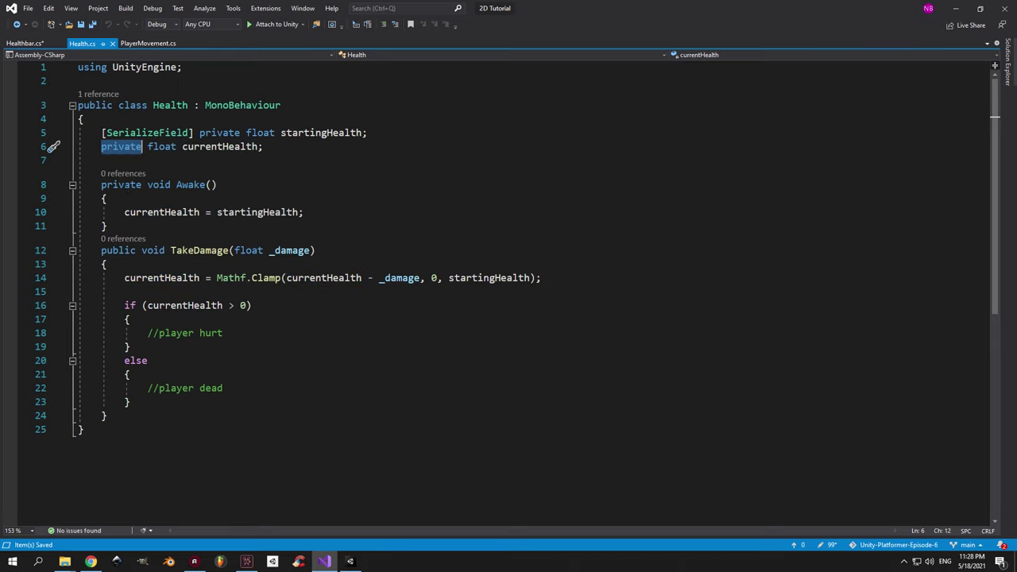
pyautogui.write('public')
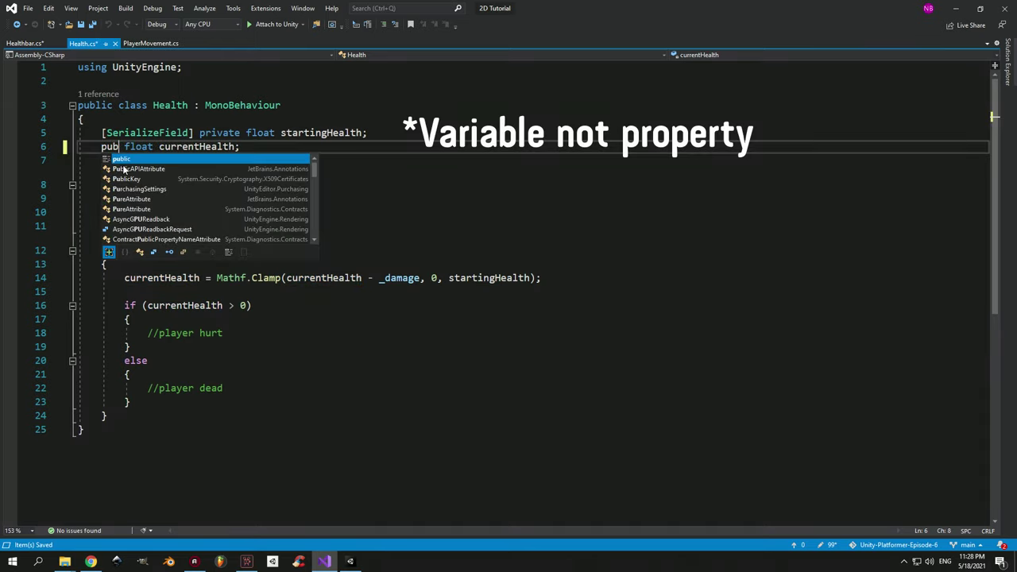
pyautogui.press('Escape')
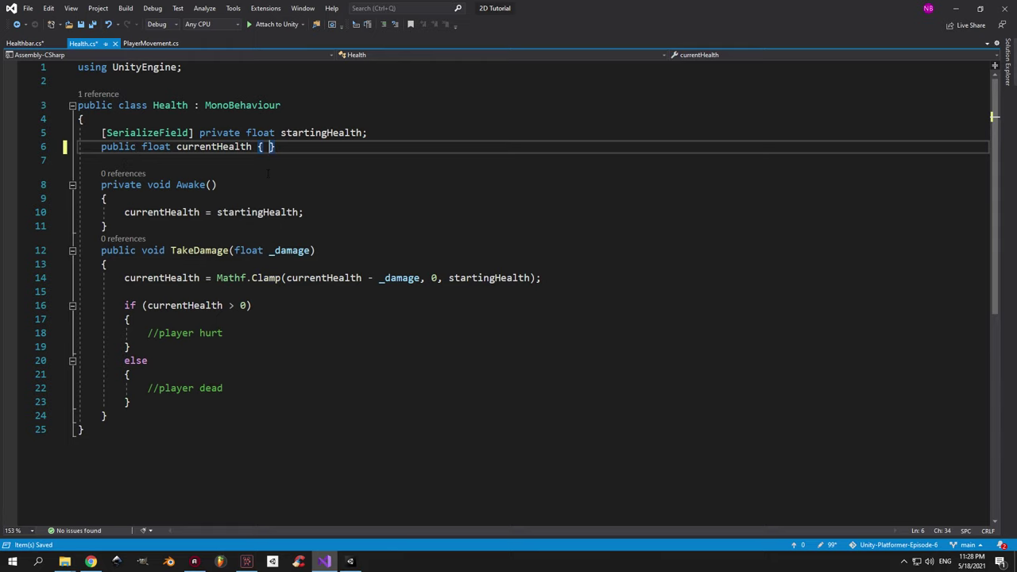
pyautogui.write('get;')
pyautogui.write(' private s')
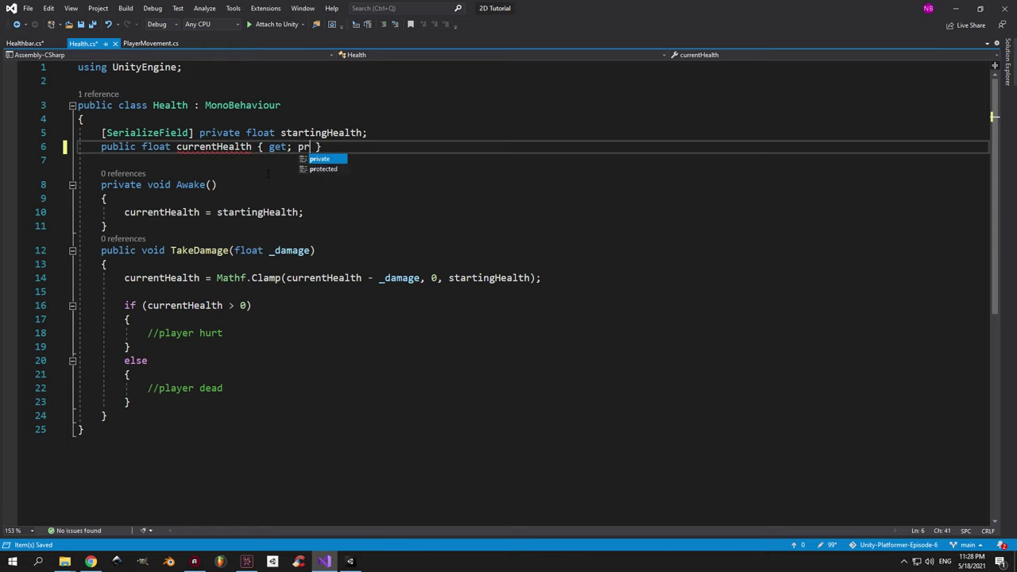
pyautogui.write('et;')
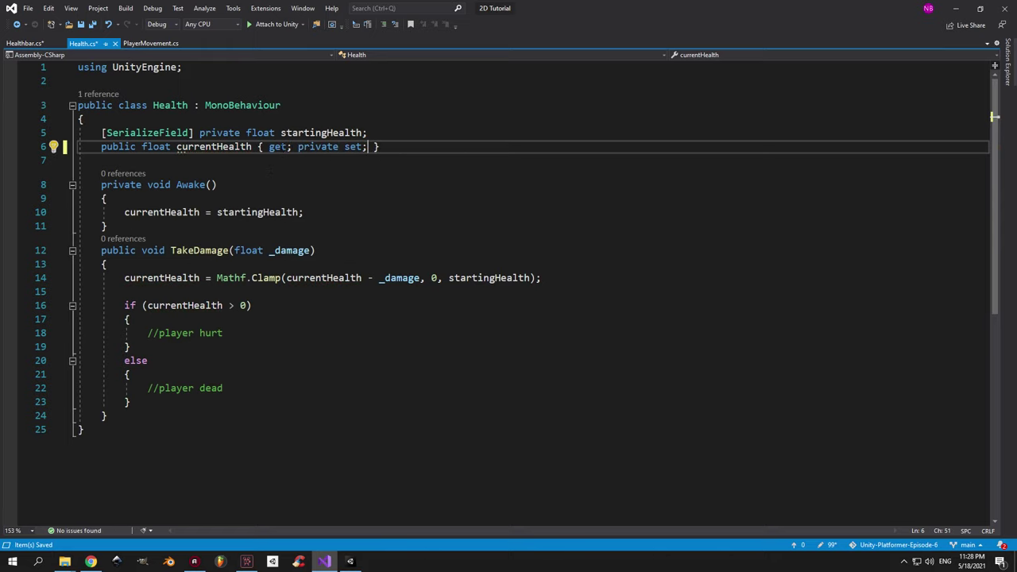
pyautogui.doubleClick(277, 147)
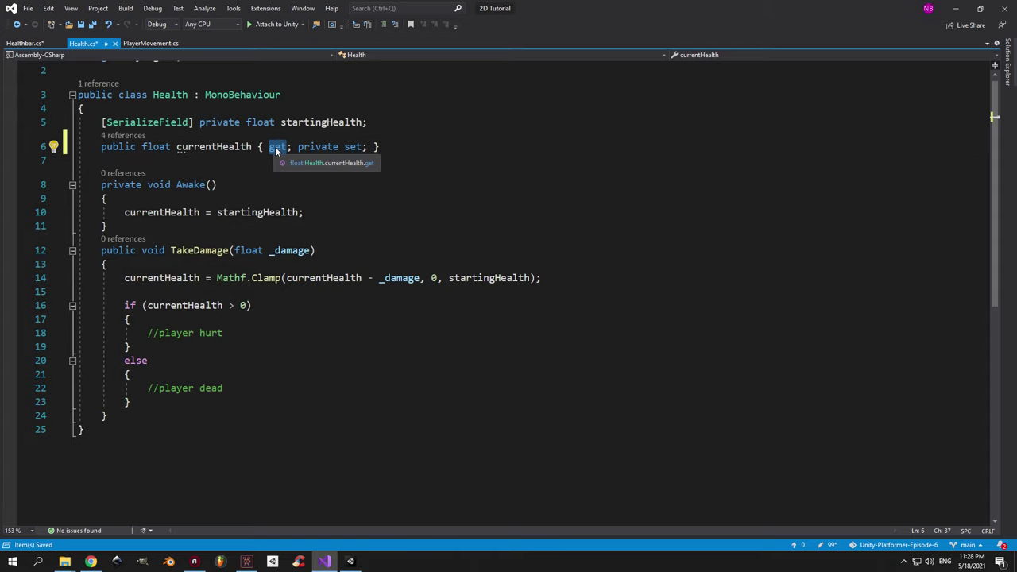
pyautogui.click(252, 147)
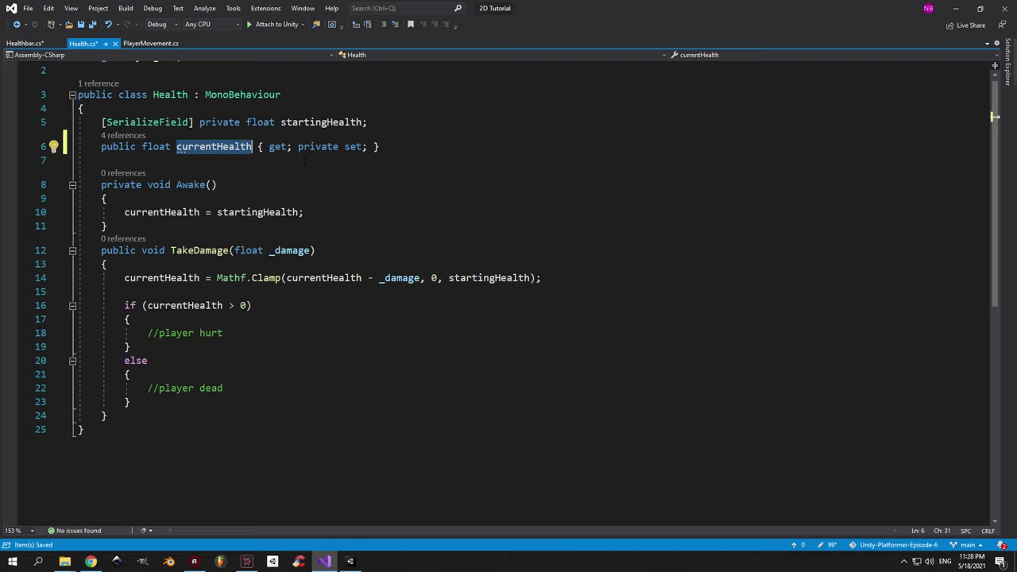
pyautogui.moveTo(298, 147); pyautogui.dragTo(367, 147)
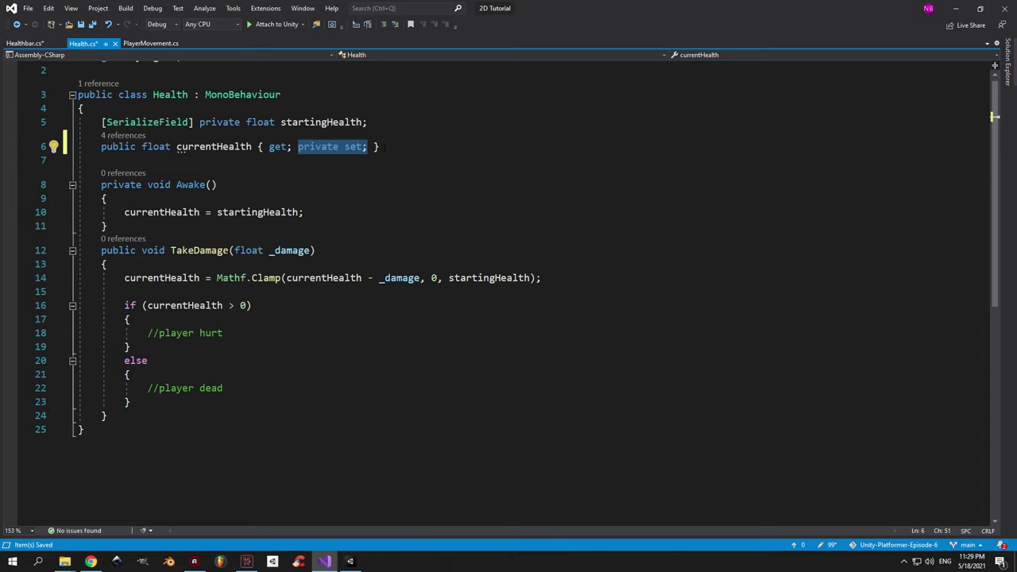
pyautogui.moveTo(125, 277); pyautogui.dragTo(552, 277)
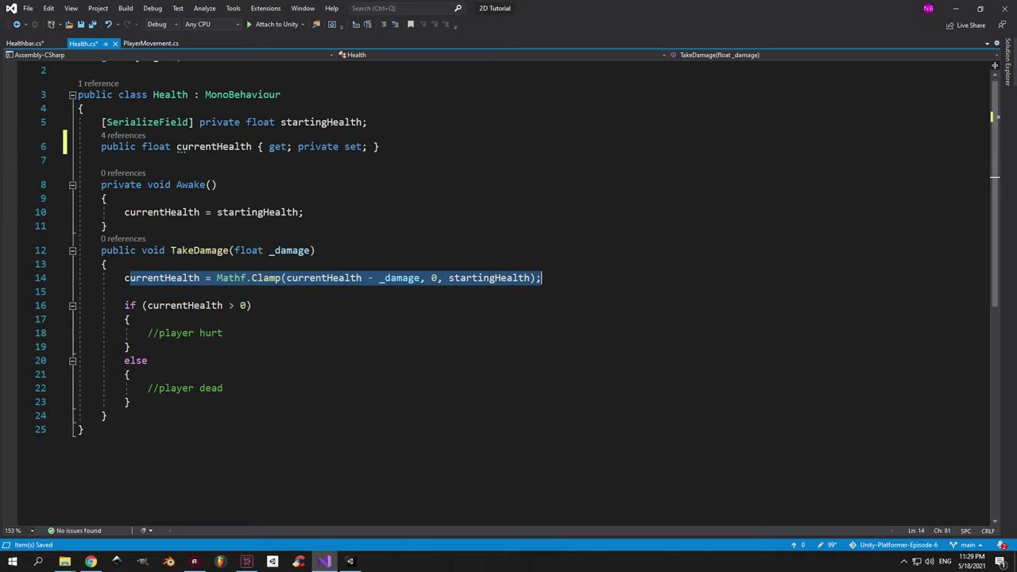
pyautogui.click(576, 272)
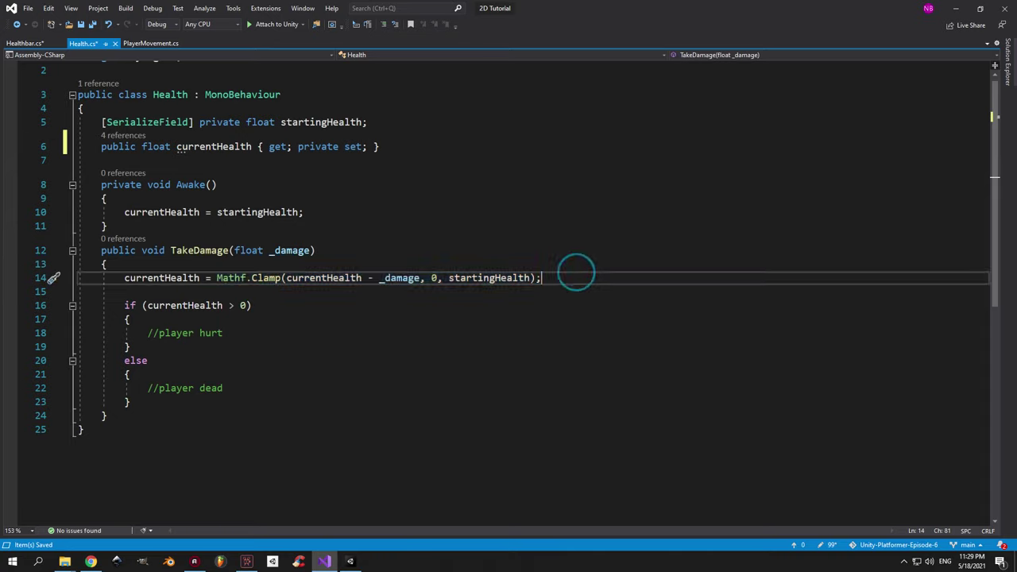
# Complete the fillAmount assignment in the Healthbar script's Update with playerHealth.currentHealth / 10 and save the script.
pyautogui.click(32, 46)
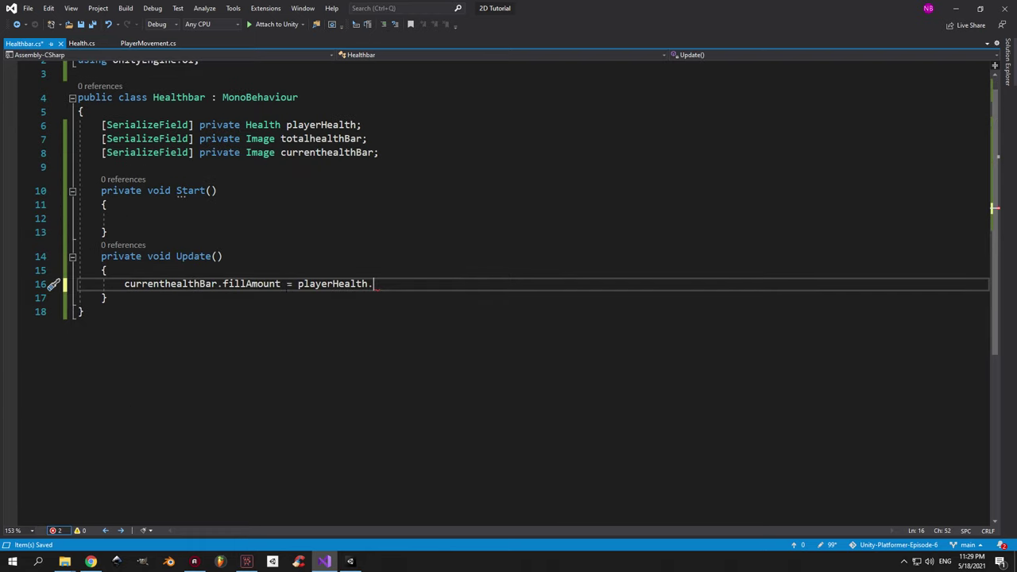
pyautogui.write('curr')
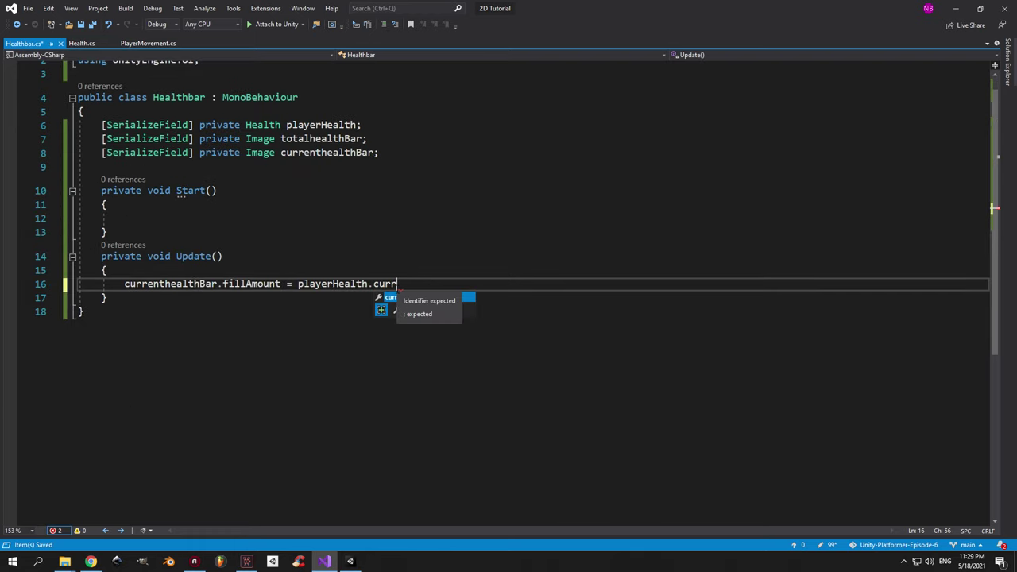
pyautogui.write('entHealth / 10;')
pyautogui.hotkey('ctrl', 's')
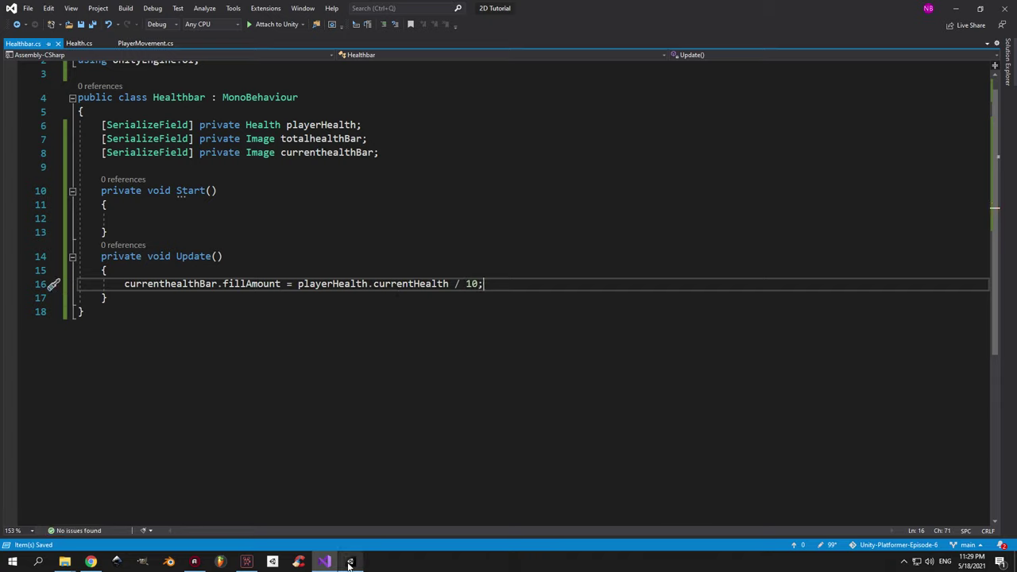
# Switch to Unity, try HealthbarCurrent's Fill Amount at 3/10 and 4/10, and set it back to 0.3.
pyautogui.click(350, 561)
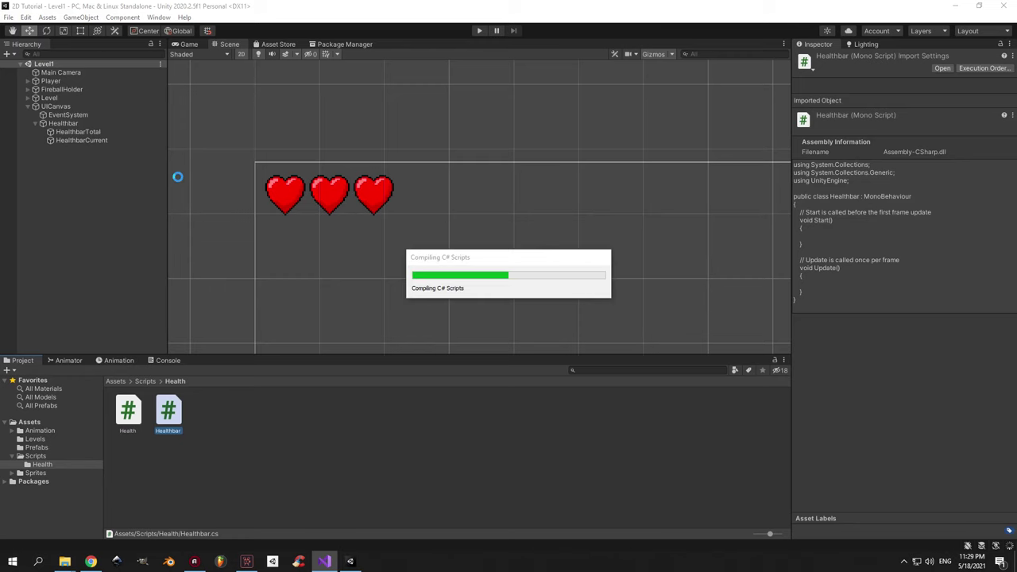
pyautogui.click(89, 140)
pyautogui.click(995, 327)
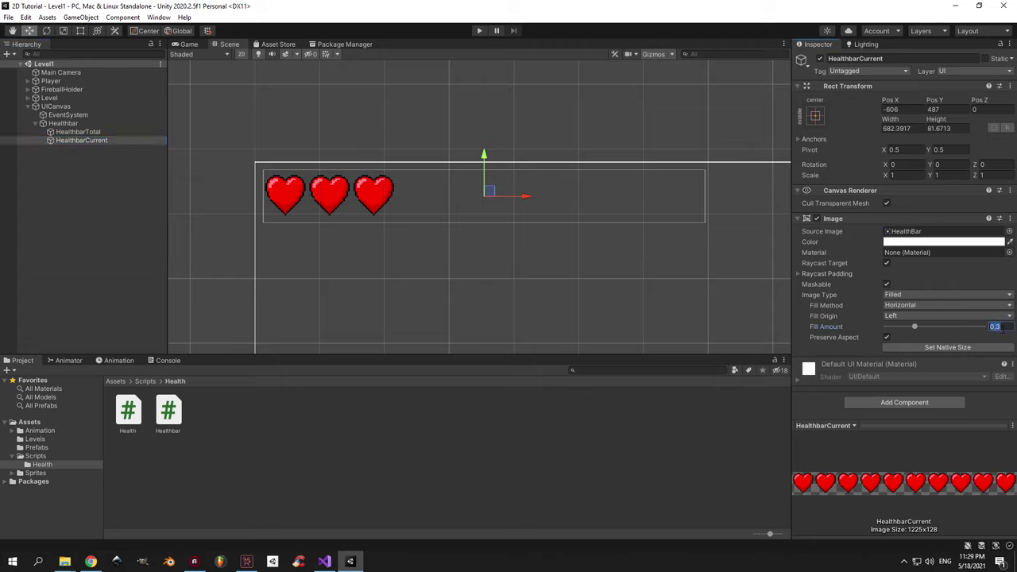
pyautogui.write('3')
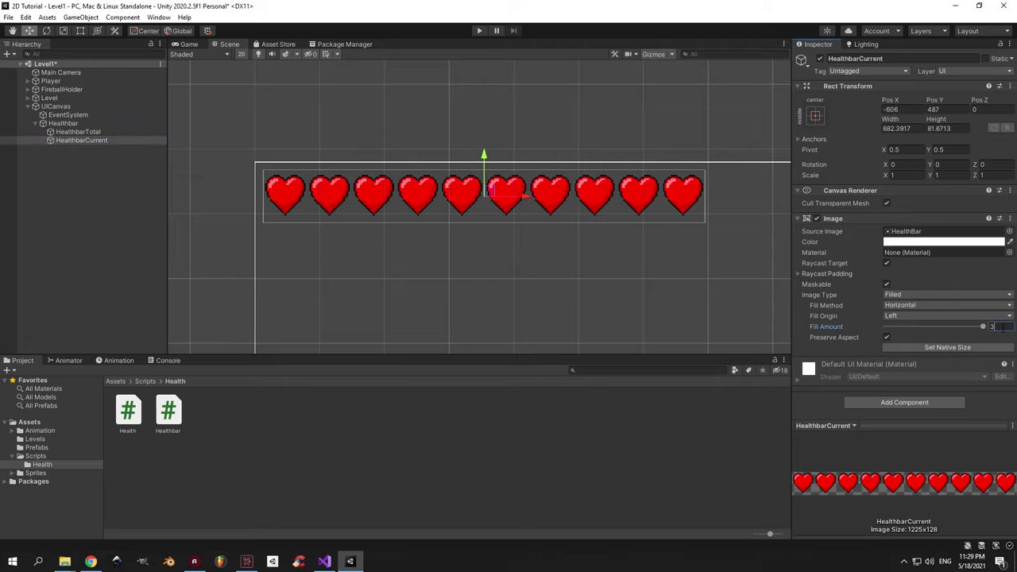
pyautogui.write('/10')
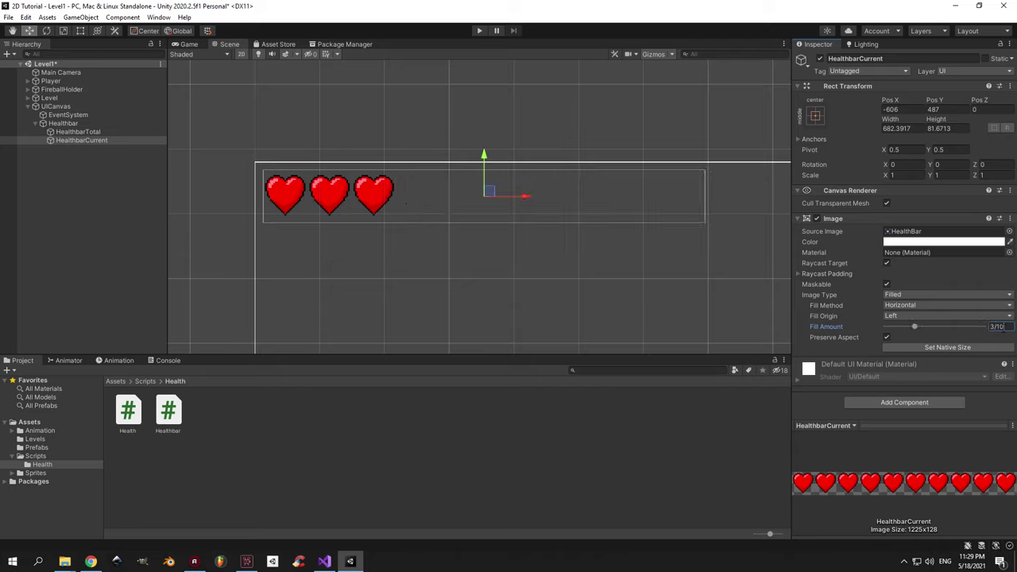
pyautogui.click(1000, 327)
pyautogui.write('4/10')
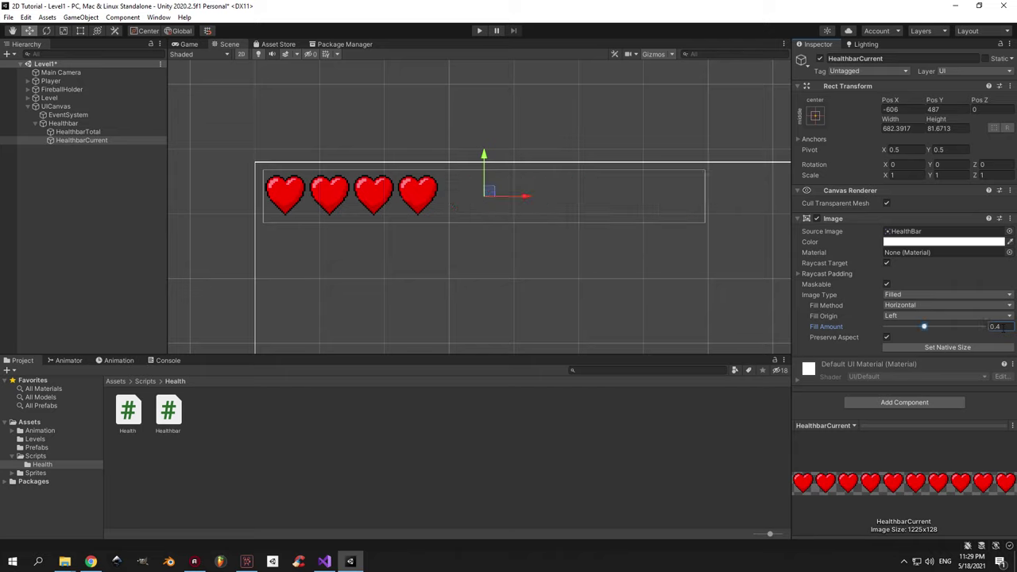
pyautogui.click(999, 326)
pyautogui.write('0.3')
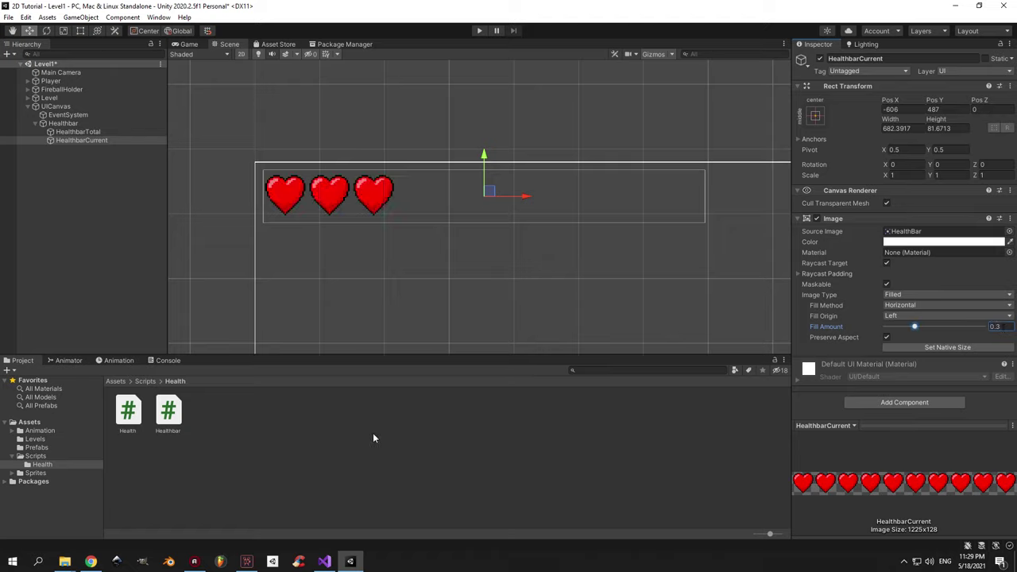
# Switch to Visual Studio, set totalhealthBar.fillAmount to playerHealth.currentHealth / 10 in the Healthbar script's Start method, and save.
pyautogui.click(324, 561)
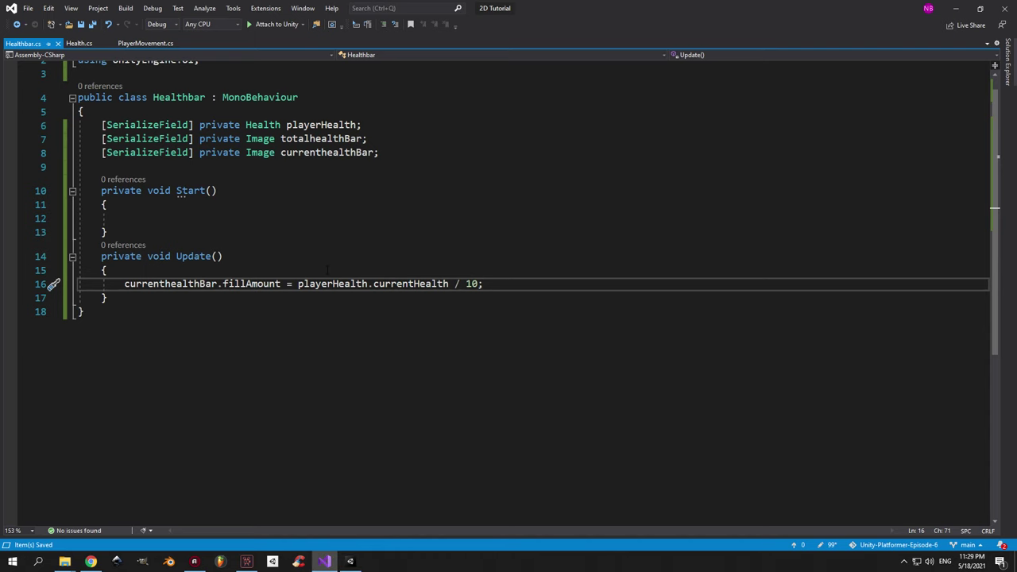
pyautogui.click(187, 210)
pyautogui.moveTo(125, 283); pyautogui.dragTo(483, 284)
pyautogui.click(188, 259)
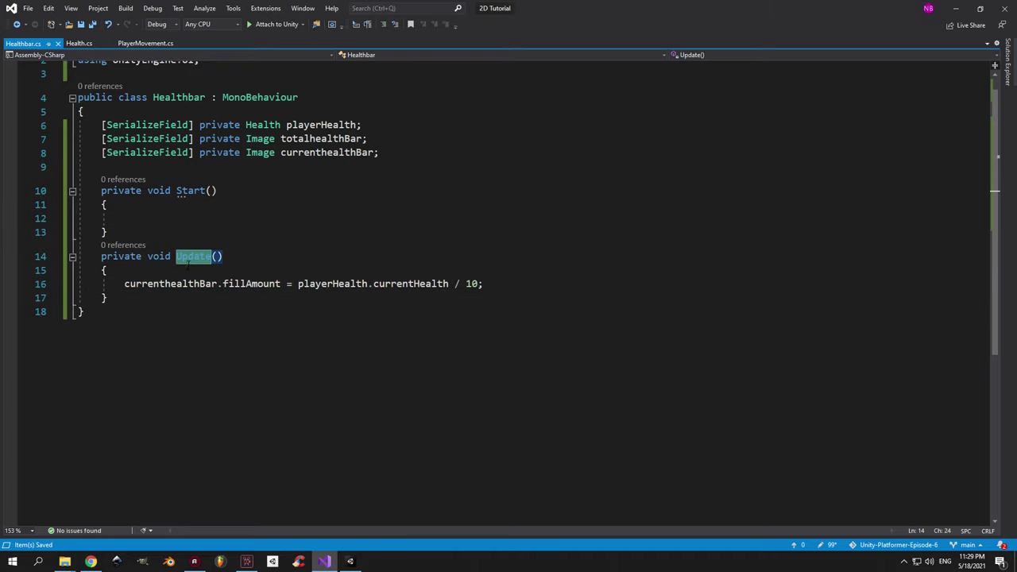
pyautogui.click(136, 286)
pyautogui.moveTo(483, 284); pyautogui.dragTo(125, 283)
pyautogui.doubleClick(127, 284)
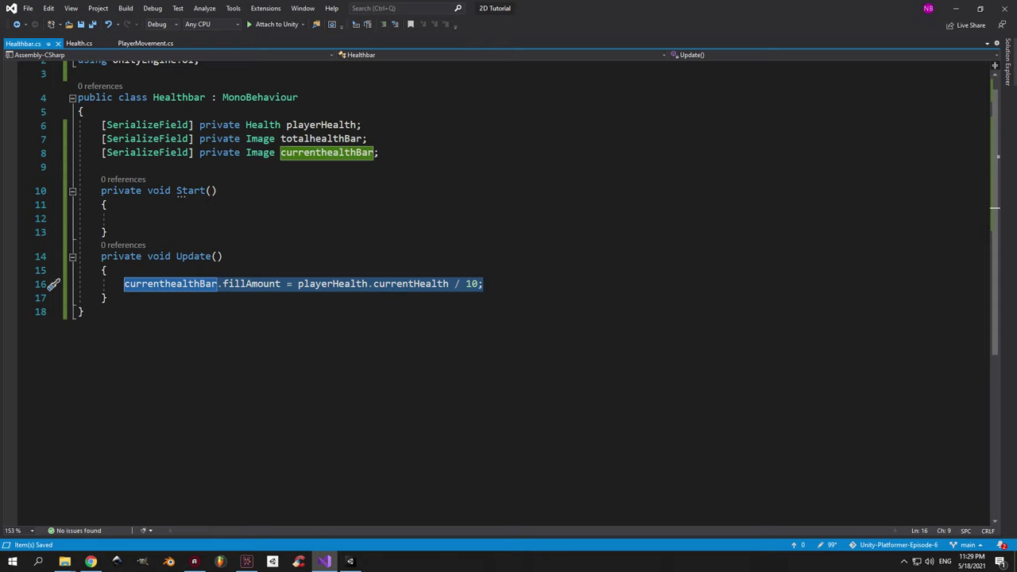
pyautogui.click(220, 217)
pyautogui.write('totalhealthBar.fillAmount')
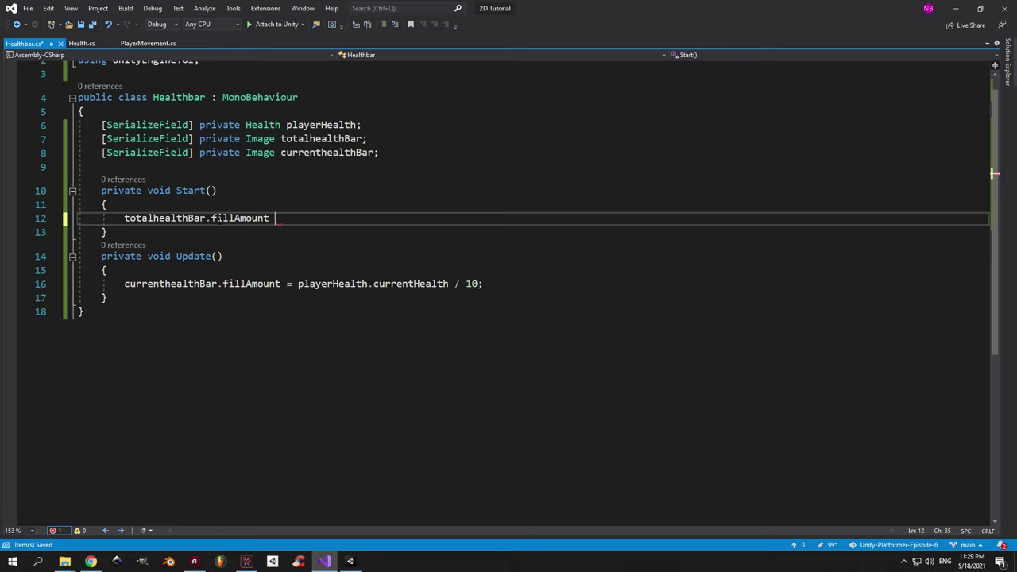
pyautogui.write(' = playerHealth.')
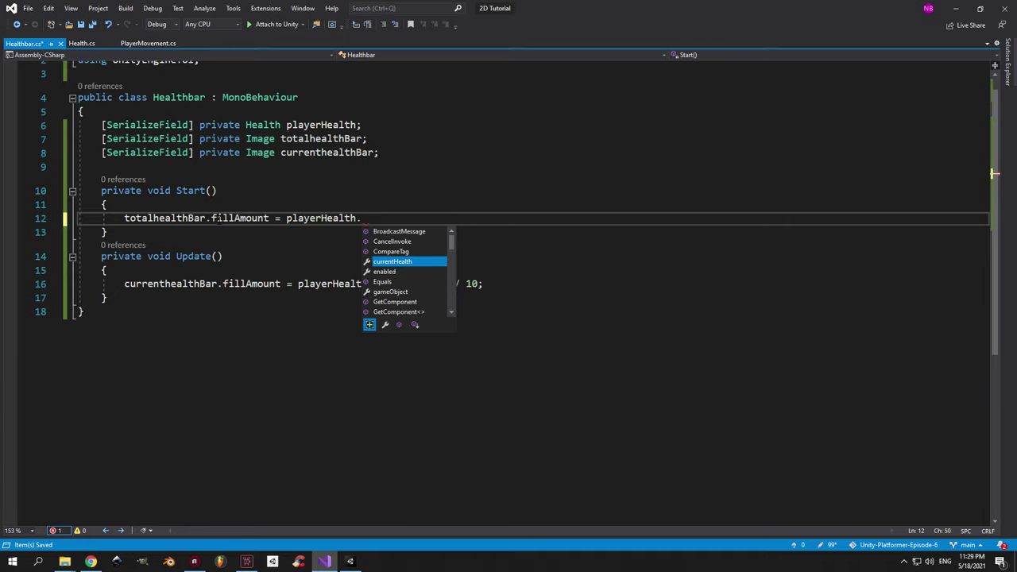
pyautogui.write('currentHealth  /10;')
pyautogui.hotkey('ctrl', 's')
pyautogui.click(176, 190)
pyautogui.doubleClick(175, 191)
pyautogui.moveTo(483, 218); pyautogui.dragTo(125, 220)
pyautogui.click(154, 200)
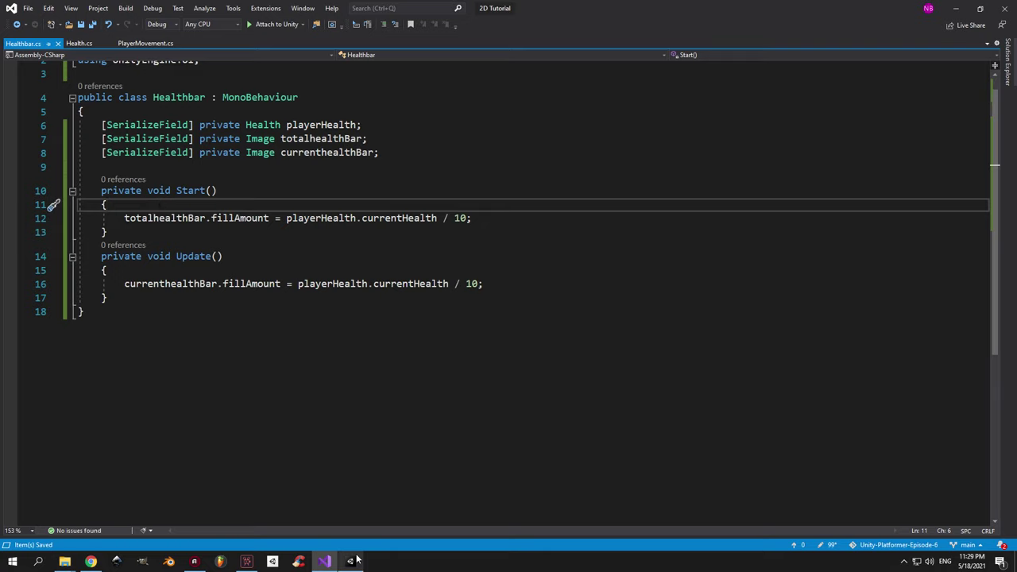
pyautogui.moveTo(350, 558)
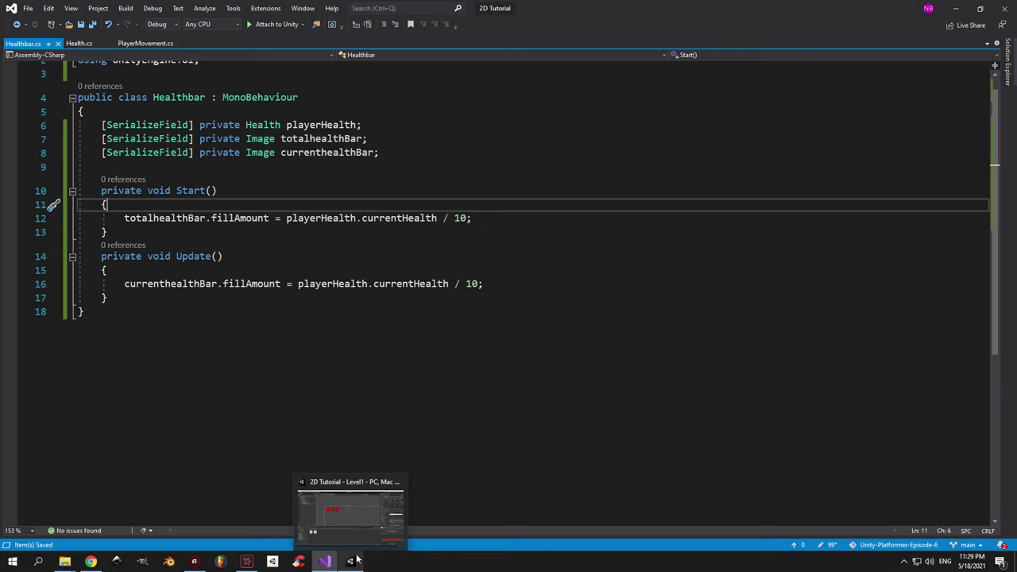
# In the Health script, add a private void Update method below TakeDamage.
pyautogui.click(78, 43)
pyautogui.click(107, 415)
pyautogui.press('Return')
pyautogui.press('Return')
pyautogui.write('upda')
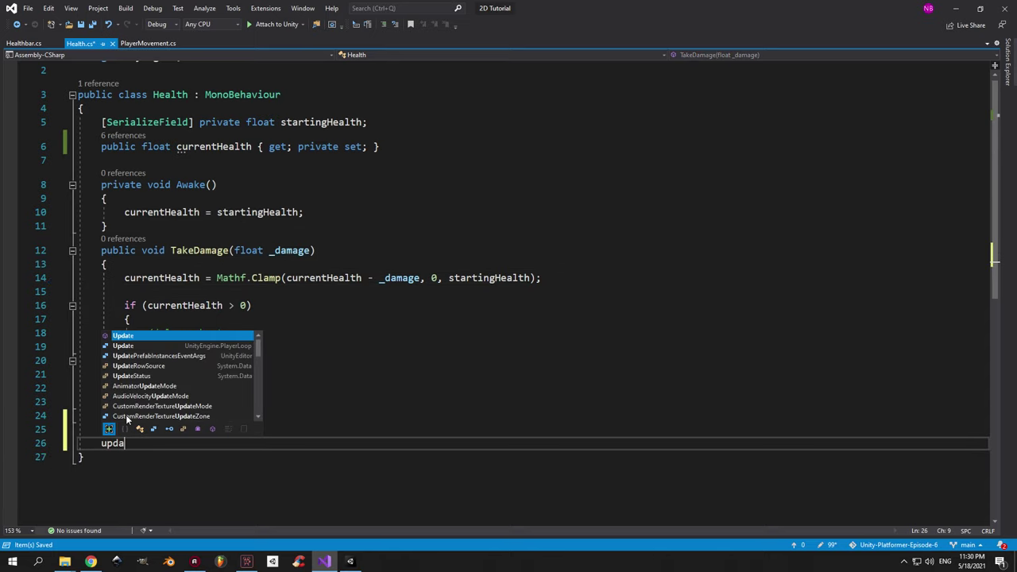
pyautogui.press('Tab')
# In Update, call TakeDamage(1) when Input.GetKeyDown(KeyCode.E) is true, and save the Health script.
pyautogui.write('if()')
pyautogui.press('Left')
pyautogui.write('Input.GetKeyDown')
pyautogui.write('(KeyCode.E')
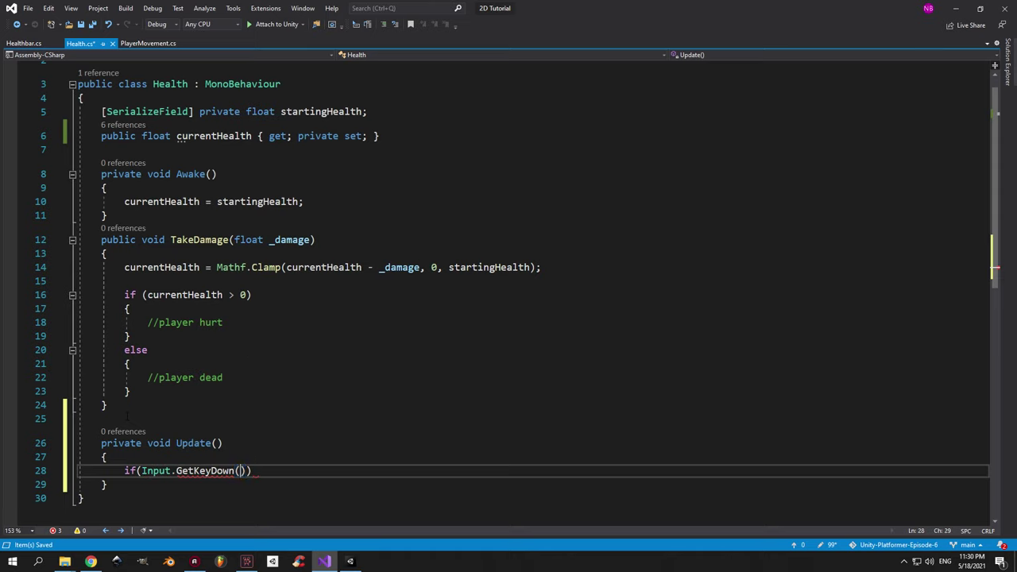
pyautogui.press('End')
pyautogui.press('Return')
pyautogui.write('take')
pyautogui.press('Tab')
pyautogui.write('(1);')
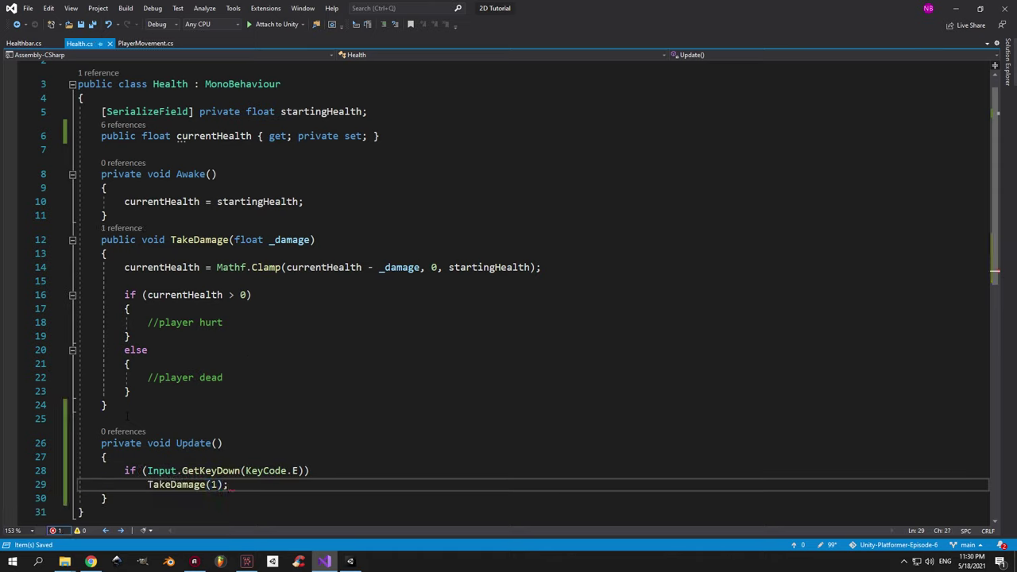
pyautogui.scroll(-2, 127, 415)
# Switch to Unity and inspect the Starting Health value in the Player's Health component.
pyautogui.click(349, 561)
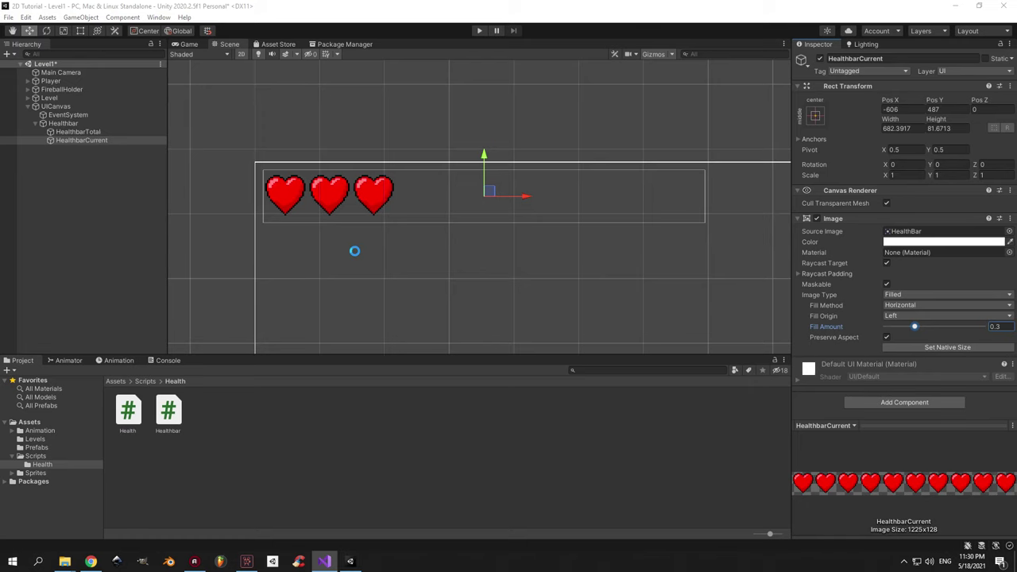
pyautogui.click(52, 81)
pyautogui.click(912, 399)
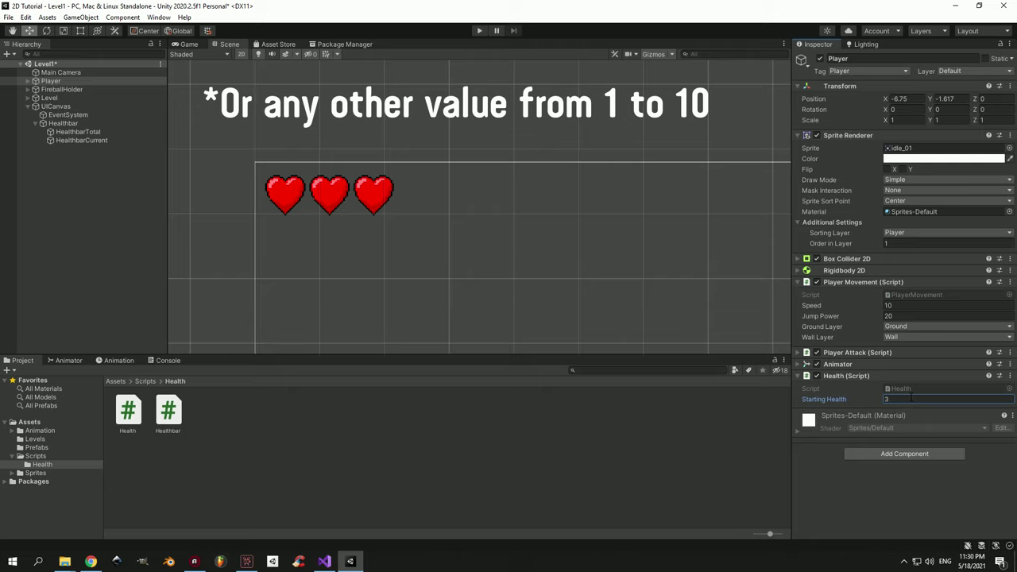
pyautogui.click(479, 30)
# Attach the Healthbar script to the Healthbar object under UICanvas.
pyautogui.click(63, 123)
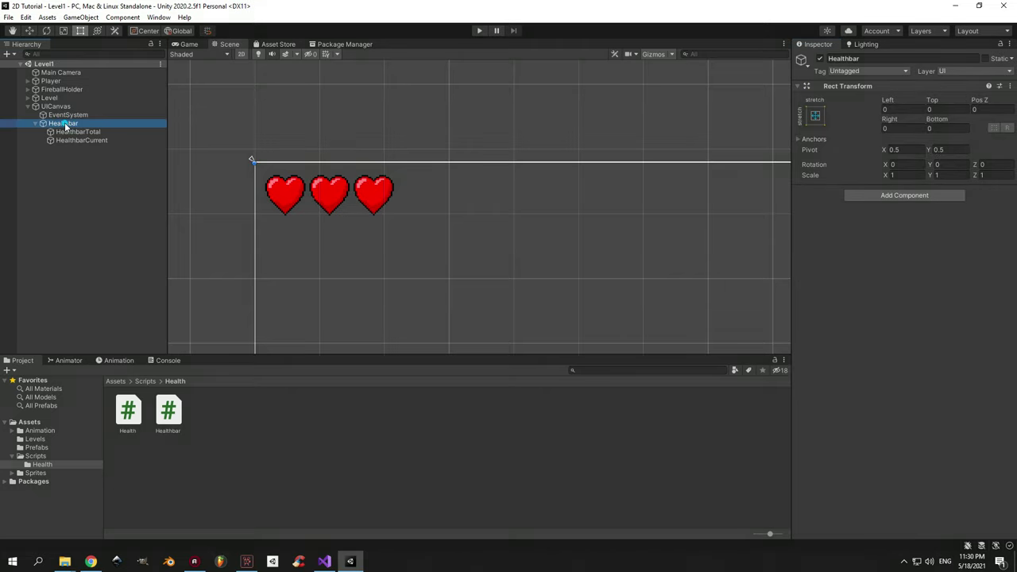
pyautogui.press('t')
pyautogui.press('f')
pyautogui.moveTo(167, 409)
pyautogui.mouseDown()
pyautogui.moveTo(554, 379)
pyautogui.moveTo(864, 313)
pyautogui.mouseUp()
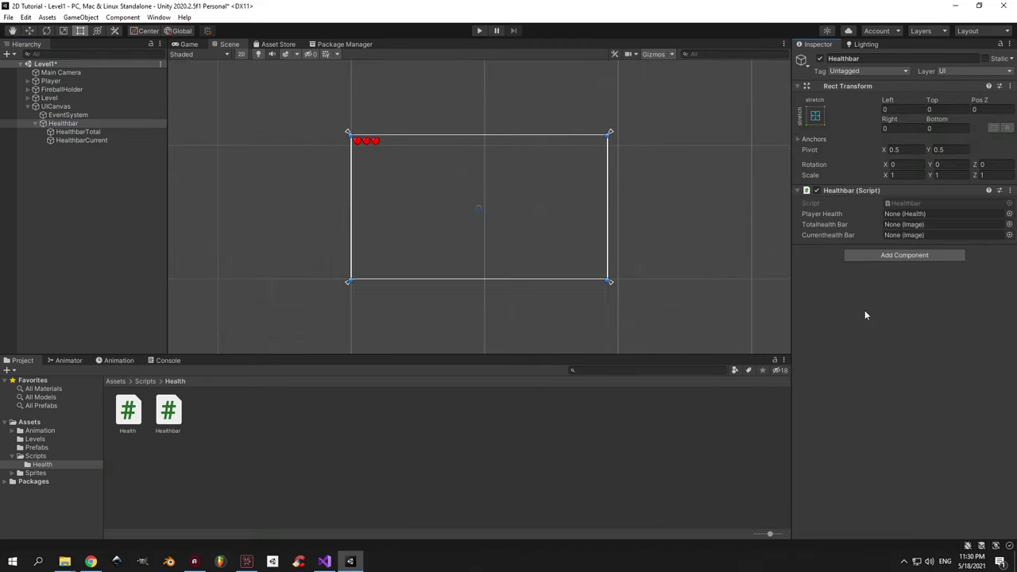
# Assign Player as Player Health, HealthbarTotal as Totalhealth Bar and HealthbarCurrent as Currenthealth Bar in the Healthbar component.
pyautogui.click(901, 207)
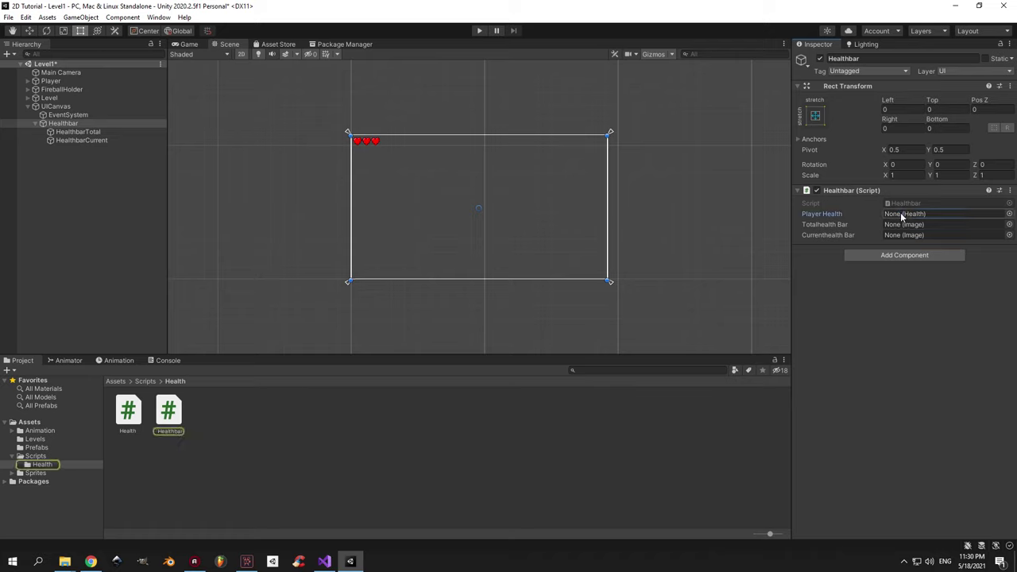
pyautogui.moveTo(50, 80); pyautogui.dragTo(939, 223)
pyautogui.moveTo(79, 140)
pyautogui.mouseDown()
pyautogui.moveTo(936, 236)
pyautogui.moveTo(934, 225)
pyautogui.mouseUp()
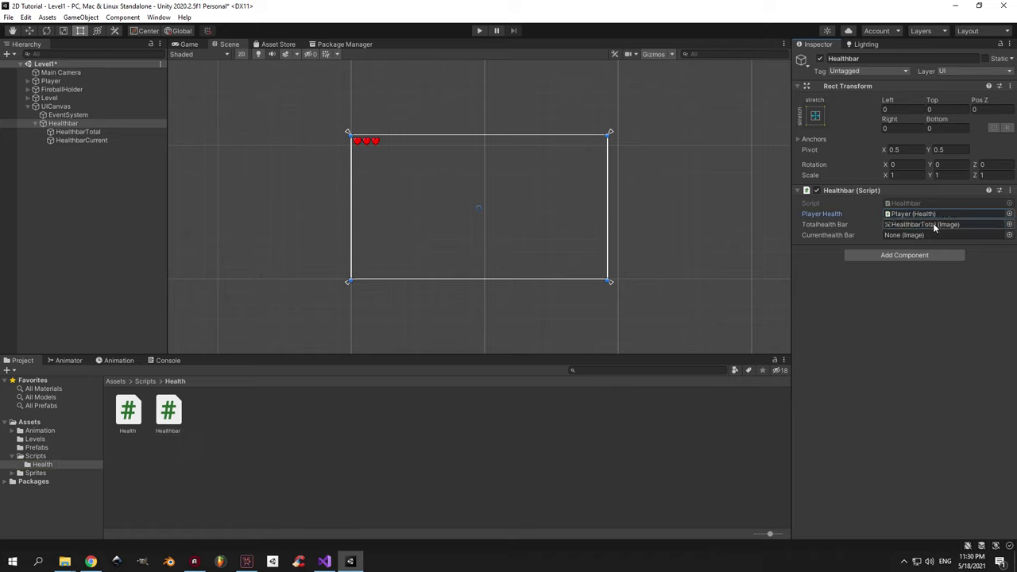
pyautogui.moveTo(76, 138)
pyautogui.mouseDown()
pyautogui.moveTo(914, 238)
pyautogui.moveTo(80, 118)
pyautogui.moveTo(84, 140)
pyautogui.moveTo(849, 213)
pyautogui.moveTo(909, 238)
pyautogui.mouseUp()
# Play-test the level by moving the player and triggering the E damage input three times, and stop play mode.
pyautogui.click(479, 30)
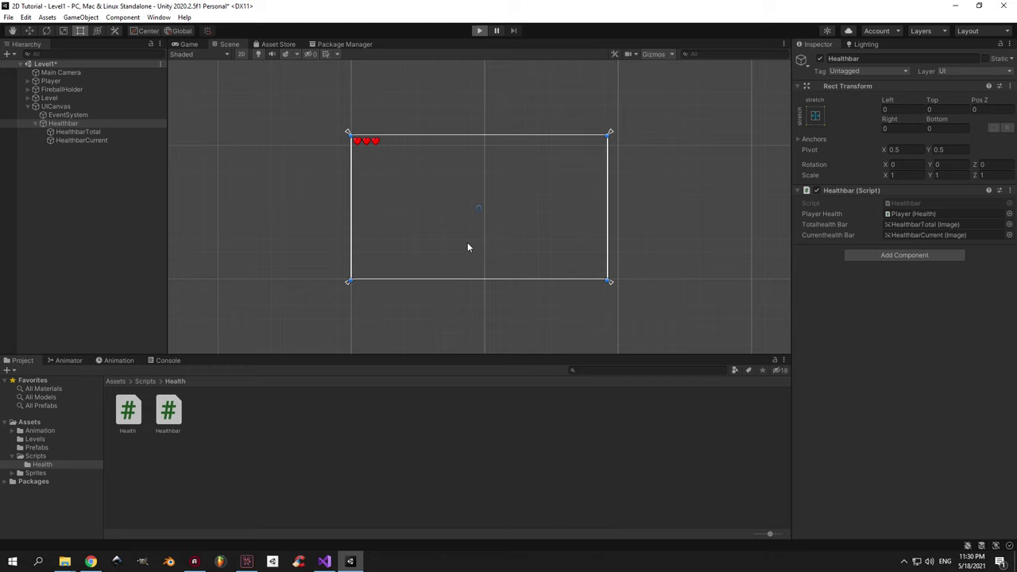
pyautogui.press('Right')
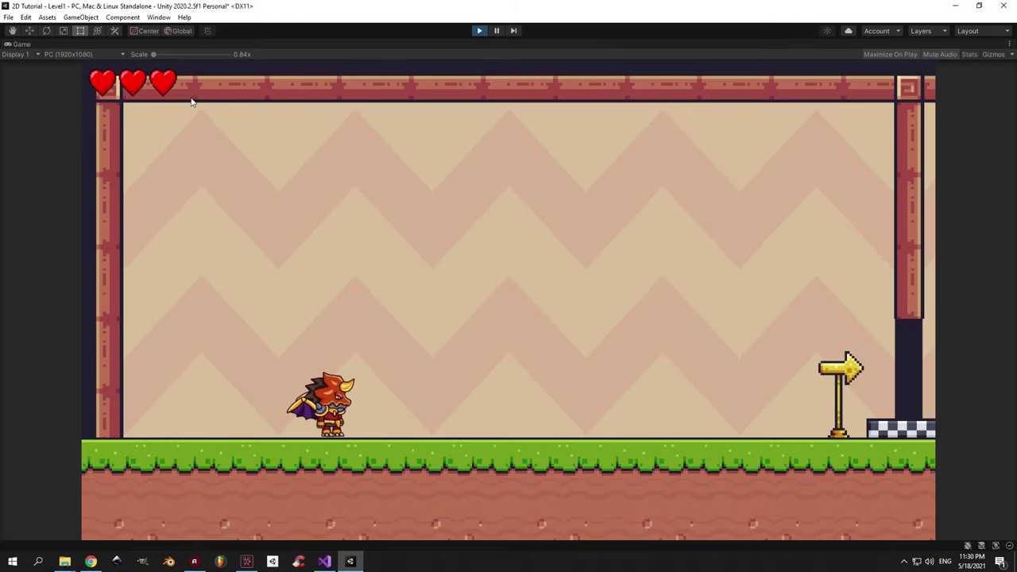
pyautogui.press('e')
pyautogui.press('Right')
pyautogui.press('e')
pyautogui.press('Left')
pyautogui.press('e')
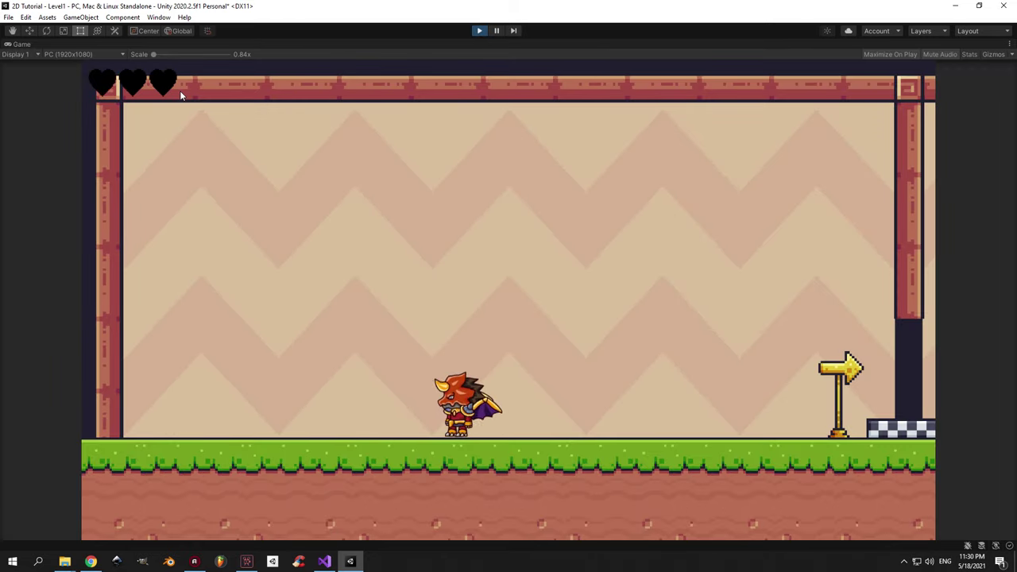
pyautogui.click(479, 31)
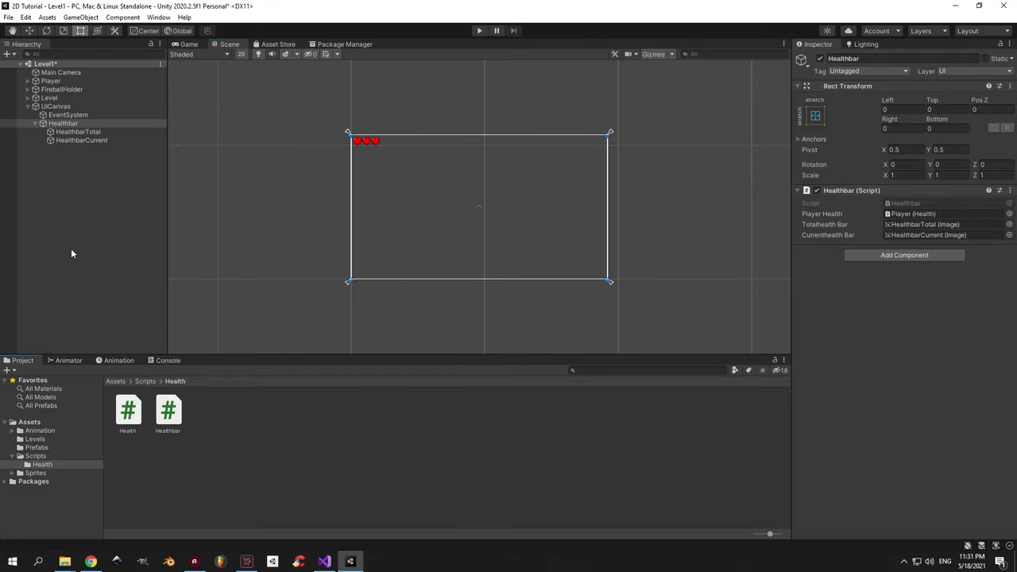
# Open the Health script from the Player's component, delete the test Update method, and save.
pyautogui.click(71, 82)
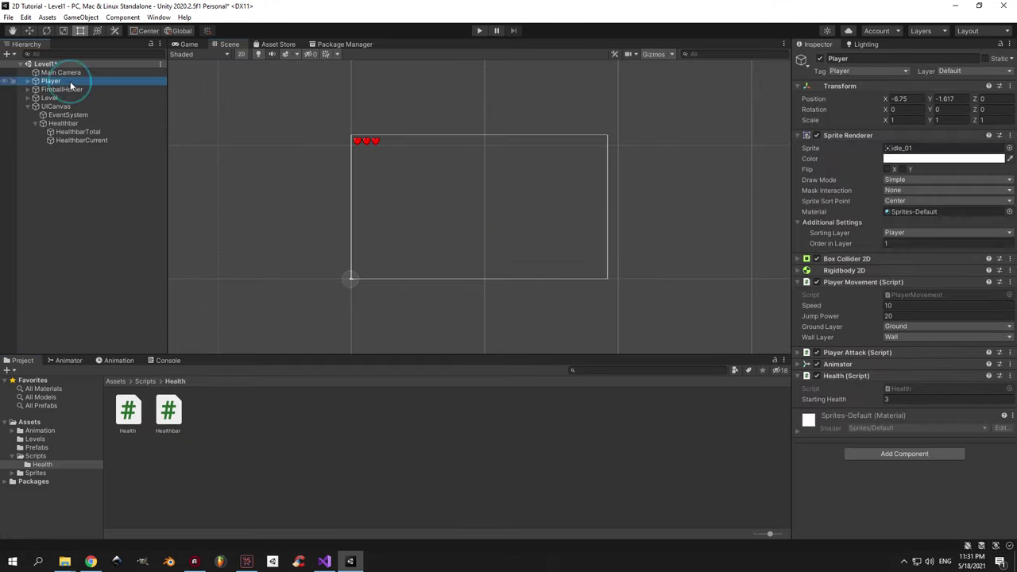
pyautogui.click(897, 390)
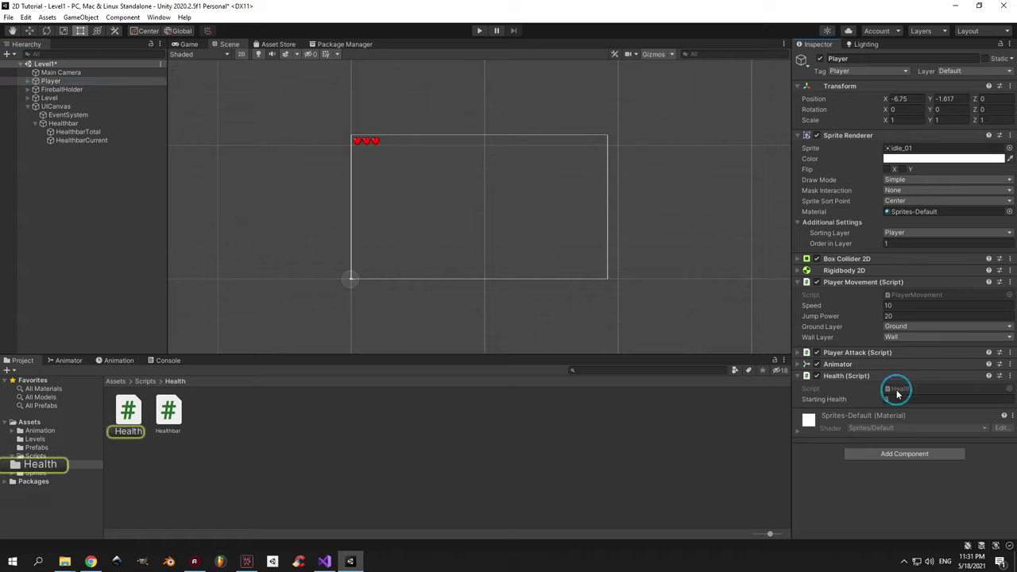
pyautogui.moveTo(108, 415); pyautogui.dragTo(106, 322)
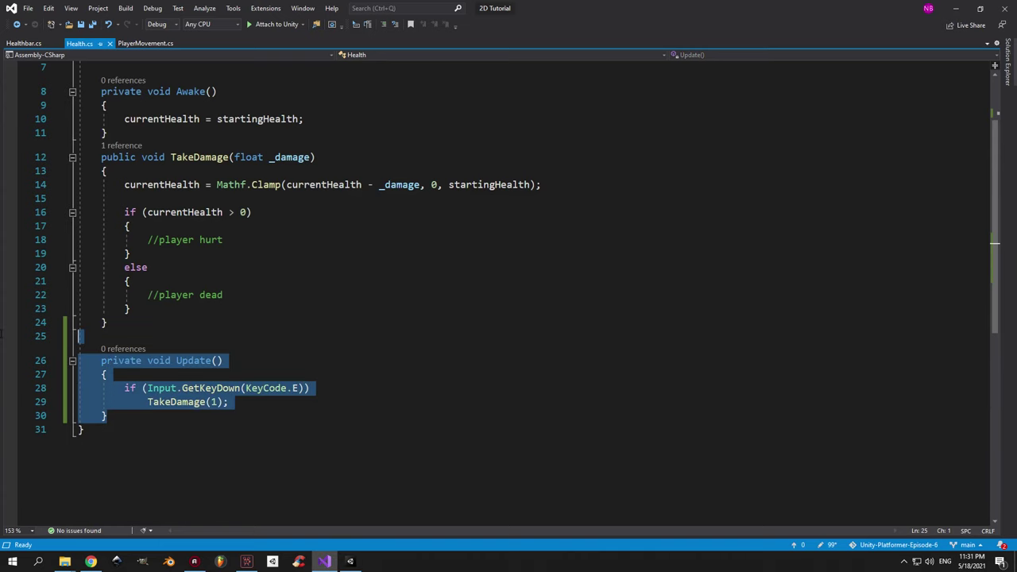
pyautogui.press('Delete')
pyautogui.scroll(2, 227, 389)
pyautogui.hotkey('ctrl', 's')
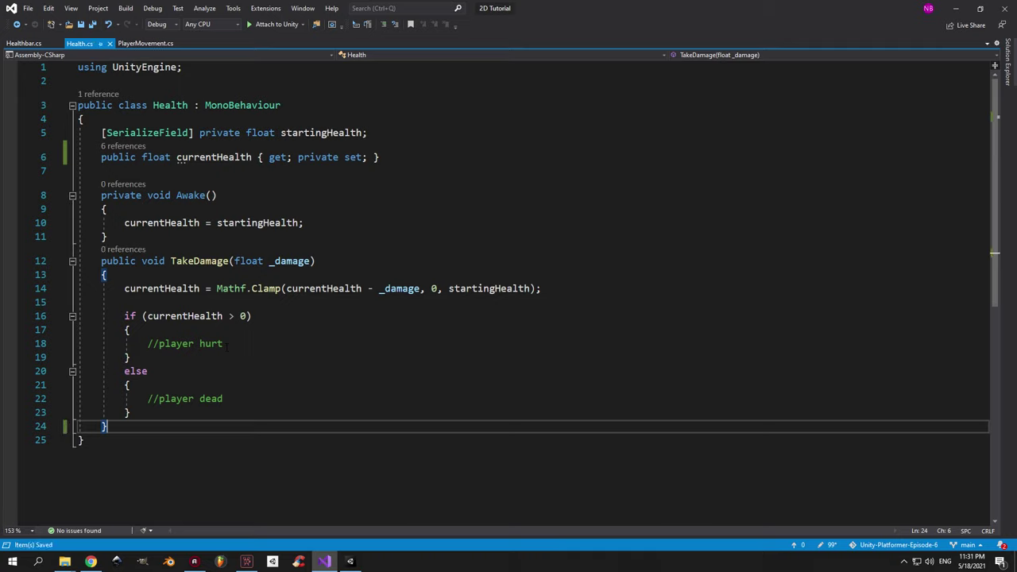
# Declare a private Animator field named anim below currentHealth in the Health script and save.
pyautogui.moveTo(225, 343); pyautogui.dragTo(153, 343)
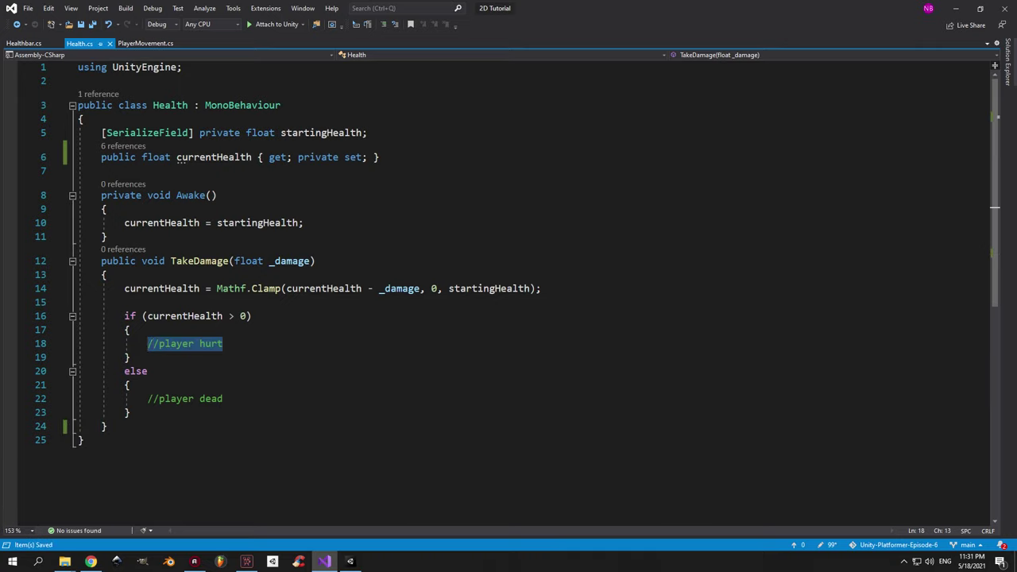
pyautogui.moveTo(223, 398); pyautogui.dragTo(147, 398)
pyautogui.click(398, 163)
pyautogui.press('Return')
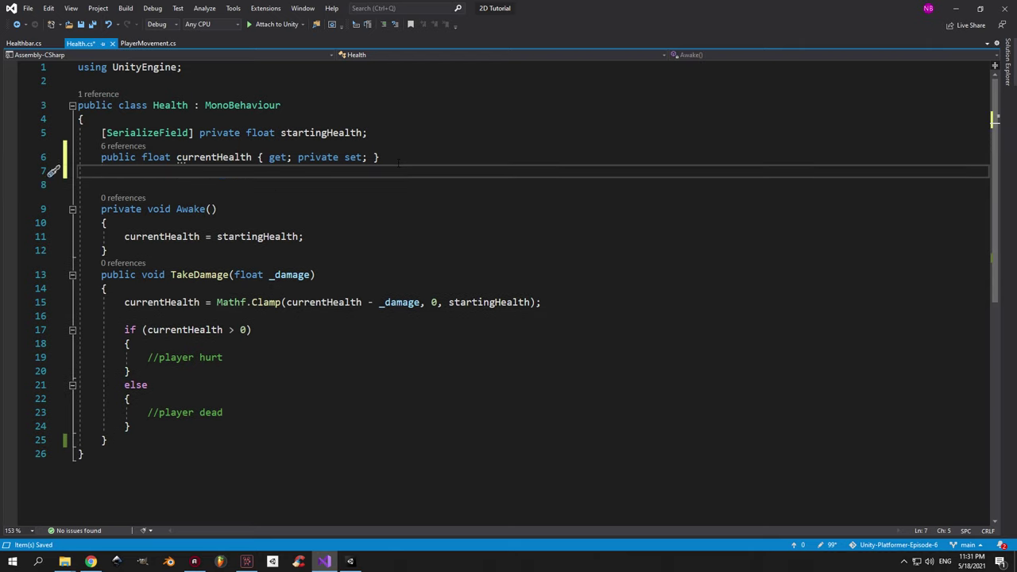
pyautogui.write('private animator anium')
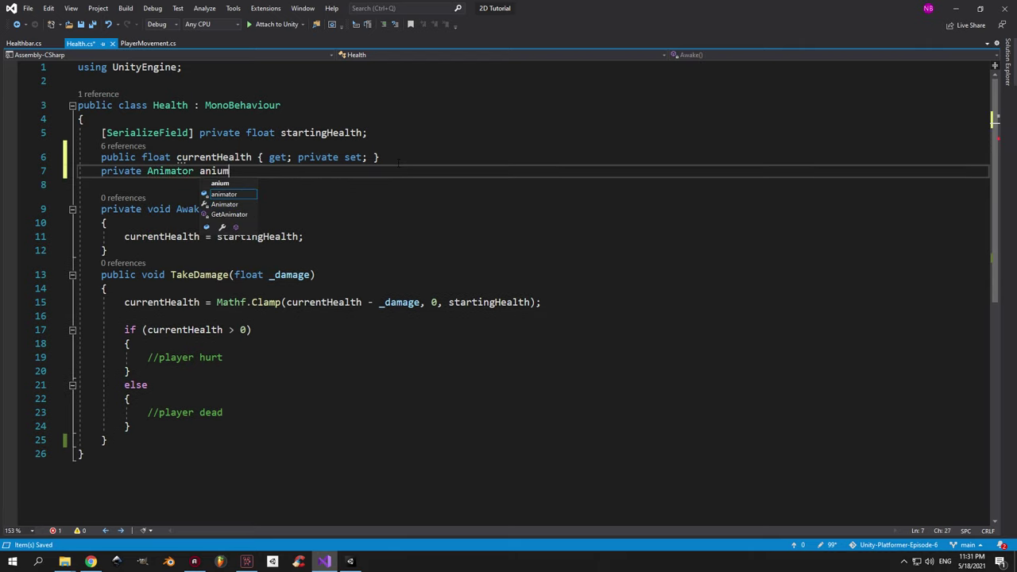
pyautogui.press('BackSpace')
pyautogui.press('BackSpace')
pyautogui.write('m;')
pyautogui.hotkey('ctrl', 's')
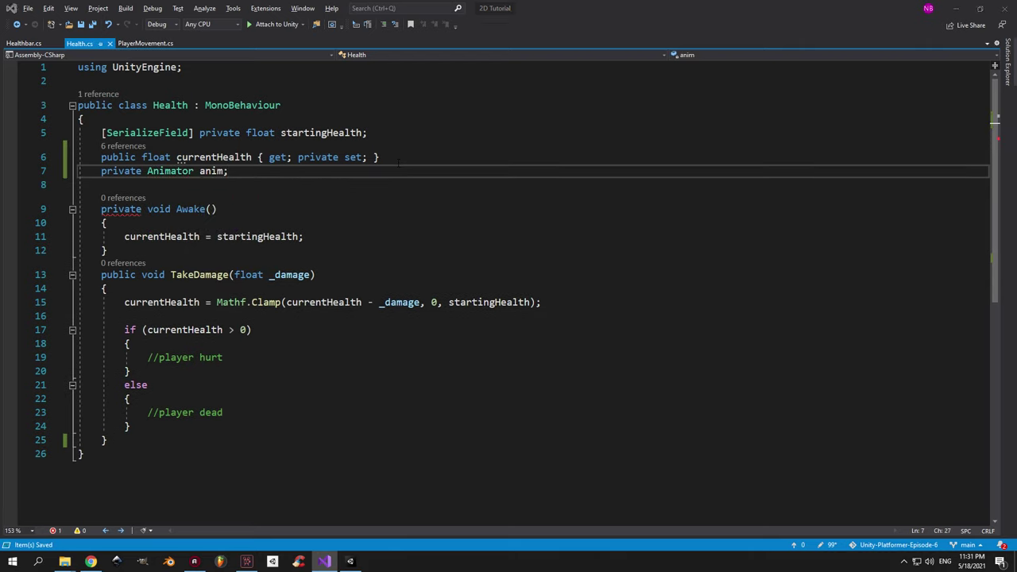
# Switch to Unity, examine the Player's Animator and neighbouring components, and return to the Health script.
pyautogui.hotkey('alt', 'Tab')
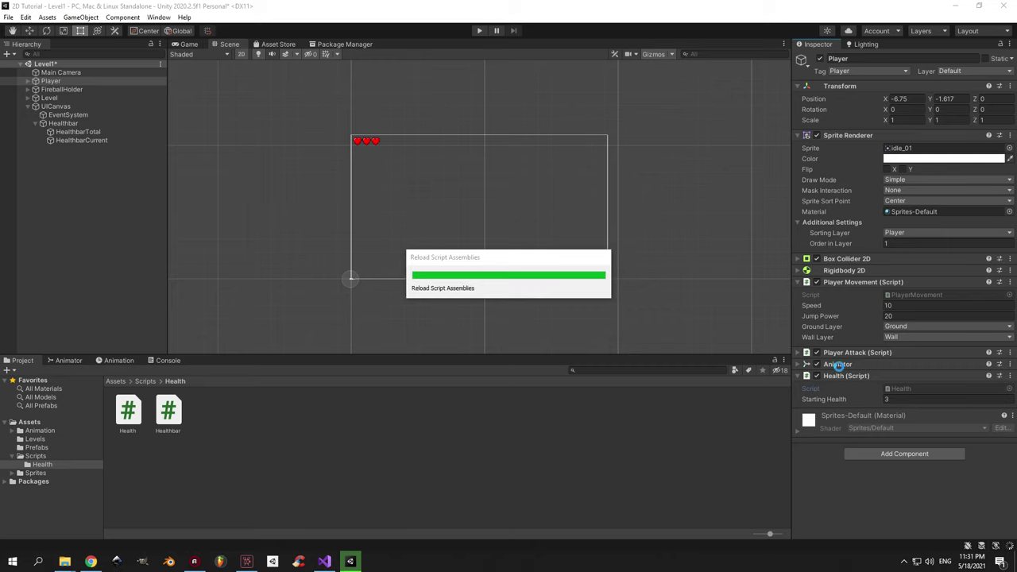
pyautogui.click(872, 364)
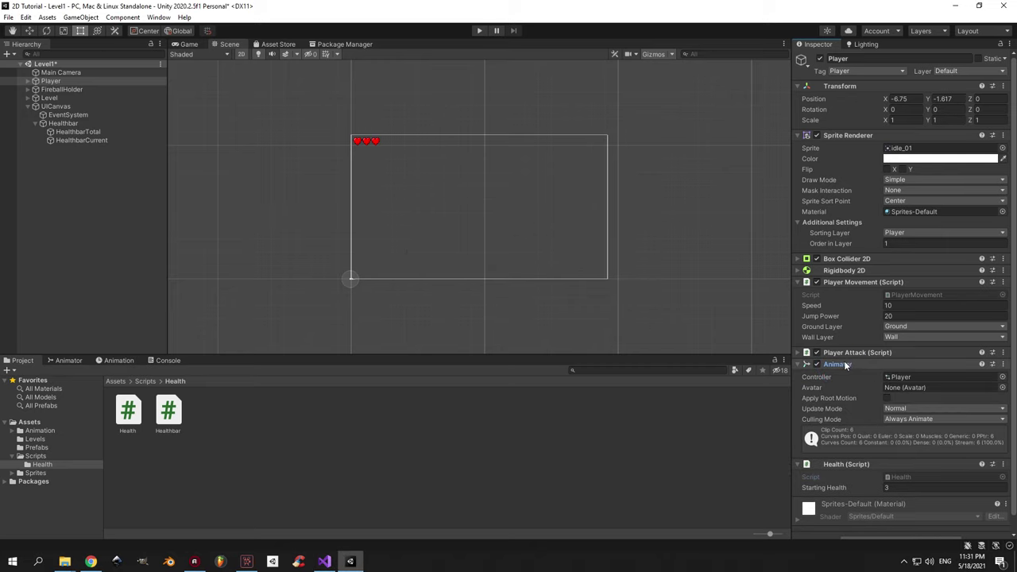
pyautogui.click(842, 283)
pyautogui.click(847, 135)
pyautogui.hotkey('alt', 'Tab')
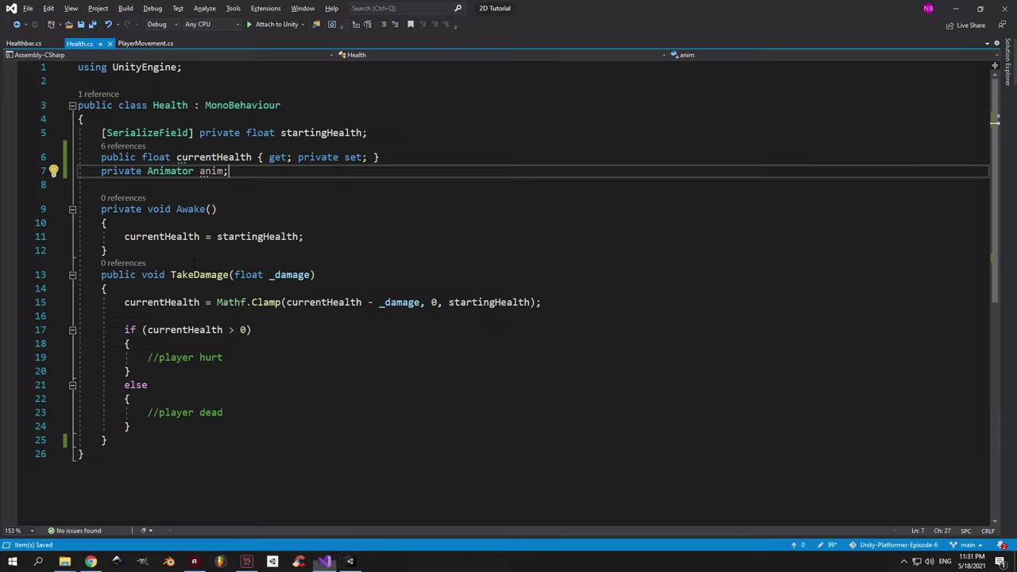
# In Awake, assign anim = GetComponent<Animator>() below the currentHealth line and save.
pyautogui.click(322, 230)
pyautogui.press('Return')
pyautogui.write('anim = get')
pyautogui.press('Tab')
pyautogui.write('<Animator')
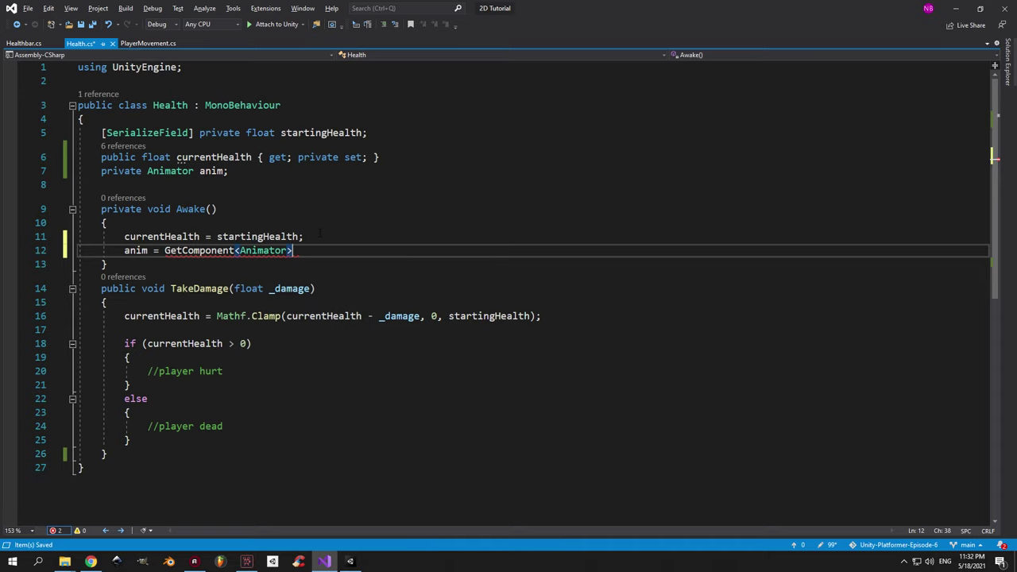
pyautogui.hotkey('ctrl', 's')
# Replace the "//player hurt" comment in TakeDamage with anim.SetTrigger("hurt").
pyautogui.moveTo(224, 371); pyautogui.dragTo(143, 371)
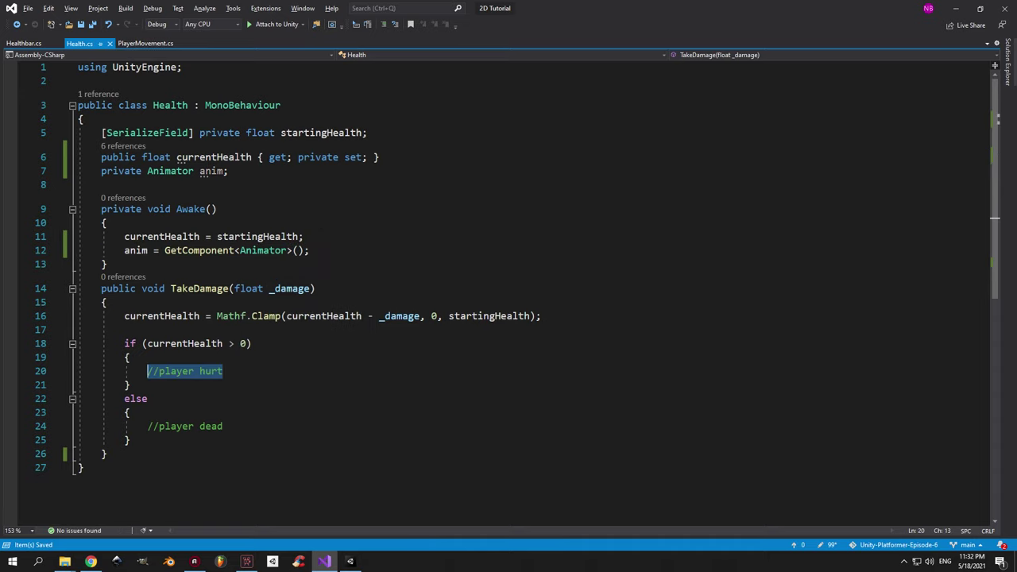
pyautogui.write('anim.SetT')
pyautogui.press('Tab')
pyautogui.write('(')
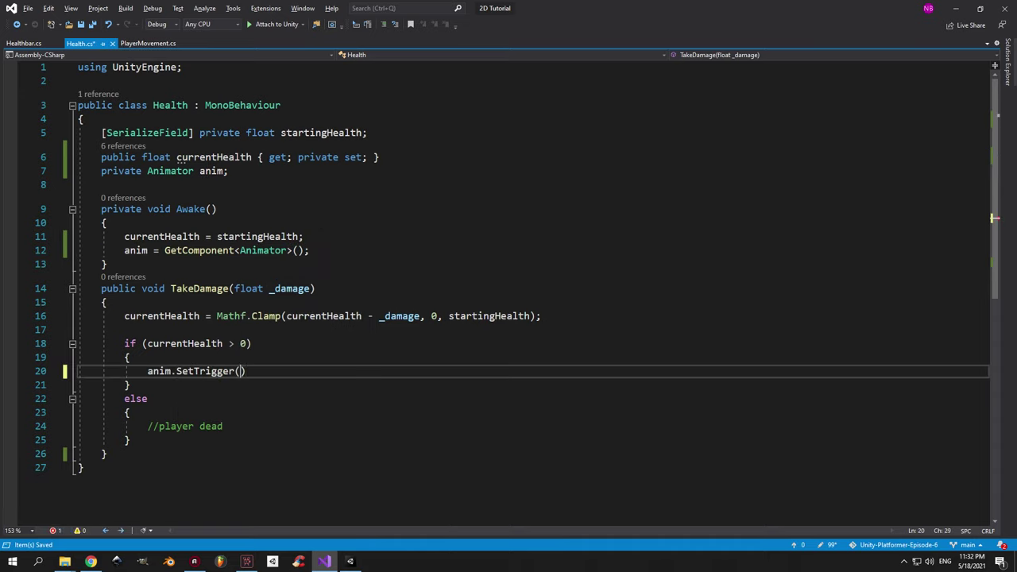
pyautogui.write('"hurt");')
# Replace the "//player dead" comment in the else block with anim.SetTrigger("die") and save the script.
pyautogui.moveTo(286, 371); pyautogui.dragTo(147, 371)
pyautogui.hotkey('ctrl', 'c')
pyautogui.moveTo(147, 426); pyautogui.dragTo(224, 426)
pyautogui.hotkey('ctrl', 'v')
pyautogui.doubleClick(257, 426)
pyautogui.write('die')
pyautogui.hotkey('ctrl', 's')
# Switch to Unity, collapse UICanvas, frame the Player in the scene, and open its Animator graph.
pyautogui.hotkey('alt', 'Tab')
pyautogui.doubleClick(50, 80)
pyautogui.click(27, 105)
pyautogui.doubleClick(61, 89)
pyautogui.doubleClick(50, 80)
pyautogui.click(68, 360)
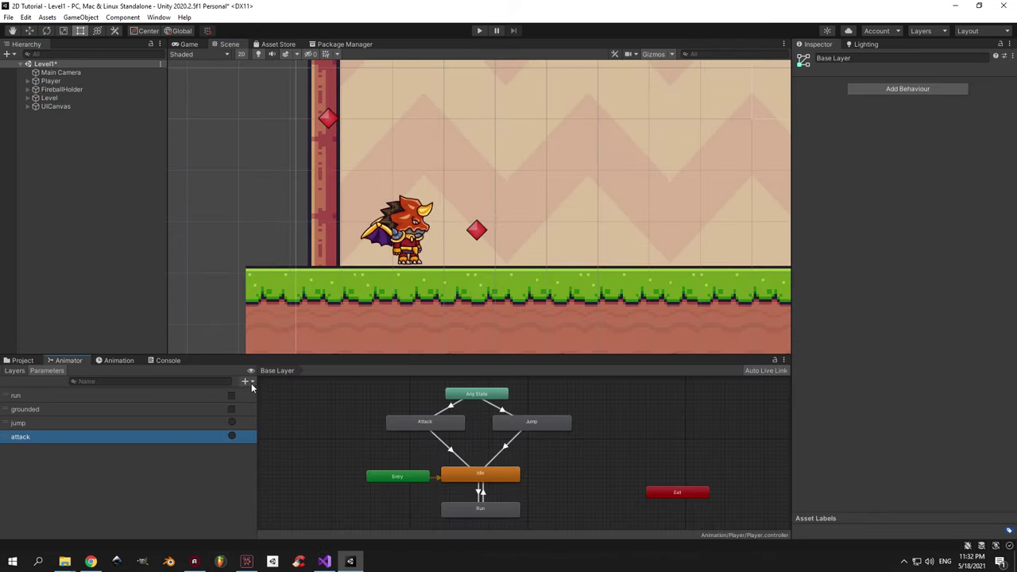
# Add two trigger parameters named hurt and die to the Player's animator controller.
pyautogui.click(252, 383)
pyautogui.click(267, 428)
pyautogui.write('hurt')
pyautogui.press('Return')
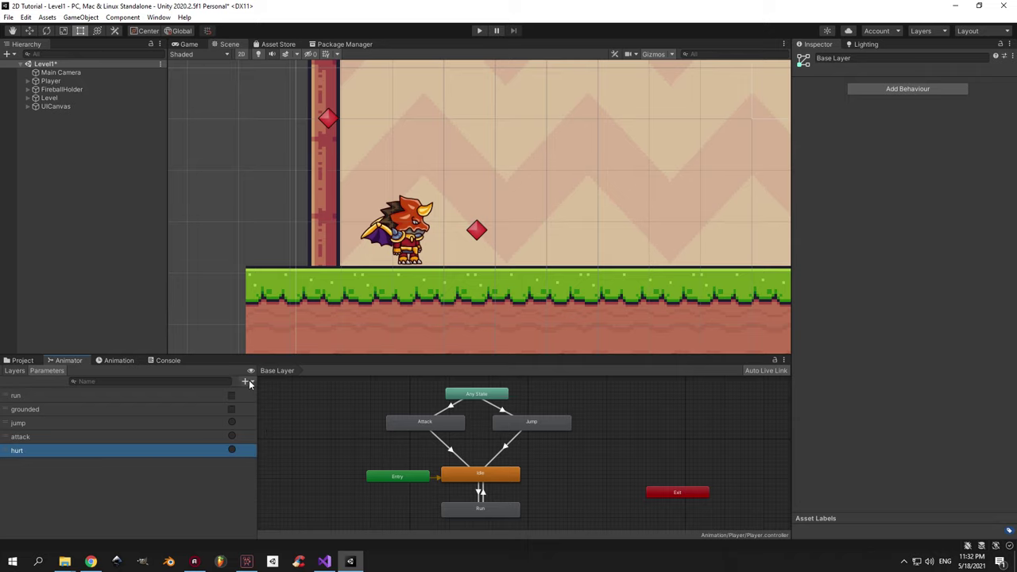
pyautogui.click(247, 381)
pyautogui.click(267, 429)
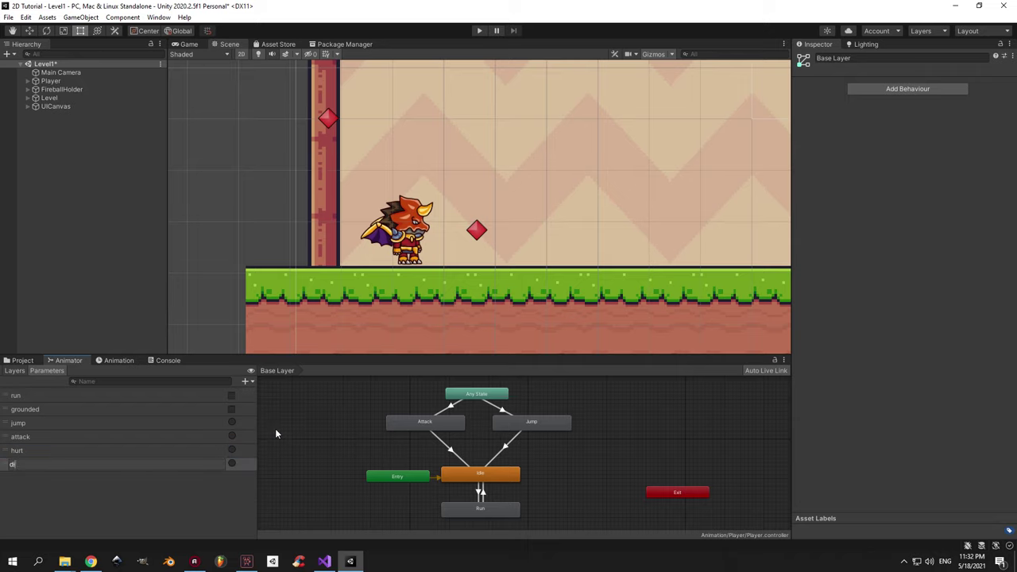
# Create a new Player animation clip named Hurt and save it in the Assets/Animation/Player folder.
pyautogui.click(119, 360)
pyautogui.click(62, 381)
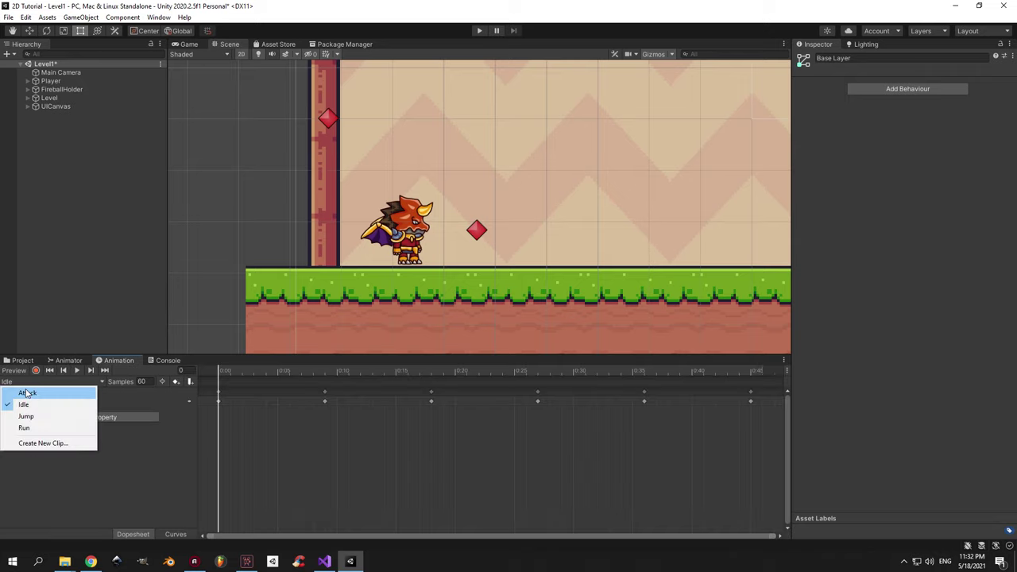
pyautogui.click(47, 443)
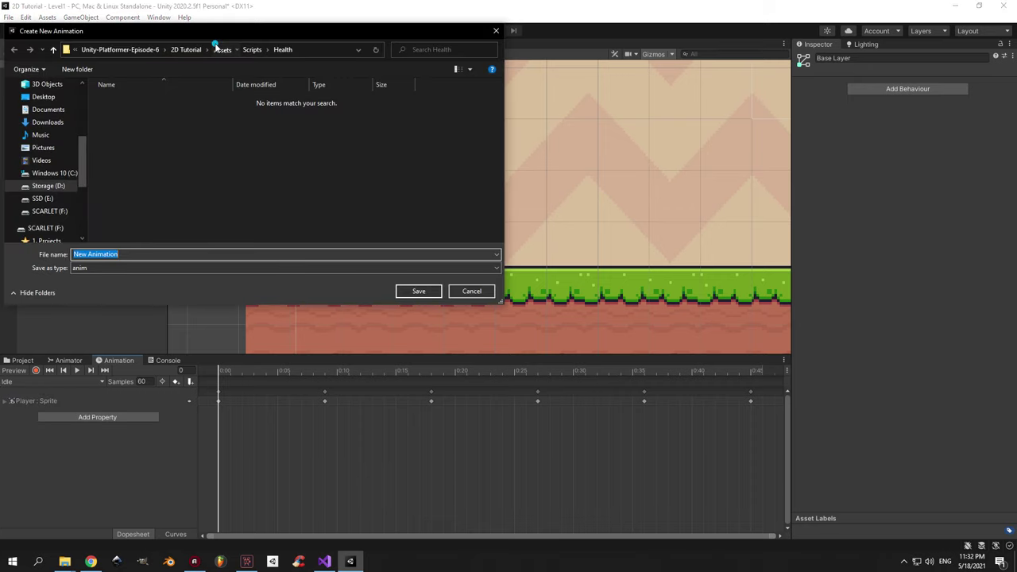
pyautogui.doubleClick(136, 110)
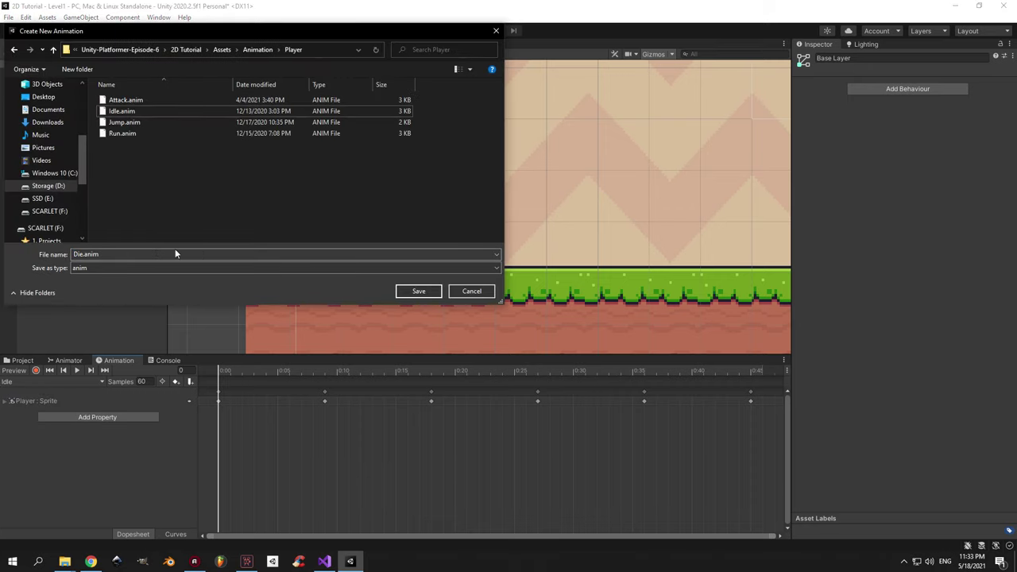
pyautogui.write('Hurt')
pyautogui.press('Return')
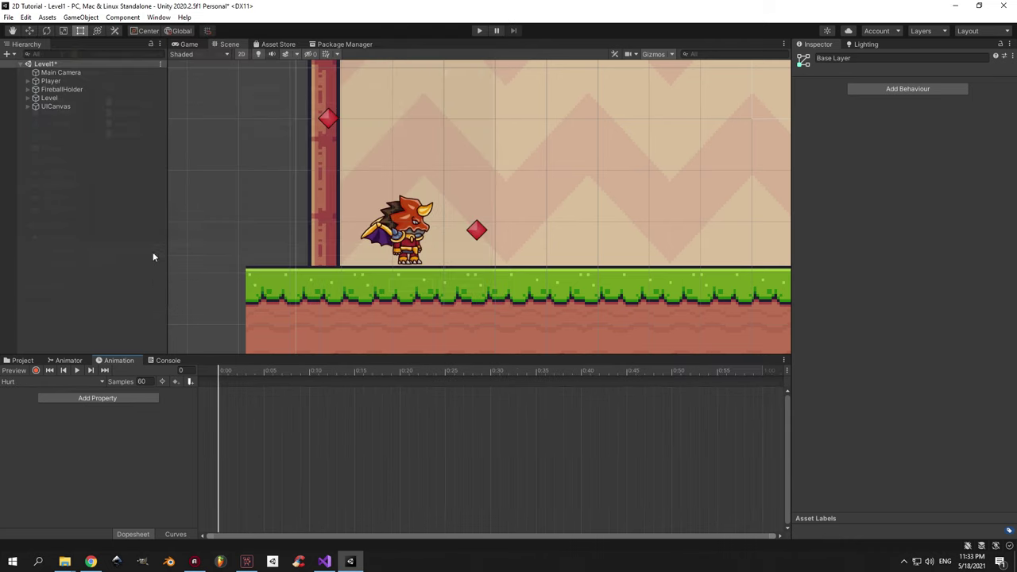
# In the Animator graph, move the Hurt state above Attack, beside Any State.
pyautogui.click(65, 360)
pyautogui.moveTo(429, 449); pyautogui.dragTo(372, 396)
pyautogui.scroll(3, 378, 395)
pyautogui.scroll(-3, 435, 410)
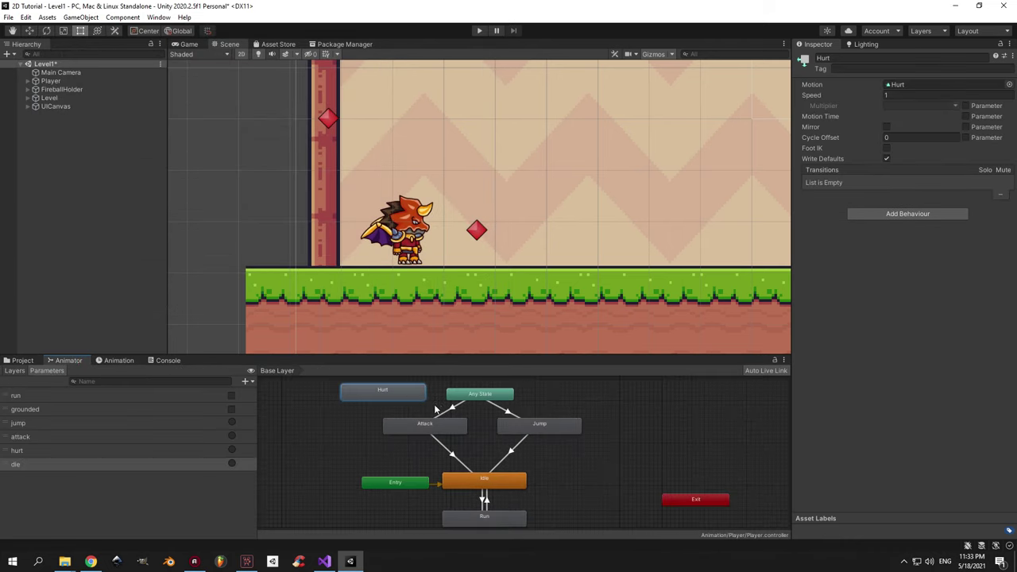
# Move the Hurt state away from Any State and create a transition from Any State to Hurt.
pyautogui.moveTo(405, 396); pyautogui.dragTo(371, 397)
pyautogui.rightClick(459, 393)
pyautogui.click(477, 399)
# Add the hurt trigger as the condition of the Any State to Hurt transition.
pyautogui.click(416, 395)
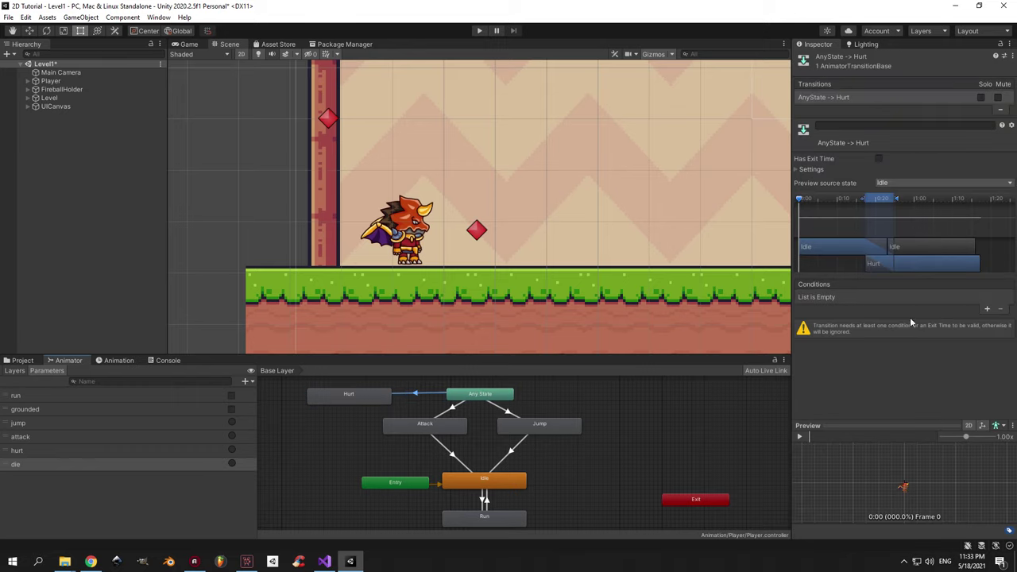
pyautogui.click(987, 309)
pyautogui.click(867, 298)
pyautogui.click(835, 343)
# Set the Any State to Hurt transition's exit time and duration to 0, leaving Has Exit Time off.
pyautogui.click(814, 170)
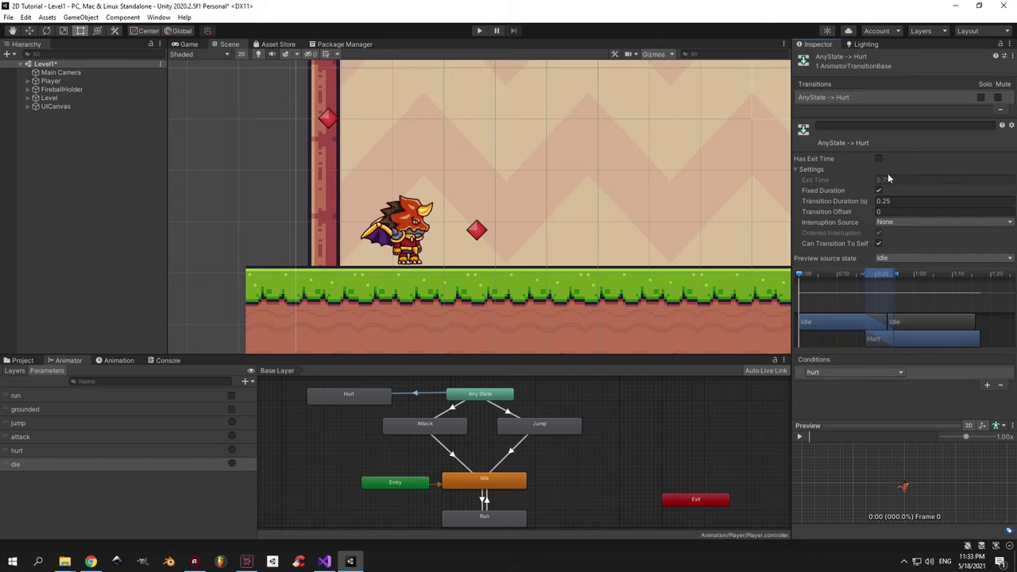
pyautogui.click(878, 159)
pyautogui.click(890, 179)
pyautogui.write('0')
pyautogui.press('Tab')
pyautogui.write('0')
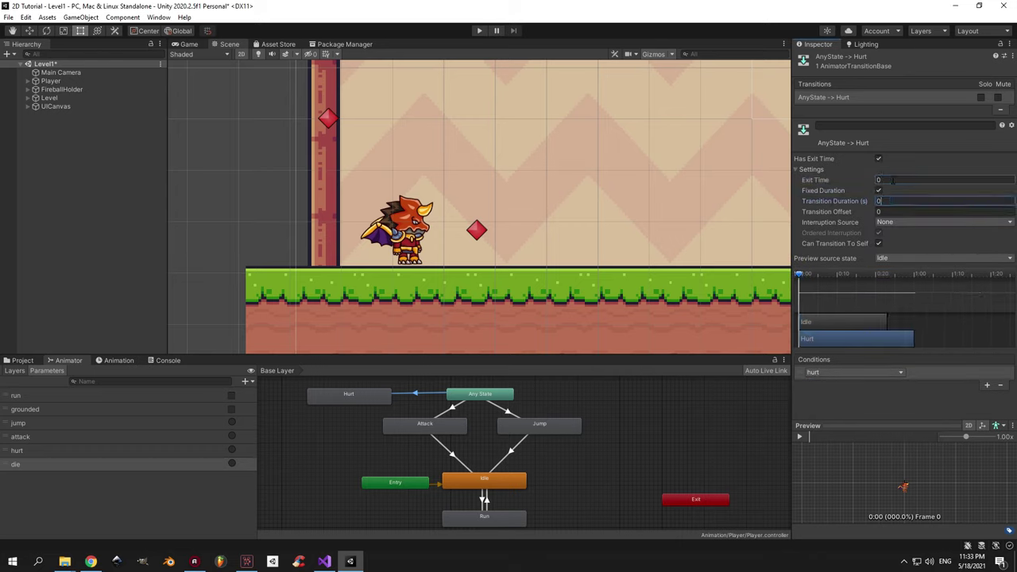
pyautogui.click(879, 159)
pyautogui.click(812, 169)
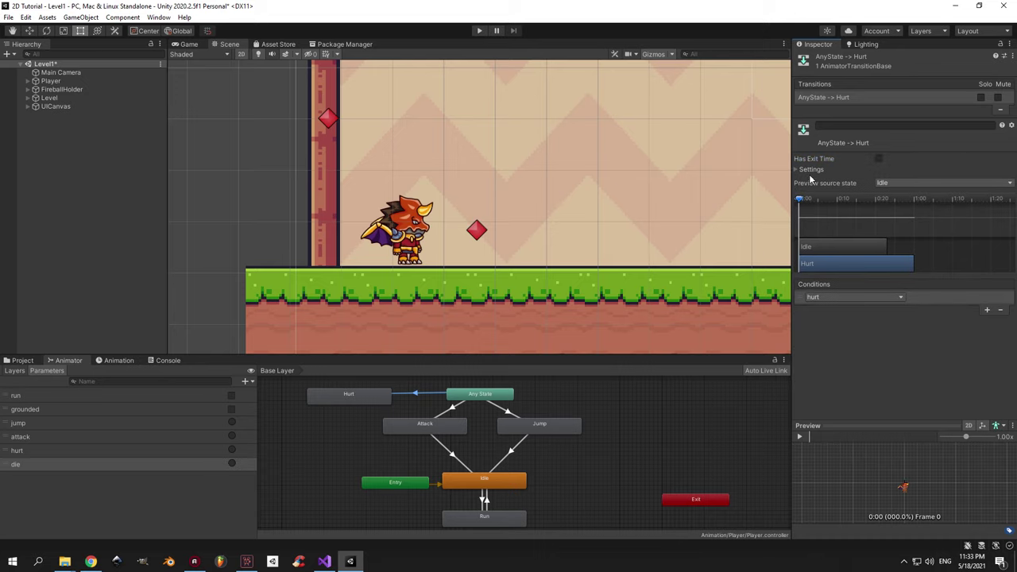
# Shift the Hurt state slightly outward and create a transition from Hurt to Idle.
pyautogui.moveTo(372, 398); pyautogui.dragTo(358, 396)
pyautogui.rightClick(359, 396)
pyautogui.click(383, 400)
pyautogui.click(448, 476)
# Set the Hurt to Idle transition's exit time to 1 and its transition duration to 0.
pyautogui.click(447, 466)
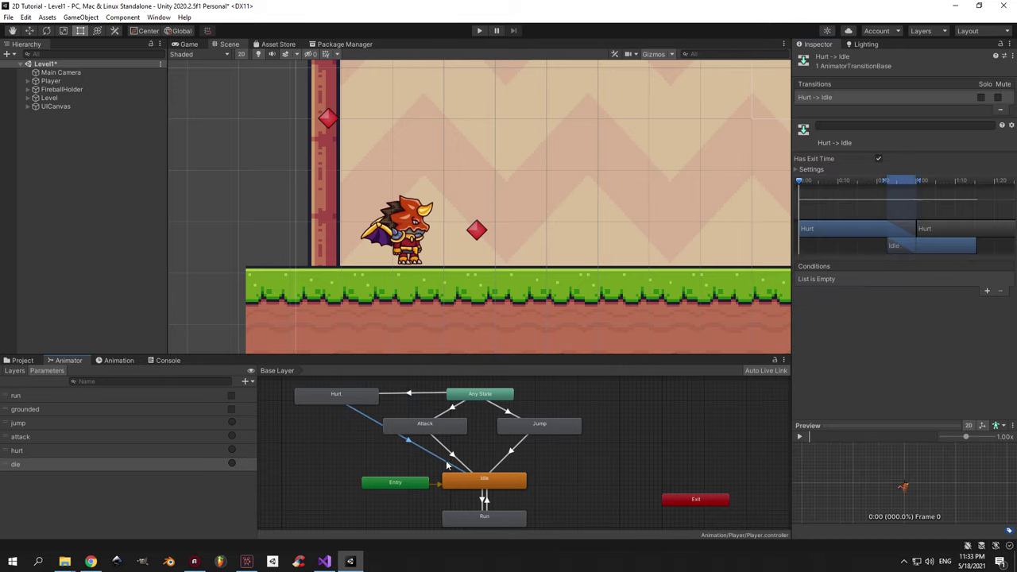
pyautogui.click(811, 169)
pyautogui.click(914, 181)
pyautogui.write('1')
pyautogui.press('Tab')
pyautogui.write('0')
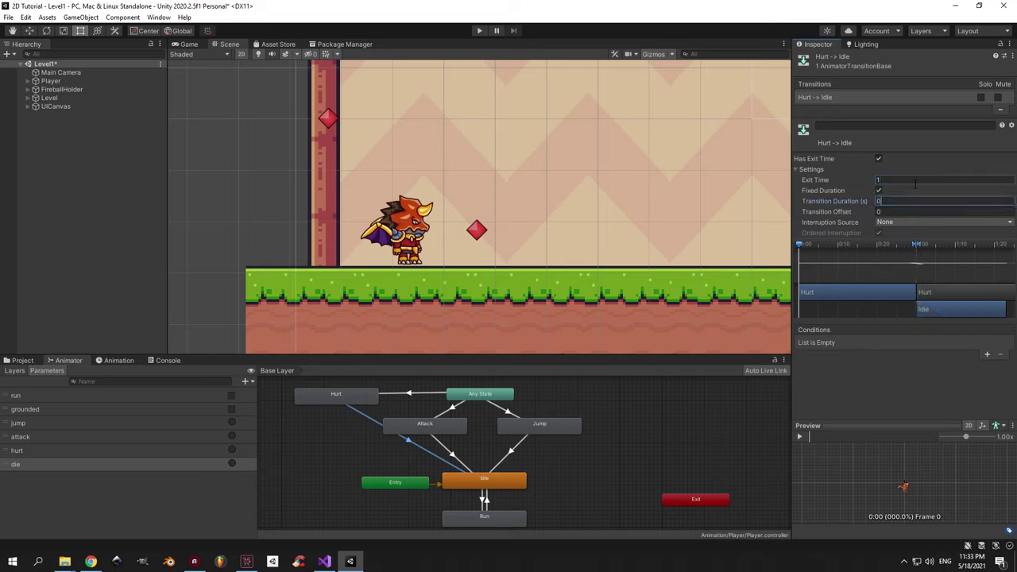
pyautogui.click(798, 169)
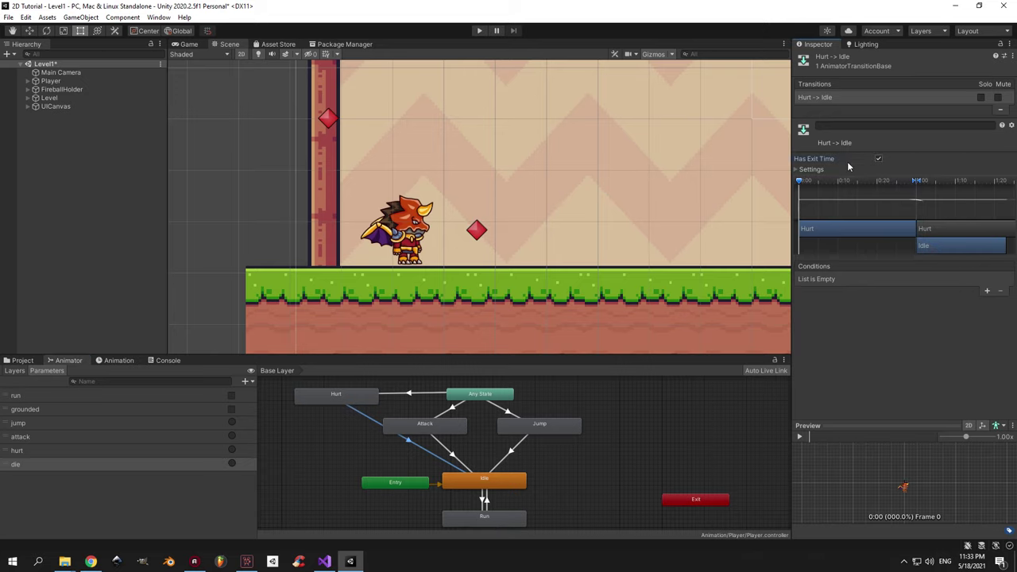
pyautogui.click(576, 391)
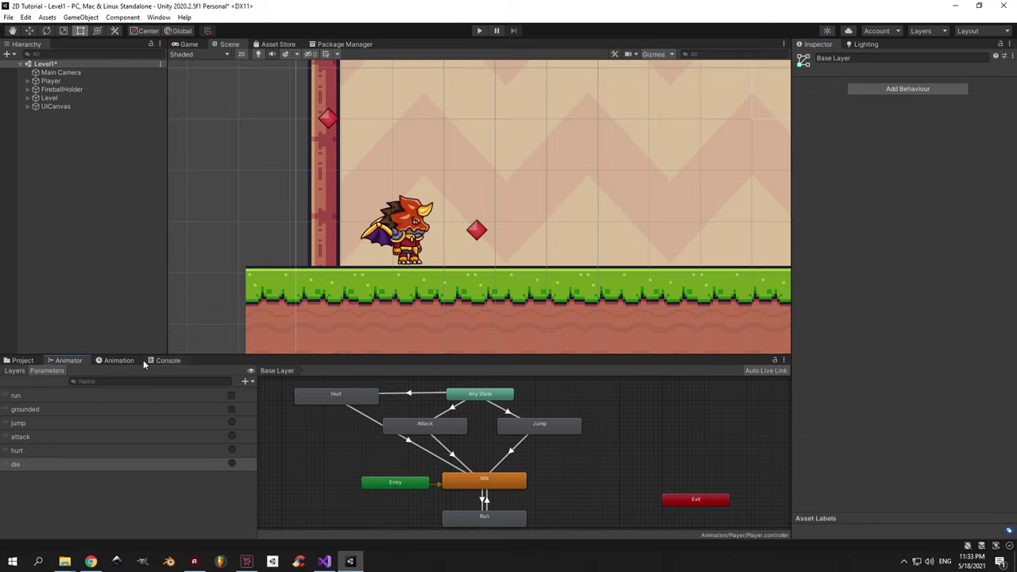
# Create a new animation clip named Die in the Player animation folder.
pyautogui.click(120, 363)
pyautogui.click(36, 382)
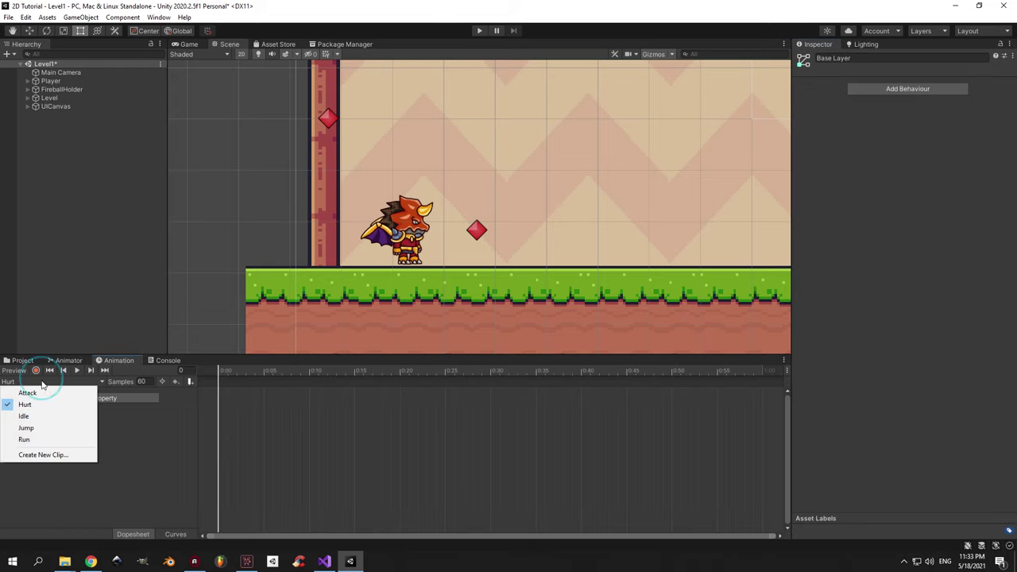
pyautogui.click(49, 454)
pyautogui.write('Die')
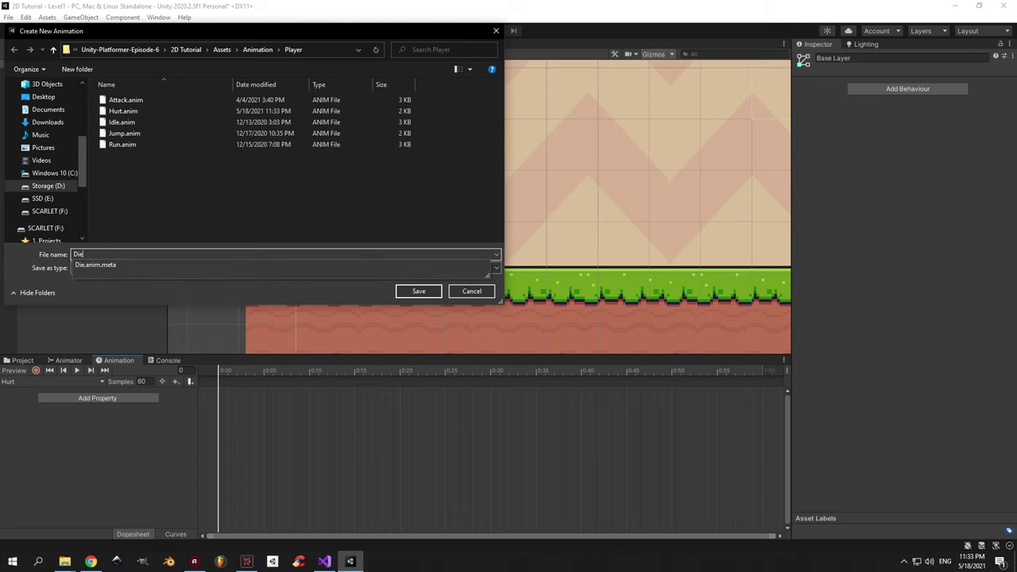
pyautogui.press('Return')
# Place the Die state beside Any State, opposite Hurt, and create a transition from Any State to Die.
pyautogui.click(68, 360)
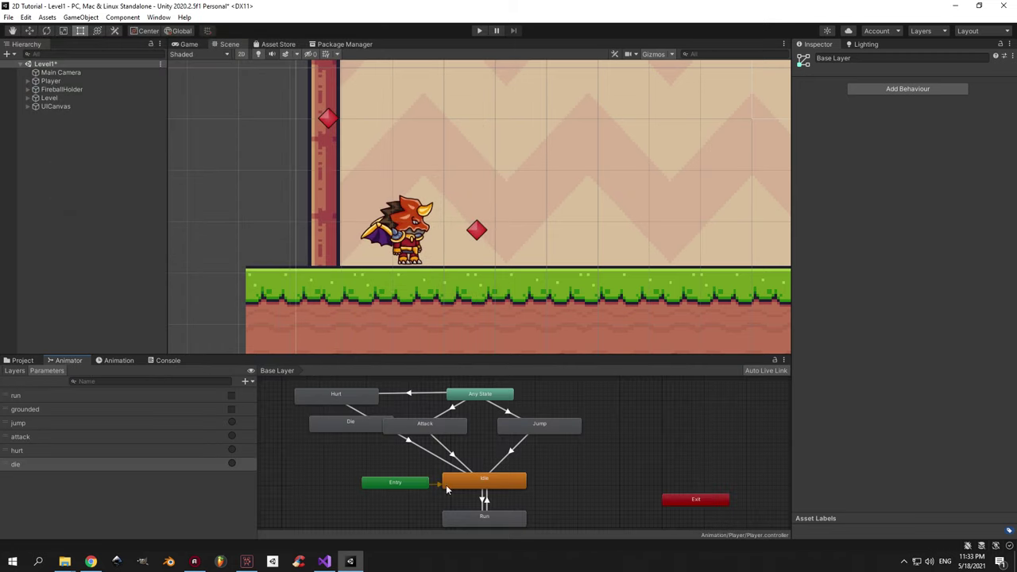
pyautogui.click(608, 417)
pyautogui.moveTo(608, 416); pyautogui.dragTo(613, 391)
pyautogui.rightClick(480, 394)
pyautogui.click(513, 402)
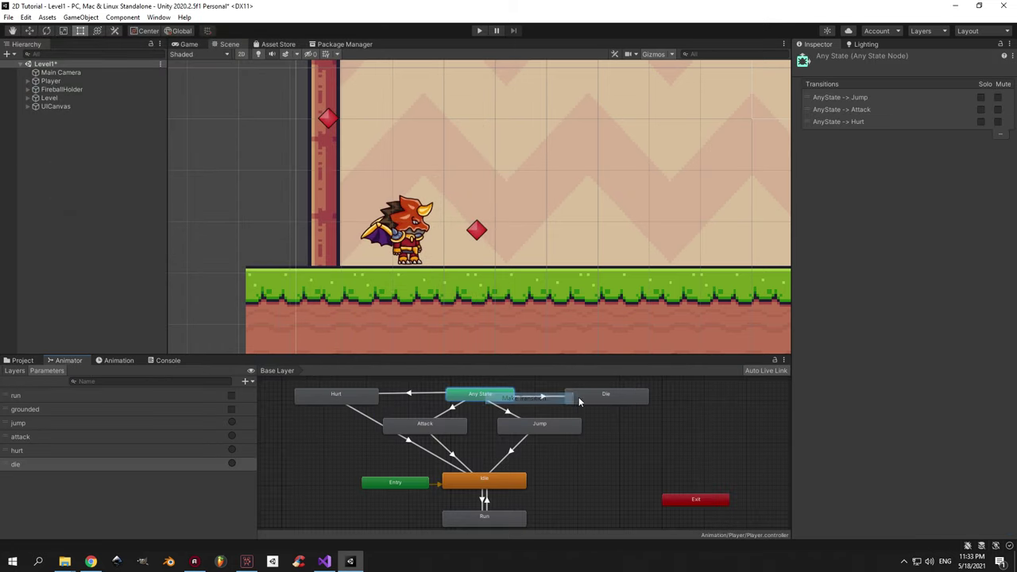
pyautogui.click(598, 396)
# Add the die trigger as the condition of the Any State to Die transition.
pyautogui.click(548, 395)
pyautogui.click(987, 309)
pyautogui.click(854, 297)
pyautogui.click(830, 352)
# Set the Any State to Die transition's exit time and duration to 0, leaving Has Exit Time off.
pyautogui.click(878, 158)
pyautogui.click(883, 179)
pyautogui.click(878, 158)
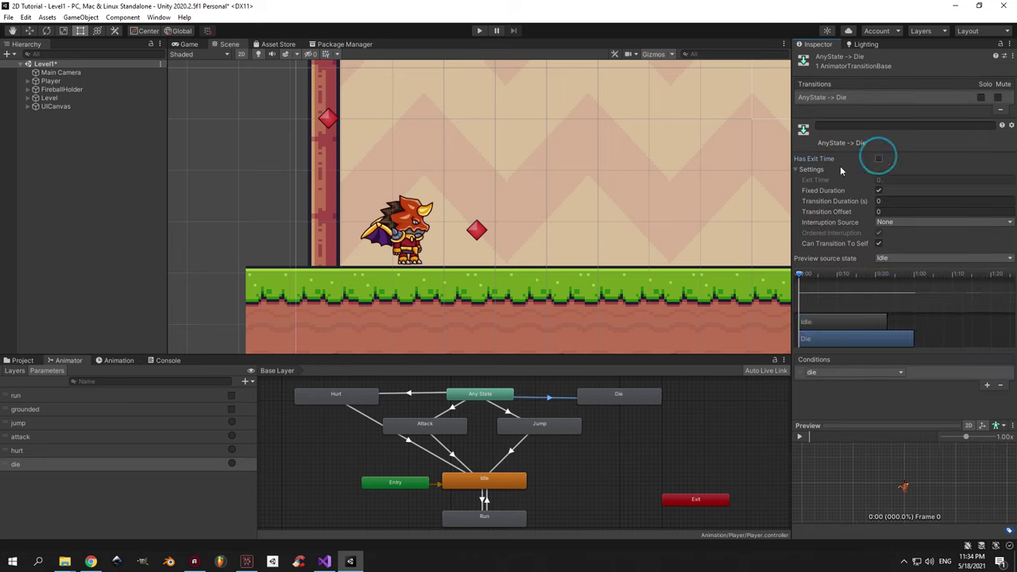
pyautogui.click(808, 169)
# Shift the Die state slightly farther from Any State in the animator graph.
pyautogui.moveTo(586, 398); pyautogui.dragTo(594, 399)
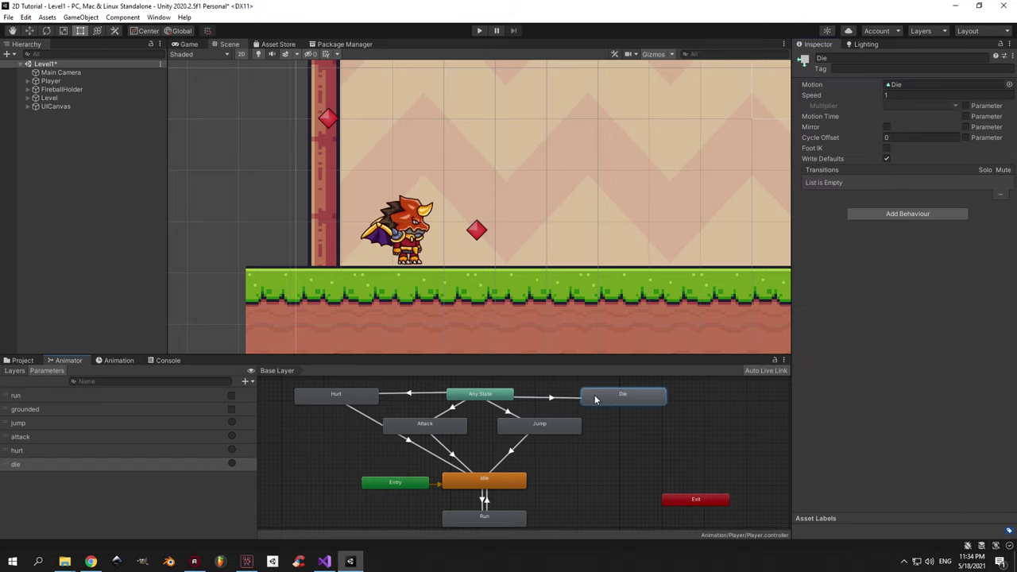
pyautogui.click(572, 400)
pyautogui.click(596, 400)
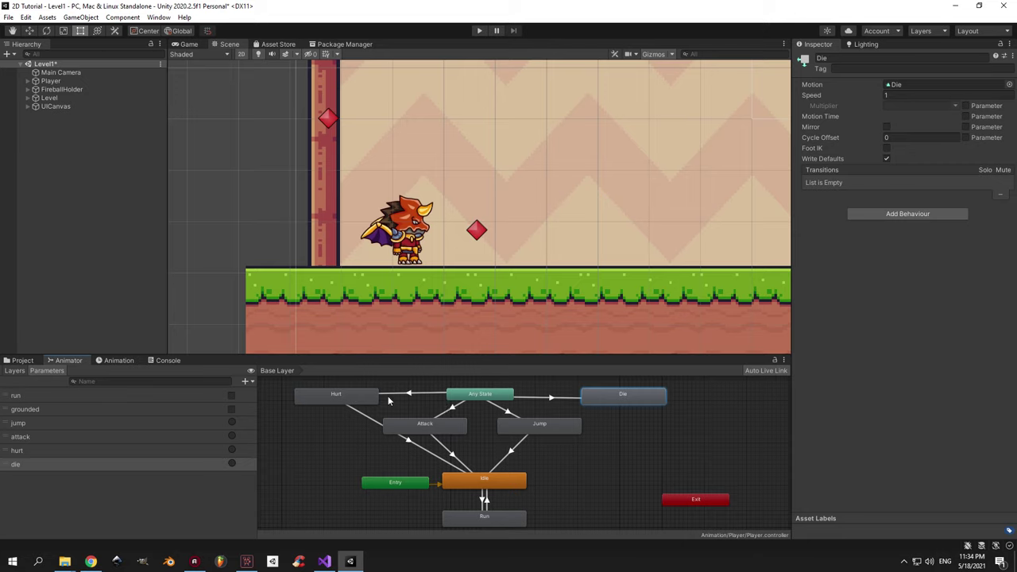
# Turn off Loop Time for both the Hurt and Die animation clips.
pyautogui.doubleClick(362, 395)
pyautogui.click(886, 94)
pyautogui.doubleClick(607, 395)
pyautogui.click(887, 95)
# Select the Player and start keyframe recording on its Hurt clip.
pyautogui.click(111, 360)
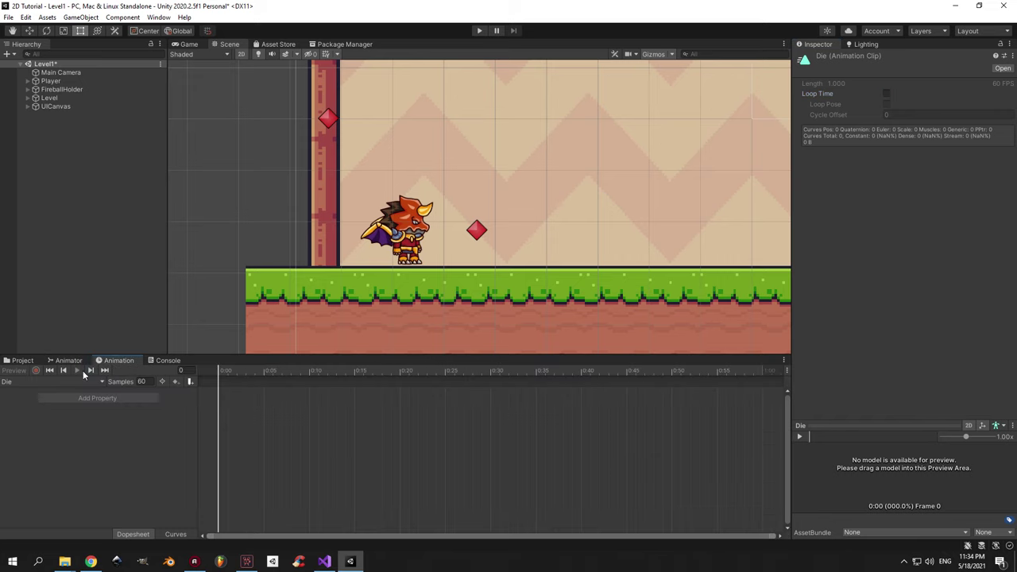
pyautogui.click(51, 81)
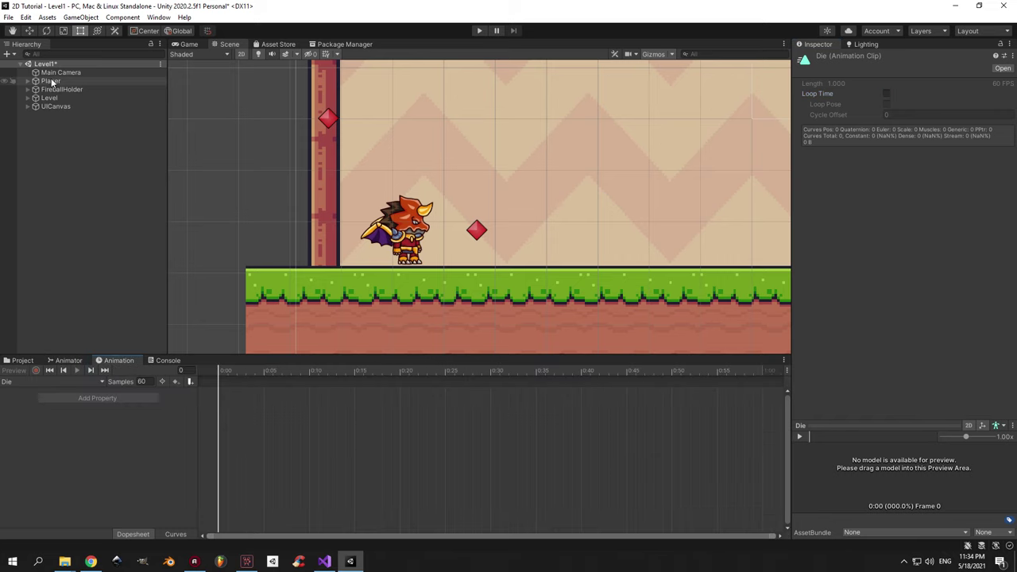
pyautogui.click(33, 387)
pyautogui.click(34, 418)
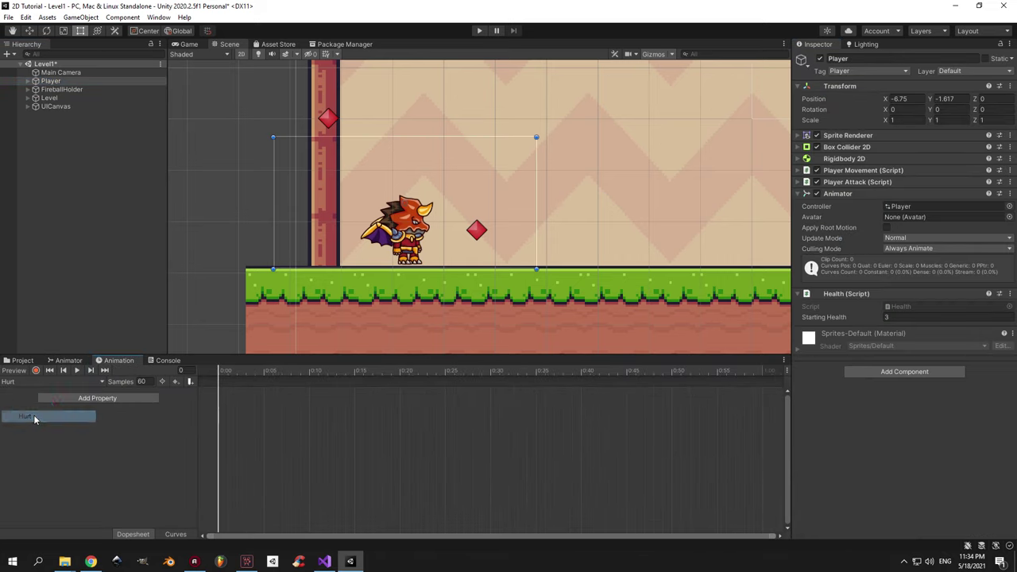
pyautogui.click(36, 372)
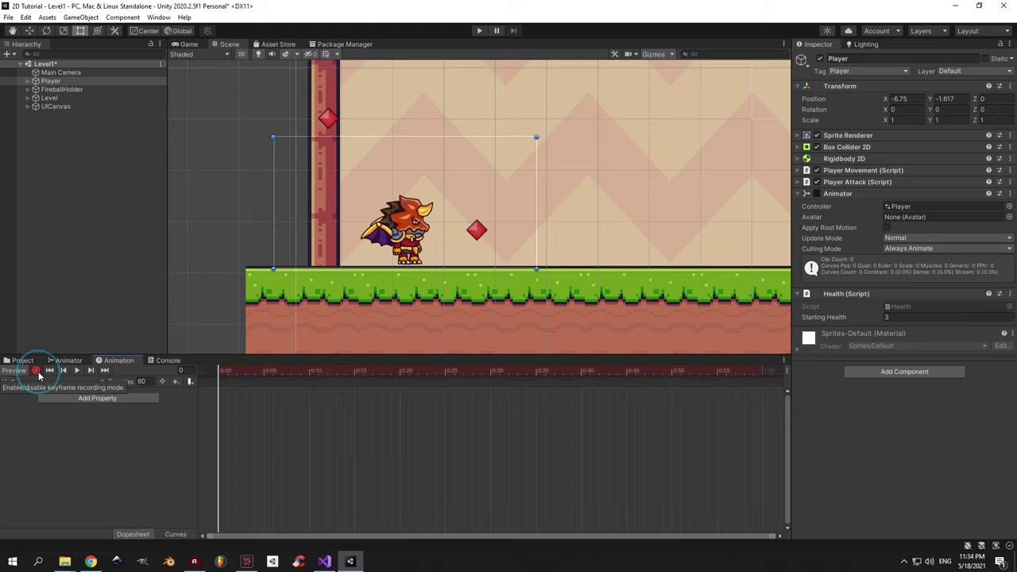
# Key the Player's sprite as hurt_01 in the Hurt clip and place that keyframe at 0:05.
pyautogui.click(851, 135)
pyautogui.click(1009, 149)
pyautogui.write('hurt')
pyautogui.doubleClick(659, 184)
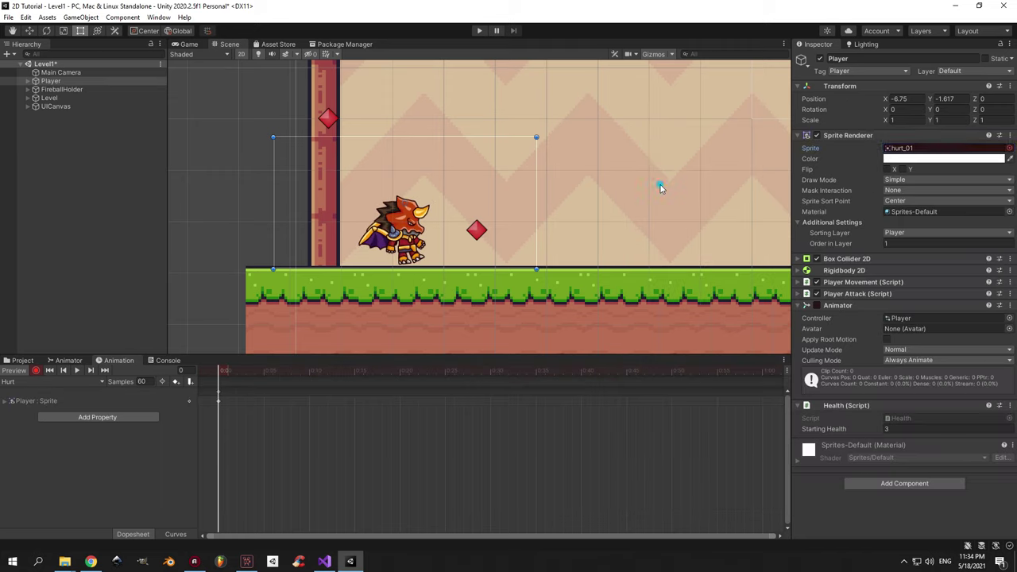
pyautogui.moveTo(220, 395); pyautogui.dragTo(267, 397)
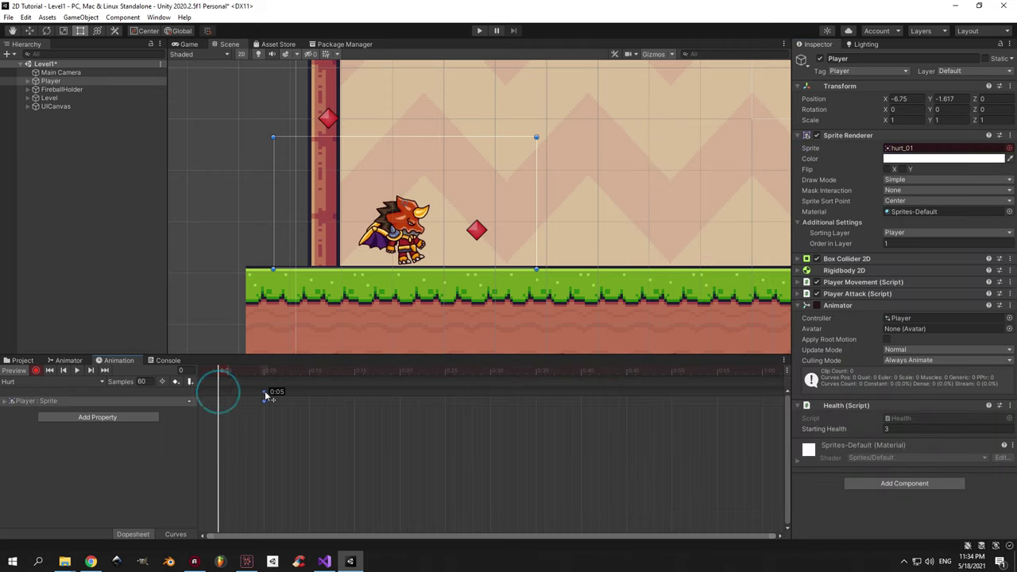
# Add a hurt_02 sprite keyframe at 0:10 in the Hurt clip.
pyautogui.click(310, 377)
pyautogui.click(1009, 148)
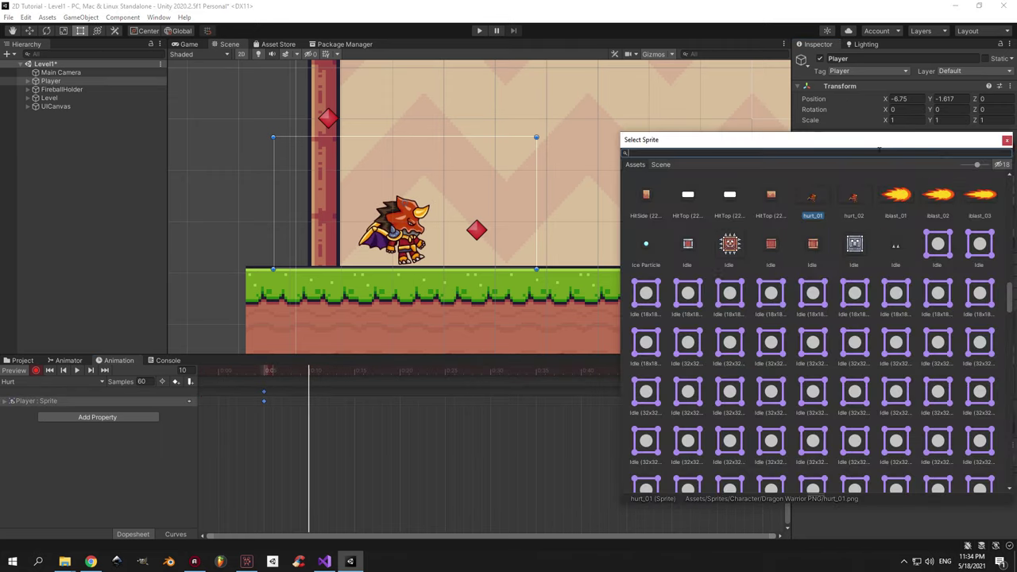
pyautogui.write('hurt')
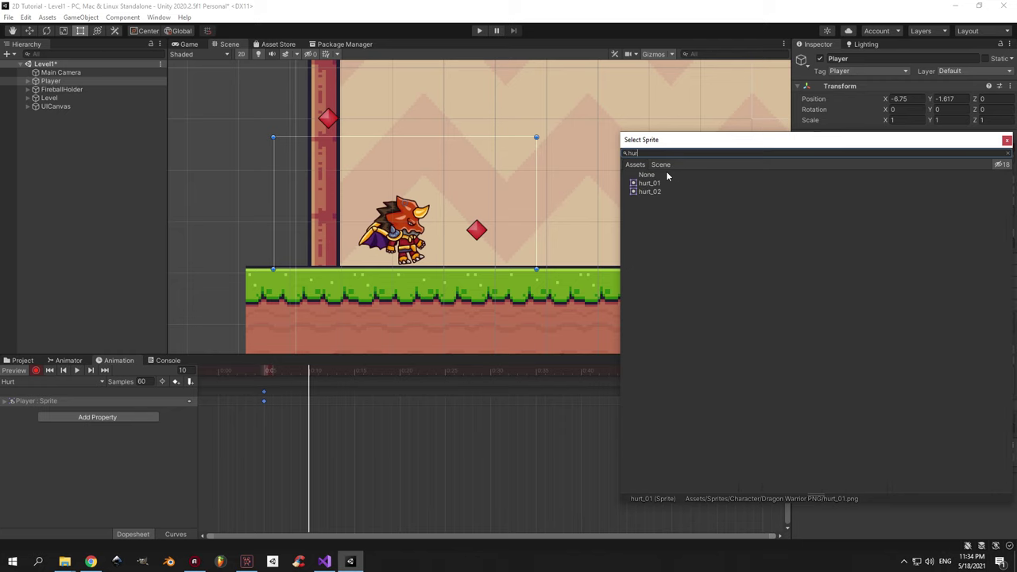
pyautogui.click(658, 191)
pyautogui.click(658, 191)
# Add an idle_01 sprite keyframe at 0:00 in the Hurt clip.
pyautogui.moveTo(310, 370); pyautogui.dragTo(219, 370)
pyautogui.click(1009, 148)
pyautogui.write('idle')
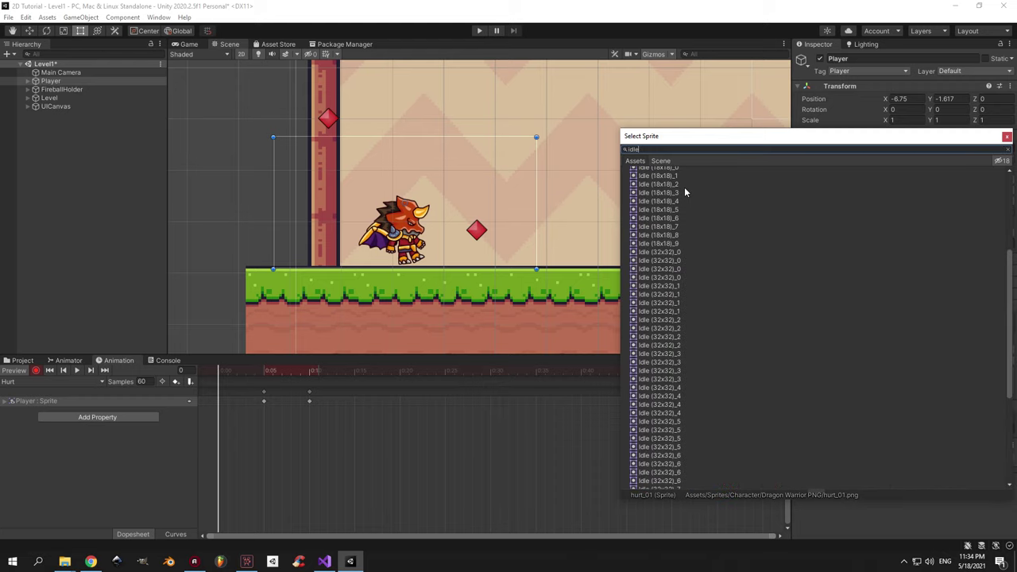
pyautogui.scroll(-10, 710, 280)
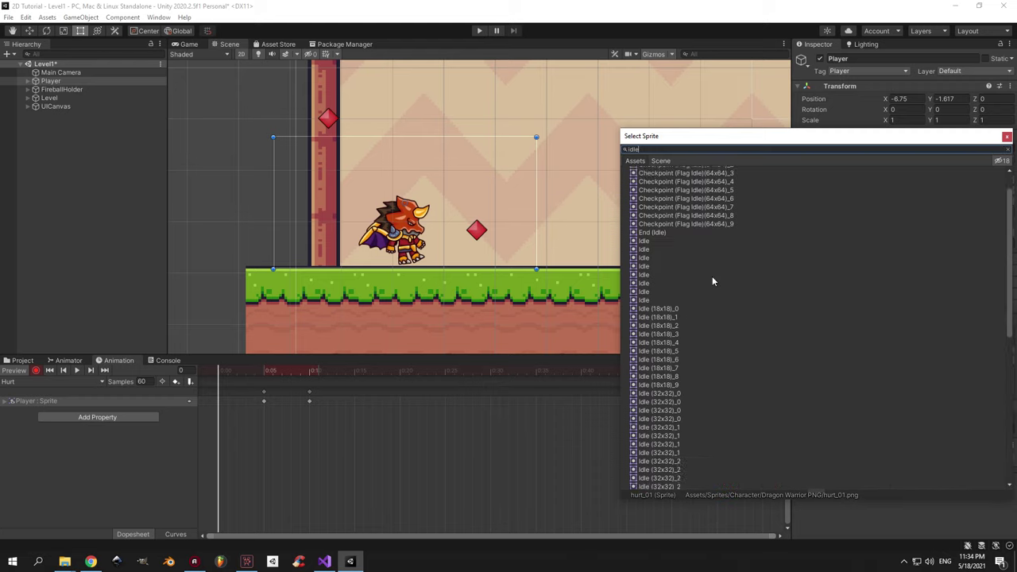
pyautogui.click(650, 434)
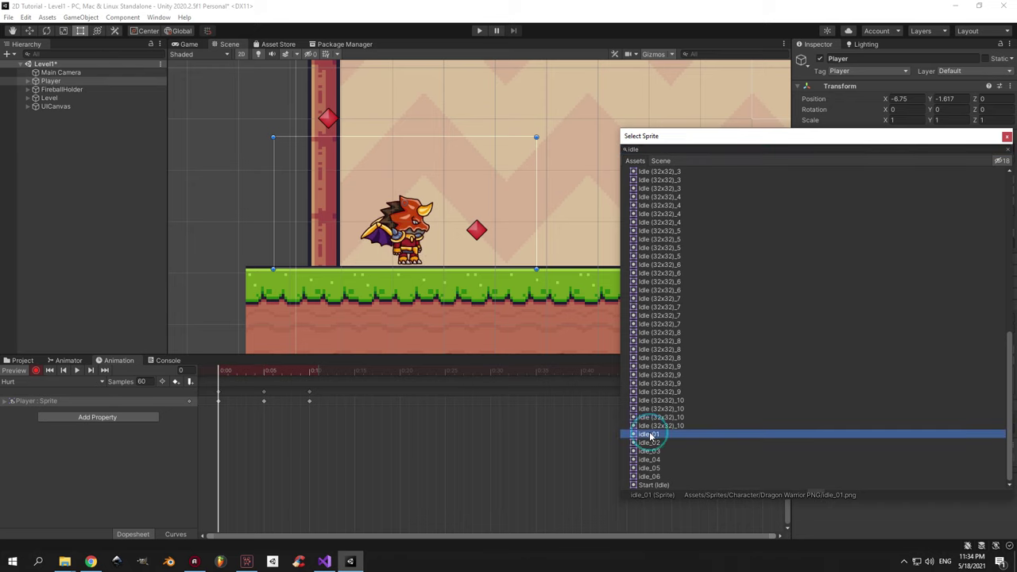
pyautogui.click(650, 436)
# Add a hurt_01 sprite keyframe at 0:15 in the Hurt clip.
pyautogui.moveTo(231, 371); pyautogui.dragTo(266, 391)
pyautogui.click(355, 373)
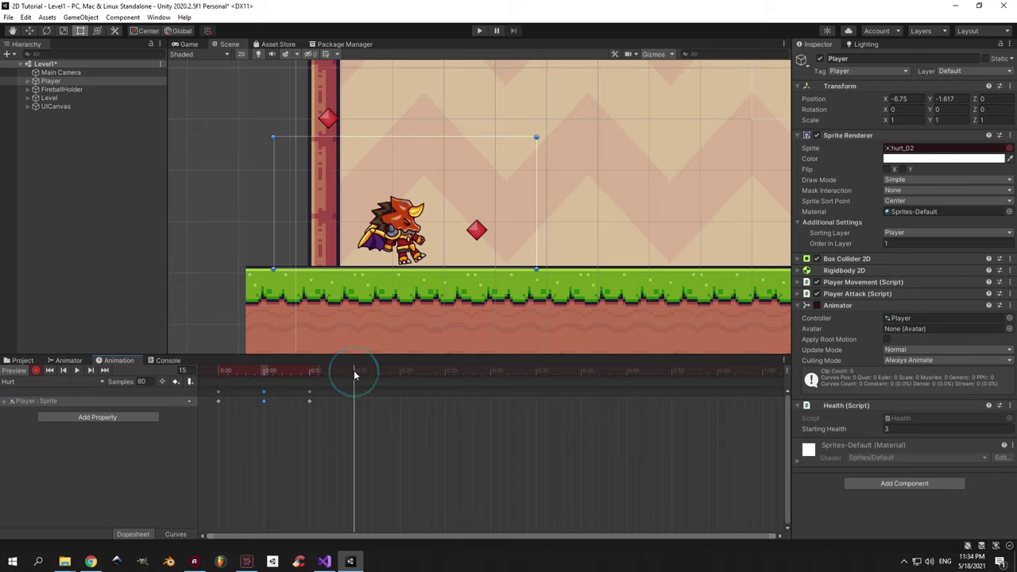
pyautogui.click(1009, 149)
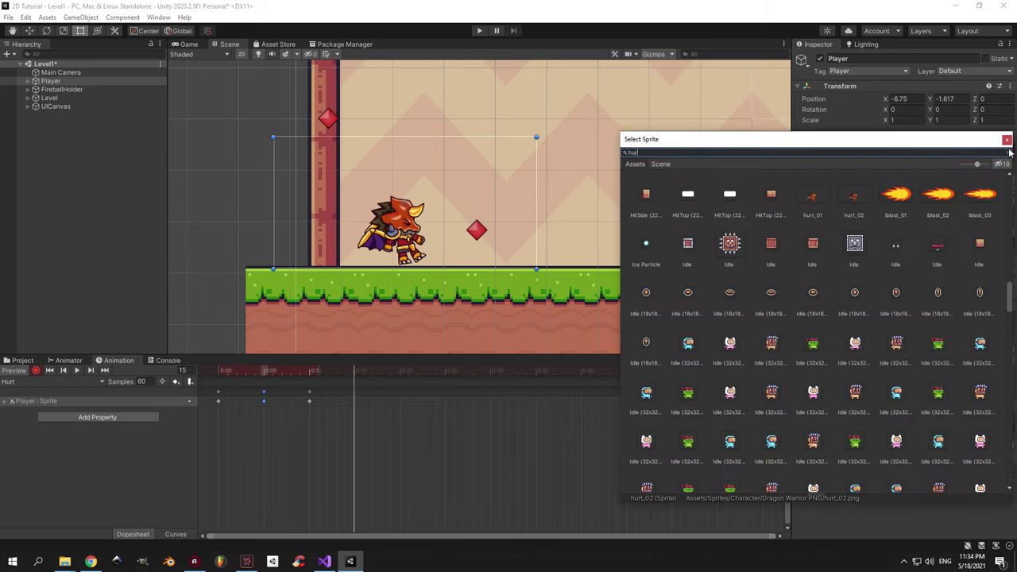
pyautogui.doubleClick(654, 186)
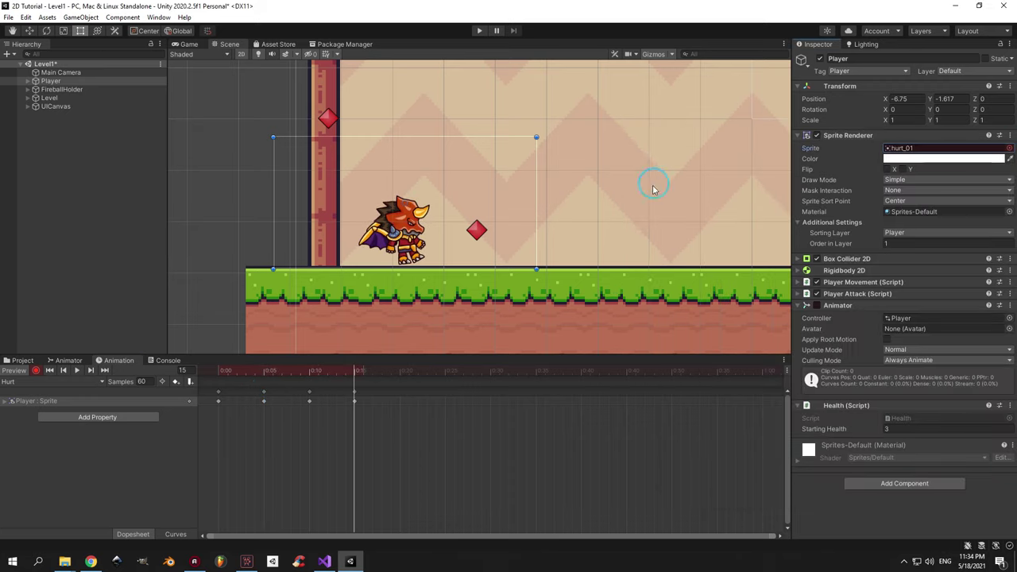
# Copy the idle_01 keyframe from 0:00 to 0:20, then play and scrub through the Hurt animation.
pyautogui.click(221, 370)
pyautogui.click(400, 370)
pyautogui.hotkey('ctrl', 'v')
pyautogui.click(226, 372)
pyautogui.click(78, 370)
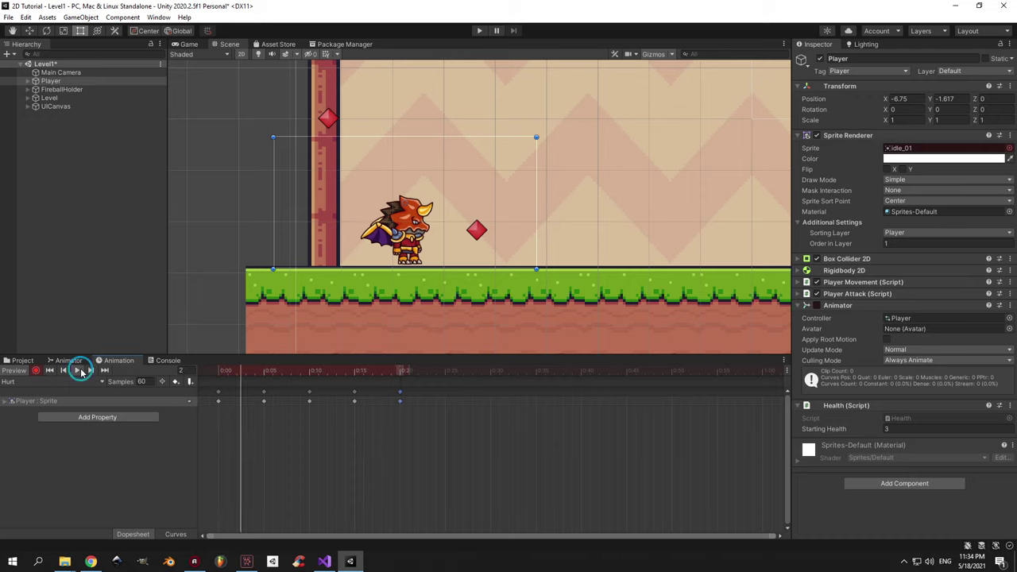
pyautogui.click(80, 368)
pyautogui.moveTo(243, 370); pyautogui.dragTo(399, 371)
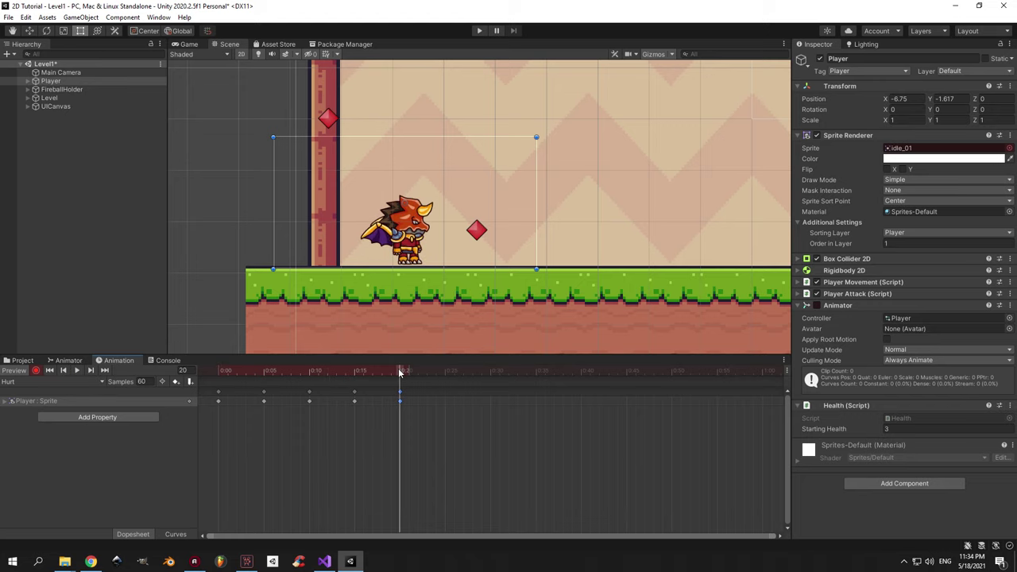
# Start recording the Die clip and key the Player's sprite as die_001 at 0:00.
pyautogui.click(29, 385)
pyautogui.click(33, 401)
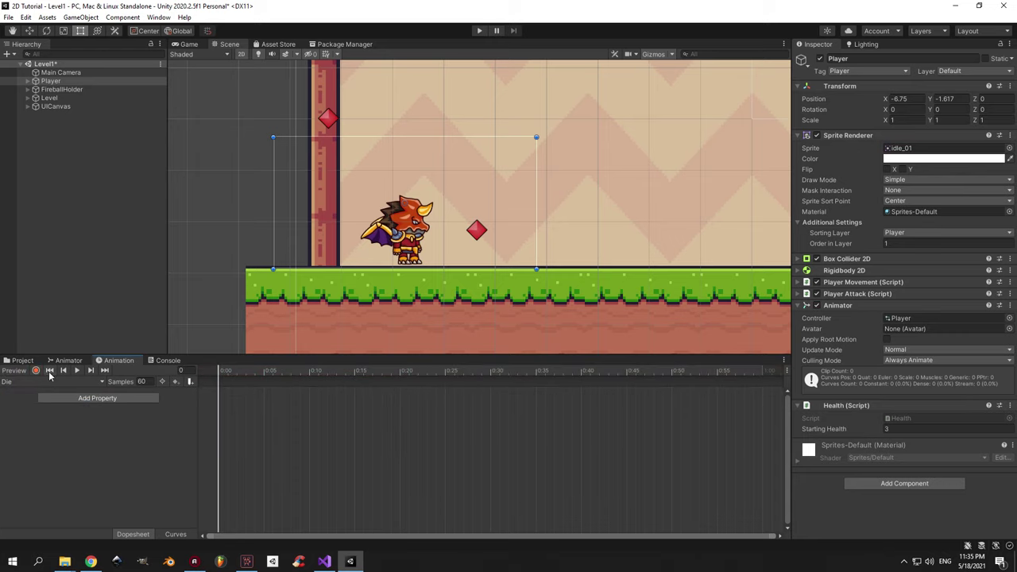
pyautogui.click(35, 370)
pyautogui.click(1009, 148)
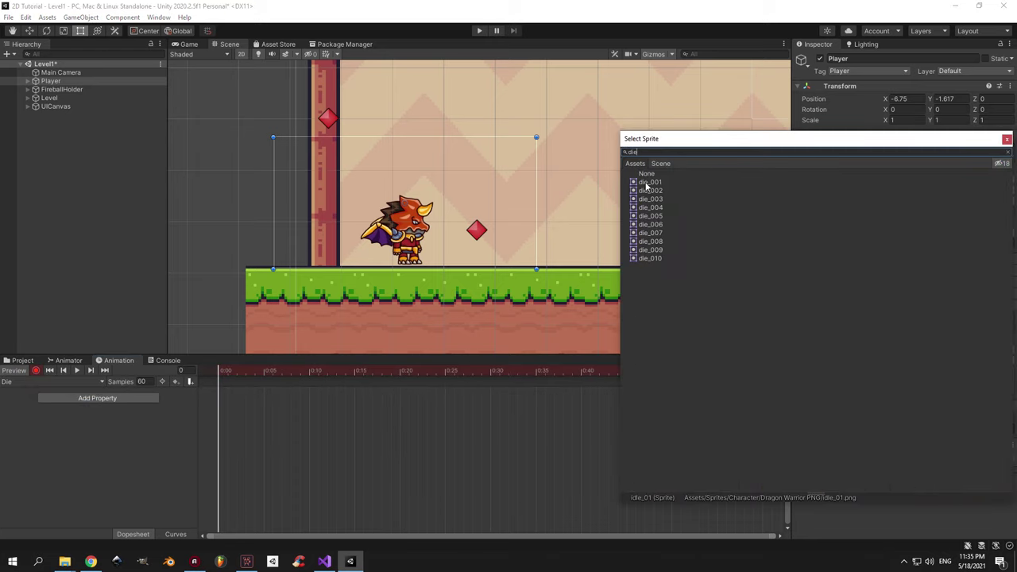
pyautogui.doubleClick(646, 183)
# Add a die_002 sprite keyframe at 0:05 in the Die clip.
pyautogui.click(262, 373)
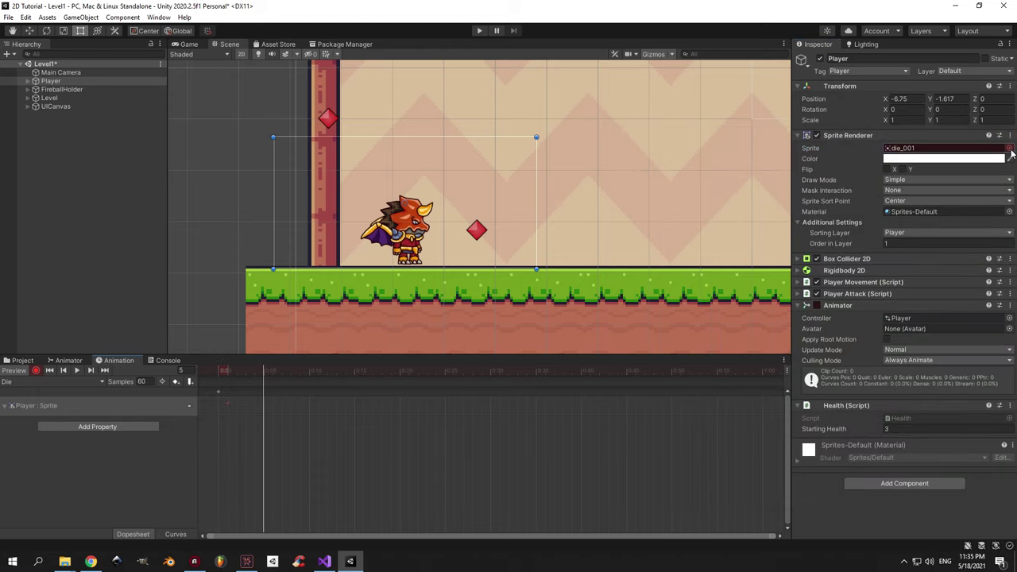
pyautogui.click(1009, 148)
pyautogui.doubleClick(656, 192)
# Add sprite keyframes in the Die clip: die_003 at 0:10 and die_004 at 0:15.
pyautogui.click(310, 371)
pyautogui.click(1009, 148)
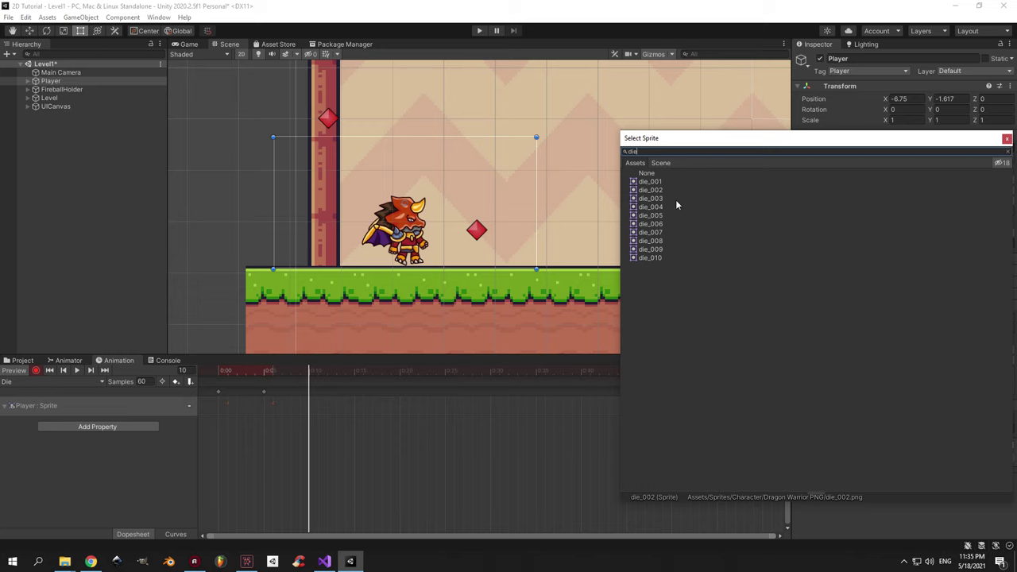
pyautogui.doubleClick(660, 201)
pyautogui.click(355, 371)
pyautogui.click(1009, 148)
pyautogui.doubleClick(760, 195)
# Key the Player's sprite as die_005 at 0:20 and die_006 at 0:25 in the Die clip.
pyautogui.click(399, 371)
pyautogui.click(1009, 148)
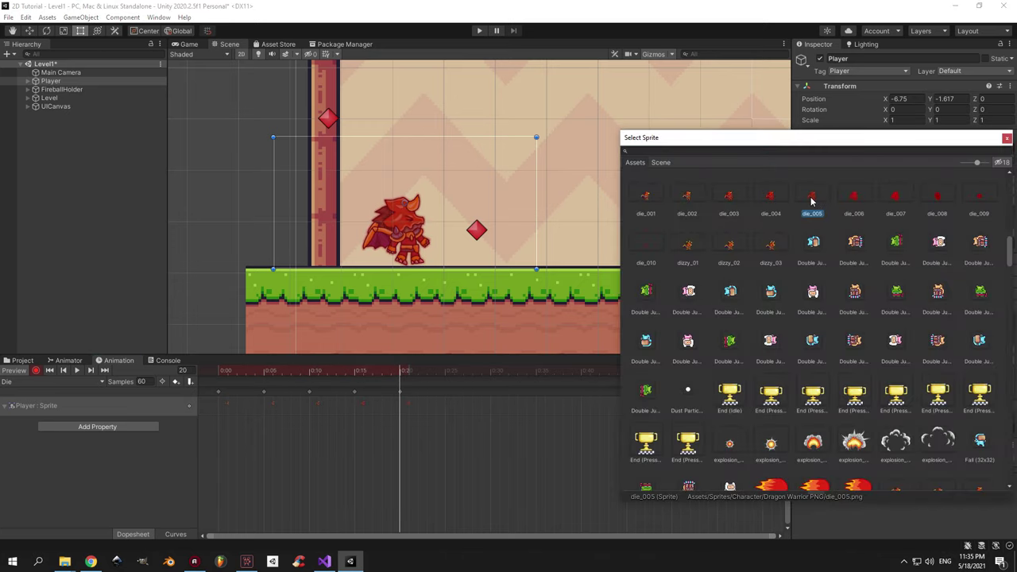
pyautogui.doubleClick(812, 199)
pyautogui.click(445, 371)
pyautogui.click(1010, 147)
pyautogui.doubleClick(855, 200)
# Continue the Die clip with sprite keyframes die_007 at 0:30 and die_008 at 0:35.
pyautogui.click(490, 371)
pyautogui.click(1009, 147)
pyautogui.doubleClick(897, 199)
pyautogui.click(536, 371)
pyautogui.click(1009, 148)
pyautogui.doubleClick(943, 201)
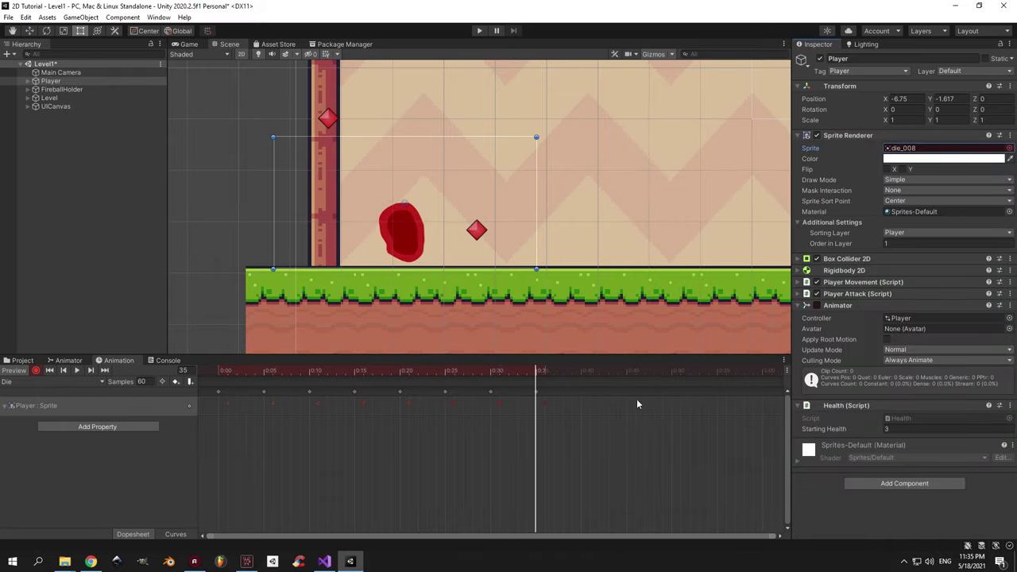
# Complete the Die clip with sprite keyframes die_009 at 0:40 and die_010 at 0:45.
pyautogui.click(579, 370)
pyautogui.click(1003, 149)
pyautogui.doubleClick(982, 198)
pyautogui.click(626, 370)
pyautogui.click(1003, 150)
pyautogui.doubleClick(646, 248)
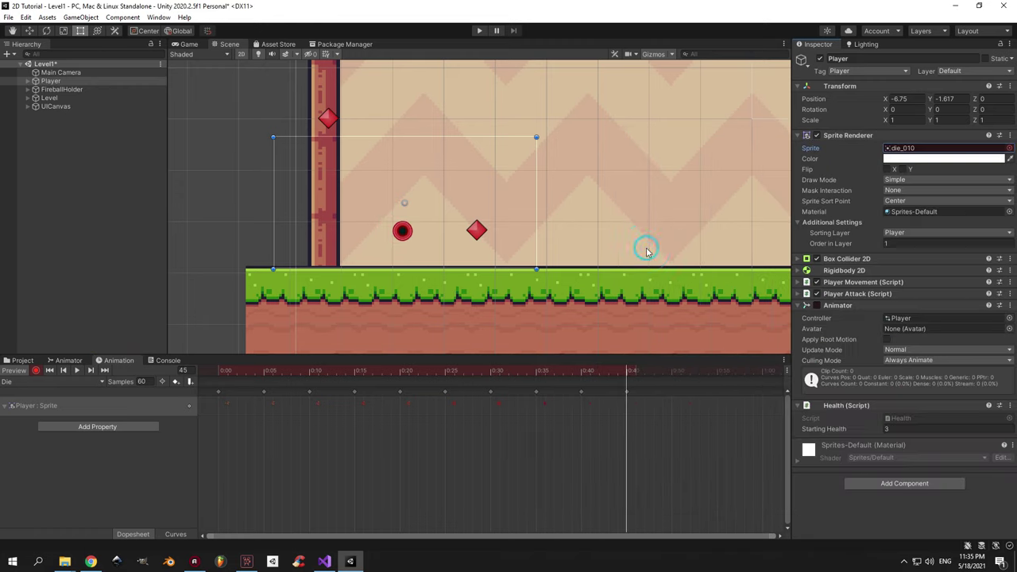
# Scrub through and play the Die animation, then turn off the scene preview.
pyautogui.moveTo(229, 371); pyautogui.dragTo(625, 378)
pyautogui.moveTo(251, 373); pyautogui.dragTo(218, 372)
pyautogui.click(77, 370)
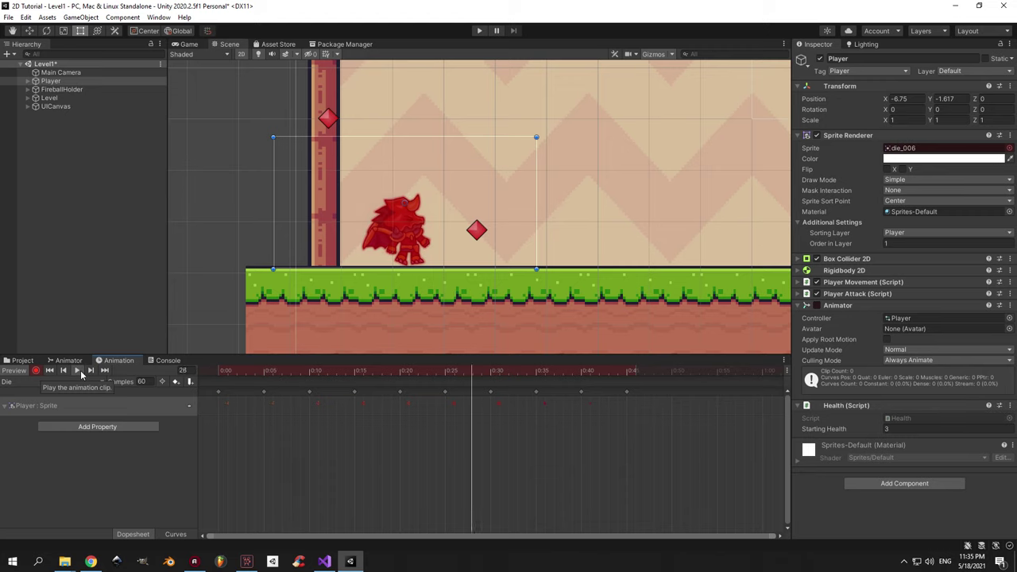
pyautogui.click(13, 371)
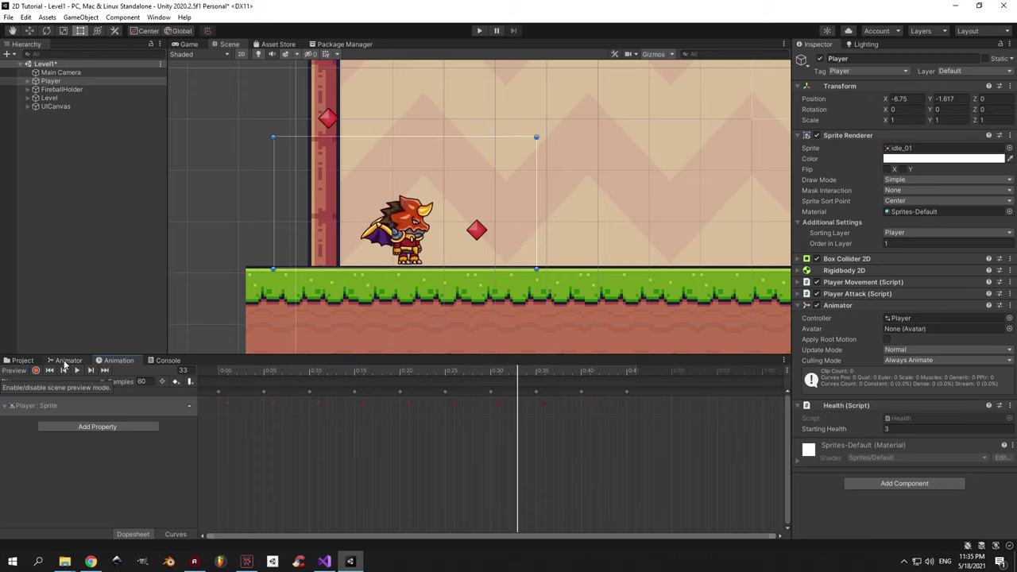
# Switch to Visual Studio and add an //iframes comment below the hurt trigger line in TakeDamage of Health.cs.
pyautogui.hotkey('alt', 'Tab')
pyautogui.click(298, 370)
pyautogui.hotkey('ctrl', 'shift', 'Left')
pyautogui.hotkey('ctrl', 'shift', 'Left')
pyautogui.hotkey('ctrl', 'shift', 'Left')
pyautogui.hotkey('ctrl', 'shift', 'Left')
pyautogui.hotkey('ctrl', 'shift', 'Left')
pyautogui.hotkey('ctrl', 'shift', 'Left')
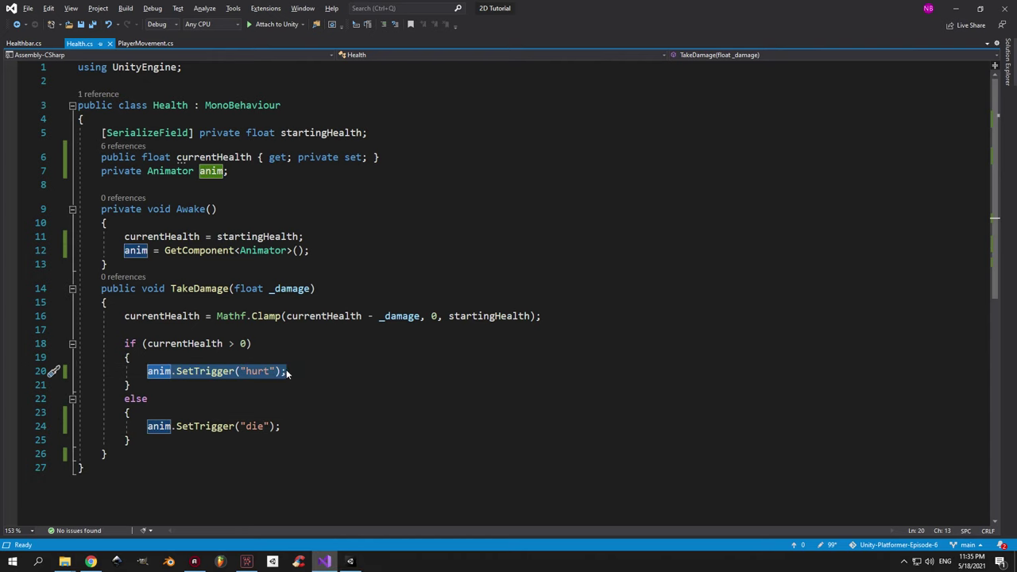
pyautogui.click(327, 370)
pyautogui.press('Return')
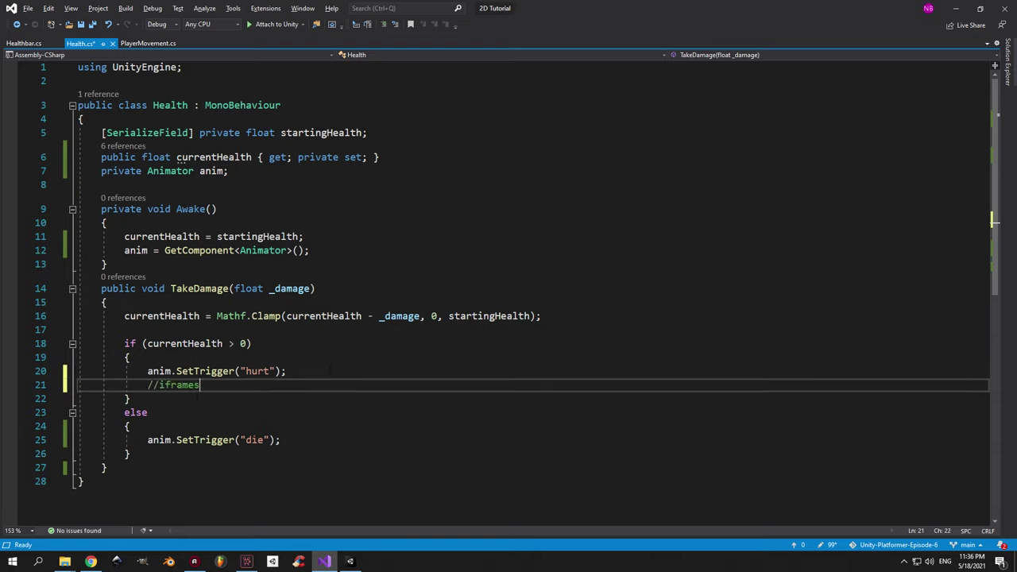
# Add GetComponent<PlayerMovement>().enabled = false; below the die trigger line in the else branch.
pyautogui.click(282, 439)
pyautogui.press('Return')
pyautogui.write('get')
pyautogui.press('Tab')
pyautogui.write('<>')
pyautogui.press('Left')
pyautogui.write('playe')
pyautogui.press('Tab')
pyautogui.write('>().enabled = false;')
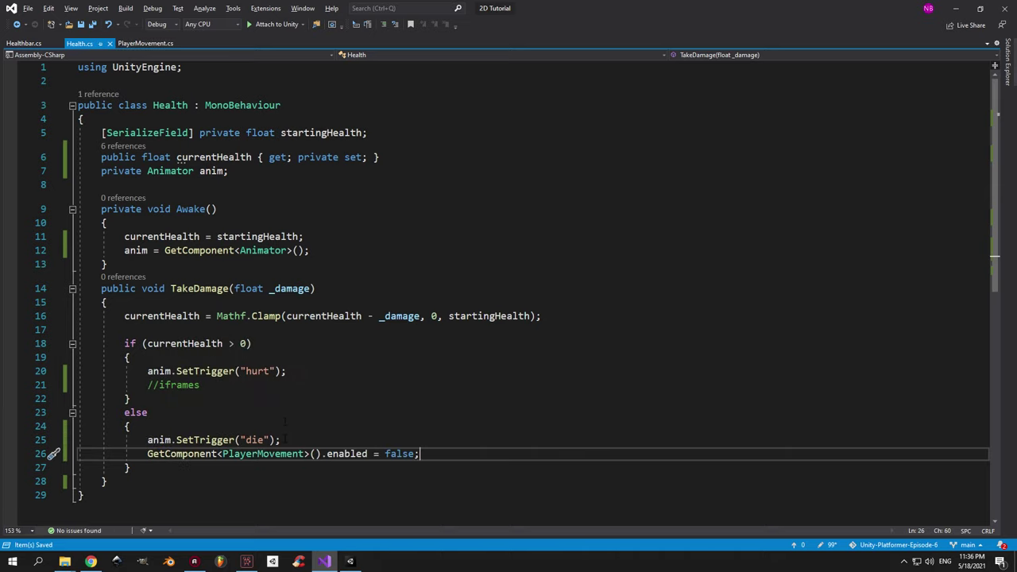
pyautogui.moveTo(129, 468); pyautogui.dragTo(79, 343)
pyautogui.click(130, 357)
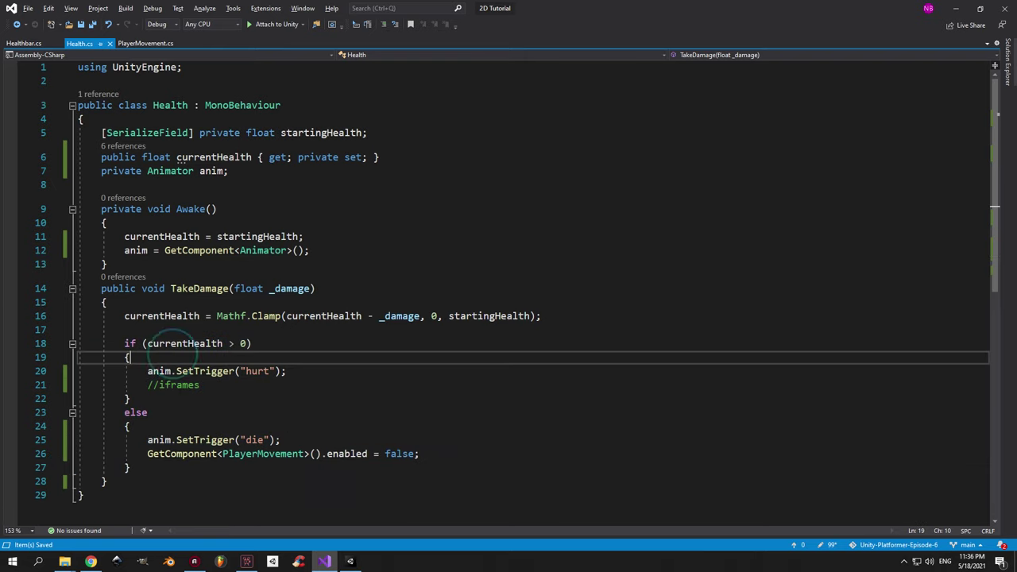
pyautogui.moveTo(419, 453); pyautogui.dragTo(78, 440)
# Declare a private bool named dead below the anim field and save Health.cs.
pyautogui.click(260, 170)
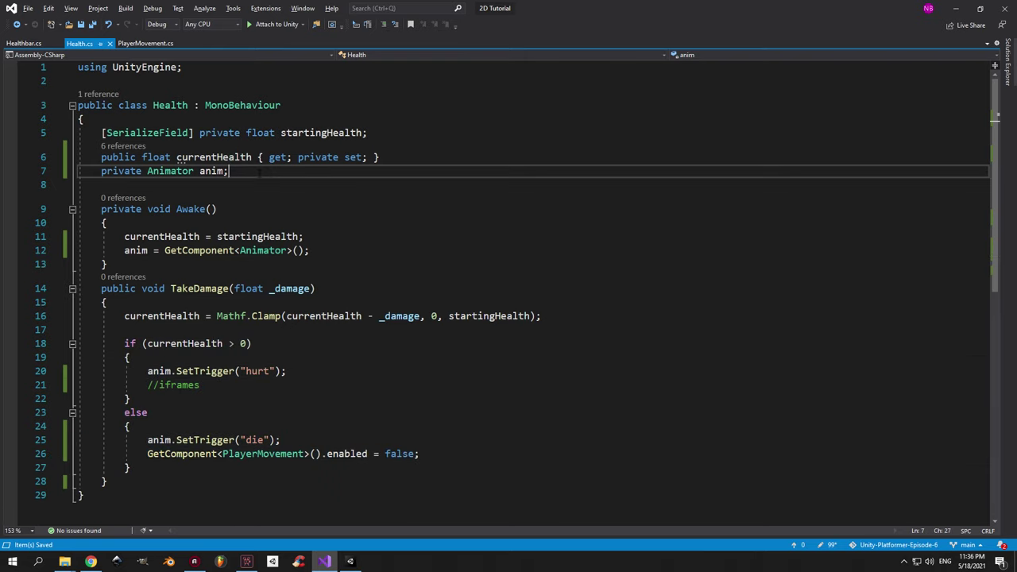
pyautogui.press('Return')
pyautogui.write('pr')
pyautogui.press('Tab')
pyautogui.write('bool dead;')
pyautogui.hotkey('ctrl', 's')
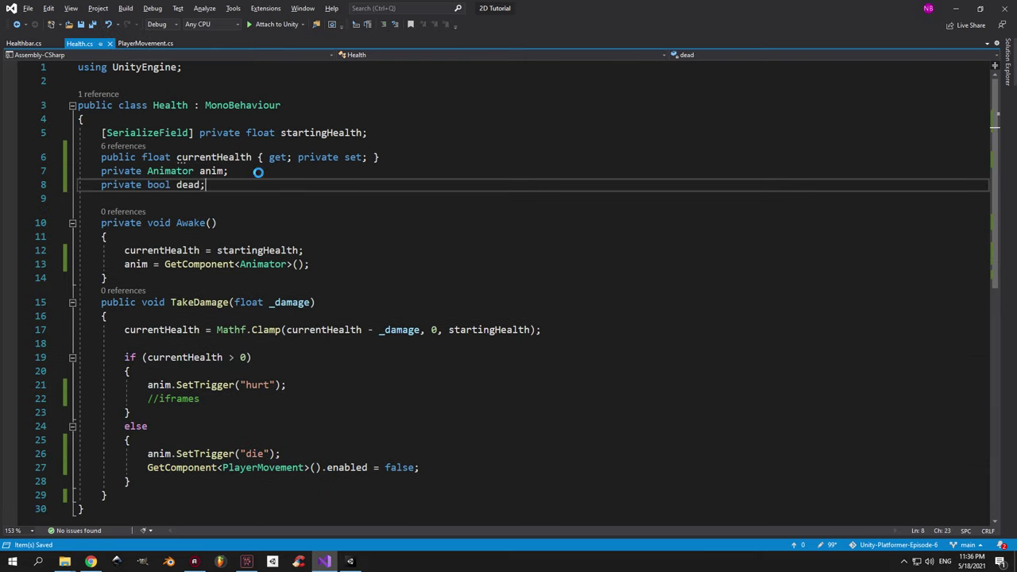
# Insert an if (!dead) block at the start of the else branch in TakeDamage.
pyautogui.scroll(-3, 265, 435)
pyautogui.click(179, 318)
pyautogui.press('Return')
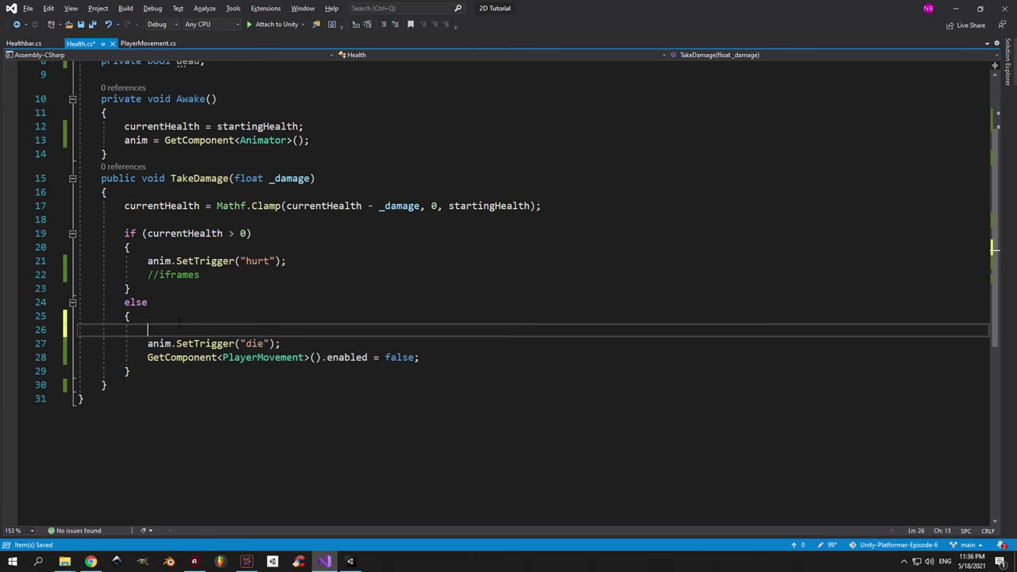
pyautogui.write('if(!dead)')
pyautogui.press('Return')
pyautogui.write('{')
pyautogui.press('Return')
# Move the die trigger line and the PlayerMovement disabling line into the if (!dead) block.
pyautogui.moveTo(419, 398); pyautogui.dragTo(78, 385)
pyautogui.hotkey('ctrl', 'x')
pyautogui.press('Up')
pyautogui.press('Up')
pyautogui.hotkey('ctrl', 'v')
pyautogui.doubleClick(276, 357)
# Add dead = true; as the last line of the if (!dead) block and save the script.
pyautogui.click(453, 371)
pyautogui.press('Return')
pyautogui.write('dead = truel;')
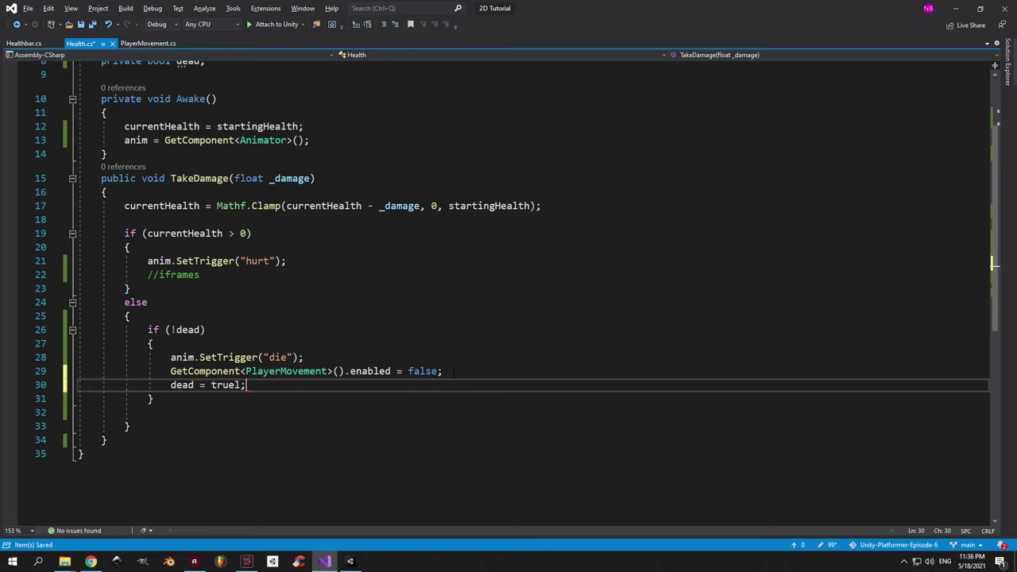
pyautogui.write(';')
pyautogui.hotkey('ctrl', 's')
pyautogui.click(158, 413)
pyautogui.scroll(3, 158, 413)
# Switch to Unity and create an empty object named Saw at the root of the Level1 scene.
pyautogui.hotkey('alt', 'Tab')
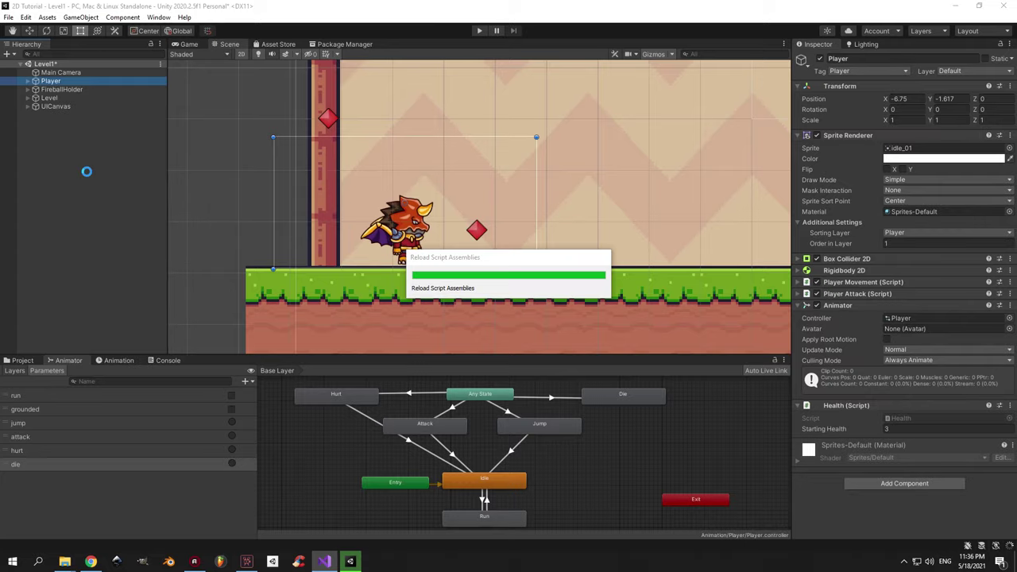
pyautogui.click(86, 177)
pyautogui.rightClick(61, 134)
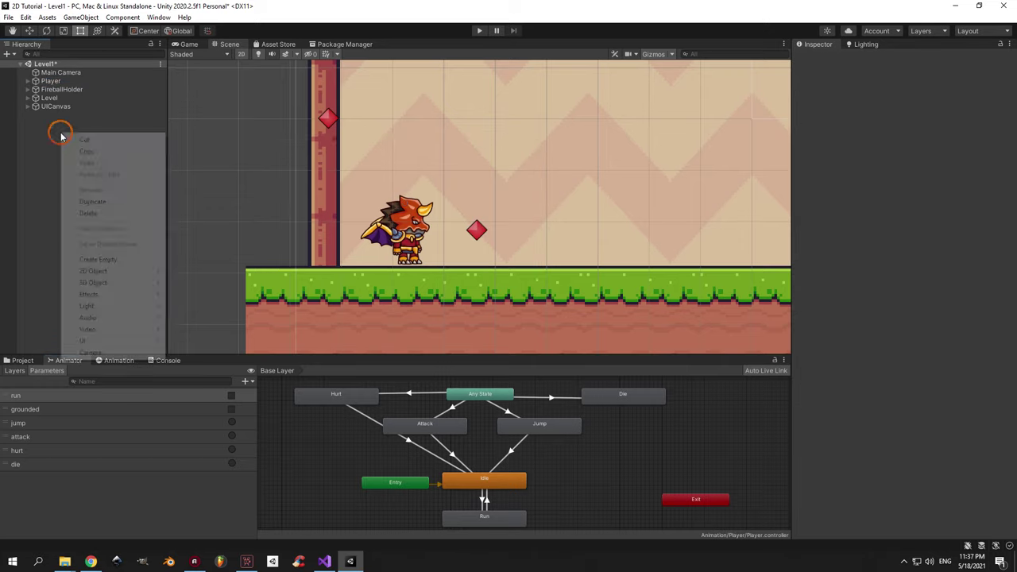
pyautogui.click(112, 259)
pyautogui.write('Saw')
pyautogui.press('Return')
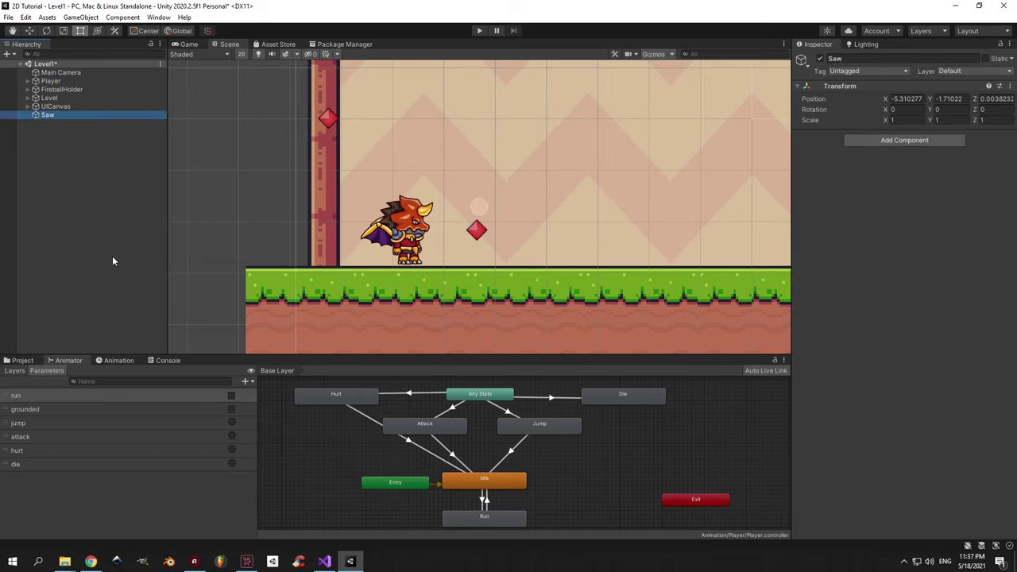
# Set the Saw's position to 0, 0, 0 and frame it in the scene view.
pyautogui.click(908, 98)
pyautogui.write('0')
pyautogui.press('Tab')
pyautogui.write('0')
pyautogui.press('Tab')
pyautogui.write('0')
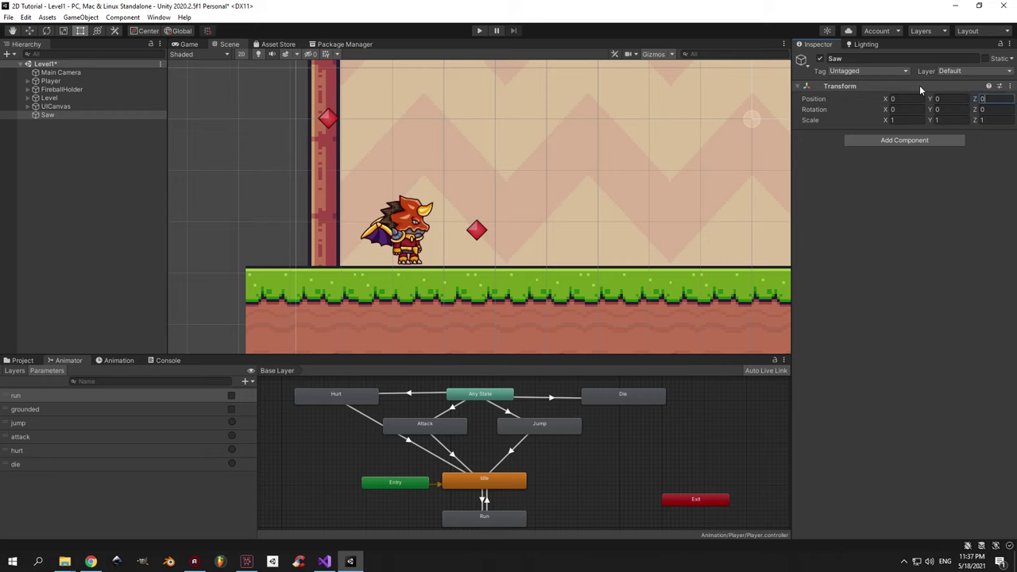
pyautogui.write('f')
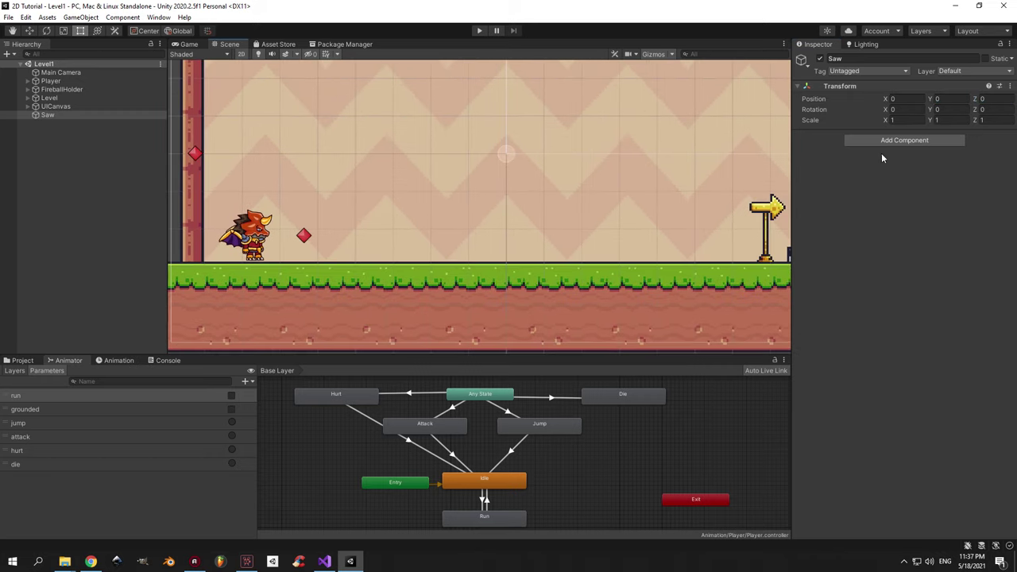
# Add a Sprite Renderer component to the Saw.
pyautogui.click(881, 139)
pyautogui.write('sprite')
pyautogui.press('Down')
pyautogui.press('Down')
pyautogui.press('Return')
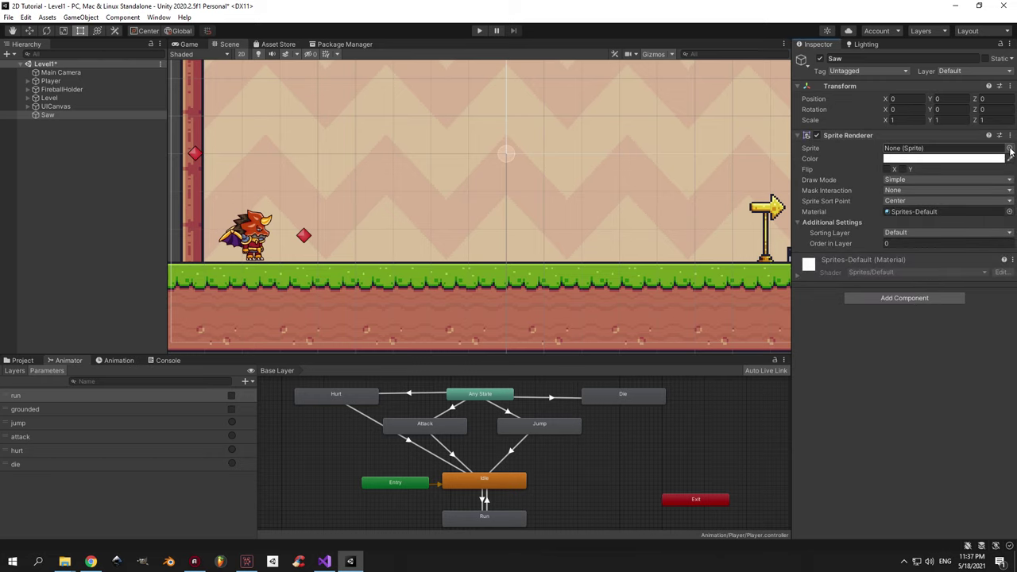
pyautogui.click(1008, 151)
pyautogui.write('saw')
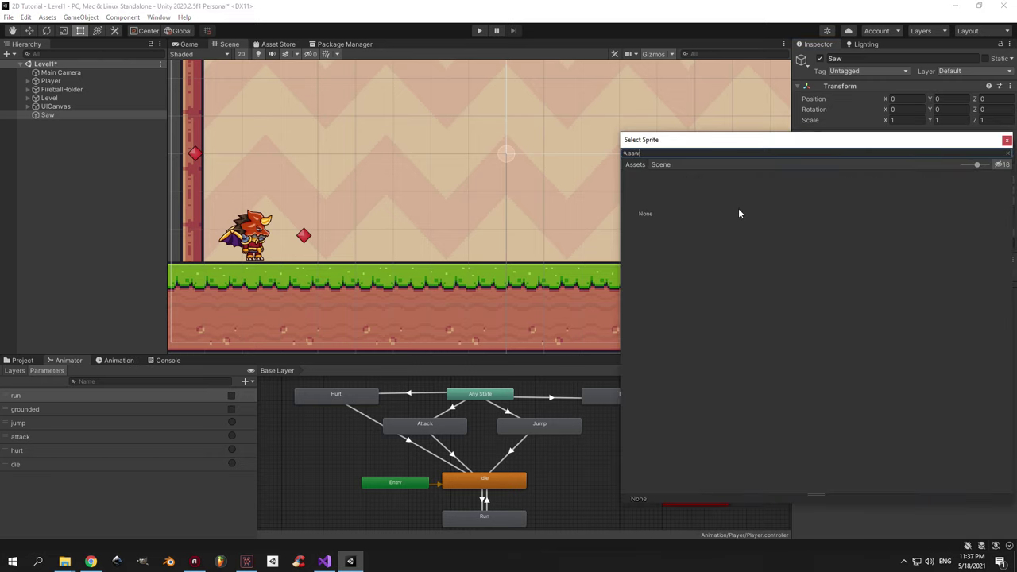
pyautogui.press('Escape')
# Find the Saw folder within the Pixel Adventure 1 sprite assets and select its Off sprite.
pyautogui.click(22, 360)
pyautogui.click(35, 473)
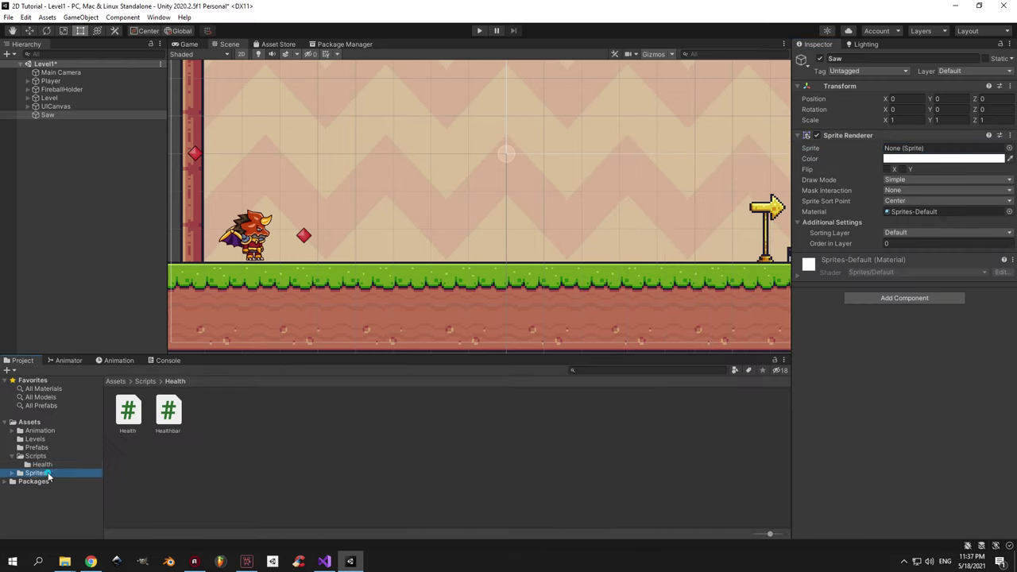
pyautogui.click(170, 415)
pyautogui.doubleClick(169, 414)
pyautogui.doubleClick(128, 409)
pyautogui.click(602, 369)
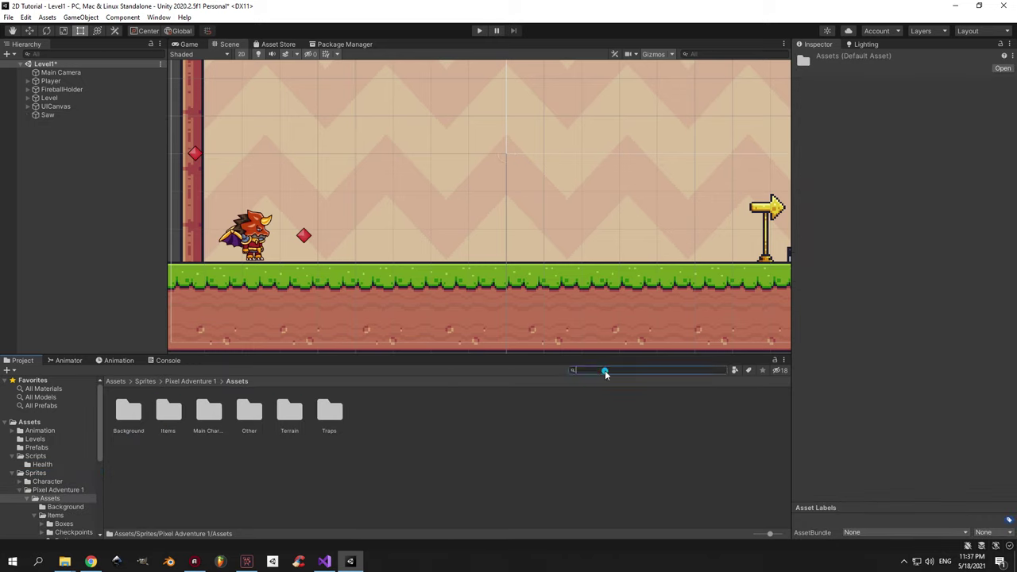
pyautogui.write('saw')
pyautogui.doubleClick(126, 417)
pyautogui.click(169, 410)
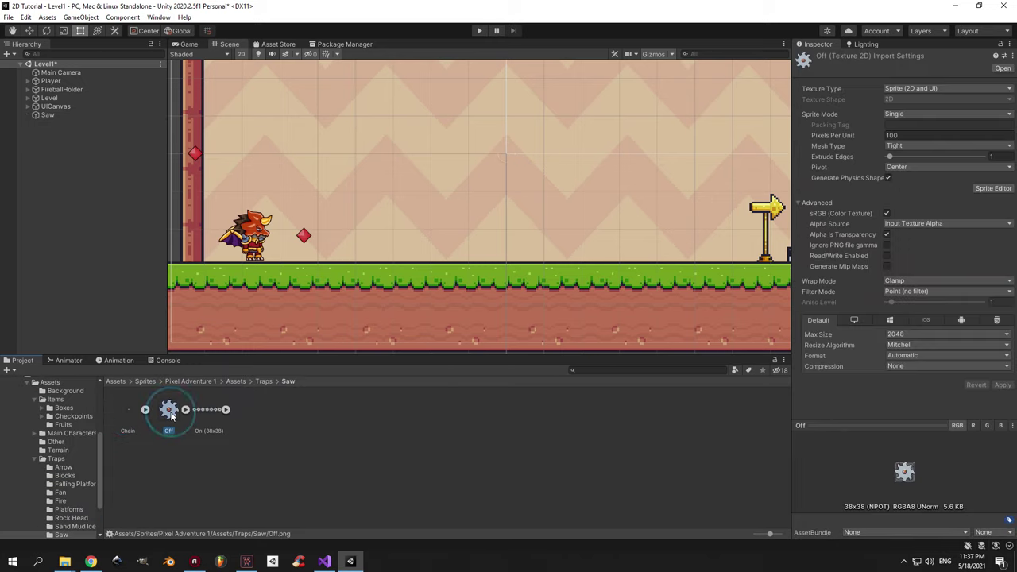
pyautogui.click(42, 116)
pyautogui.click(170, 411)
pyautogui.click(652, 369)
pyautogui.write('saw')
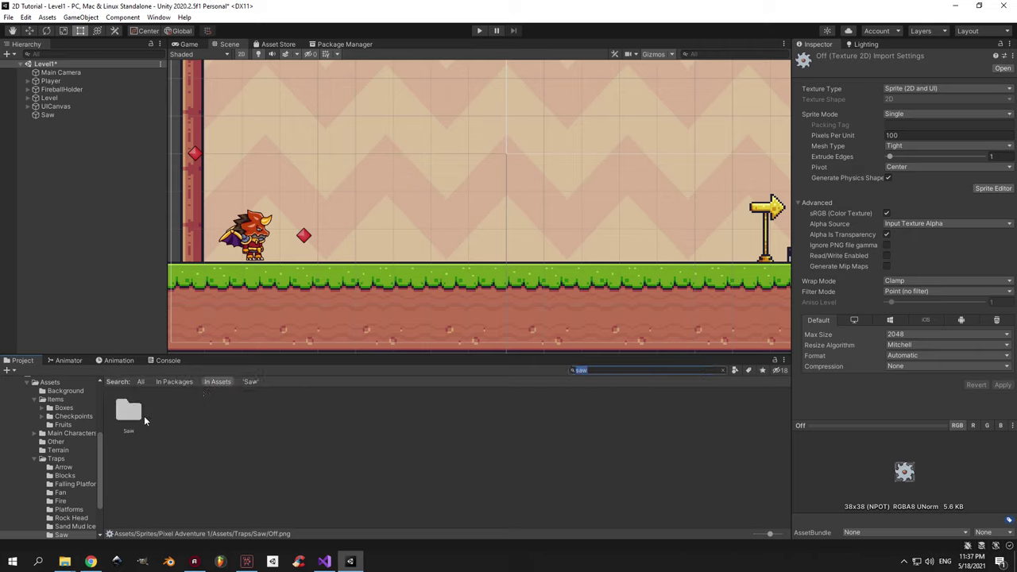
pyautogui.hotkey('ctrl', 'z')
pyautogui.hotkey('ctrl', 'z')
pyautogui.hotkey('ctrl', 'z')
# Assign the Off sprite to the Saw's Sprite Renderer and set its sorting layer to Foreground.
pyautogui.moveTo(169, 409); pyautogui.dragTo(942, 149)
pyautogui.scroll(-1, 477, 175)
pyautogui.moveTo(438, 153); pyautogui.dragTo(398, 166, button='middle')
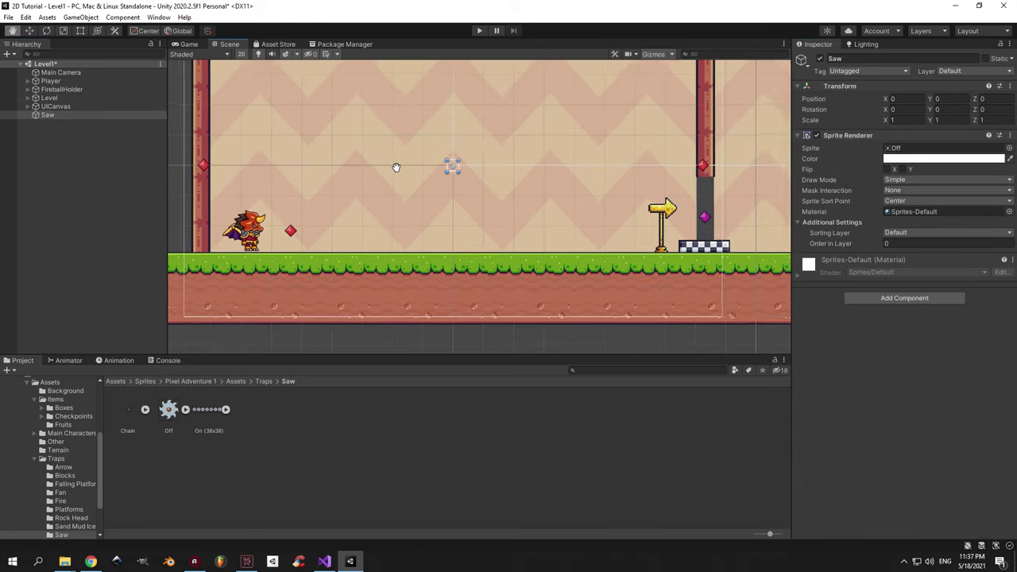
pyautogui.scroll(1, 398, 166)
pyautogui.click(898, 233)
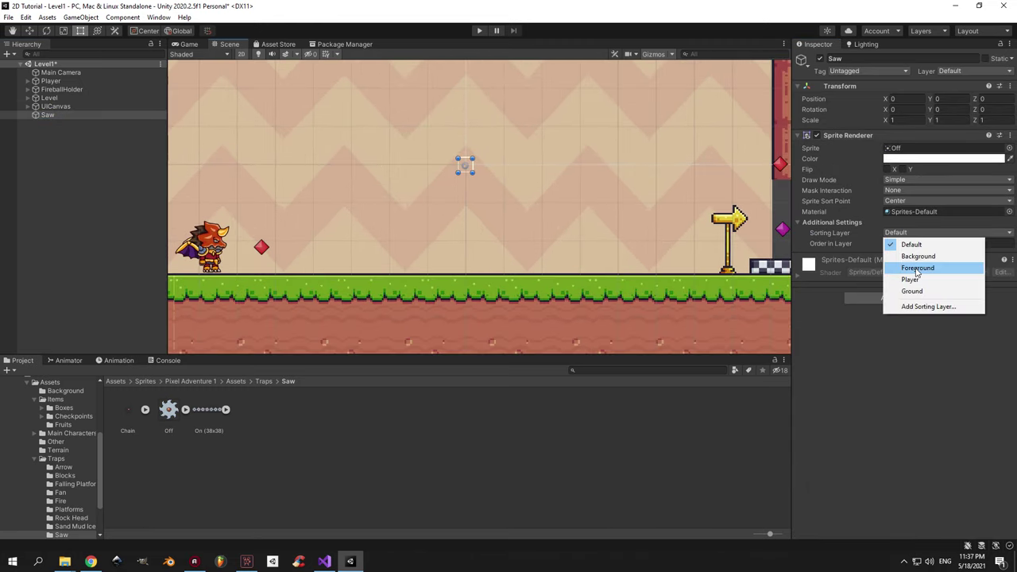
pyautogui.click(917, 269)
# Set the Saw's scale to 5 on the X, Y and Z axes.
pyautogui.scroll(2, 498, 193)
pyautogui.scroll(-1, 498, 193)
pyautogui.click(902, 120)
pyautogui.write('5')
pyautogui.press('Tab')
pyautogui.write('5')
pyautogui.press('Tab')
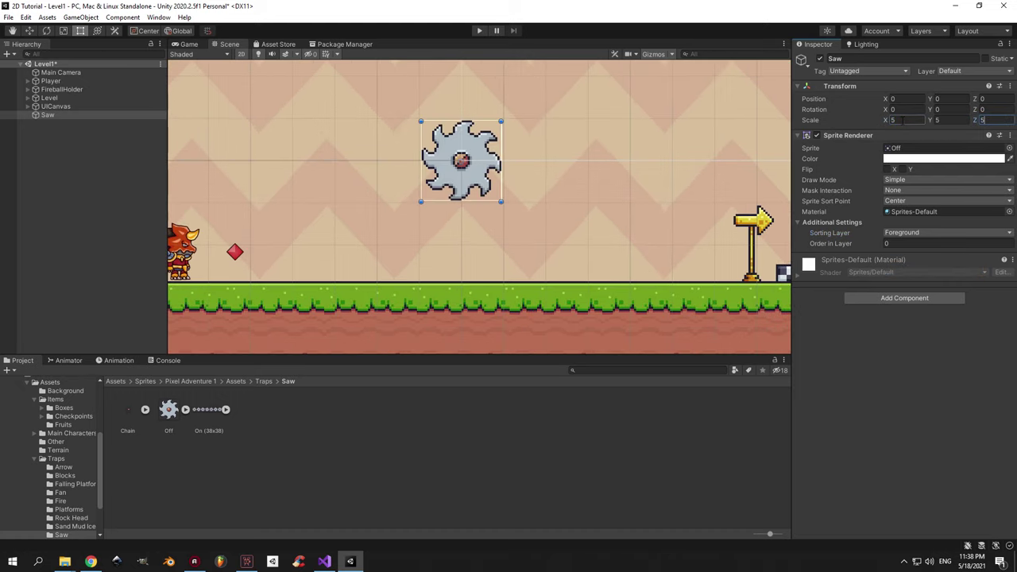
pyautogui.write('5')
# Move the Saw straight down to about Y -2.87 so its lower half sits in the ground.
pyautogui.click(29, 30)
pyautogui.moveTo(463, 120); pyautogui.dragTo(467, 245)
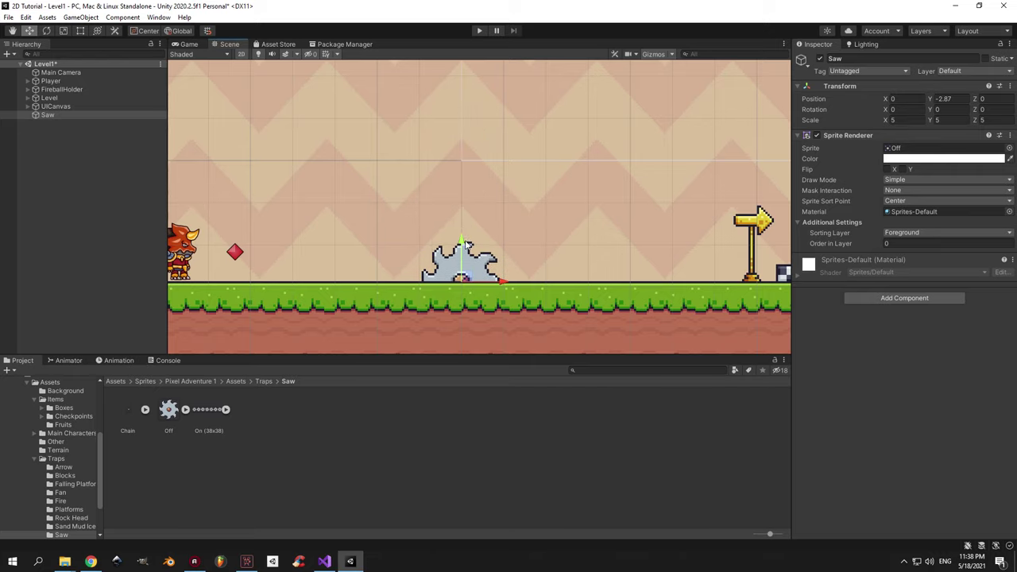
pyautogui.scroll(-1, 457, 217)
# Add a Box Collider 2D to the Saw and make it a trigger.
pyautogui.click(875, 297)
pyautogui.write('box')
pyautogui.press('Up')
pyautogui.press('Return')
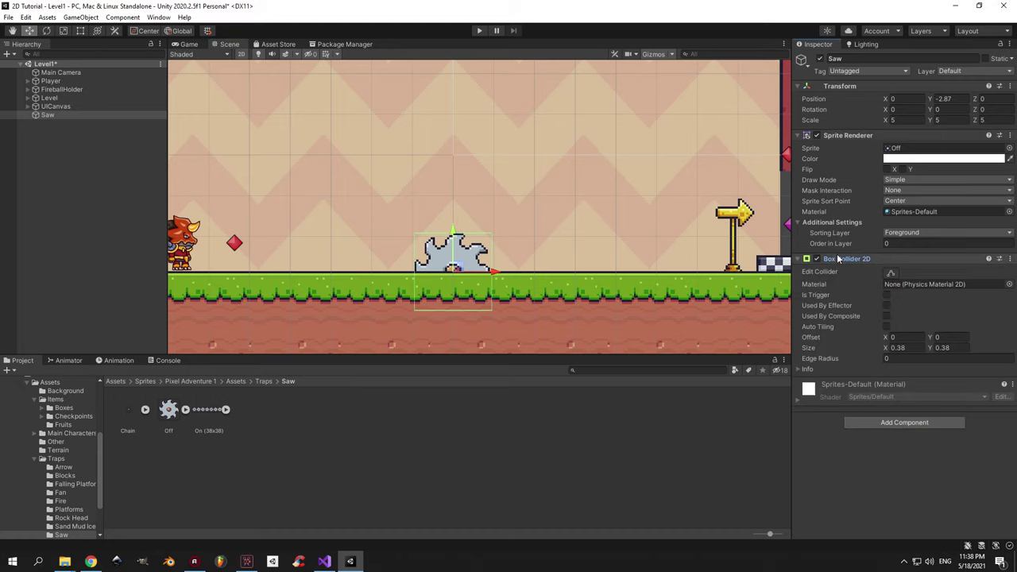
pyautogui.click(887, 295)
pyautogui.click(840, 257)
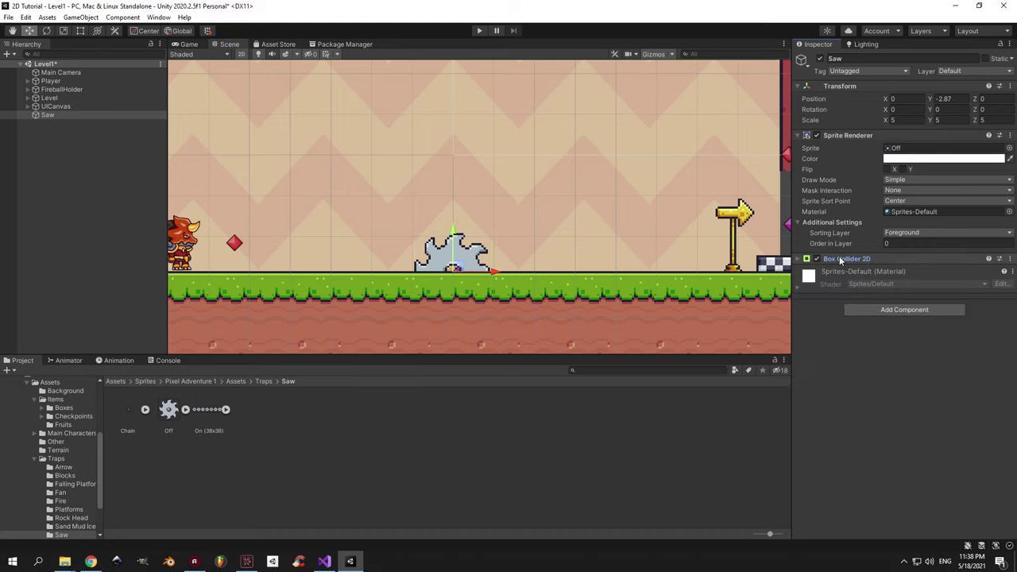
# Add an Animator component to the Saw.
pyautogui.click(903, 311)
pyautogui.press('BackSpace')
pyautogui.write('enemy')
pyautogui.press('Return')
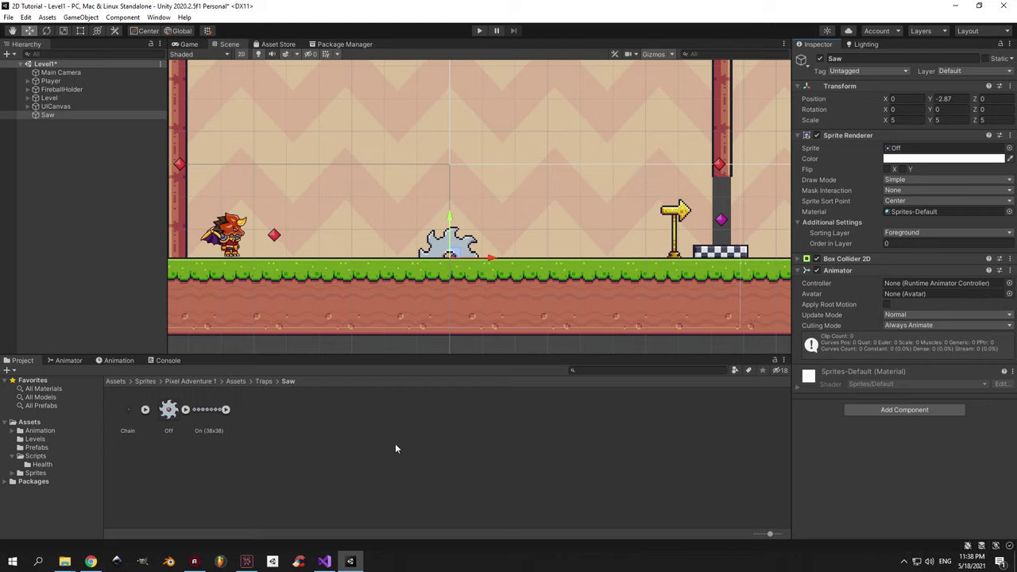
# Examine the frames of the On (38x38) saw sprite sheet one by one, then select the Saw object.
pyautogui.click(225, 409)
pyautogui.click(250, 409)
pyautogui.press('Right')
pyautogui.press('Right')
pyautogui.press('Right')
pyautogui.press('Right')
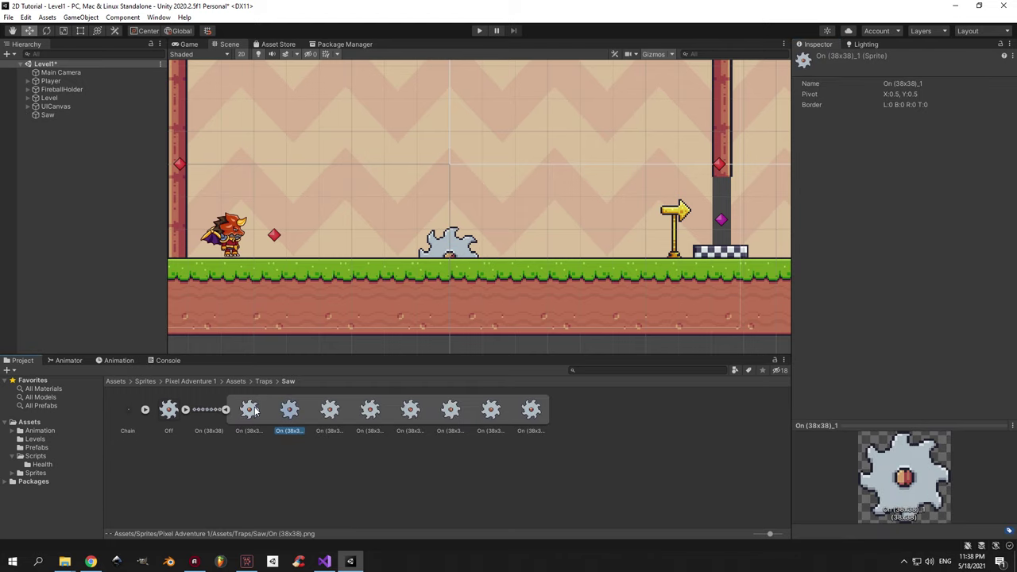
pyautogui.press('Right')
pyautogui.press('Right')
pyautogui.press('Right')
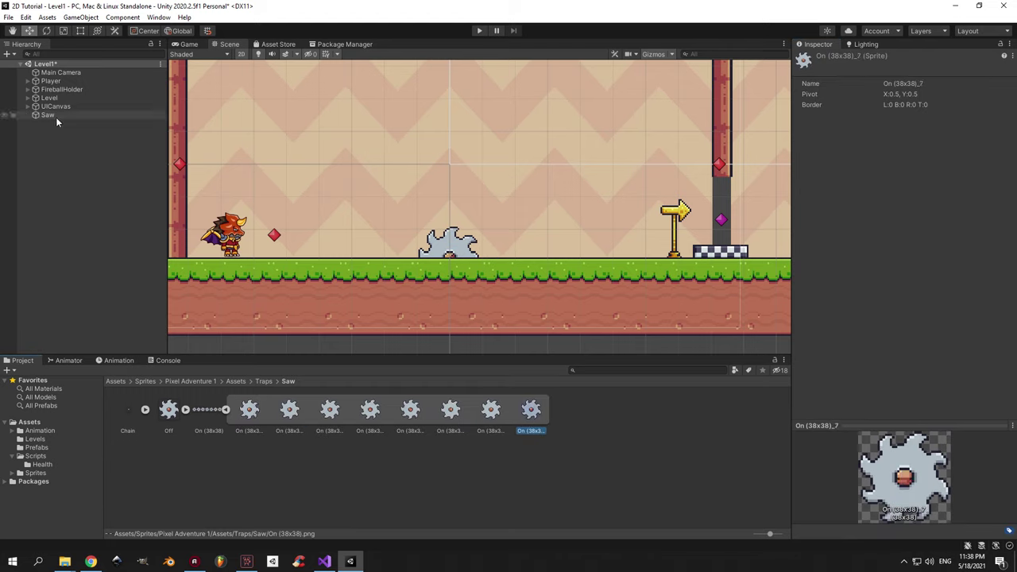
pyautogui.click(48, 114)
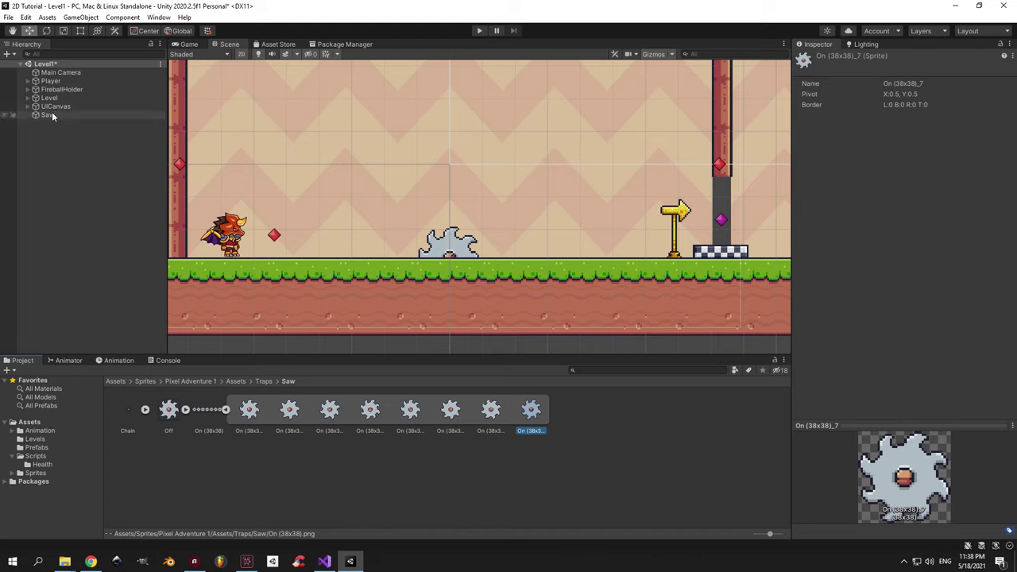
# Create a folder named Traps inside the Animation folder and open it.
pyautogui.click(48, 430)
pyautogui.rightClick(217, 425)
pyautogui.moveTo(350, 147)
pyautogui.click(411, 151)
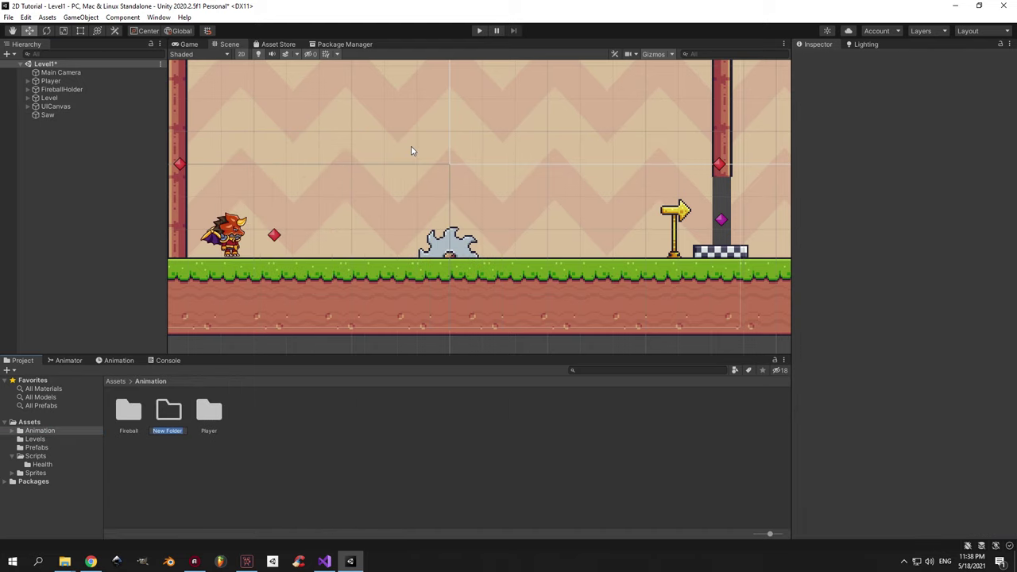
pyautogui.write('Traps')
pyautogui.press('Return')
pyautogui.press('Return')
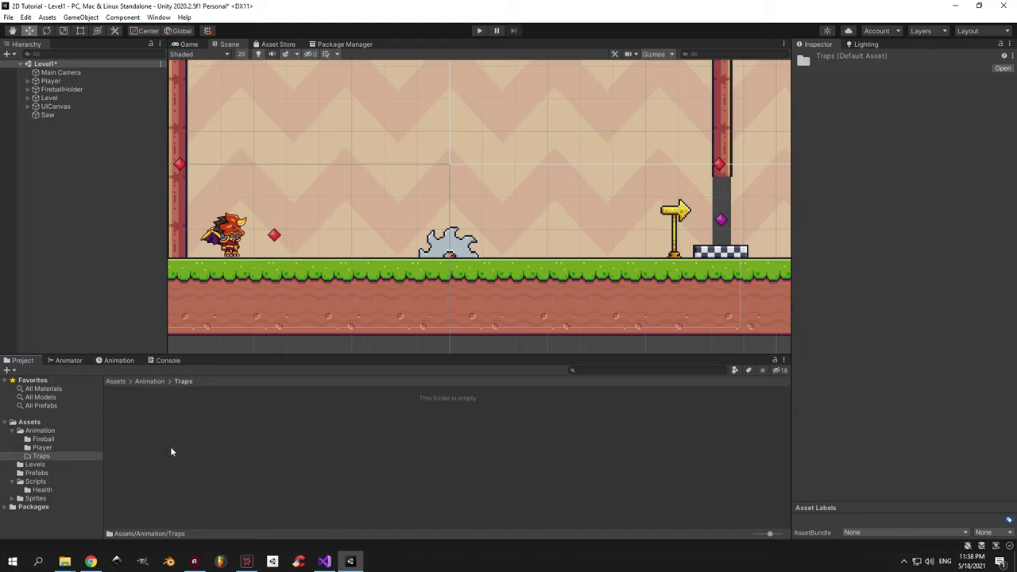
# Create a subfolder named Saw inside the Traps folder and open it.
pyautogui.rightClick(178, 446)
pyautogui.moveTo(302, 169)
pyautogui.click(357, 144)
pyautogui.write('Saw')
pyautogui.press('Return')
pyautogui.press('Return')
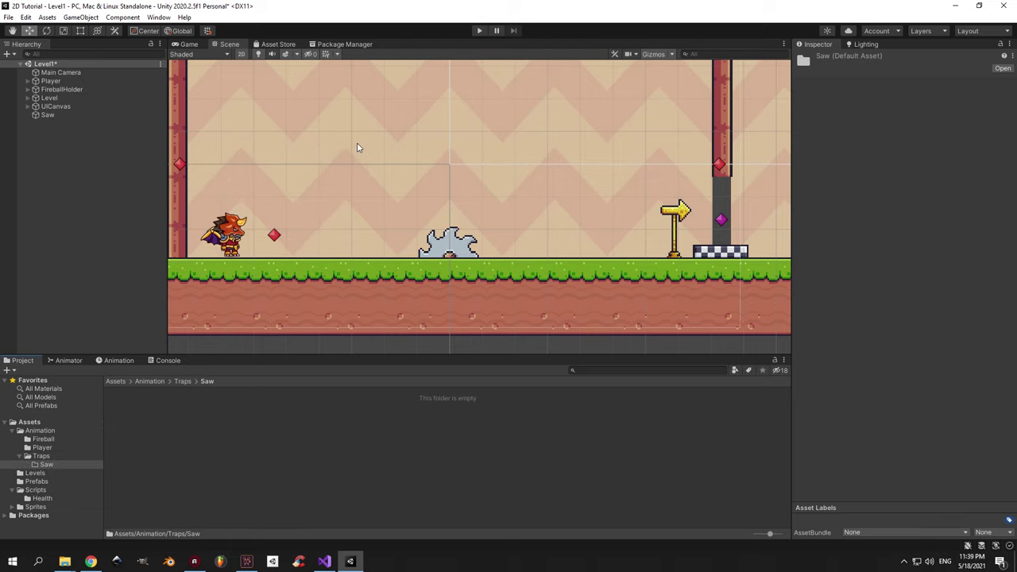
# Create an Animator Controller named Saw in this folder and assign it as the controller of the Saw object's Animator.
pyautogui.rightClick(144, 438)
pyautogui.moveTo(245, 163)
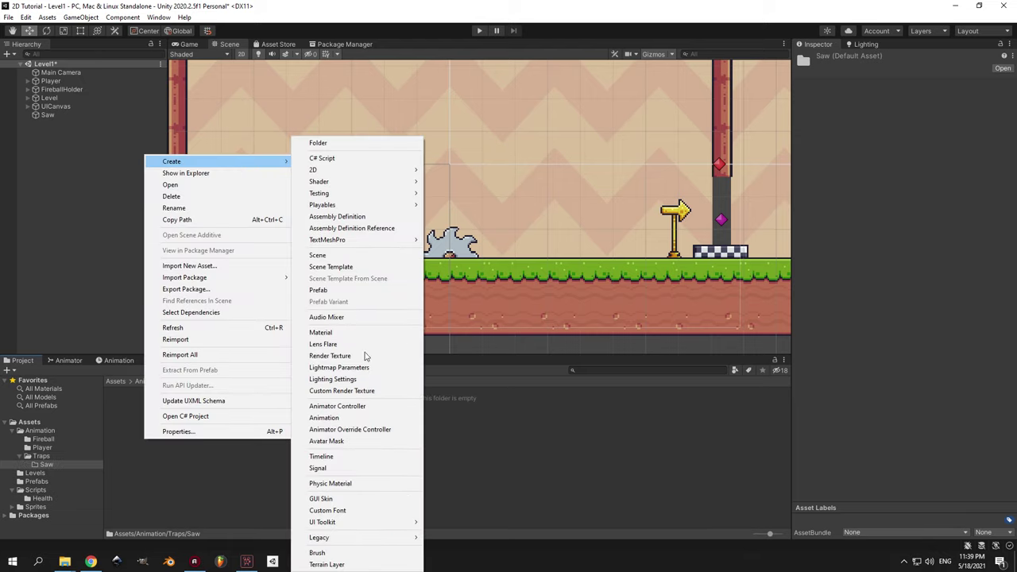
pyautogui.click(369, 404)
pyautogui.write('Saw')
pyautogui.press('Return')
pyautogui.click(48, 115)
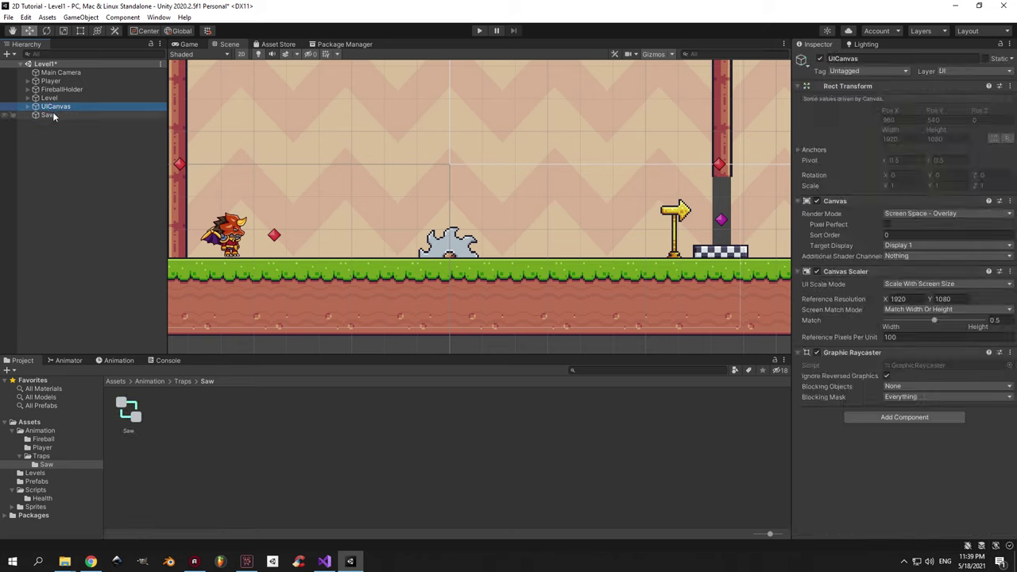
pyautogui.moveTo(907, 294); pyautogui.dragTo(913, 283)
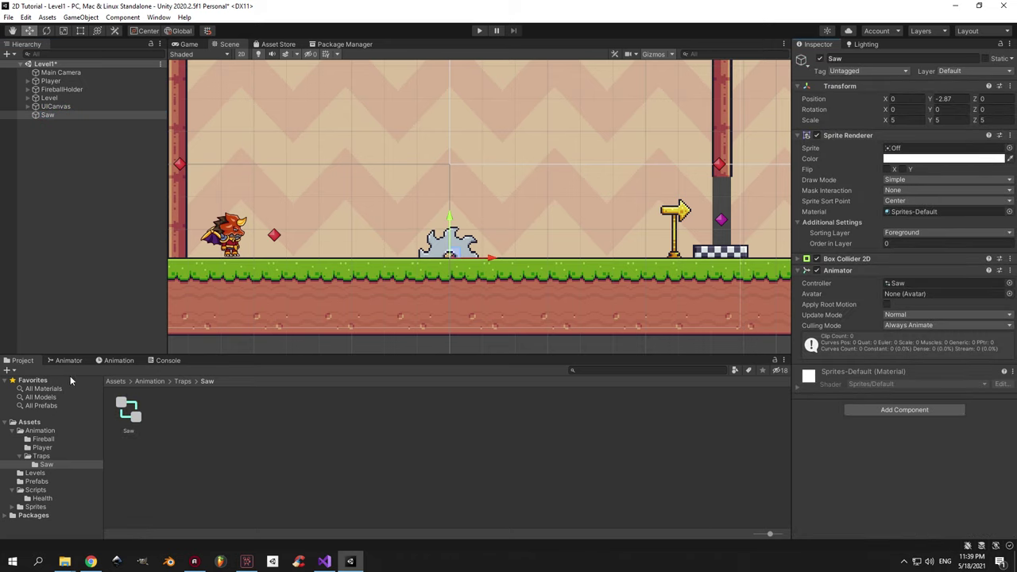
# Create an animation clip named Saw for the Saw object, save it in the Saw folder, and turn on keyframe recording.
pyautogui.click(119, 361)
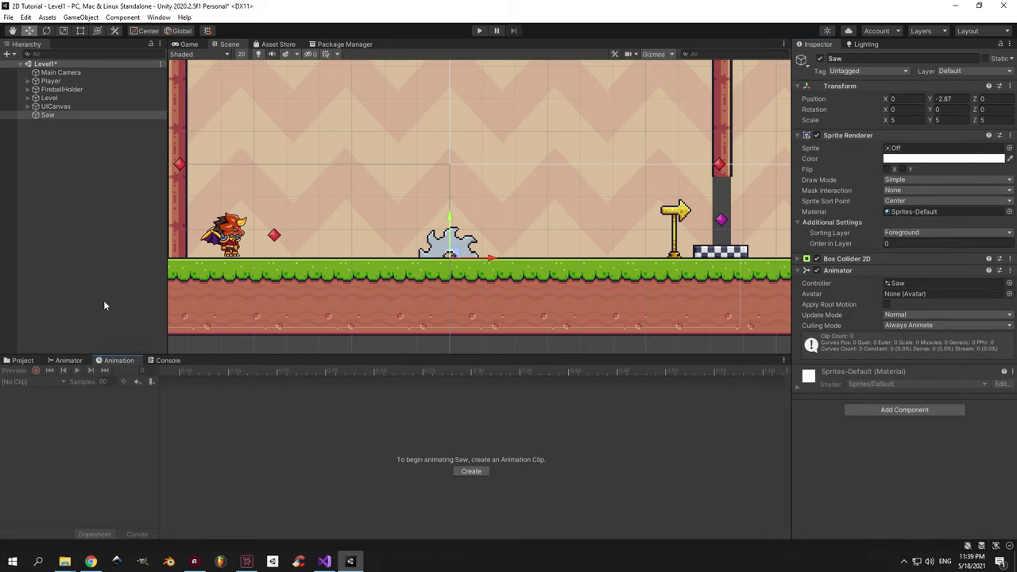
pyautogui.click(471, 471)
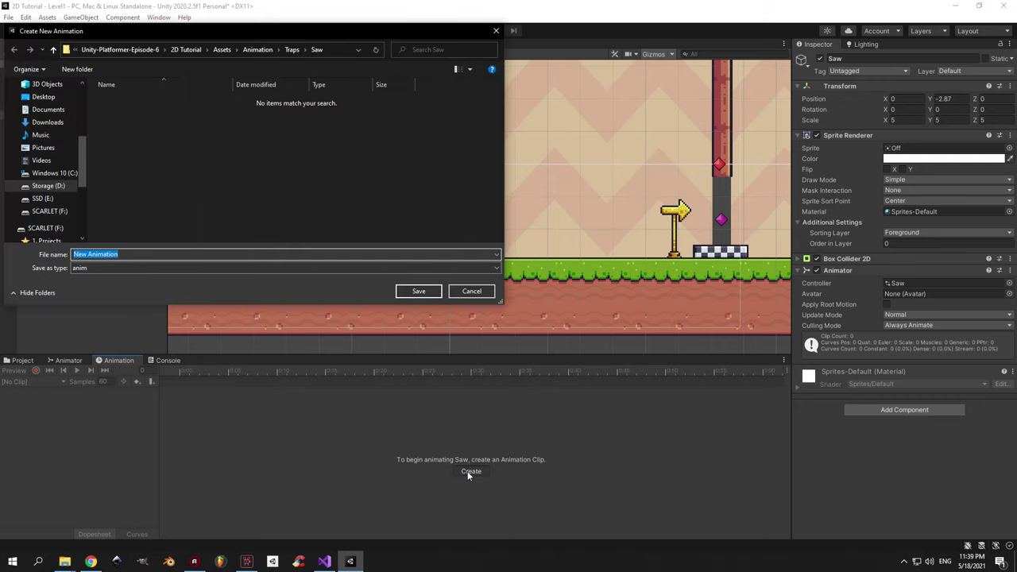
pyautogui.write('Saw')
pyautogui.press('Return')
pyautogui.click(36, 370)
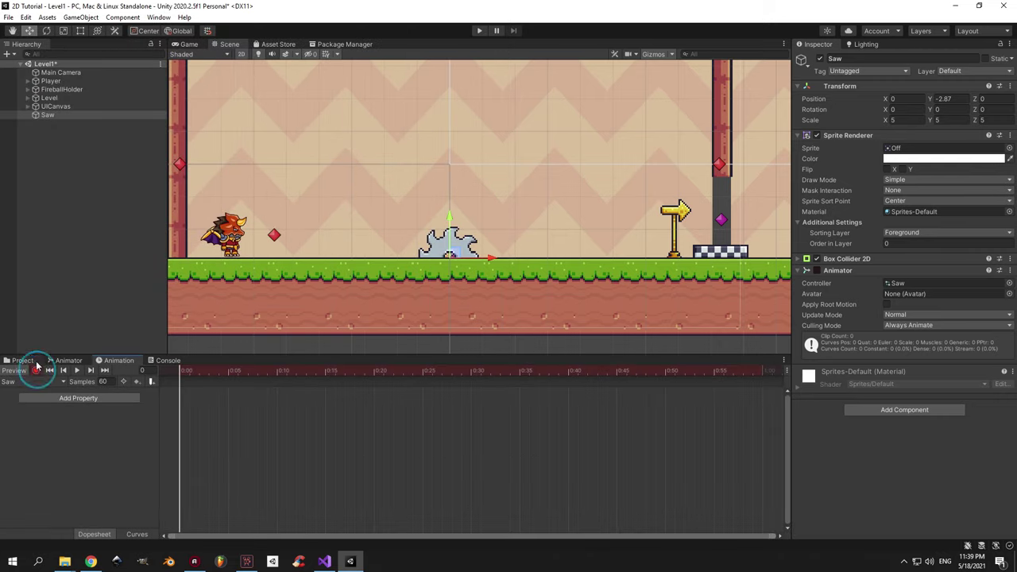
# Locate the saw sprites in the project through the Saw's assigned sprite and dock the Animation window beside the Game view.
pyautogui.click(22, 360)
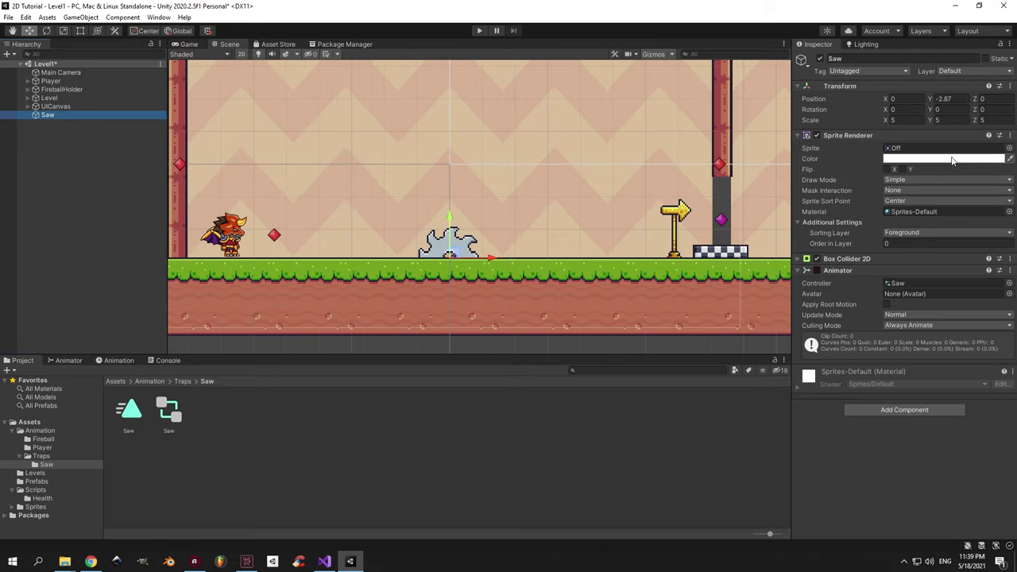
pyautogui.click(893, 148)
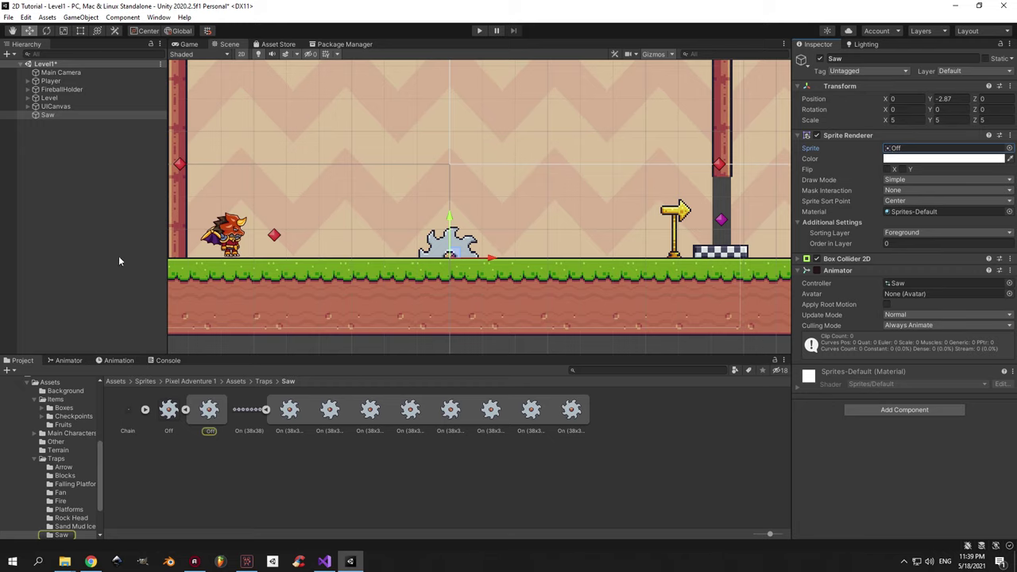
pyautogui.click(111, 361)
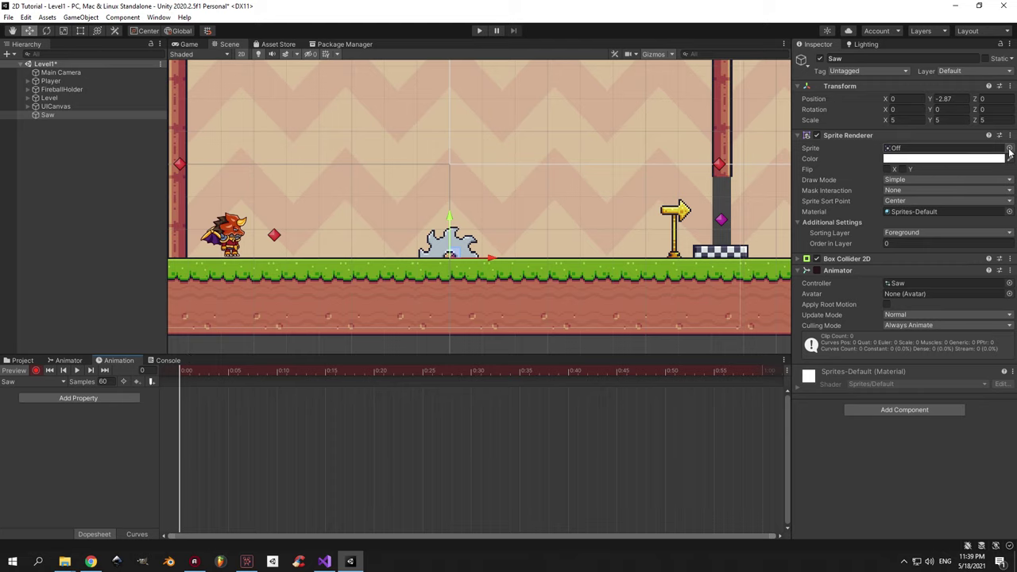
pyautogui.moveTo(116, 361); pyautogui.dragTo(231, 46)
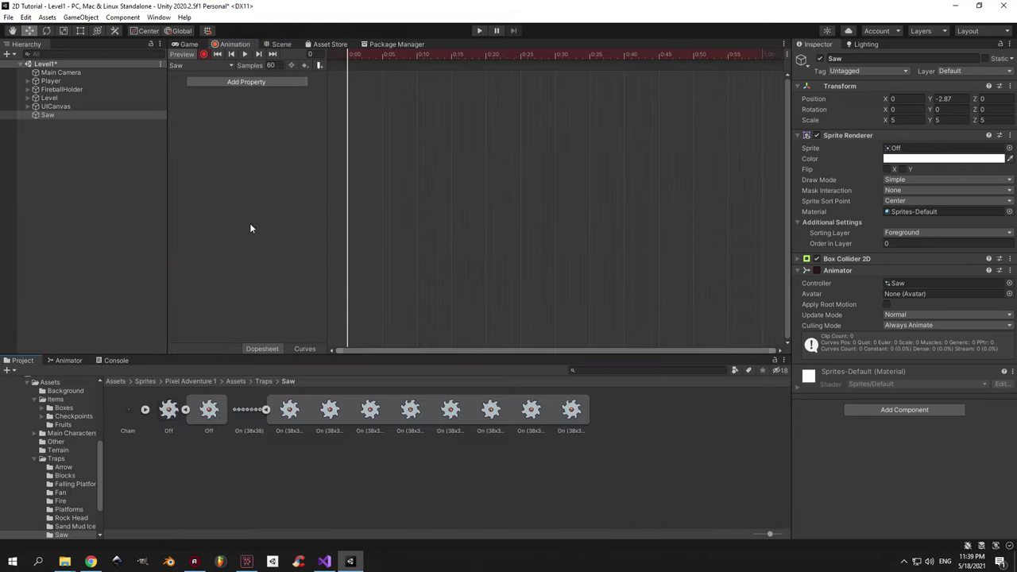
# Place the eight On (38x38) saw sprites as keyframes in the clip, one every five frames from 0:00 to 0:35.
pyautogui.moveTo(290, 411); pyautogui.dragTo(356, 69)
pyautogui.click(382, 56)
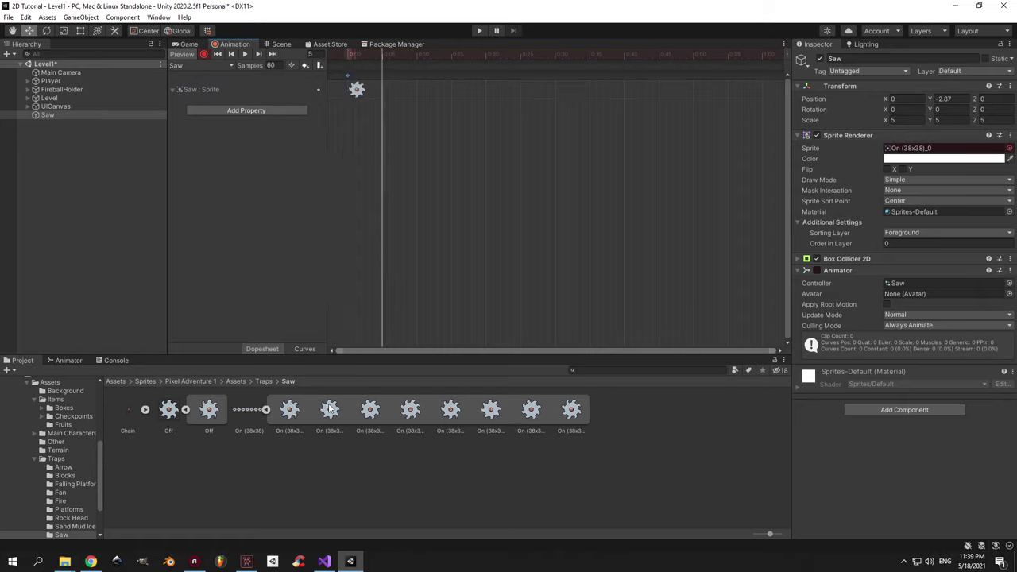
pyautogui.moveTo(326, 415); pyautogui.dragTo(385, 76)
pyautogui.click(417, 53)
pyautogui.moveTo(381, 298); pyautogui.dragTo(420, 77)
pyautogui.click(450, 53)
pyautogui.moveTo(410, 409); pyautogui.dragTo(520, 54)
pyautogui.click(485, 52)
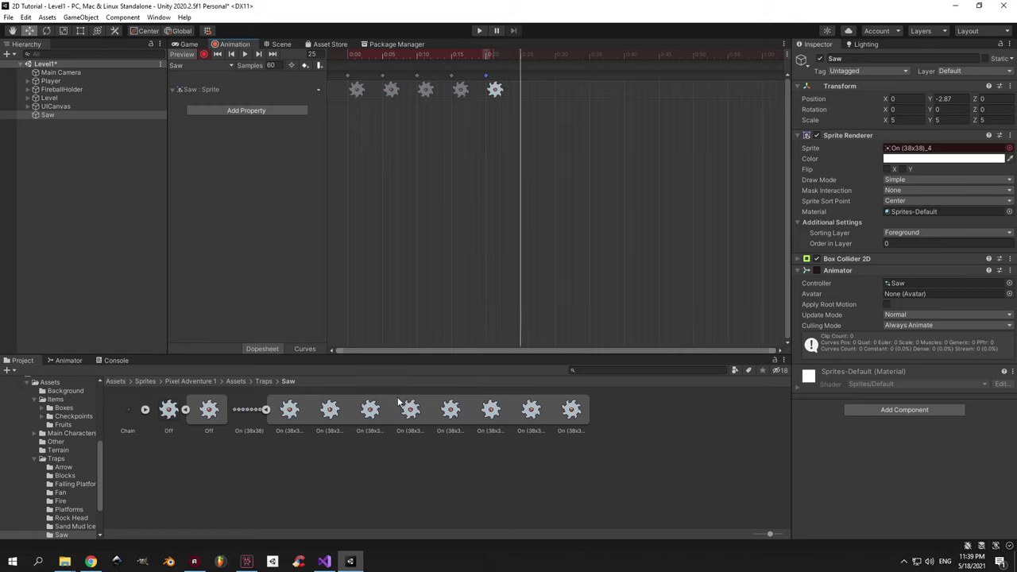
pyautogui.moveTo(510, 93); pyautogui.dragTo(555, 54)
pyautogui.moveTo(531, 410); pyautogui.dragTo(589, 53)
pyautogui.moveTo(571, 410); pyautogui.dragTo(590, 79)
pyautogui.moveTo(562, 53); pyautogui.dragTo(596, 53)
# Dock the Animation window back beside the Project window, then play the Saw clip and end the preview.
pyautogui.moveTo(231, 46); pyautogui.dragTo(68, 365)
pyautogui.moveTo(242, 370); pyautogui.dragTo(224, 370)
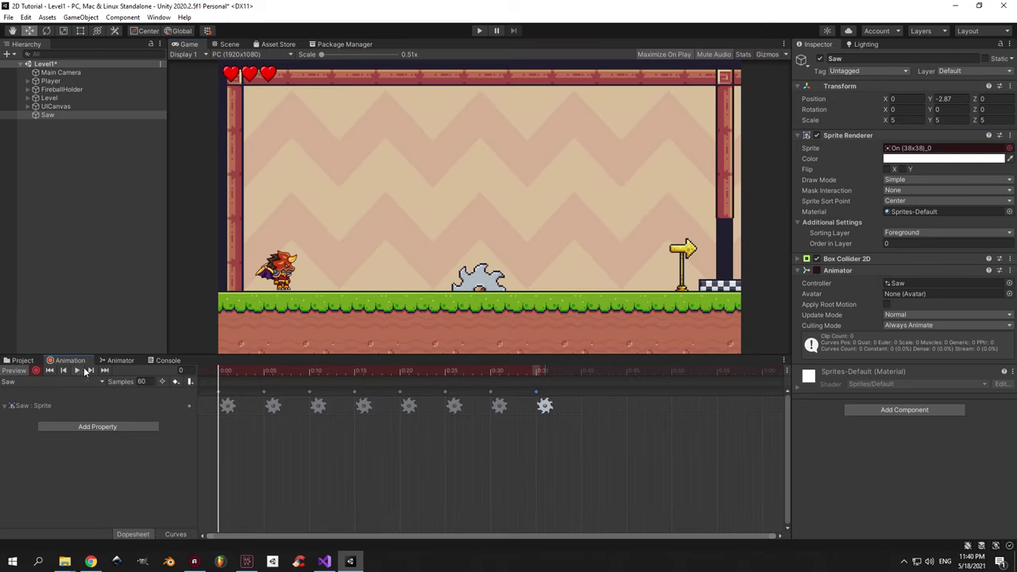
pyautogui.click(79, 370)
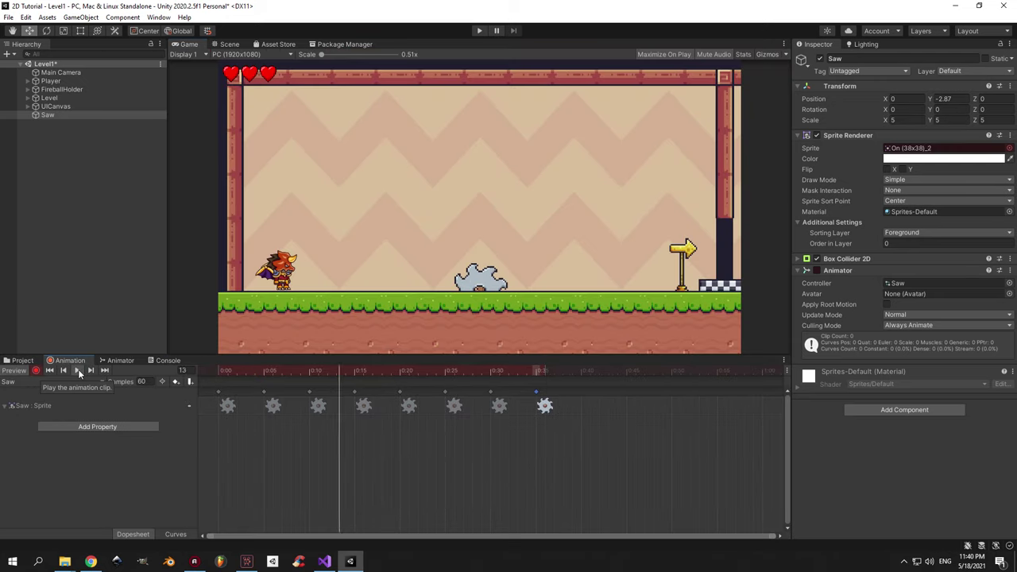
pyautogui.click(13, 370)
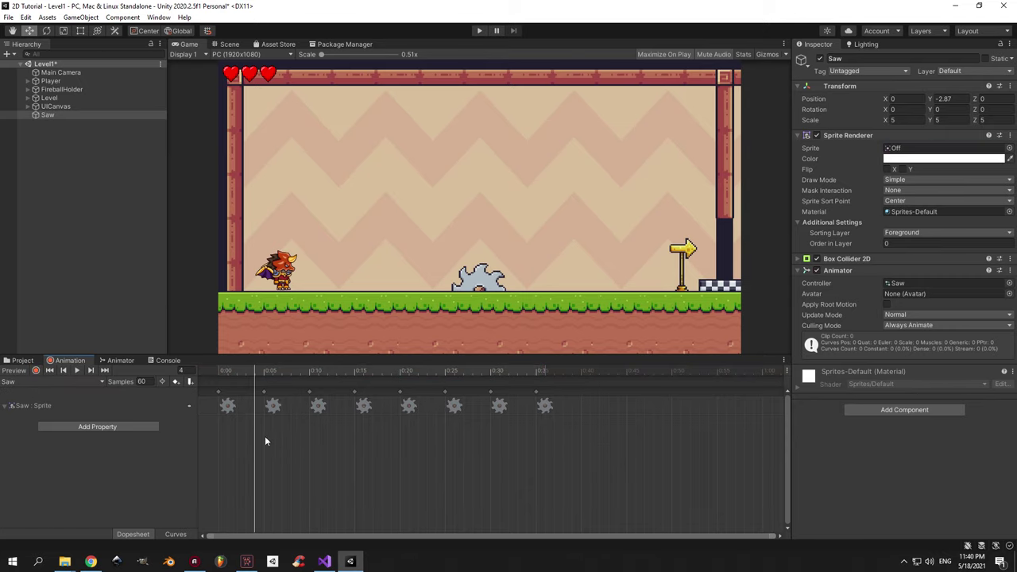
# Compress all the Saw sprite keyframes so the last one sits at 0:20, and replay the clip.
pyautogui.hotkey('ctrl', 'a')
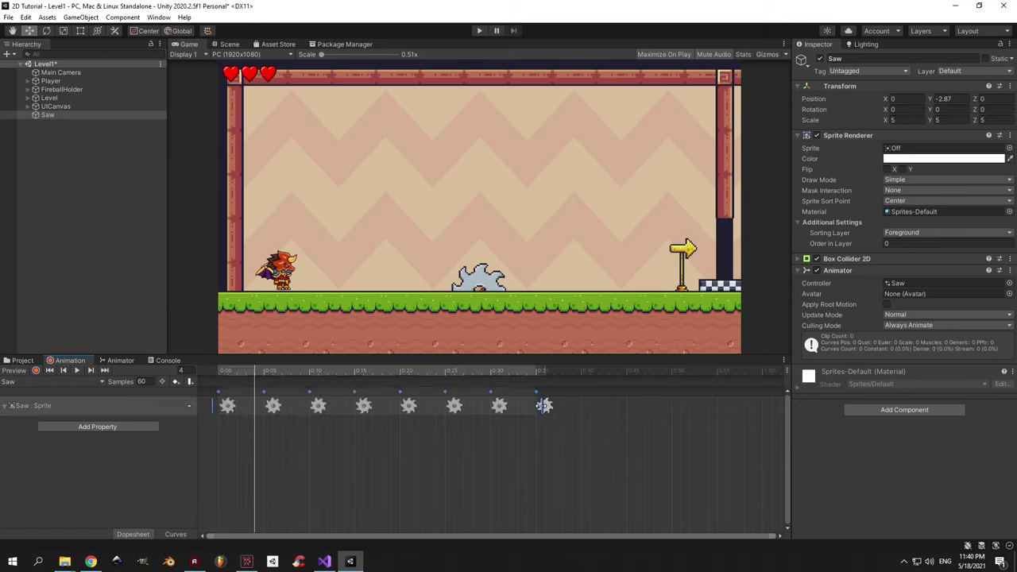
pyautogui.moveTo(543, 406); pyautogui.dragTo(409, 406)
pyautogui.click(78, 371)
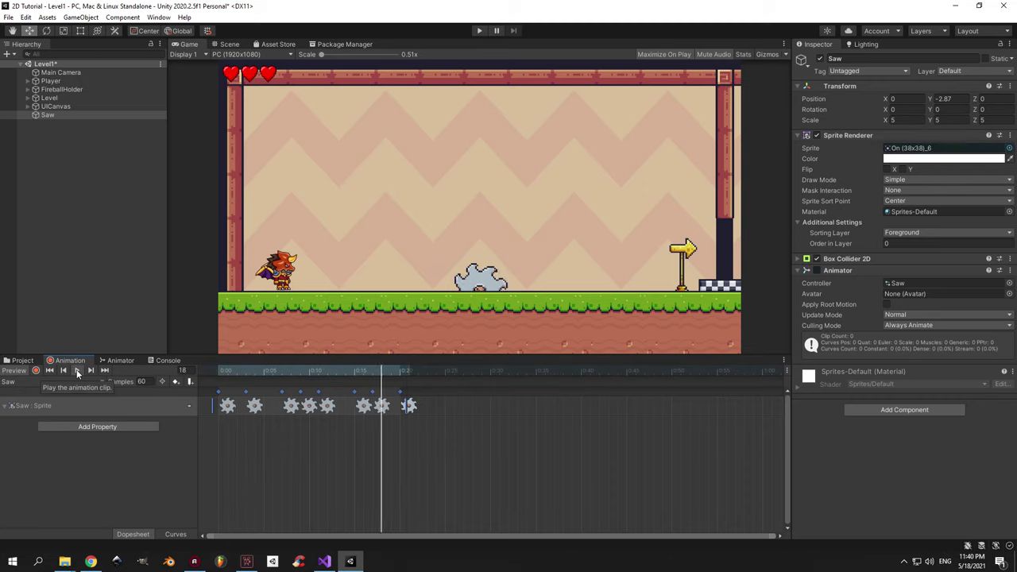
# Create a C# script named Enemy_Sideways in the Scripts folder.
pyautogui.click(23, 360)
pyautogui.click(20, 430)
pyautogui.click(20, 455)
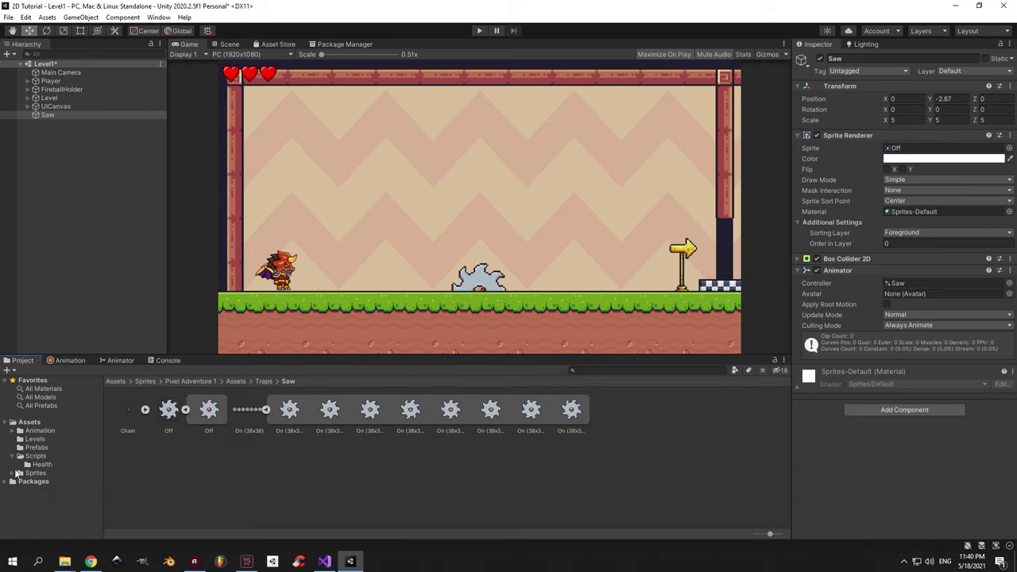
pyautogui.click(20, 464)
pyautogui.click(35, 455)
pyautogui.rightClick(362, 478)
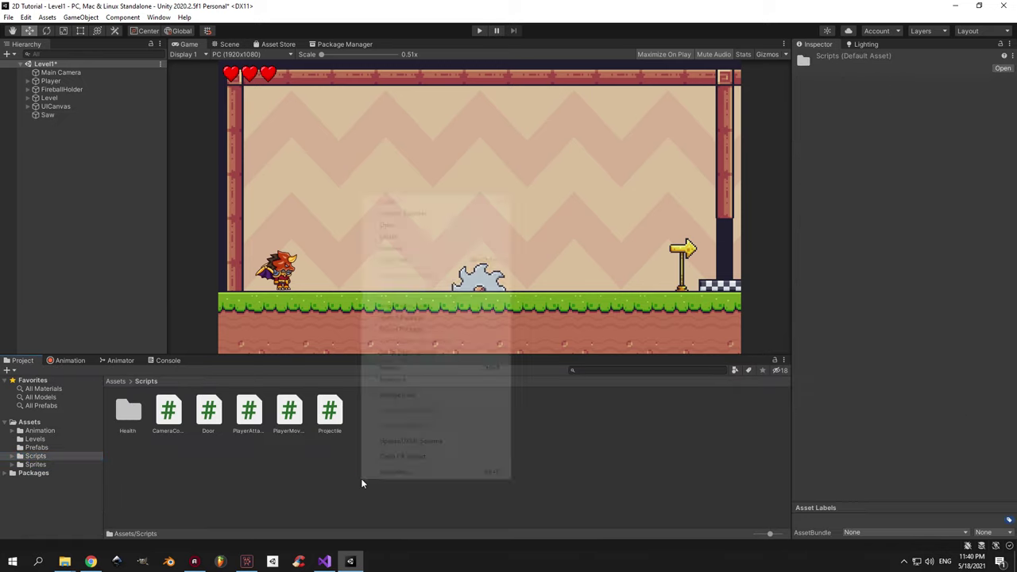
pyautogui.click(455, 205)
pyautogui.click(547, 159)
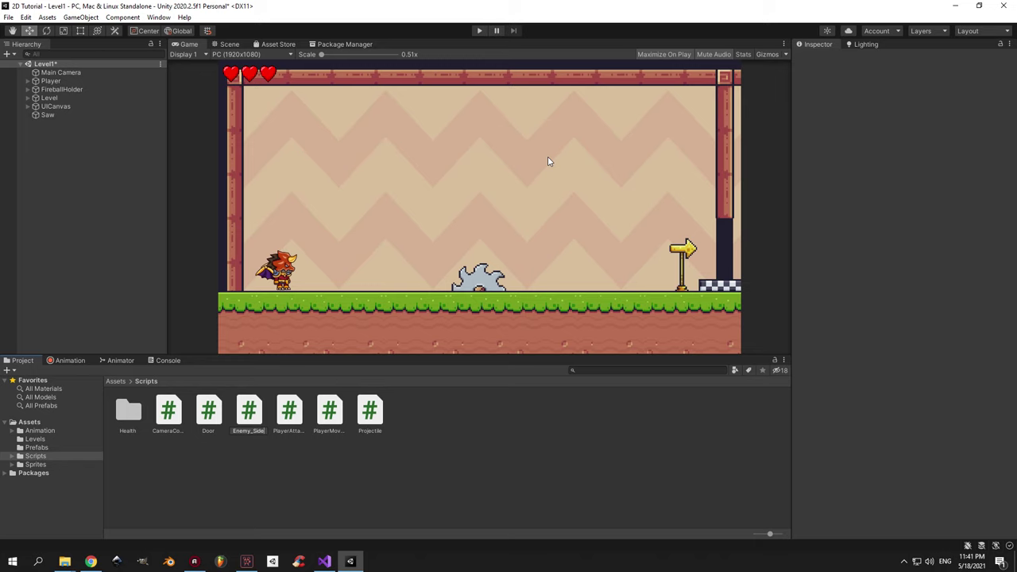
# Attach the Enemy_Sideways script to the Saw object and open it in Visual Studio.
pyautogui.click(48, 115)
pyautogui.moveTo(249, 411); pyautogui.dragTo(909, 386)
pyautogui.click(858, 270)
pyautogui.click(851, 135)
pyautogui.doubleClick(910, 187)
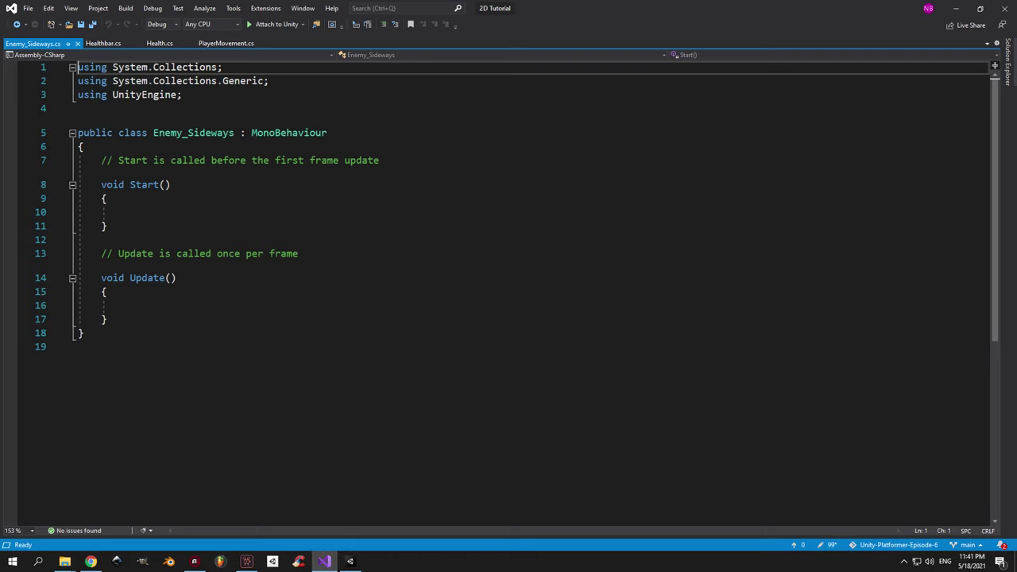
# Remove the two System.Collections using lines and the default Start and Update methods from Enemy_Sideways.
pyautogui.hotkey('shift', 'Down')
pyautogui.hotkey('shift', 'Down')
pyautogui.press('Delete')
pyautogui.click(107, 291)
pyautogui.keyDown('shift'); pyautogui.click(101, 131); pyautogui.keyUp('shift')
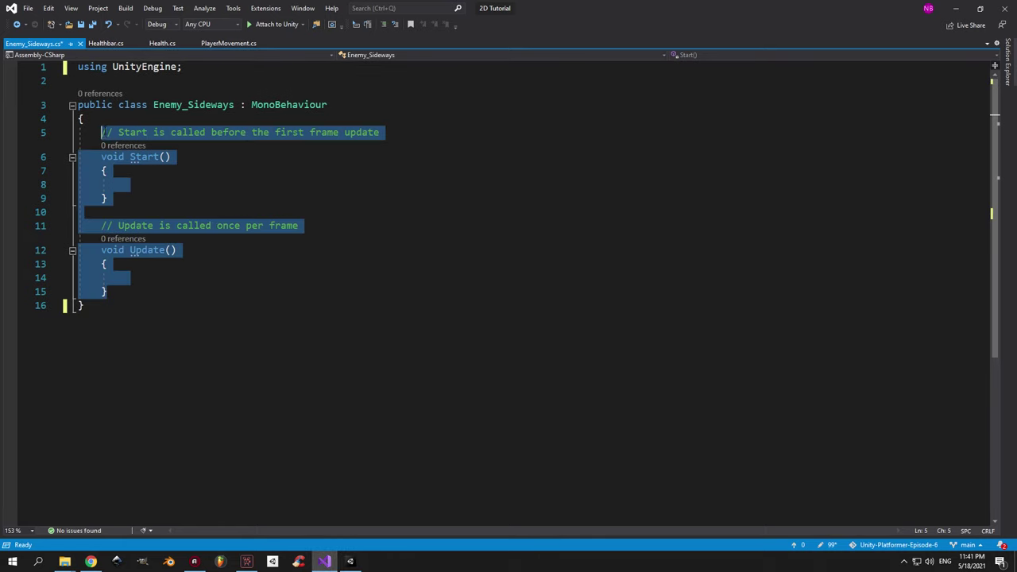
pyautogui.press('Delete')
# Declare a serialized private float field named damage in the Enemy_Sideways class and save the script.
pyautogui.write('private float damage;')
pyautogui.press('Home')
pyautogui.write('[SerializeField]')
pyautogui.hotkey('ctrl', 's')
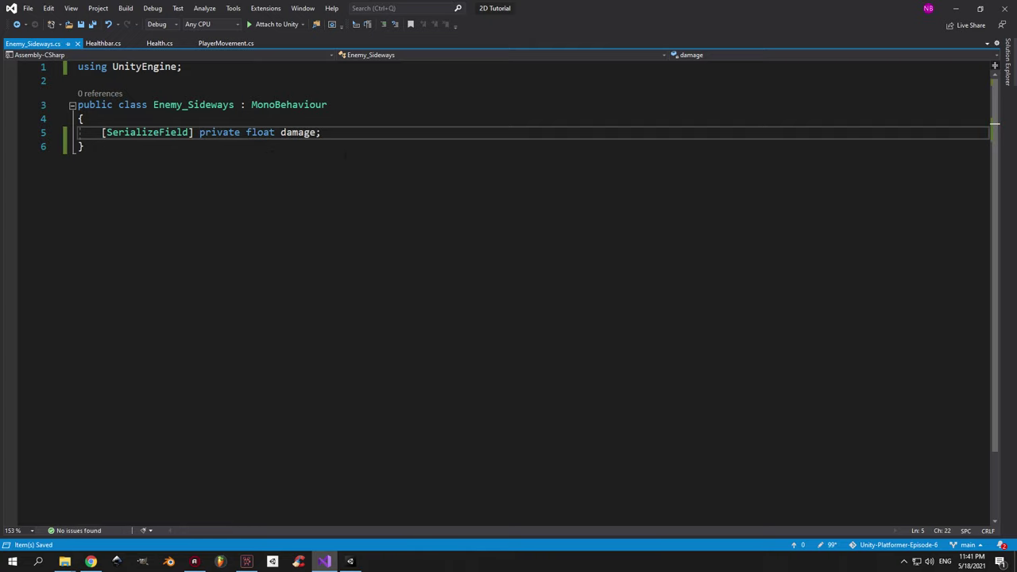
# Add an OnTriggerEnter2D method containing an if block that checks whether collision.tag equals "Player".
pyautogui.press('Return')
pyautogui.press('Return')
pyautogui.write('ontrig')
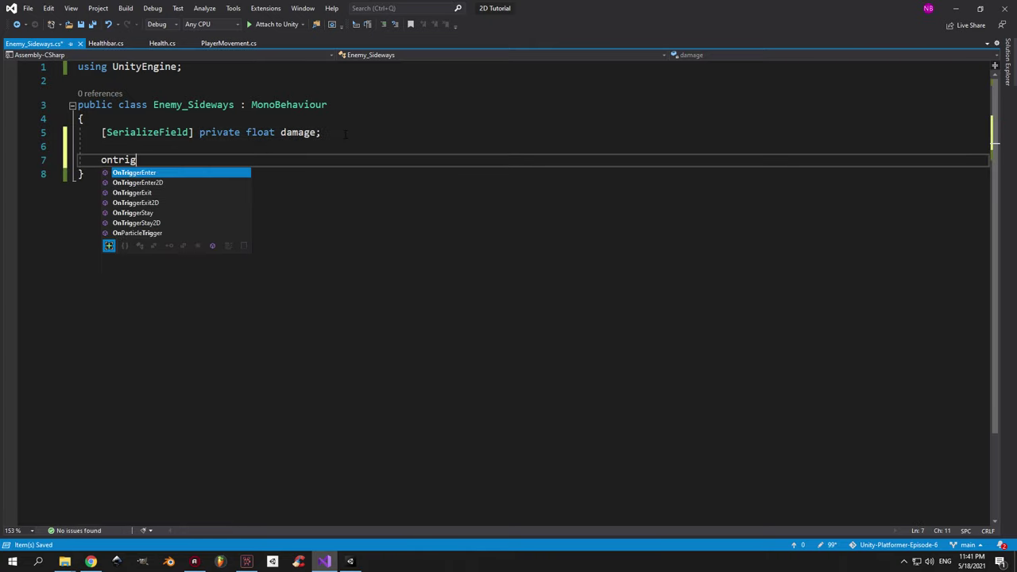
pyautogui.press('Tab')
pyautogui.write('if (collision.tag')
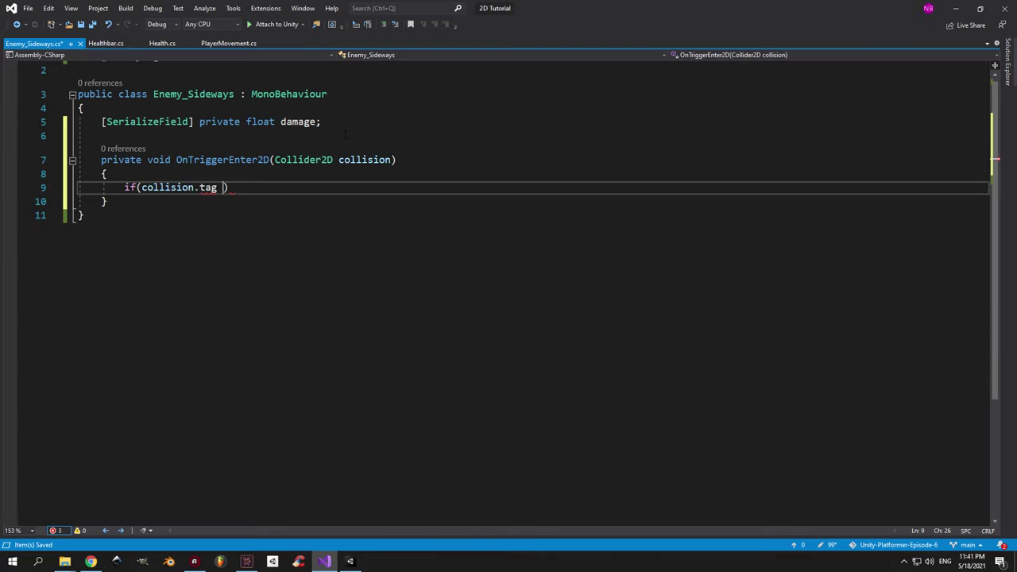
pyautogui.write(' == "Player"')
pyautogui.press('Return')
pyautogui.write('{}')
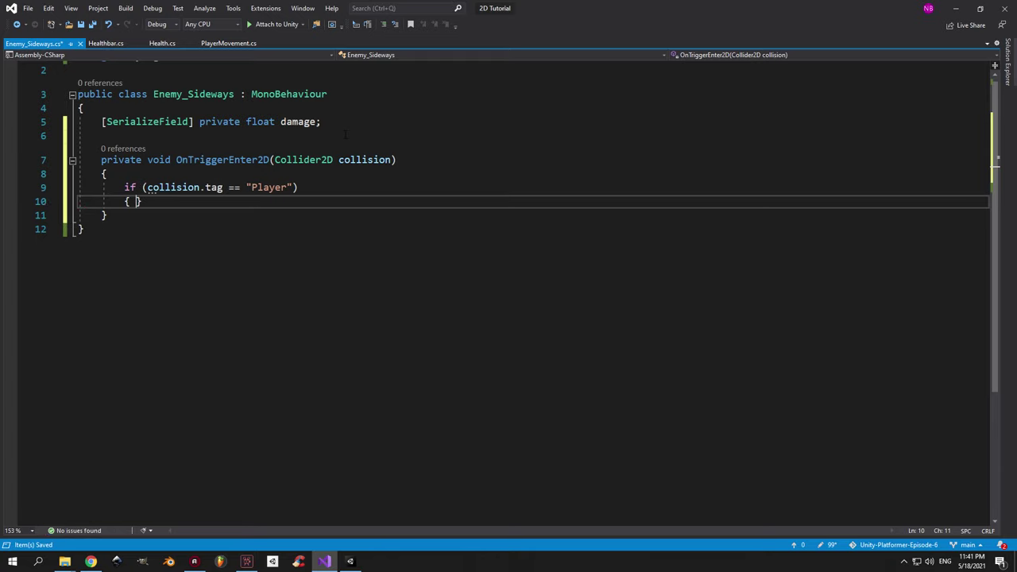
# Inside the if block, call TakeDamage(damage) on the collision's Health component and save the script.
pyautogui.press('Return')
pyautogui.write('collision.GetComponent<>')
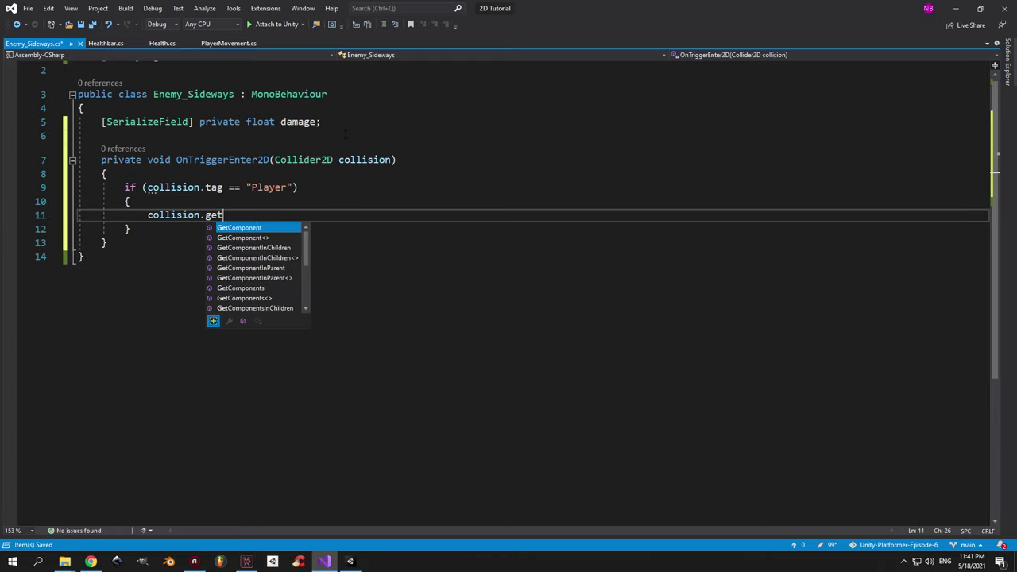
pyautogui.write('Health')
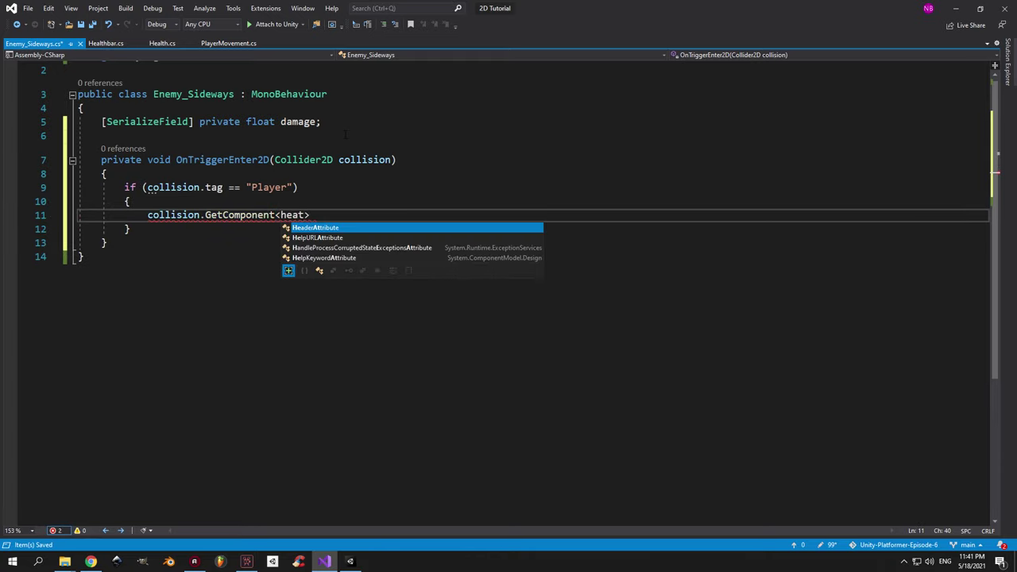
pyautogui.write('().TakeDamage(damage')
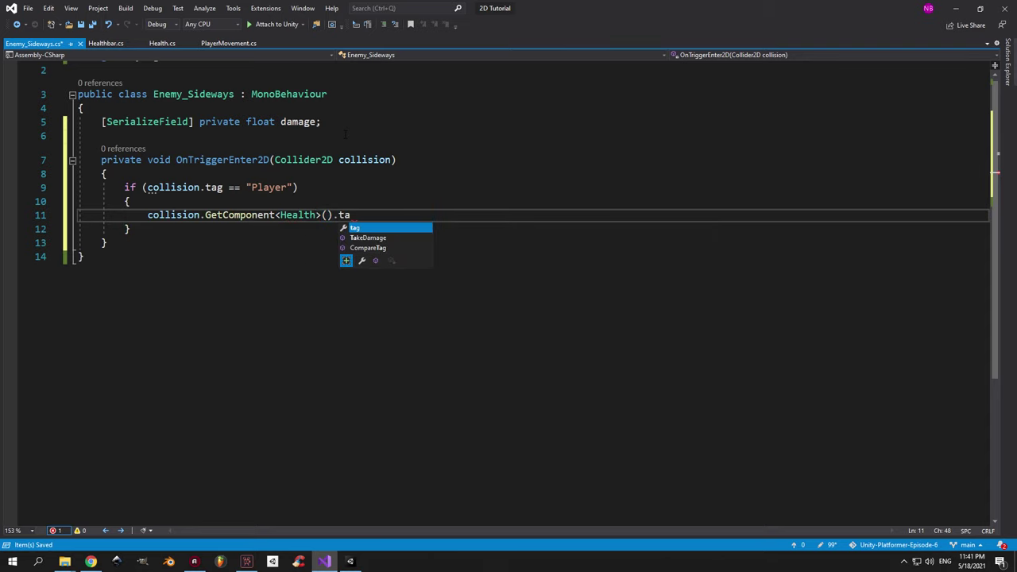
pyautogui.write(');')
pyautogui.hotkey('ctrl', 's')
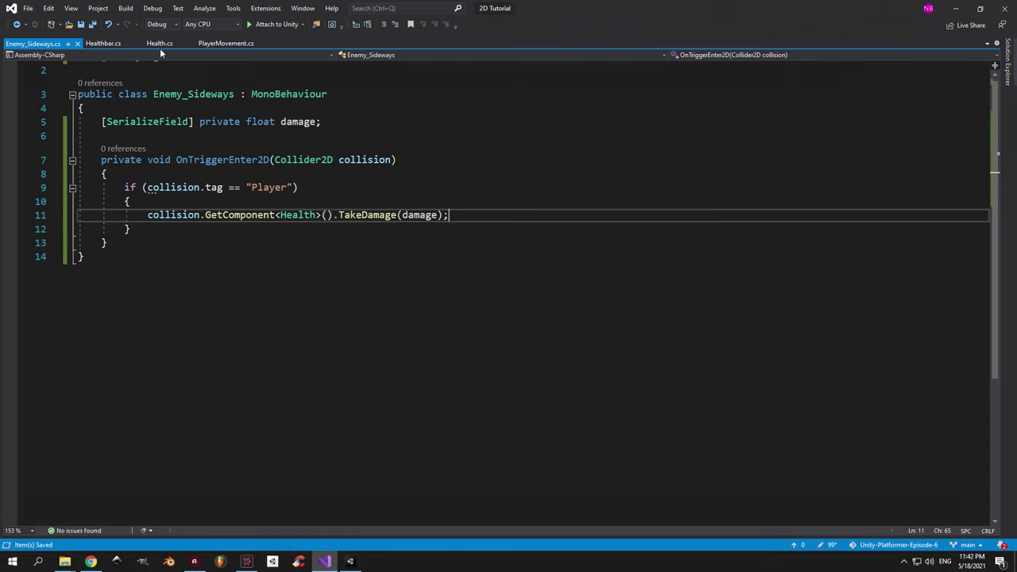
# Switch to Unity and check which tag is assigned to the Player object.
pyautogui.click(350, 561)
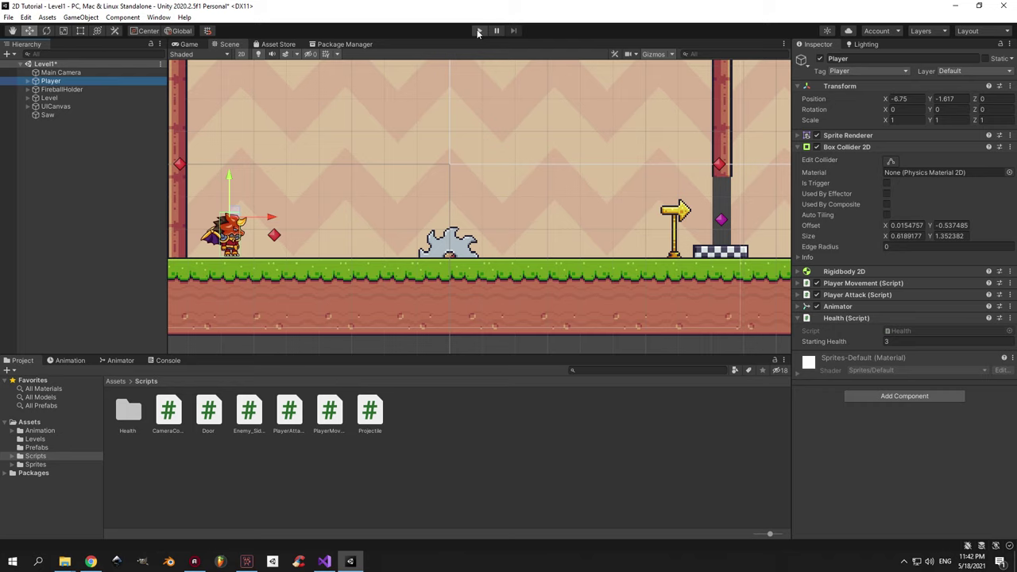
pyautogui.click(858, 71)
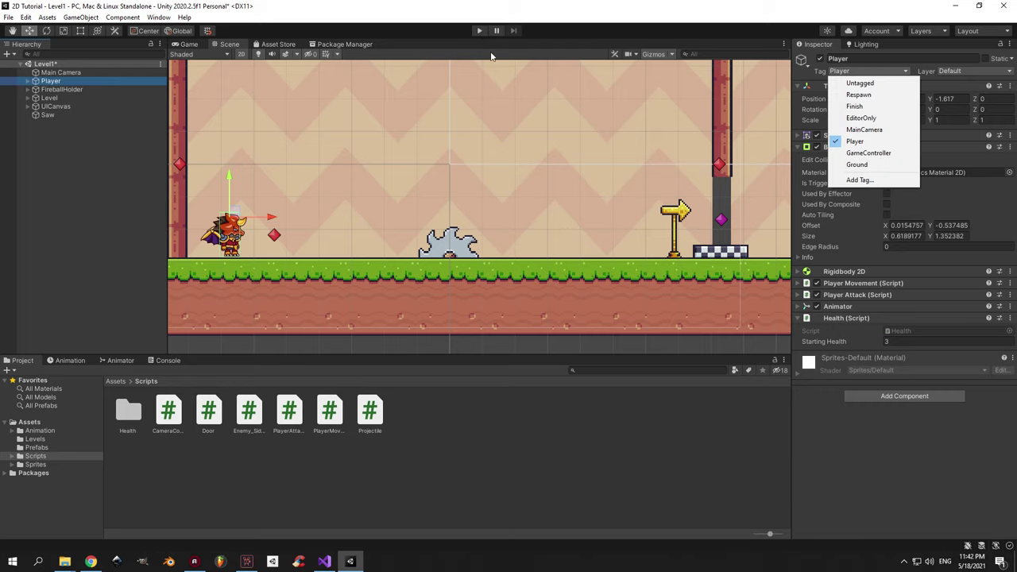
# Set the Saw's Enemy_Sideways damage to 1 and remove its Rigidbody 2D component.
pyautogui.click(52, 115)
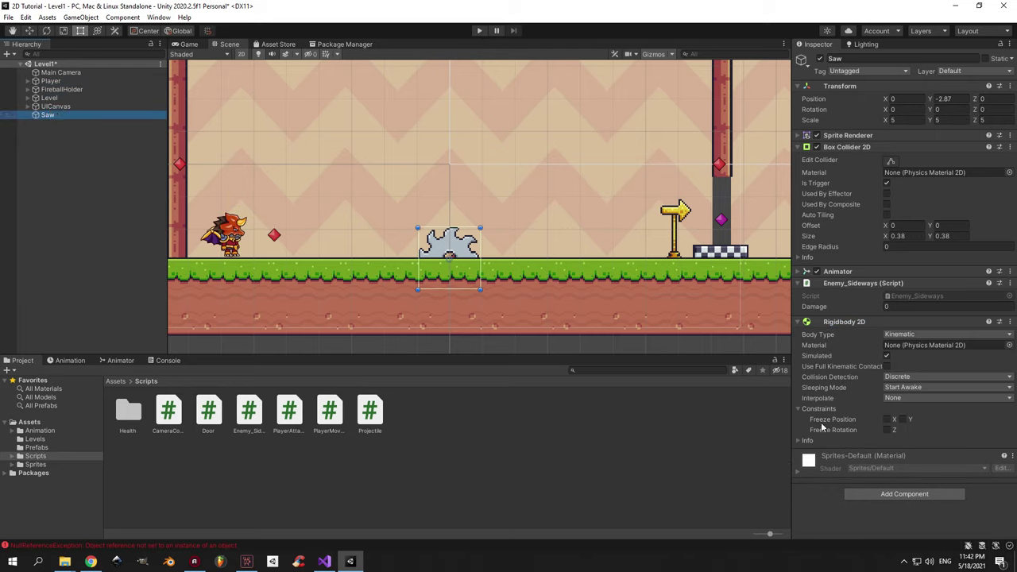
pyautogui.click(896, 306)
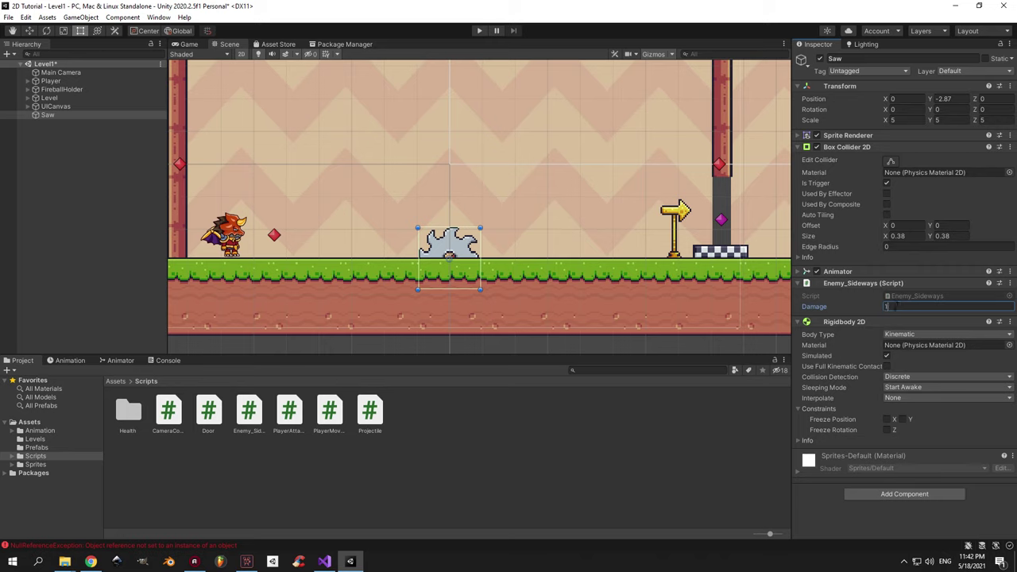
pyautogui.moveTo(827, 309); pyautogui.dragTo(844, 310)
pyautogui.click(1010, 321)
pyautogui.click(951, 348)
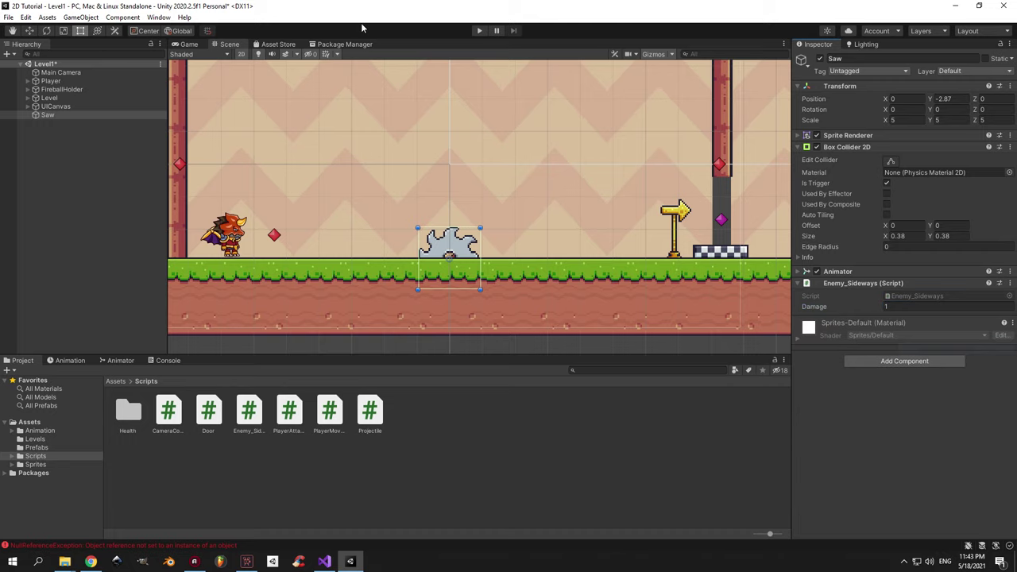
# Play-test the level by walking the player into the saw repeatedly until all hearts are lost, and stop the game.
pyautogui.click(482, 32)
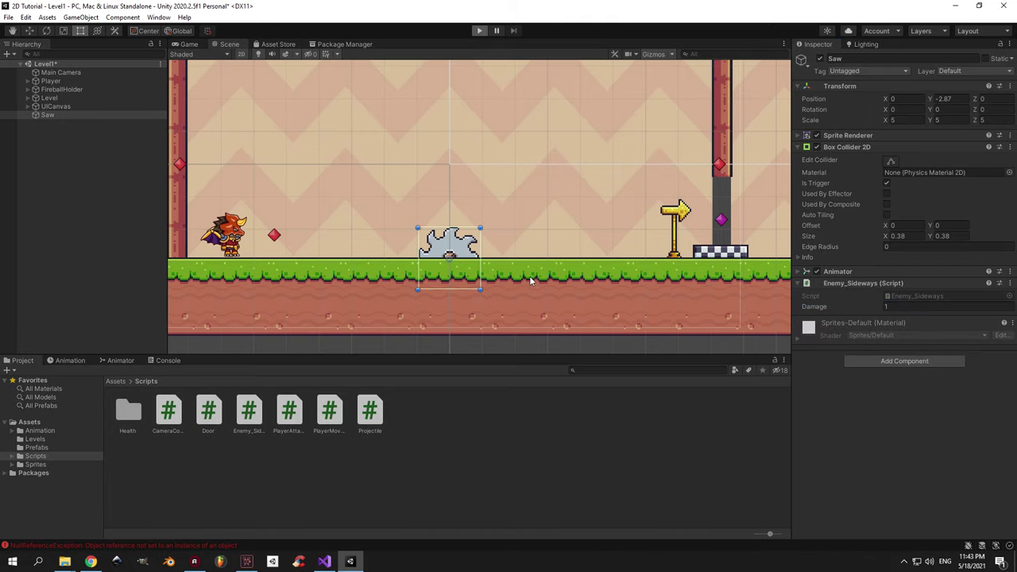
pyautogui.press('d')
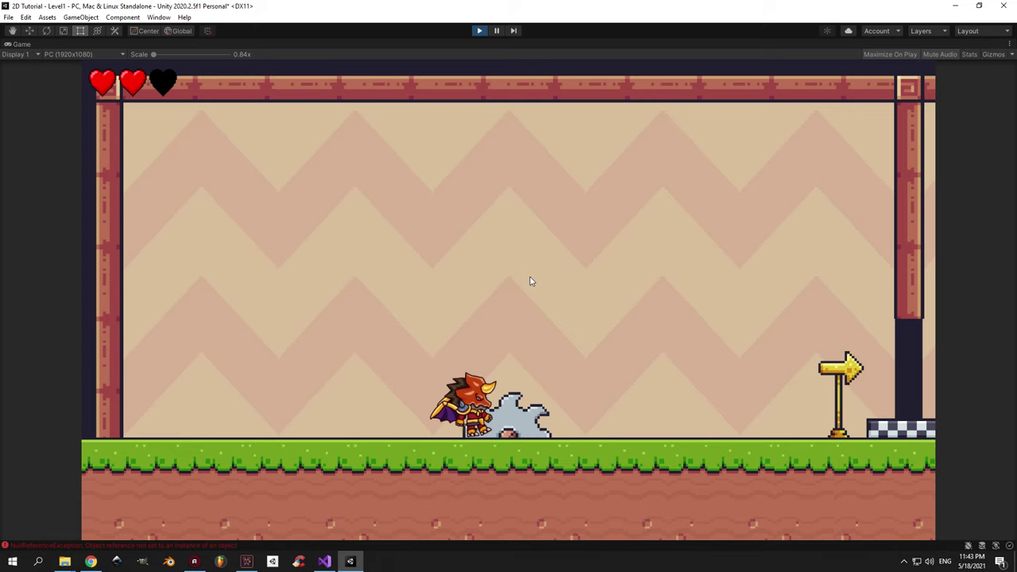
pyautogui.press('d')
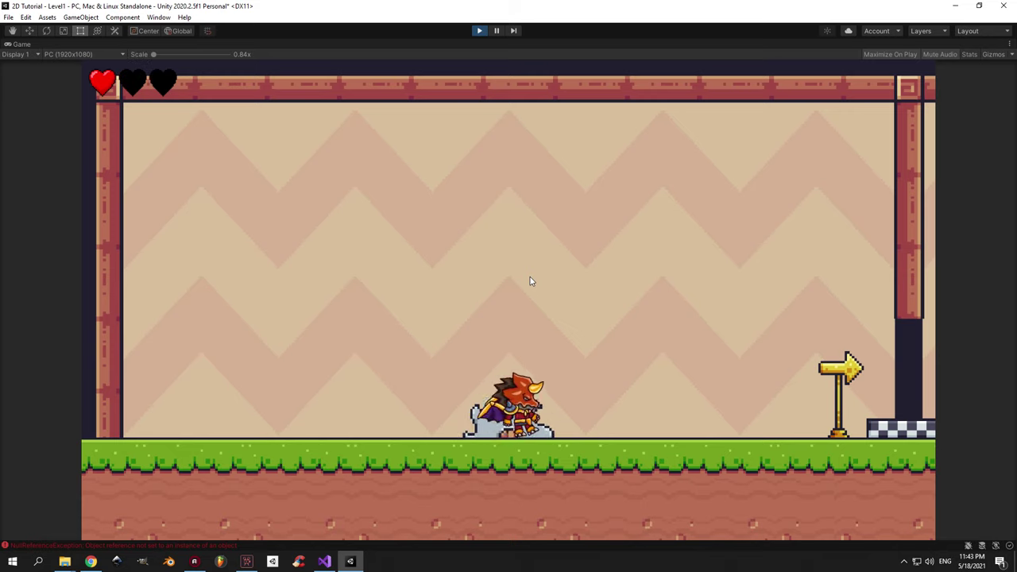
pyautogui.press('d')
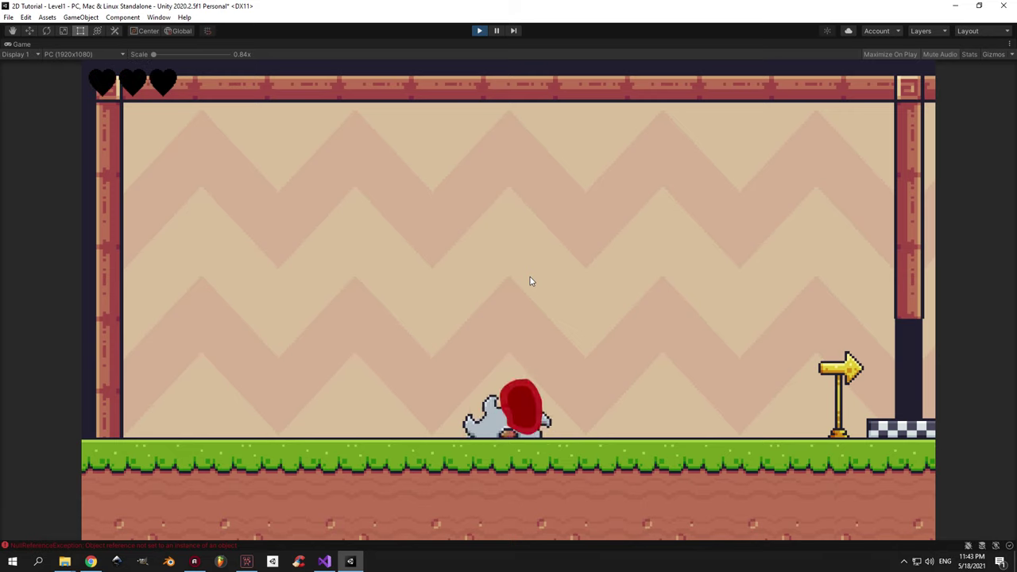
pyautogui.click(481, 33)
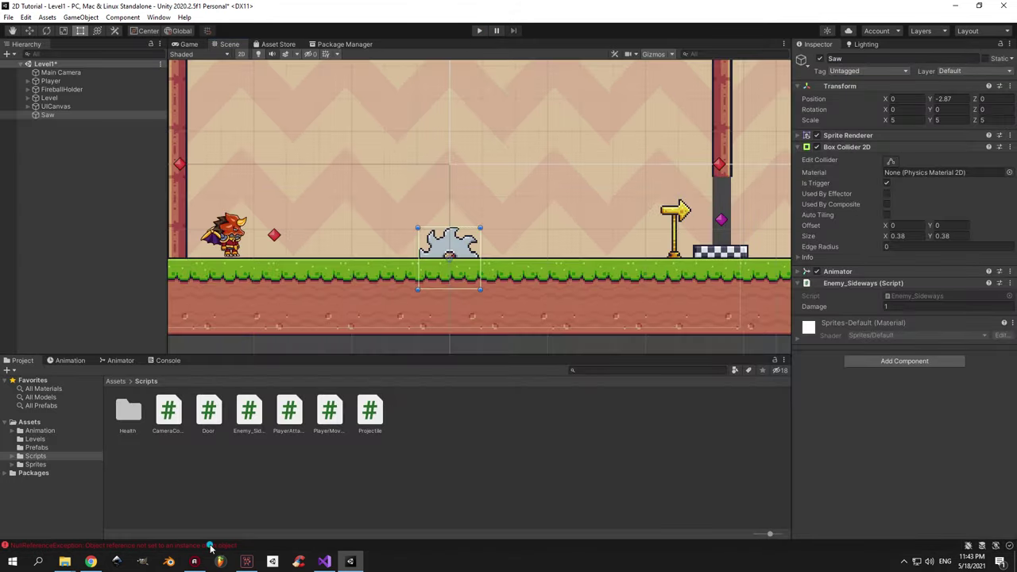
# Clear the logged NullReferenceException error and return to the project's Scripts folder with nothing selected.
pyautogui.click(211, 547)
pyautogui.click(20, 361)
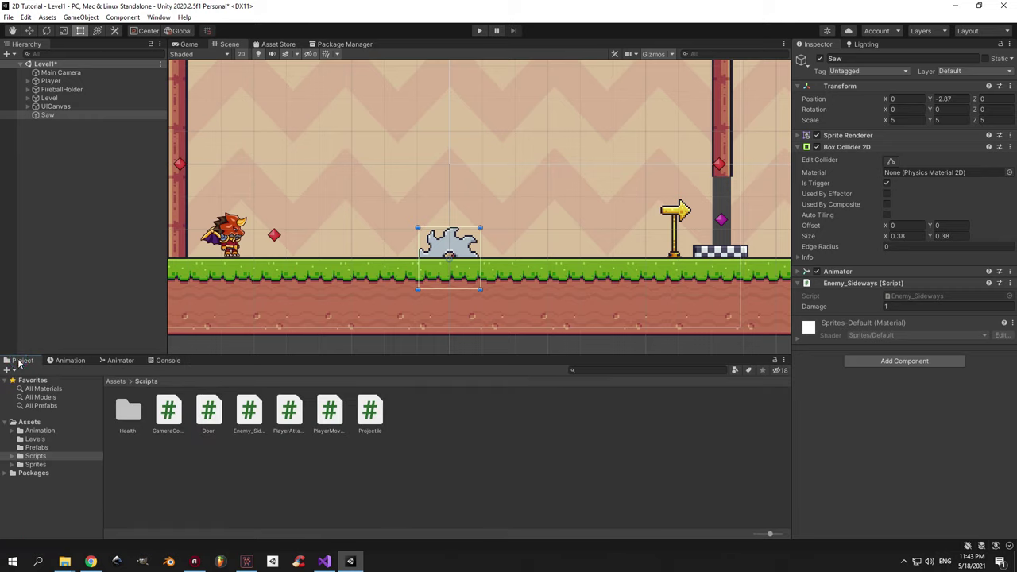
pyautogui.click(476, 499)
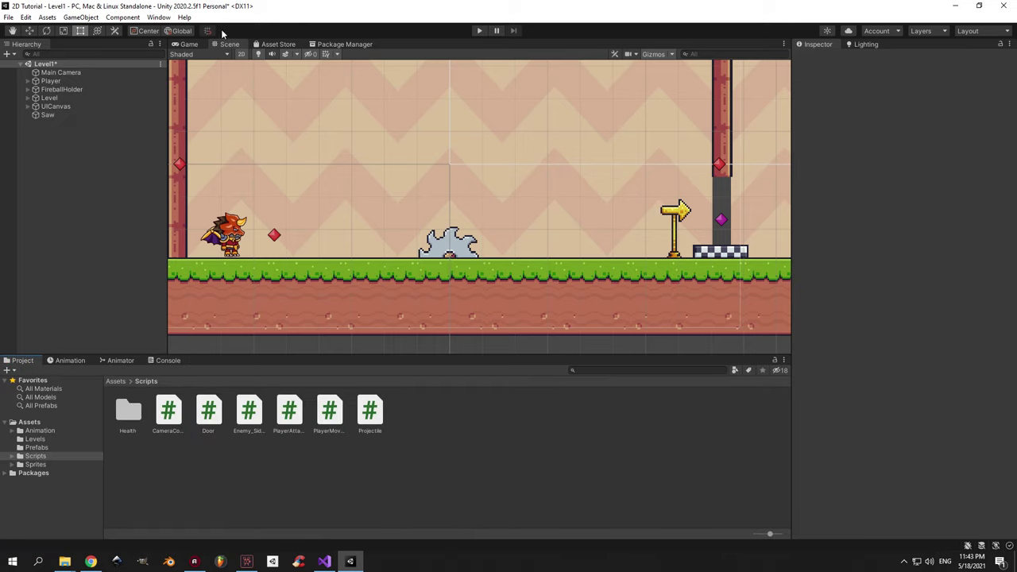
# Open the Enemy_Sideways script attached to the Saw object in Visual Studio.
pyautogui.doubleClick(56, 114)
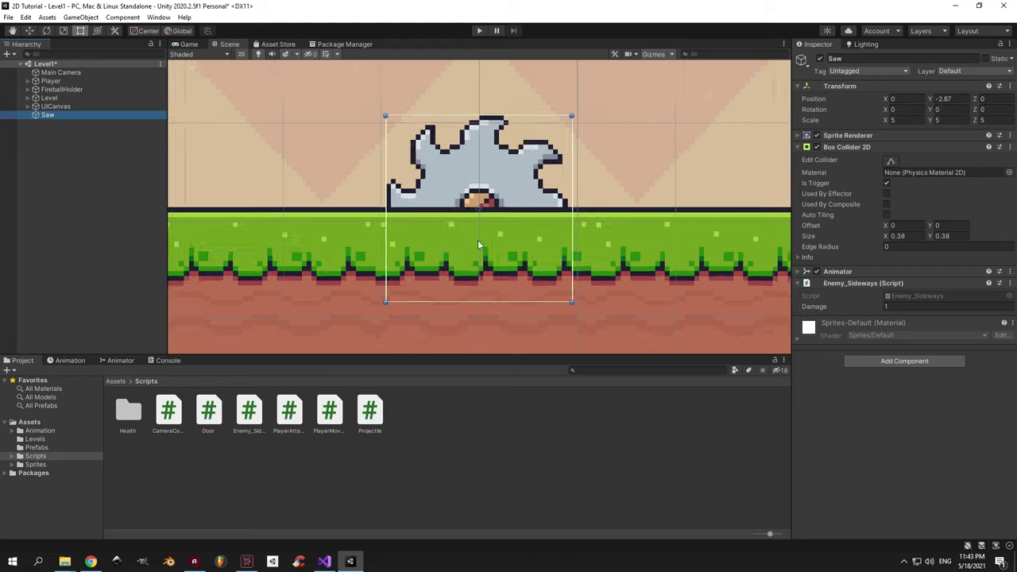
pyautogui.click(836, 308)
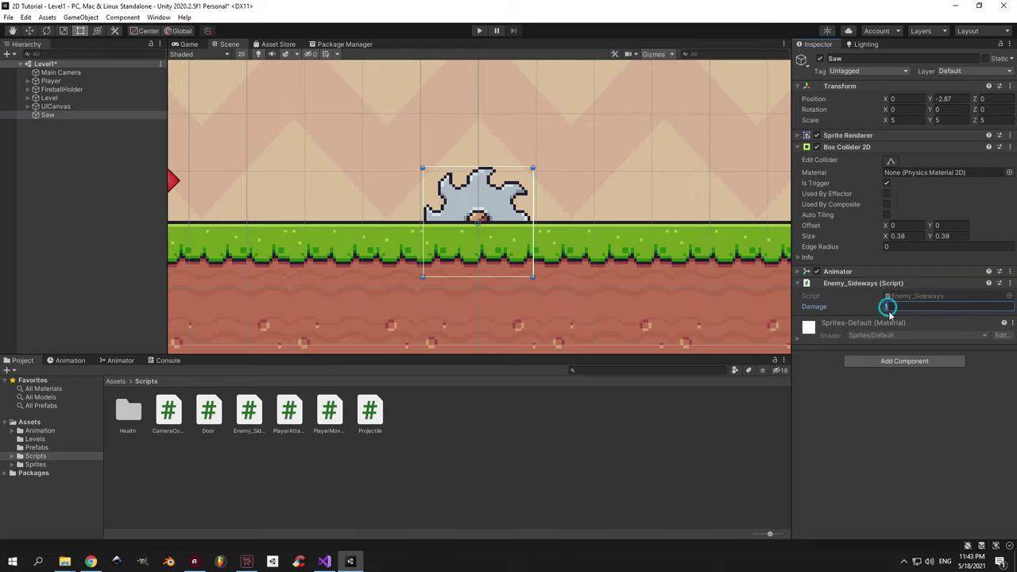
pyautogui.scroll(-3, 306, 118)
pyautogui.moveTo(307, 118); pyautogui.dragTo(322, 177, button='middle')
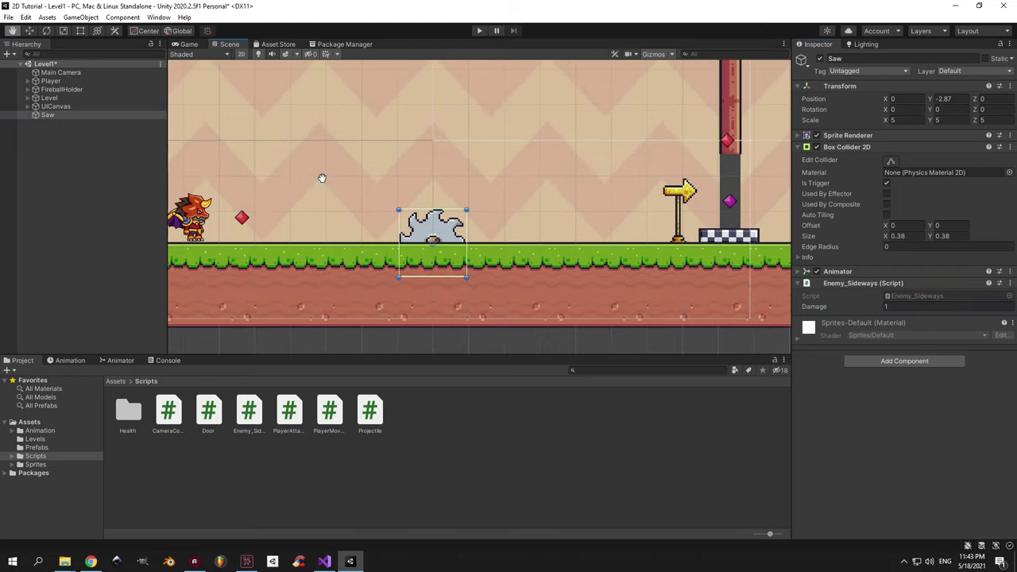
pyautogui.scroll(-2, 321, 177)
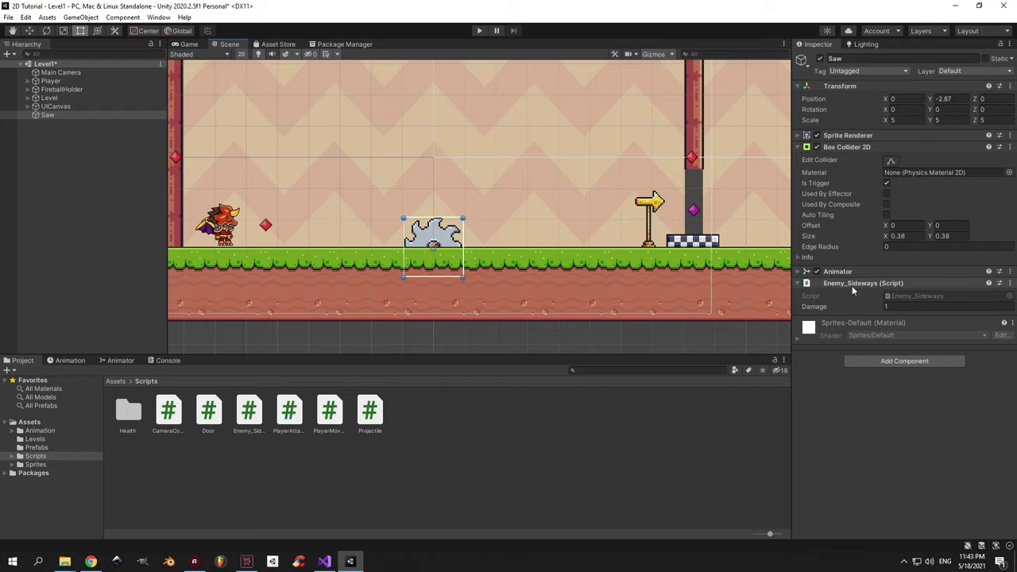
pyautogui.click(99, 173)
pyautogui.click(58, 115)
pyautogui.doubleClick(921, 296)
# Add an empty private Update method below the damage field and save the script.
pyautogui.click(326, 121)
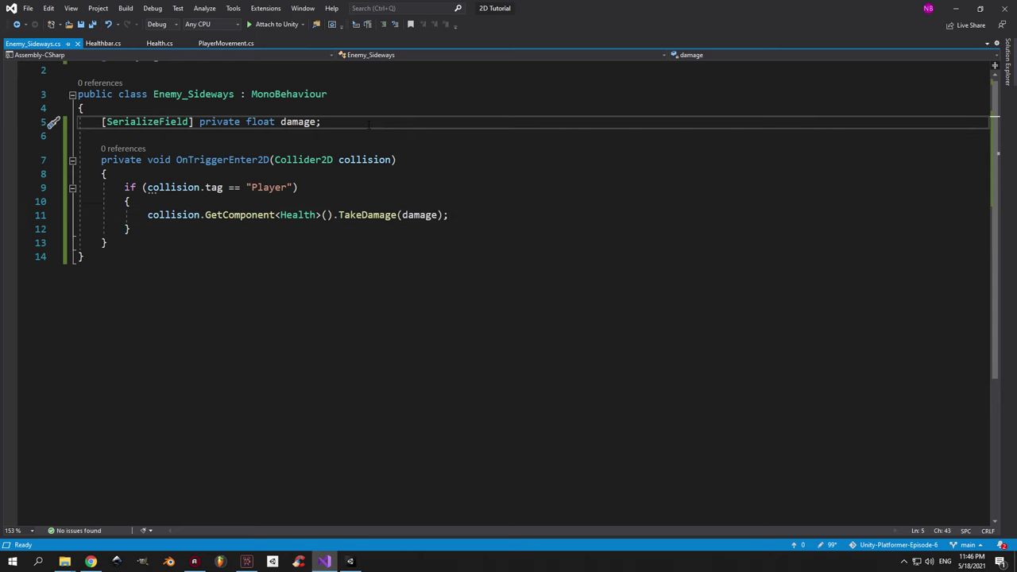
pyautogui.press('Return')
pyautogui.press('Return')
pyautogui.write('update')
pyautogui.press('Tab')
pyautogui.hotkey('ctrl', 's')
# Declare a serialized private float field named movementDistance above the damage field and save the script.
pyautogui.click(121, 99)
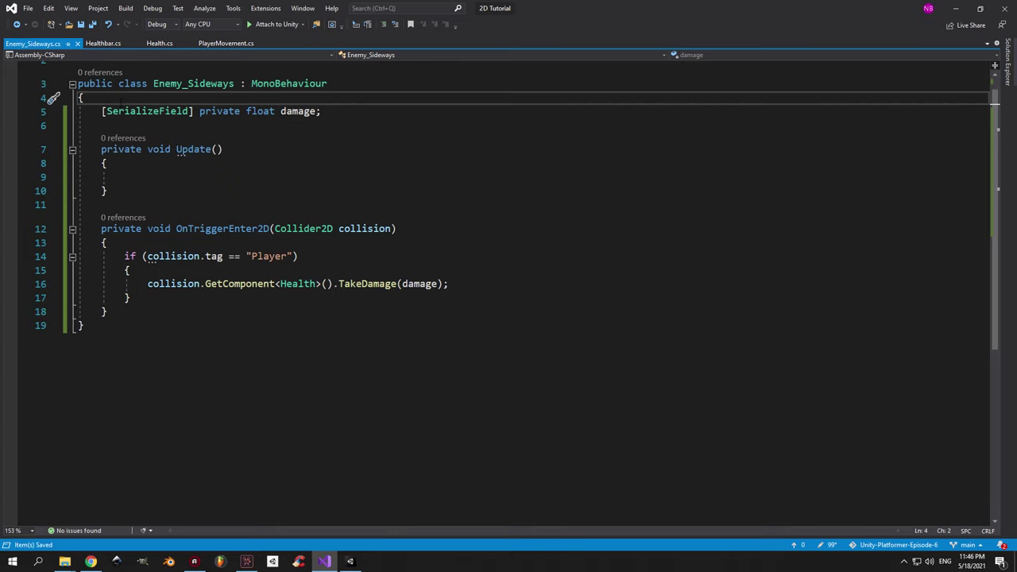
pyautogui.press('Return')
pyautogui.write('private float mvo')
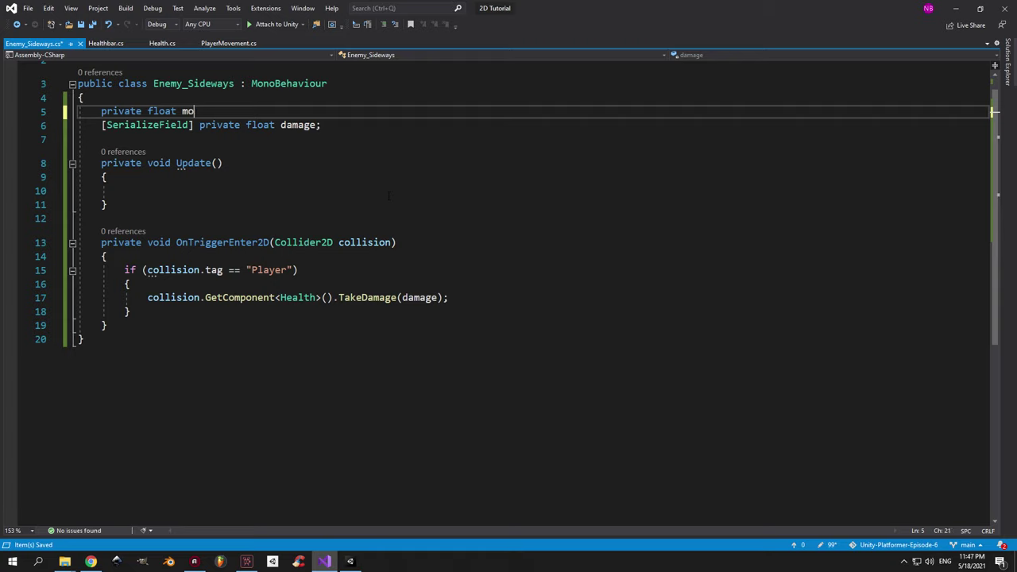
pyautogui.press('Home')
pyautogui.write('[ser')
pyautogui.press('Tab')
pyautogui.write(']')
pyautogui.hotkey('ctrl', 's')
# Declare a serialized private float field named speed below movementDistance and save the script.
pyautogui.click(399, 109)
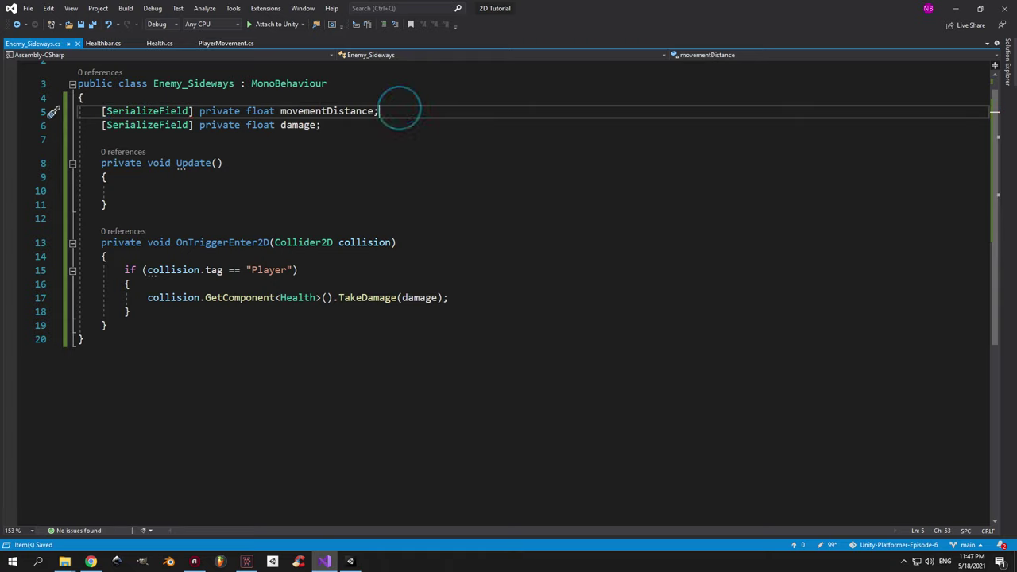
pyautogui.press('Return')
pyautogui.write('private float speed')
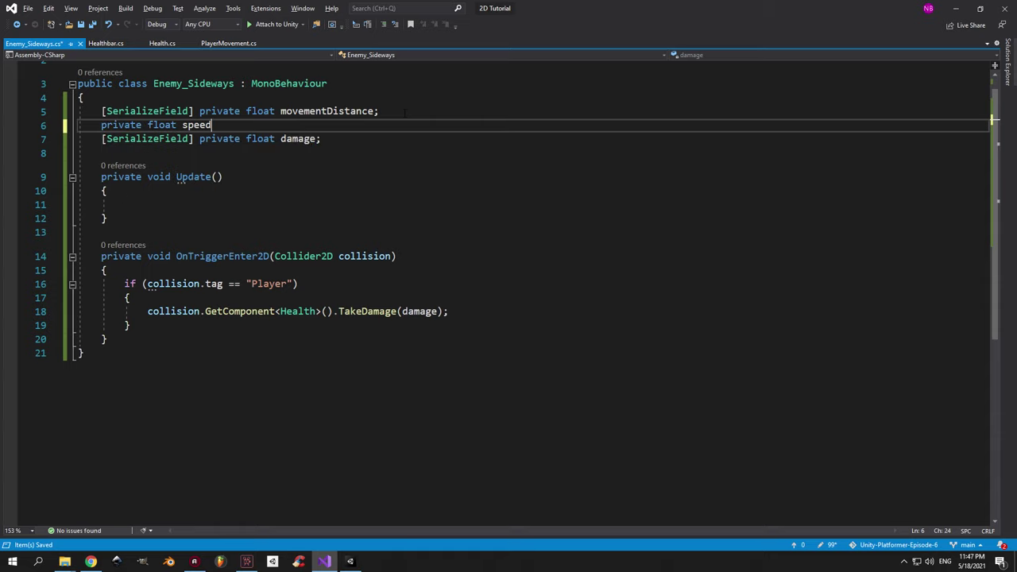
pyautogui.write('[ser')
pyautogui.press('Tab')
pyautogui.write(']')
pyautogui.hotkey('ctrl', 's')
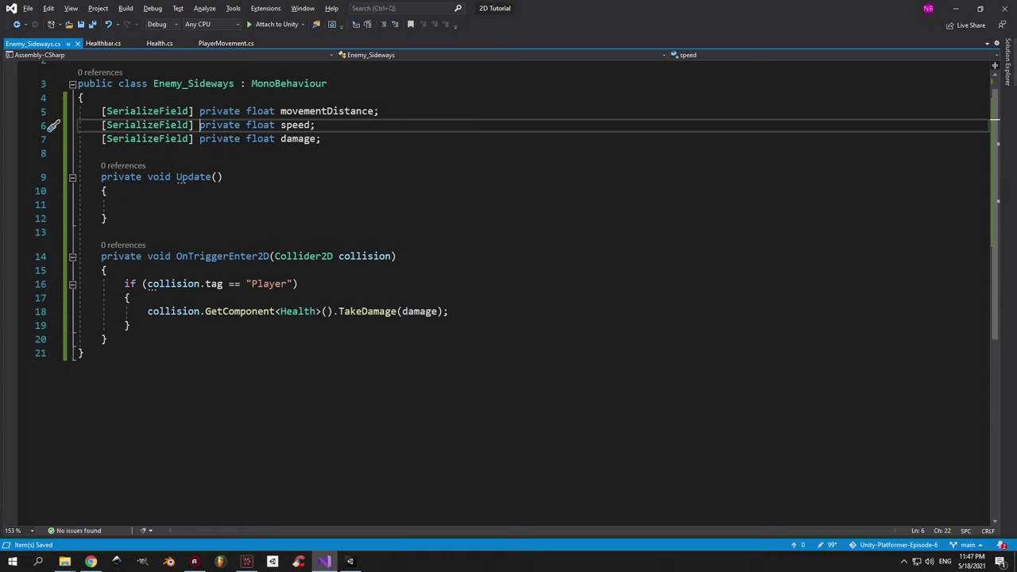
# Declare a private bool field named movingLeft below the damage field.
pyautogui.click(343, 141)
pyautogui.press('Return')
pyautogui.write('private b')
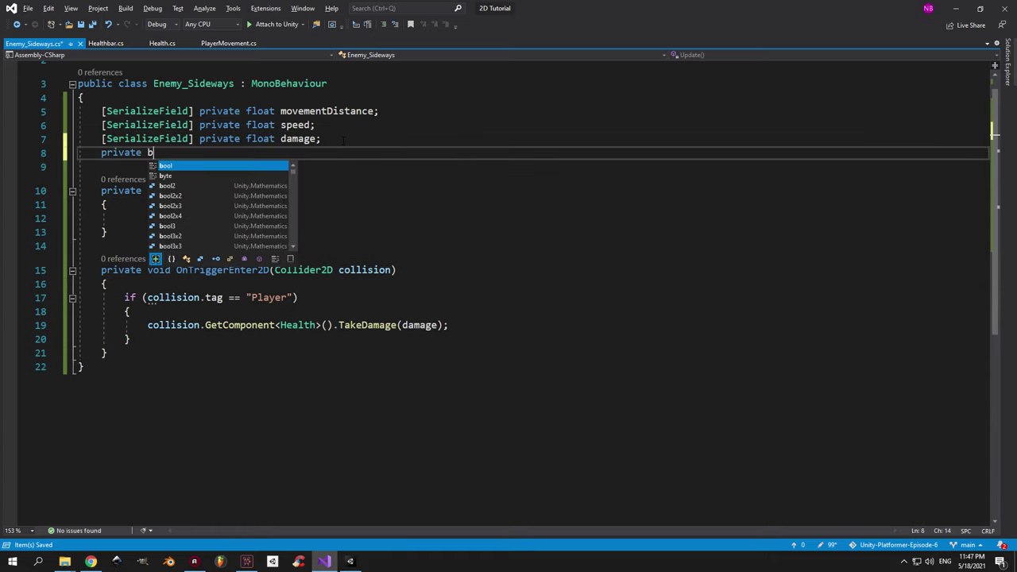
pyautogui.write('ool movingLeft;')
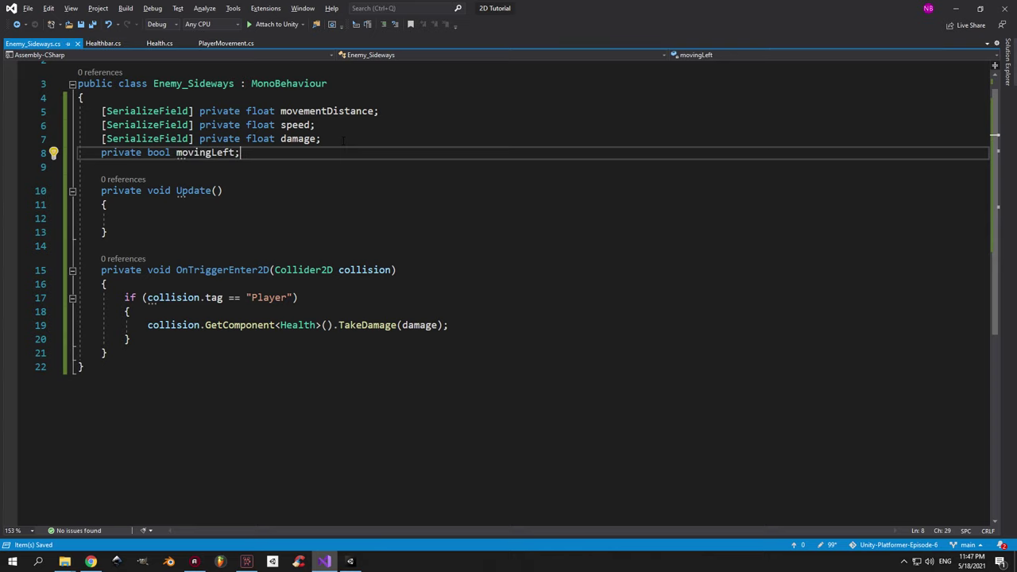
# Declare two private float fields named leftEdge and rightEdge below movingLeft.
pyautogui.press('Return')
pyautogui.write('private float leftEdge;')
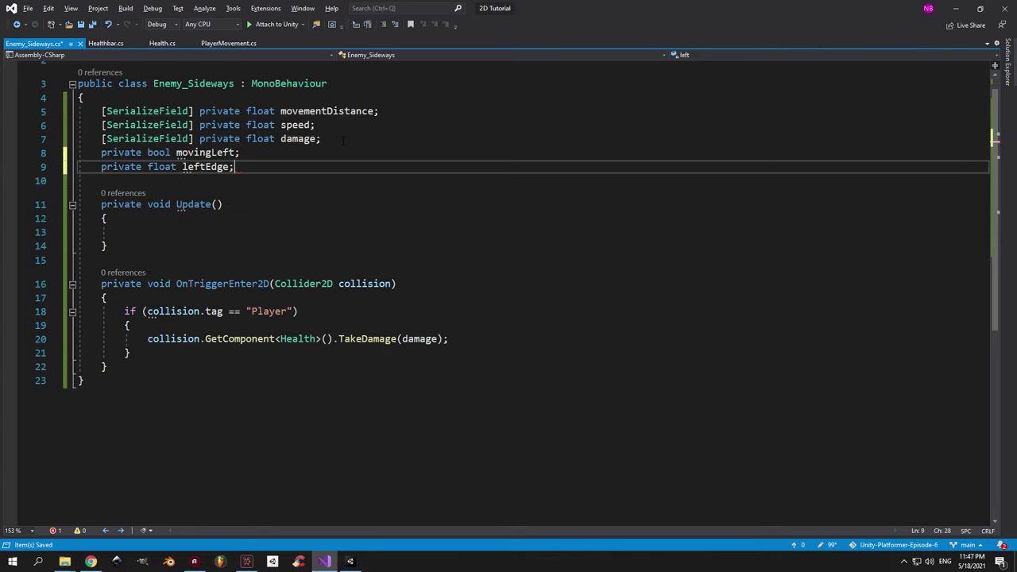
pyautogui.hotkey('ctrl', 'd')
pyautogui.doubleClick(195, 181)
pyautogui.write('rightEdge')
pyautogui.press('End')
# Add a private Awake method that sets leftEdge to transform.position.x - movementDistance.
pyautogui.press('Return')
pyautogui.press('Return')
pyautogui.write('a')
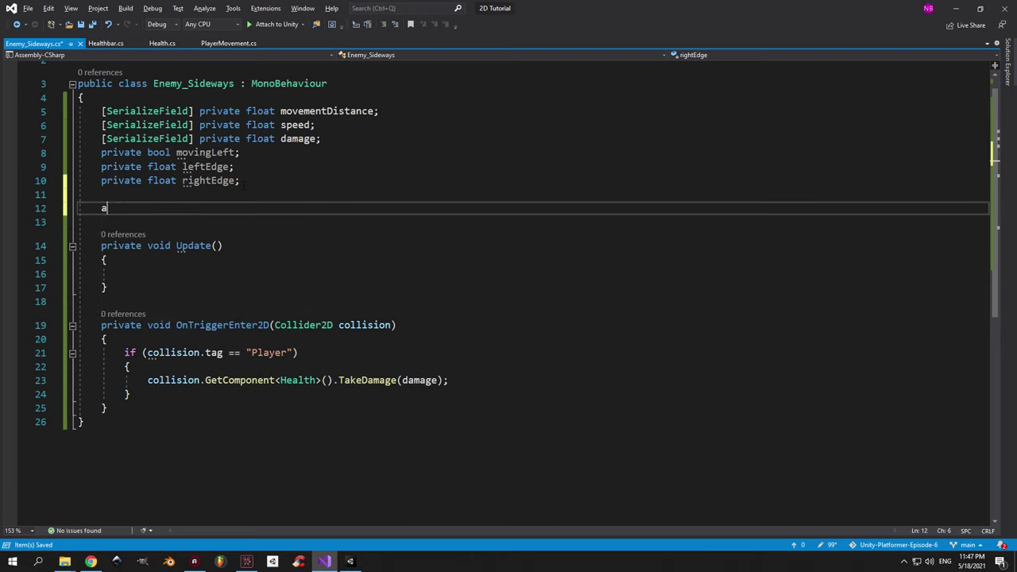
pyautogui.press('Return')
pyautogui.write('lef')
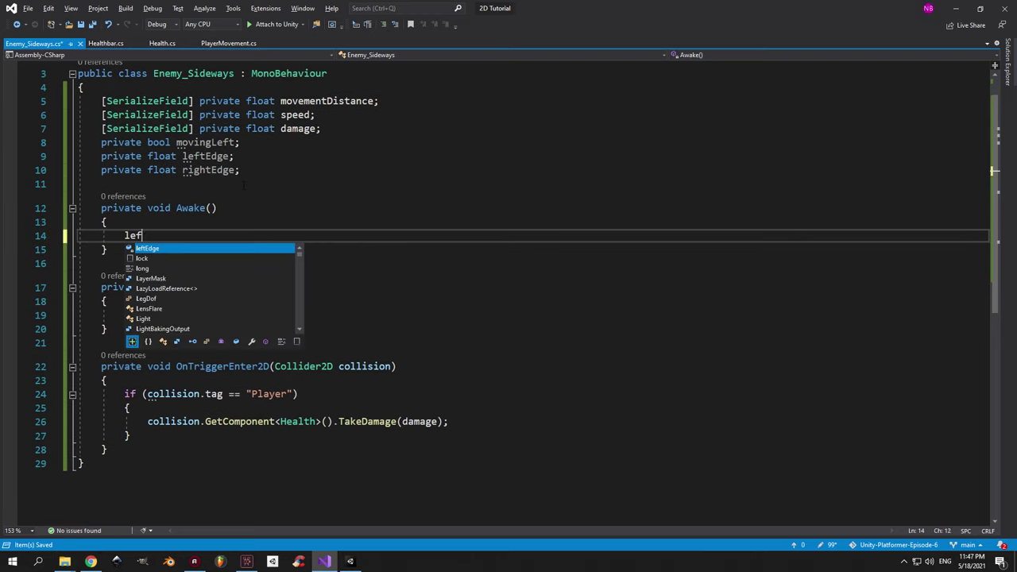
pyautogui.write('tEdge = ')
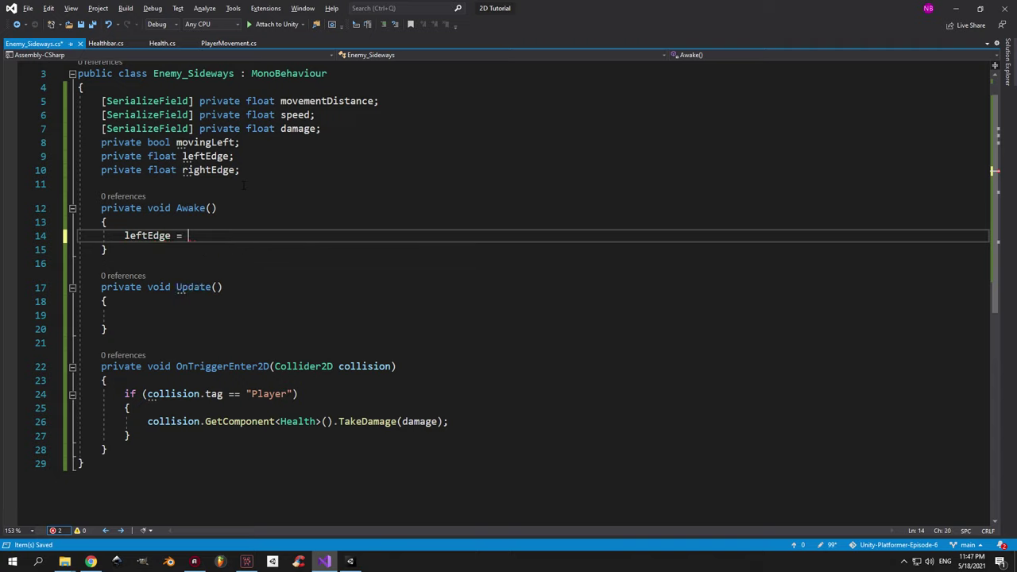
pyautogui.write('transform.position.x')
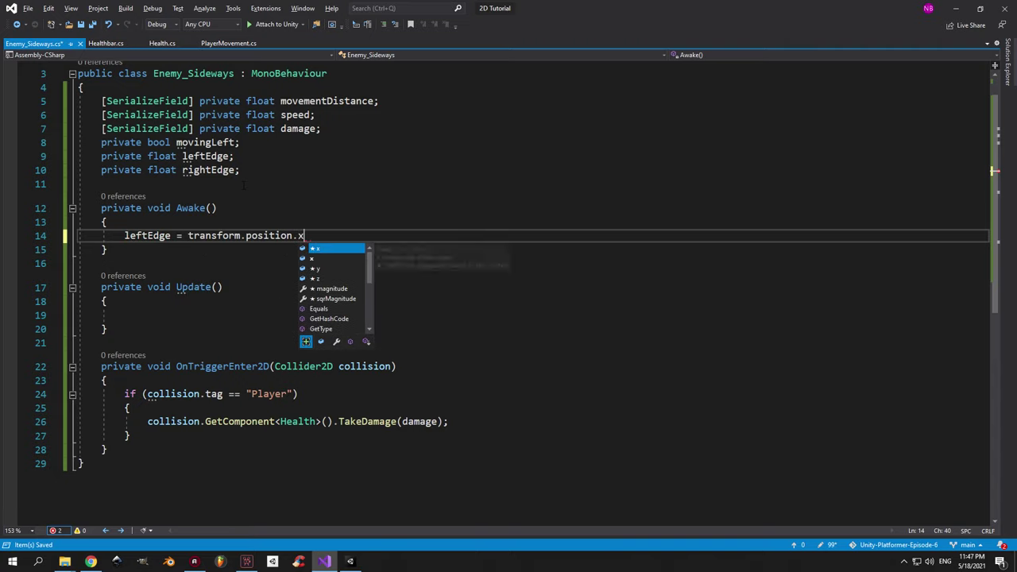
pyautogui.write(' - ')
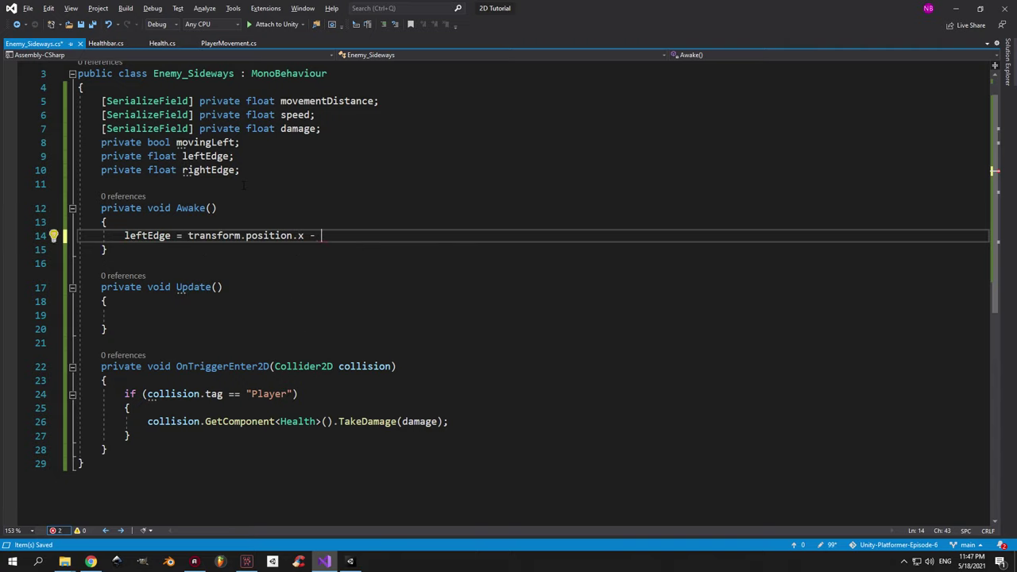
pyautogui.write('movementDistance;')
# Duplicate the leftEdge assignment in Awake and change it to rightEdge = transform.position.x + movementDistance.
pyautogui.hotkey('ctrl', 'd')
pyautogui.doubleClick(147, 249)
pyautogui.write('righ')
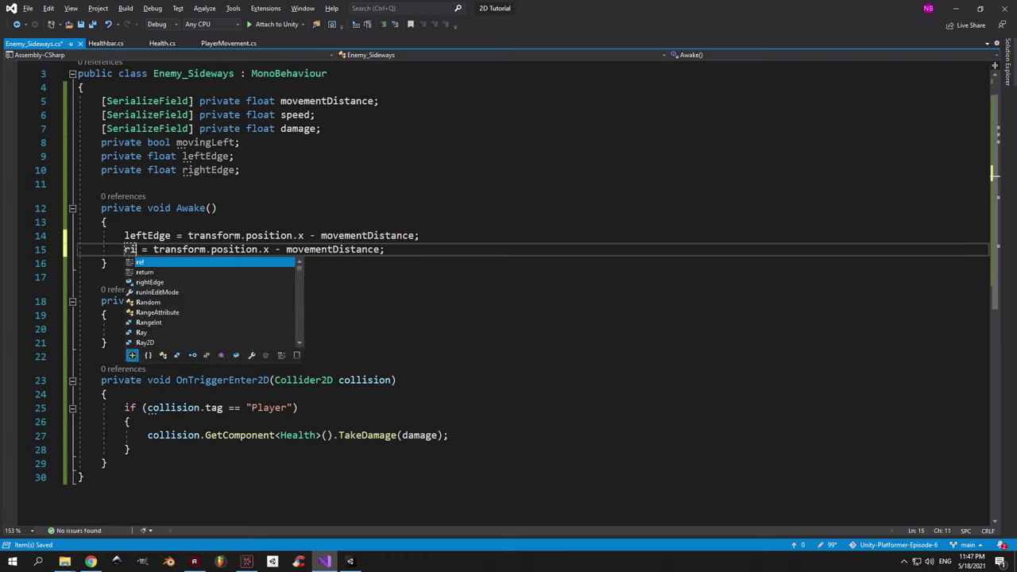
pyautogui.press('Tab')
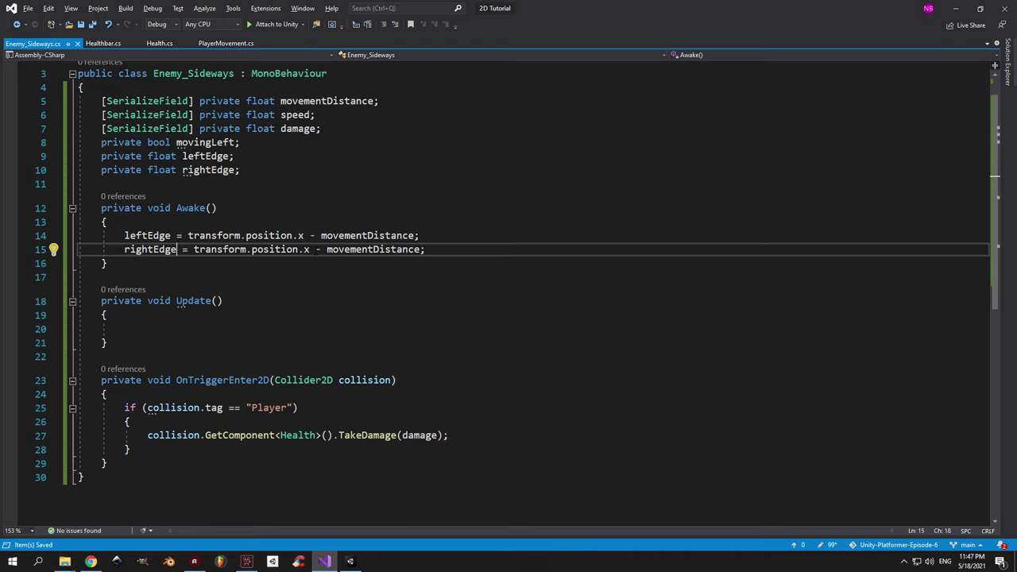
pyautogui.doubleClick(318, 249)
pyautogui.write('+')
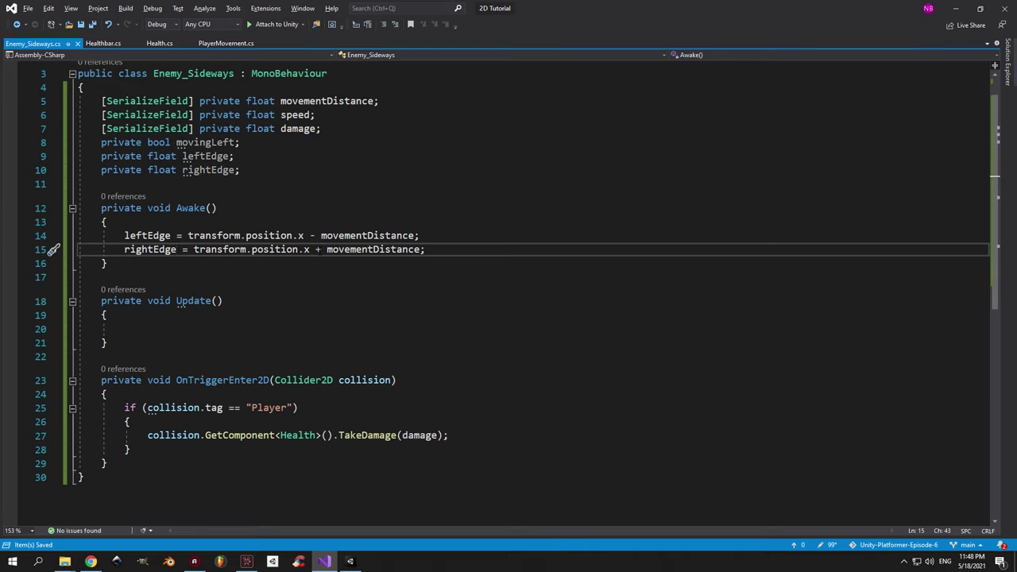
# In the Update method, add an if block that checks movingLeft, followed by an empty else block.
pyautogui.press('Down')
pyautogui.press('Down')
pyautogui.press('Down')
pyautogui.press('Down')
pyautogui.press('Down')
pyautogui.write('if(movi')
pyautogui.press('Tab')
pyautogui.press('Return')
pyautogui.write('{')
pyautogui.press('Return')
pyautogui.press('Return')
pyautogui.write('els')
pyautogui.press('Tab')
pyautogui.press('Return')
pyautogui.write('{')
pyautogui.press('Return')
# Inside the movingLeft block in Update, add a nested if block that checks transform.position.x > leftEdge.
pyautogui.scroll(-4, 509, 286)
pyautogui.press('Up')
pyautogui.press('Up')
pyautogui.press('Up')
pyautogui.press('Up')
pyautogui.press('Up')
pyautogui.write('if()transform.position.x >')
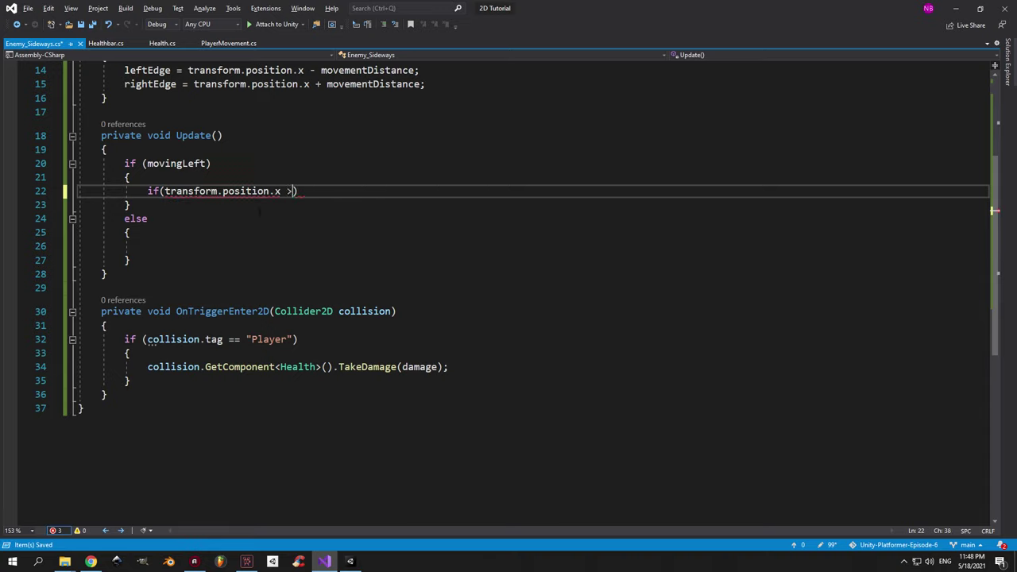
pyautogui.write(' leftEdge')
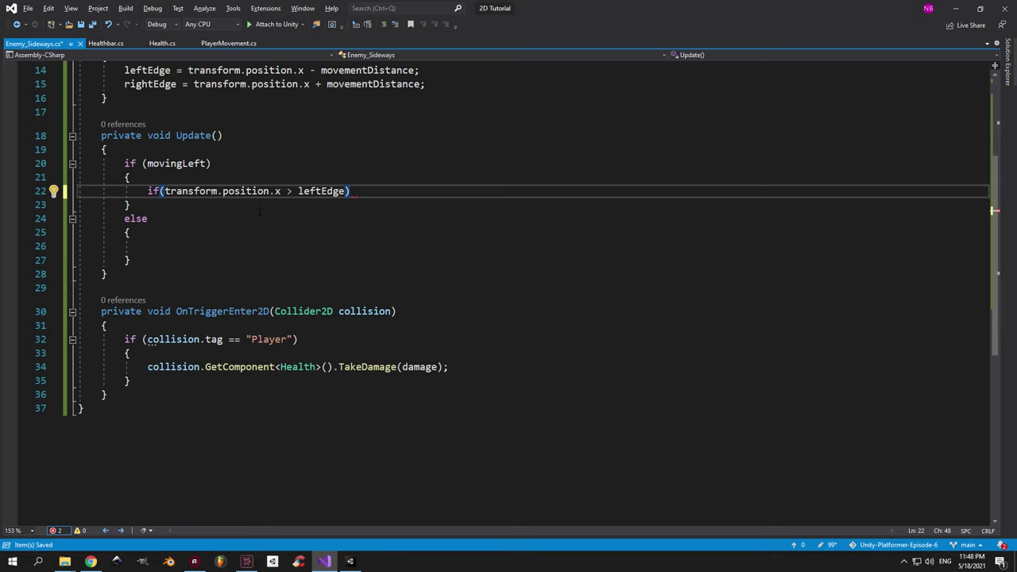
pyautogui.press('Return')
pyautogui.write('{')
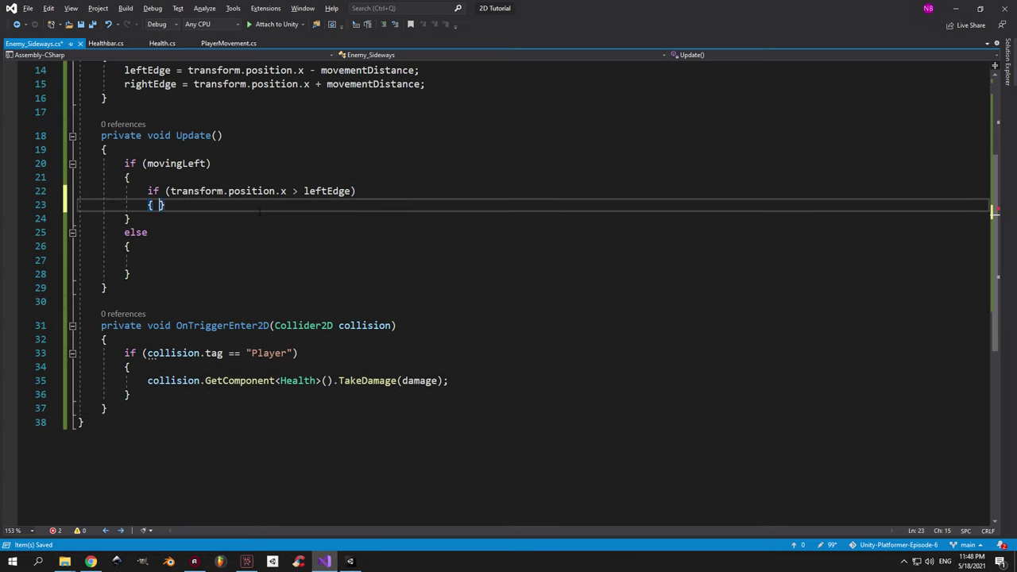
pyautogui.press('Return')
pyautogui.press('Down')
# Add an else branch to the leftEdge check that sets movingLeft = false.
pyautogui.press('Return')
pyautogui.write('else')
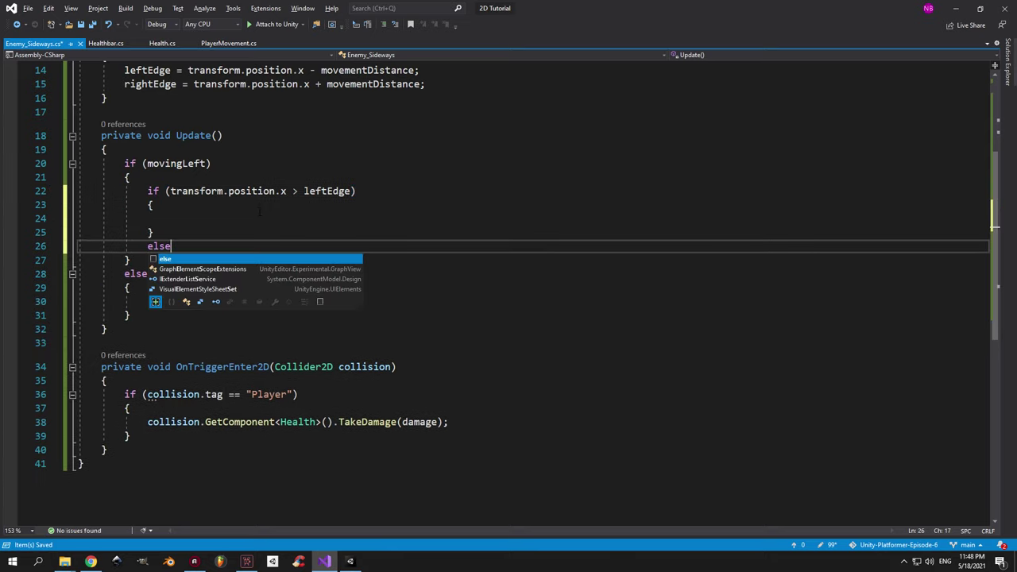
pyautogui.press('Return')
pyautogui.write('movingLeft = false;')
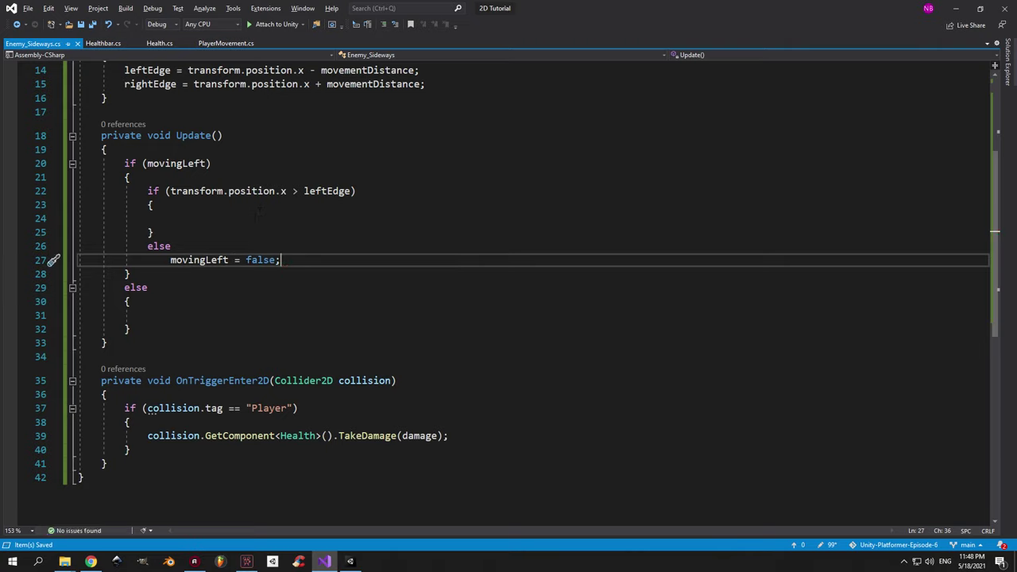
# Copy the nested if/else into Update's outer else block and change its condition to transform.position.x < rightEdge.
pyautogui.moveTo(297, 260); pyautogui.dragTo(8, 192)
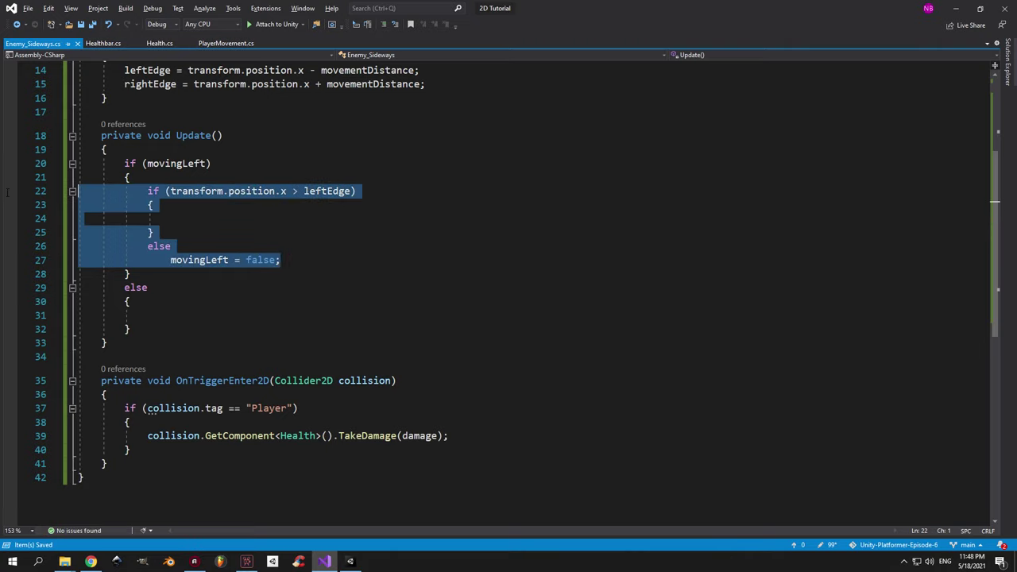
pyautogui.hotkey('ctrl', 'c')
pyautogui.click(193, 314)
pyautogui.hotkey('ctrl', 'v')
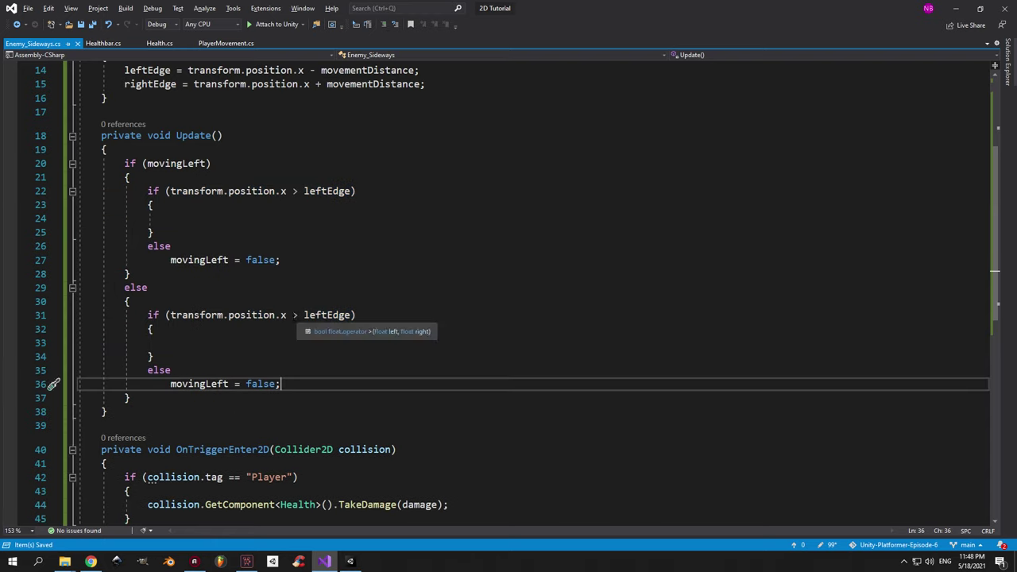
pyautogui.click(296, 314)
pyautogui.press('BackSpace')
pyautogui.write('<')
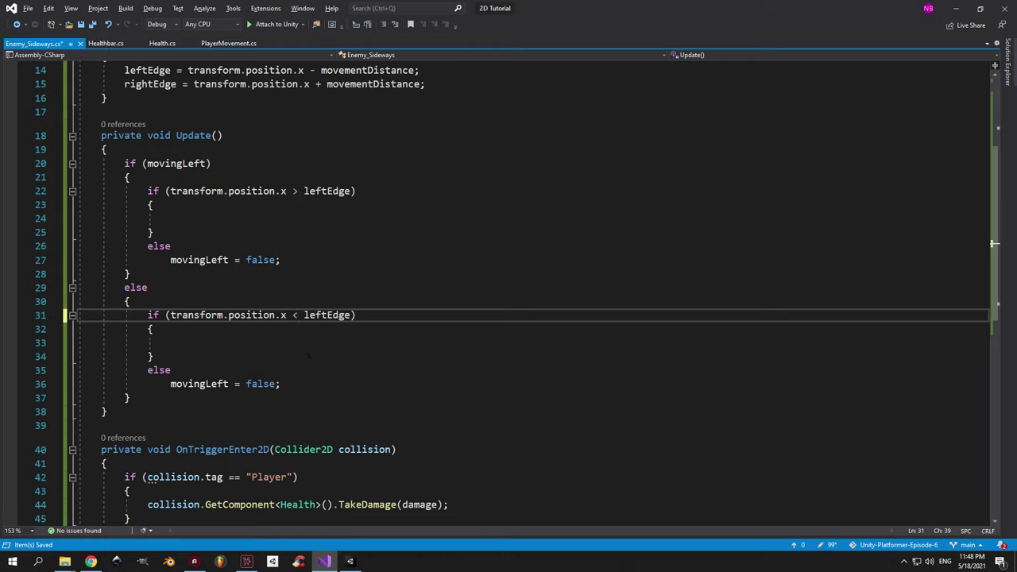
pyautogui.doubleClick(316, 315)
pyautogui.write('right')
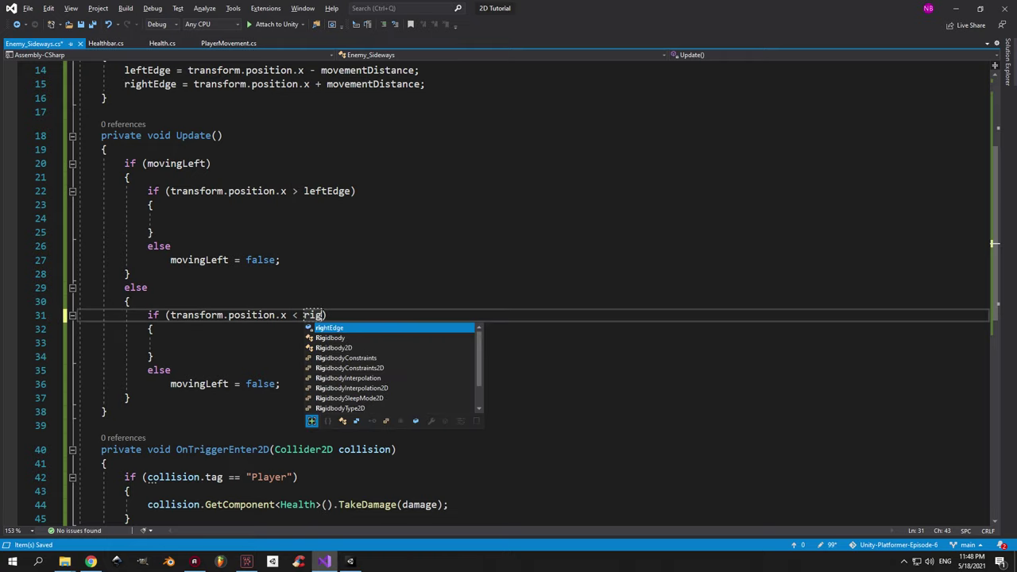
pyautogui.press('Tab')
pyautogui.hotkey('ctrl', 's')
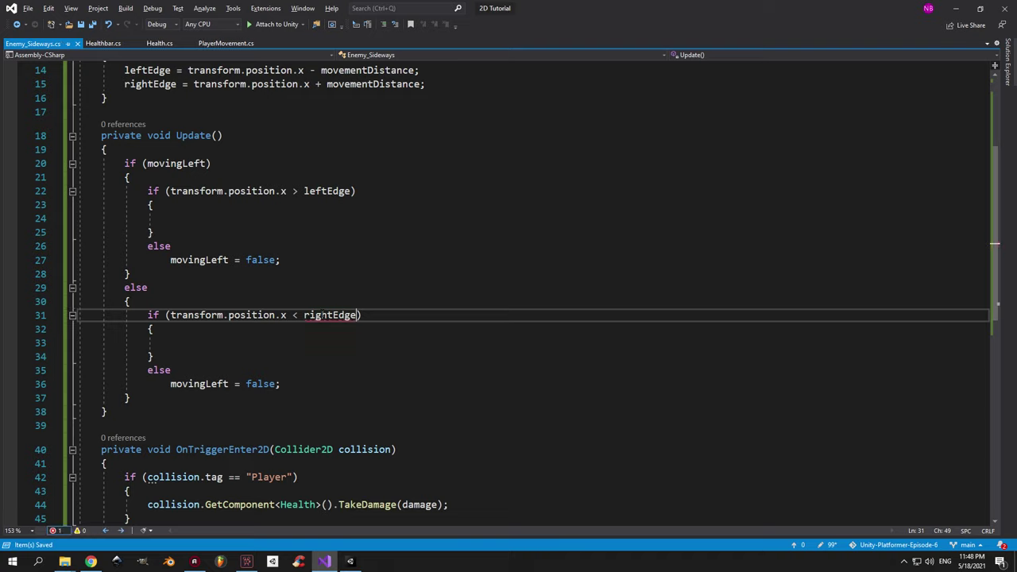
# Set movingLeft to true in the else branch of the rightEdge check and save the script.
pyautogui.doubleClick(261, 384)
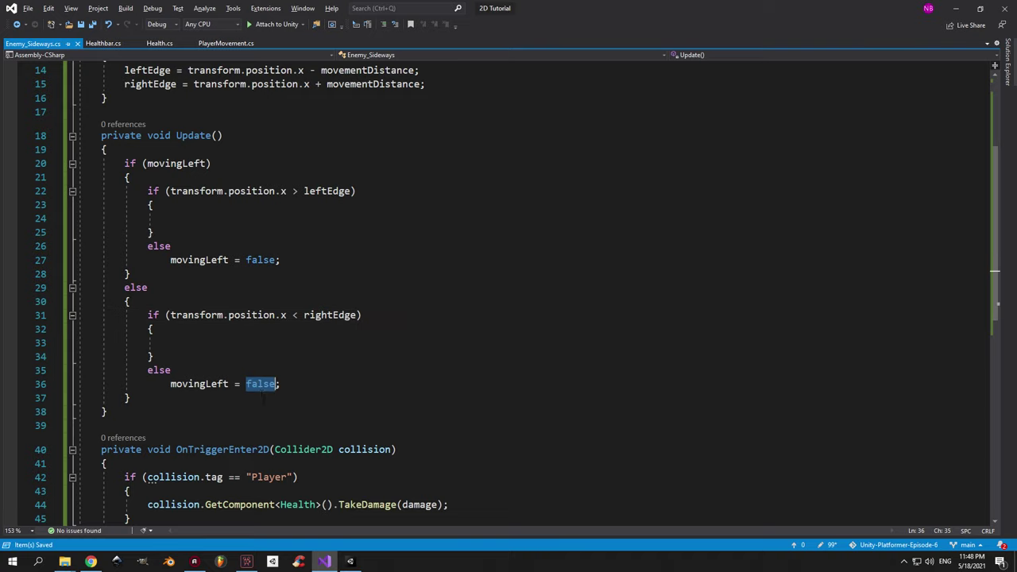
pyautogui.write('true')
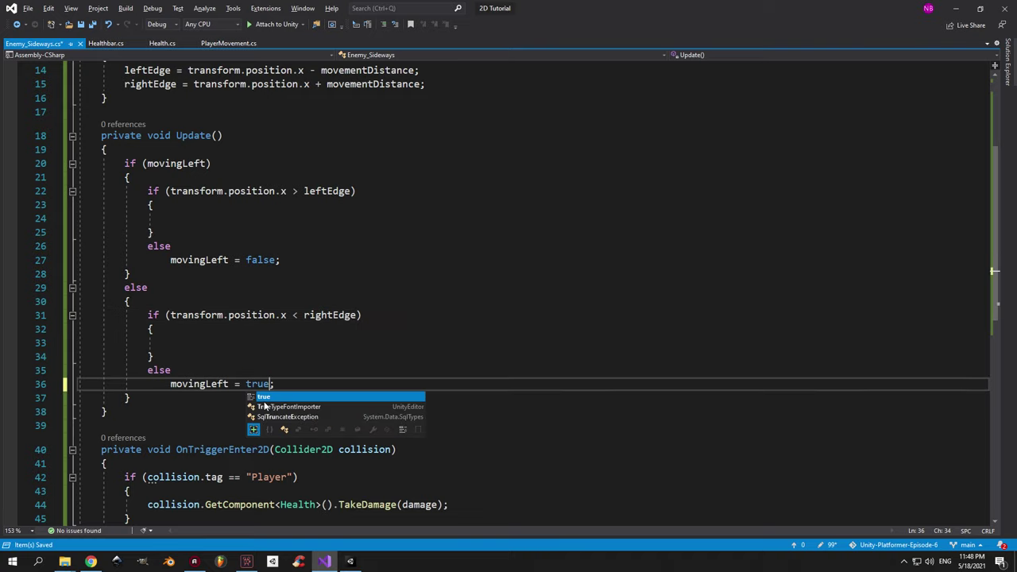
pyautogui.press('Escape')
pyautogui.hotkey('ctrl', 's')
# In the leftEdge check, assign transform.position = new Vector3(transform.position.x - speed * Time.deltaTime, transform.position.y, transform.position.z).
pyautogui.click(201, 219)
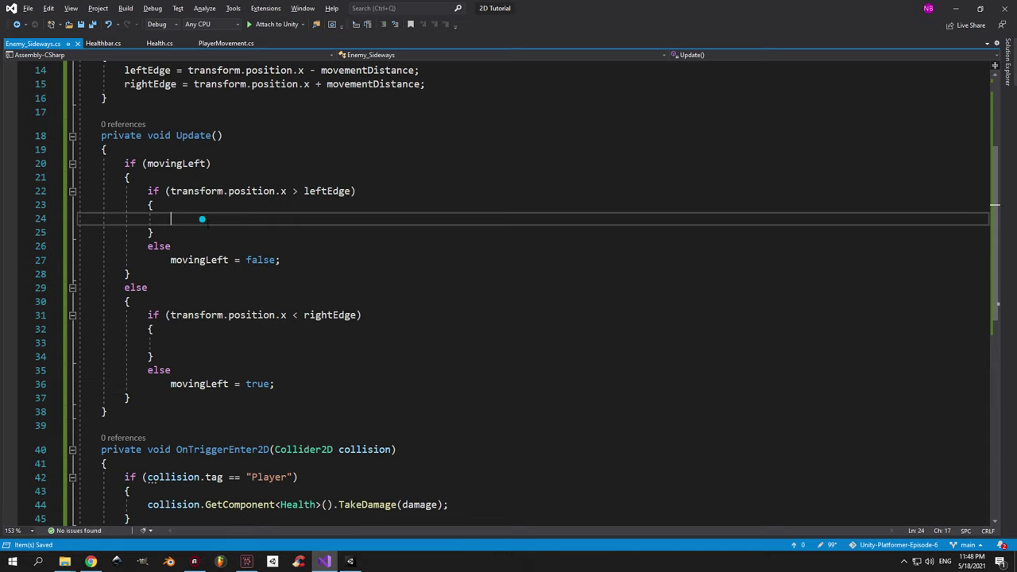
pyautogui.write('transform.position')
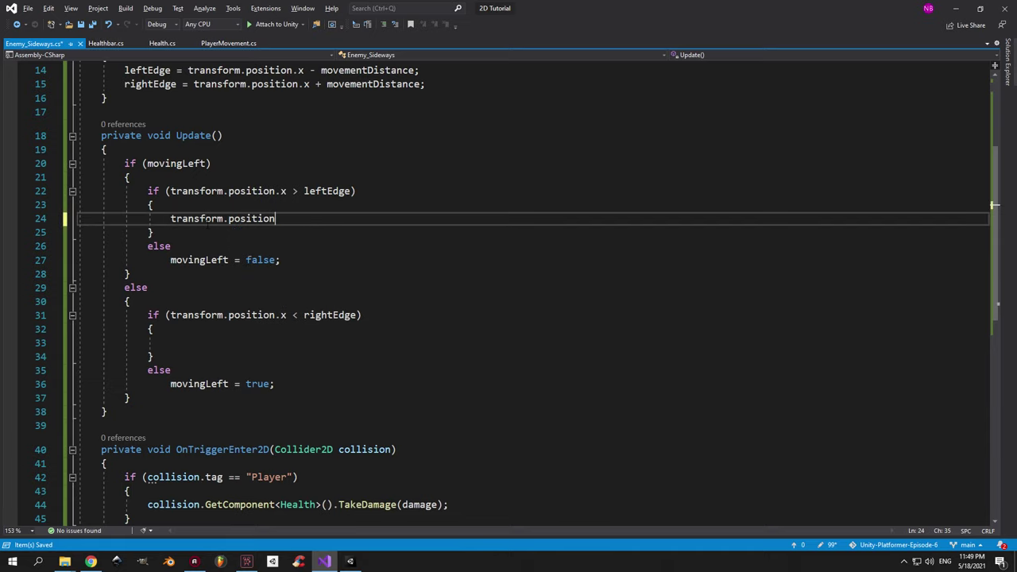
pyautogui.write(' = new Vector3')
pyautogui.write('(transform.position.x  )')
pyautogui.press('Left')
pyautogui.write('transform.position.x - ')
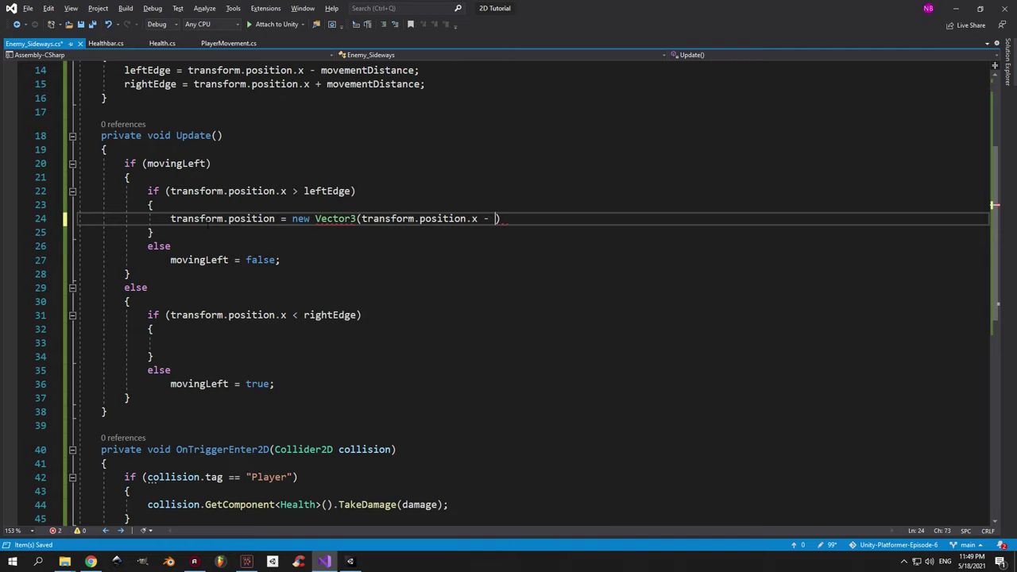
pyautogui.write('speed * Time.')
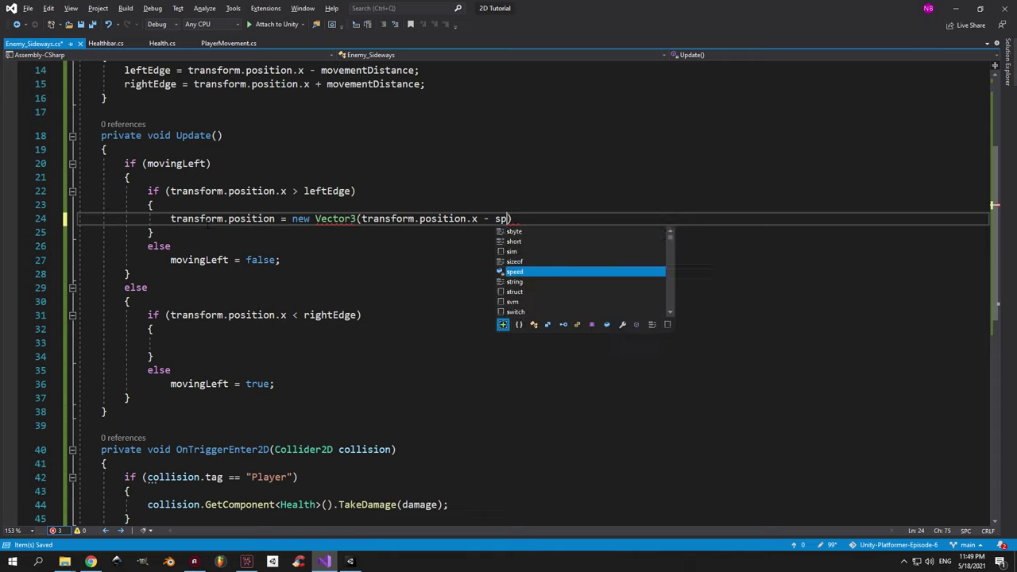
pyautogui.write('deltaTime')
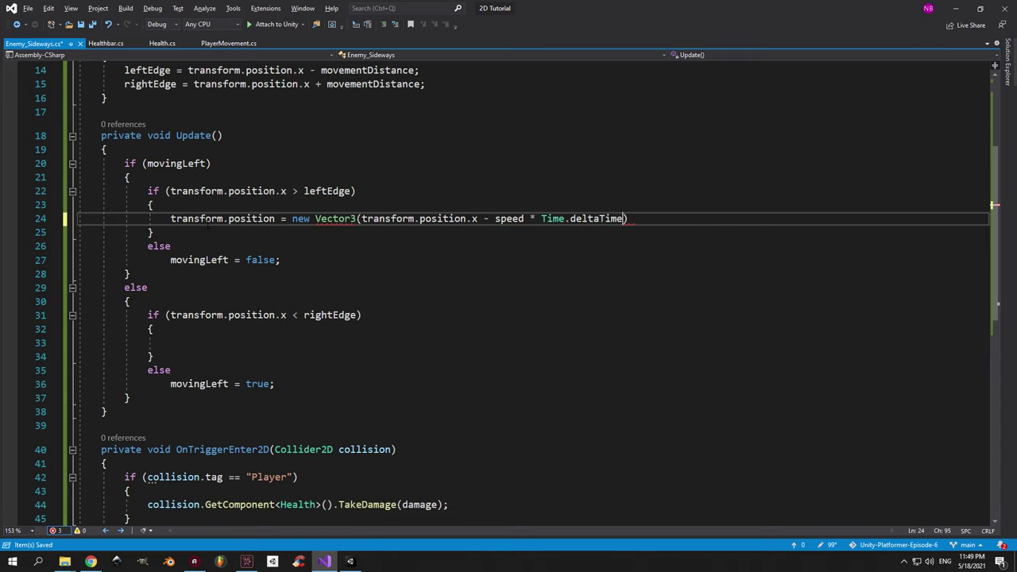
pyautogui.write(', ')
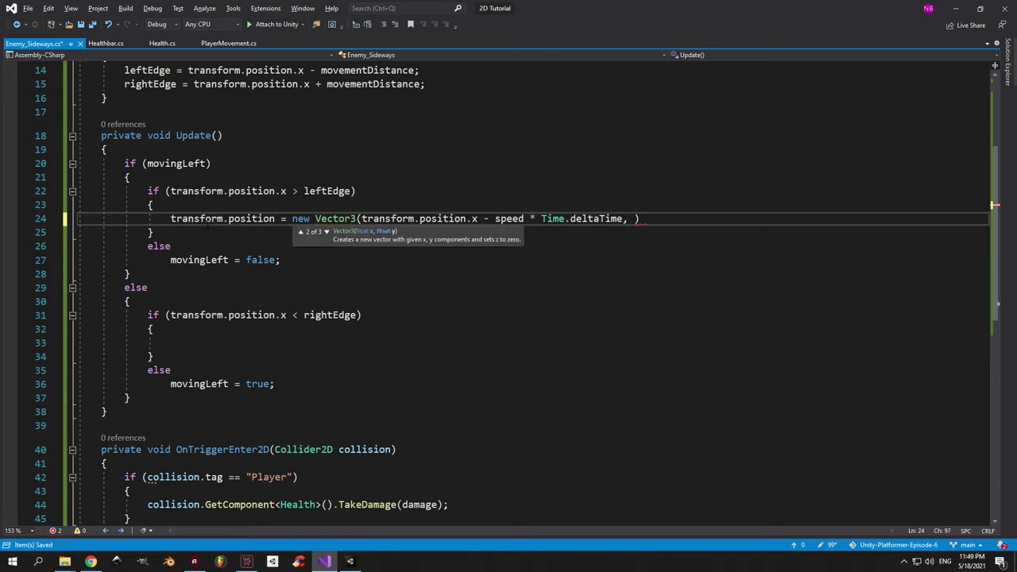
pyautogui.write('transform.position.y, ')
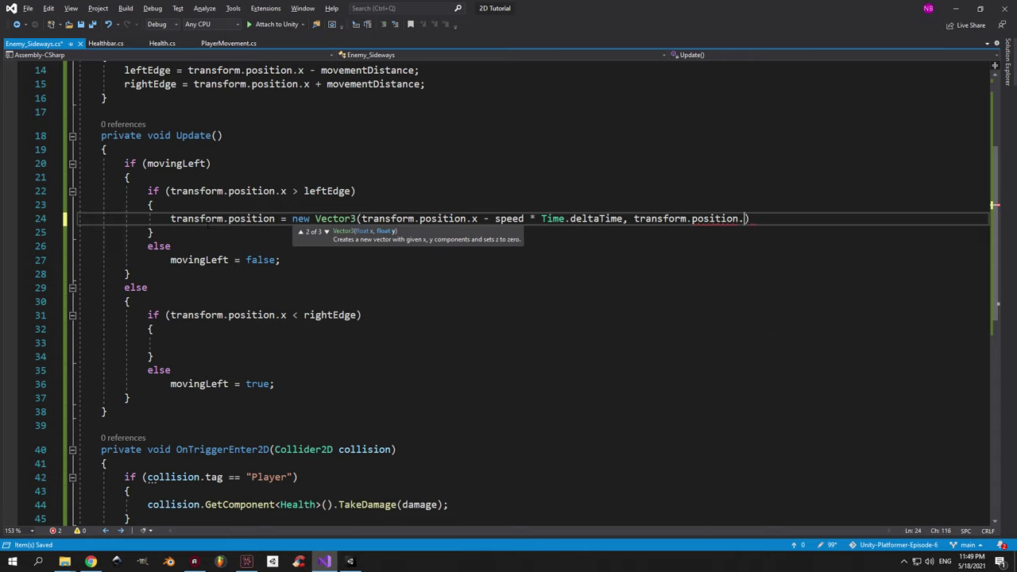
pyautogui.write('transform.position.z')
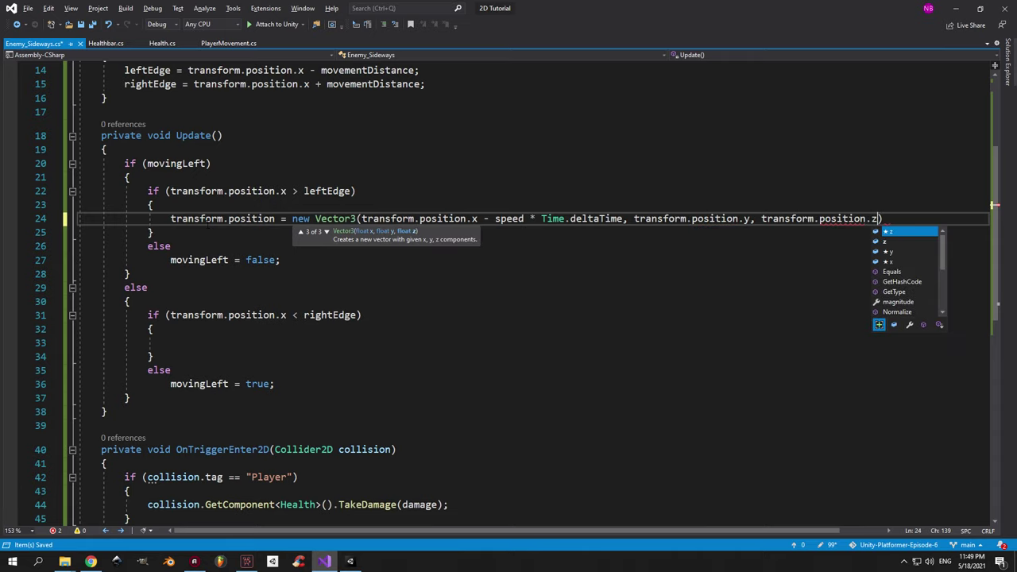
pyautogui.write(');')
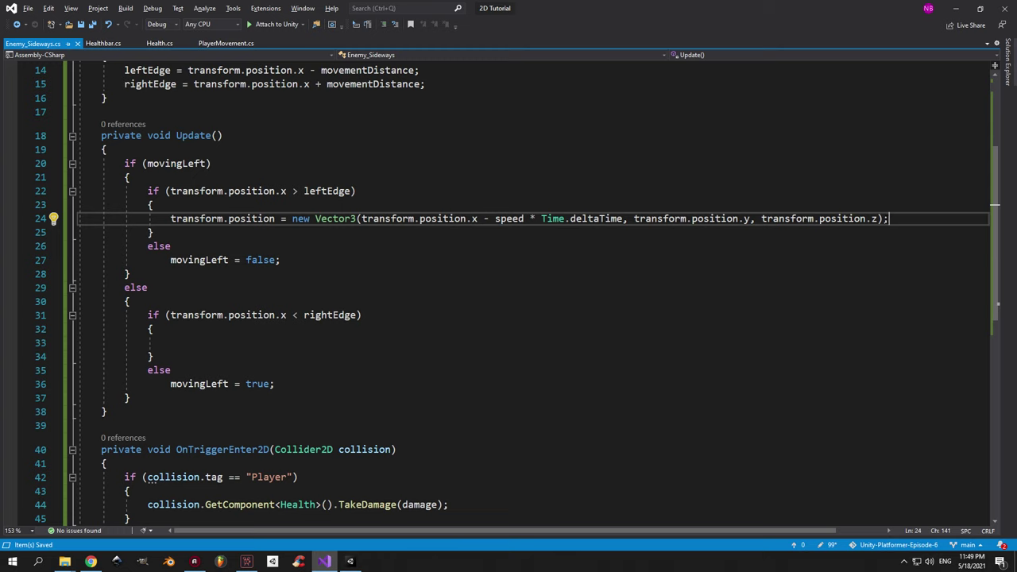
# Copy the transform.position assignment into the rightEdge check and change it to add speed * Time.deltaTime.
pyautogui.hotkey('shift', 'Home')
pyautogui.hotkey('shift', 'Home')
pyautogui.hotkey('ctrl', 'c')
pyautogui.click(509, 342)
pyautogui.hotkey('ctrl', 'v')
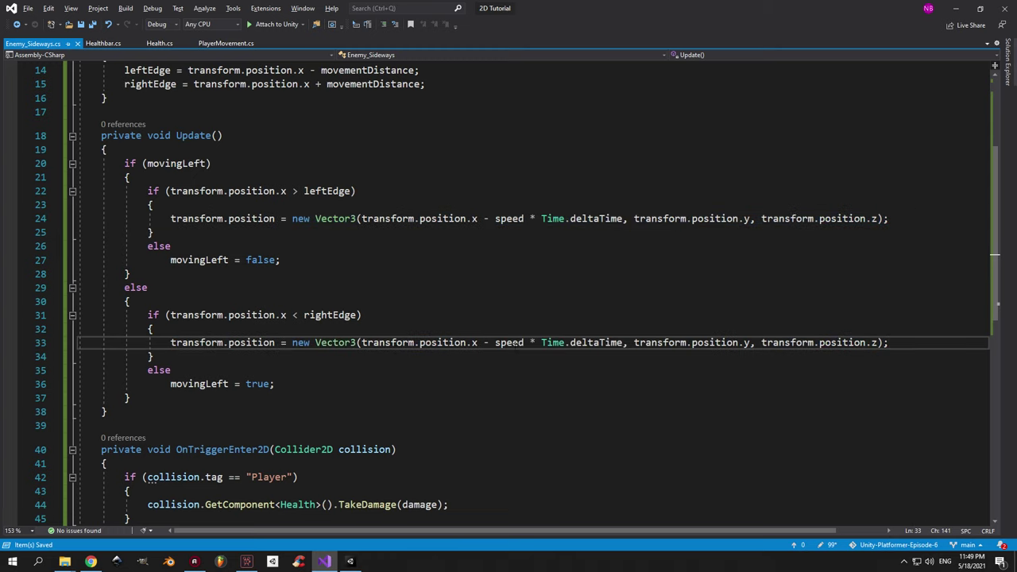
pyautogui.press('BackSpace')
pyautogui.write('+')
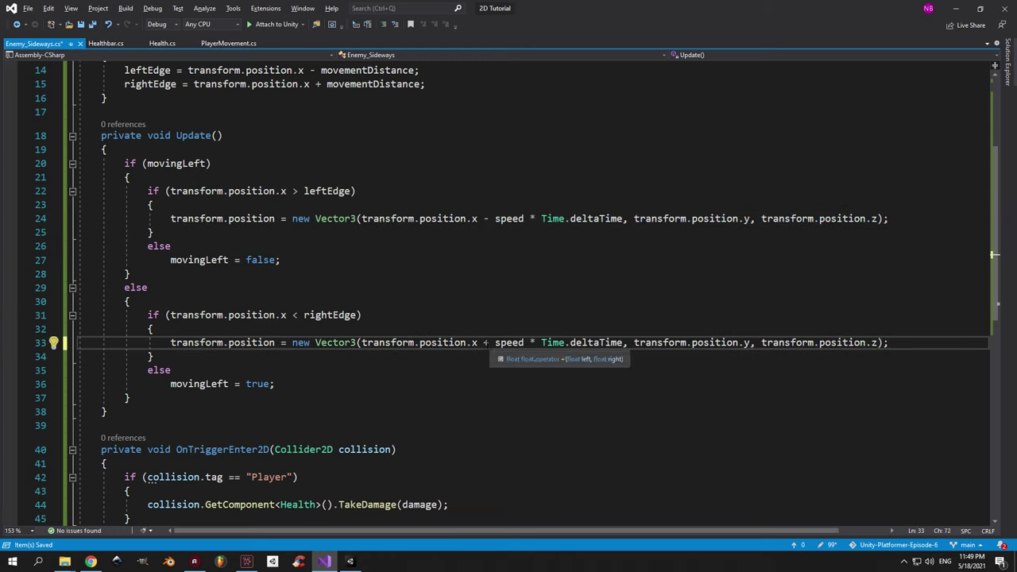
pyautogui.doubleClick(485, 342)
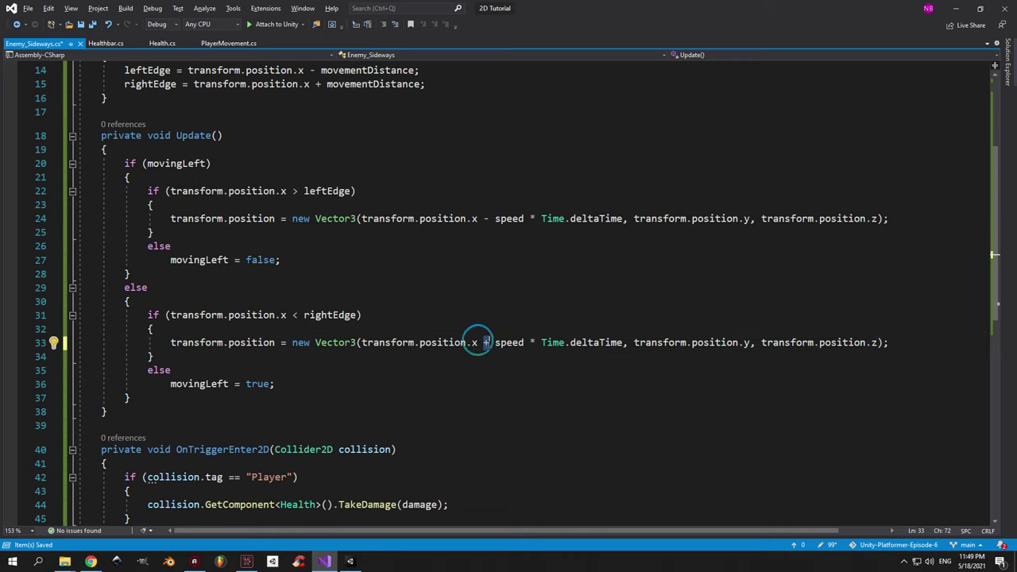
# Switch to Unity and set the Saw's Enemy_Sideways Movement Distance to 3 and Speed to 5.
pyautogui.scroll(5, 490, 359)
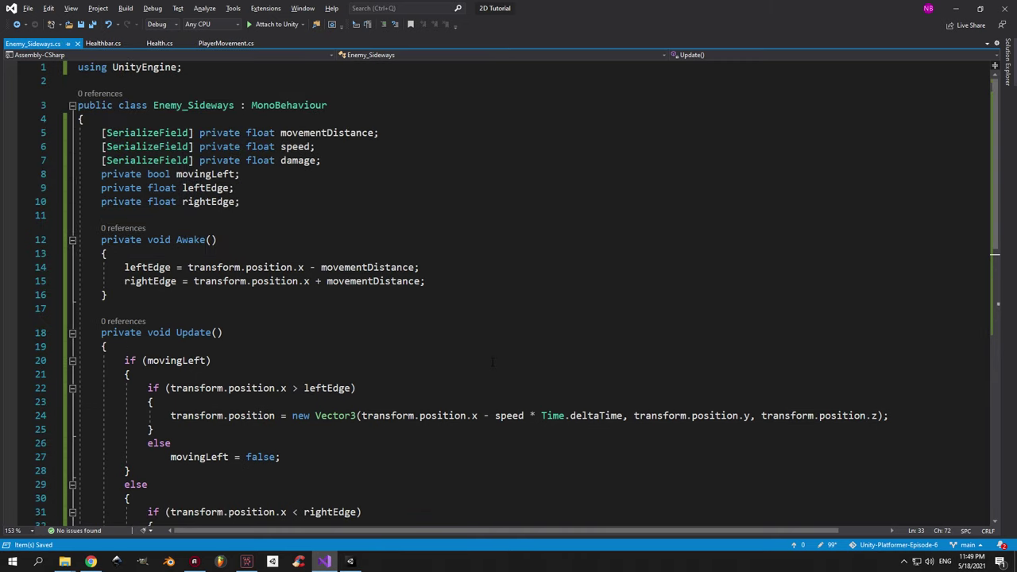
pyautogui.scroll(-7, 492, 363)
pyautogui.scroll(7, 492, 362)
pyautogui.click(351, 561)
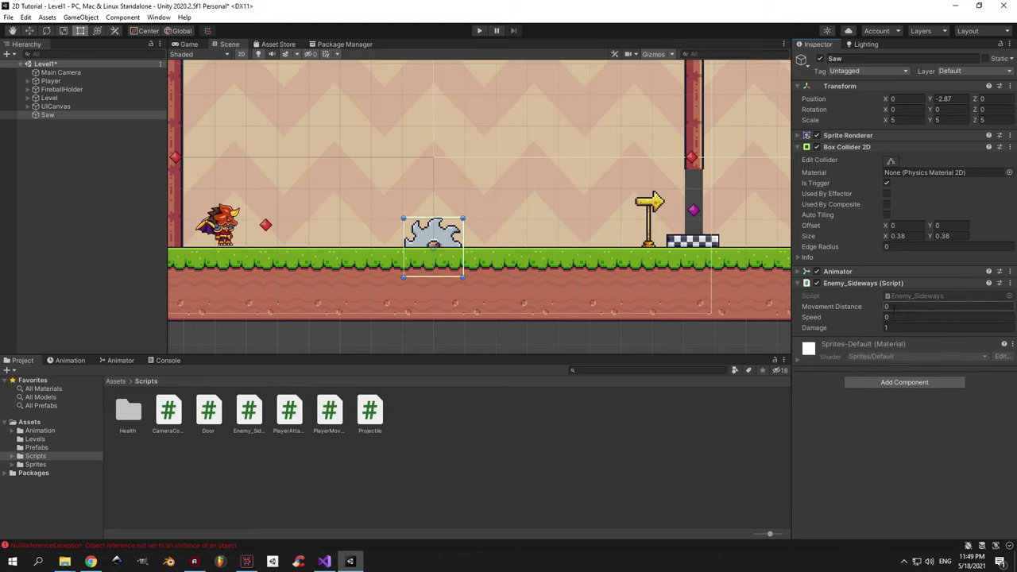
pyautogui.write('3')
pyautogui.click(911, 317)
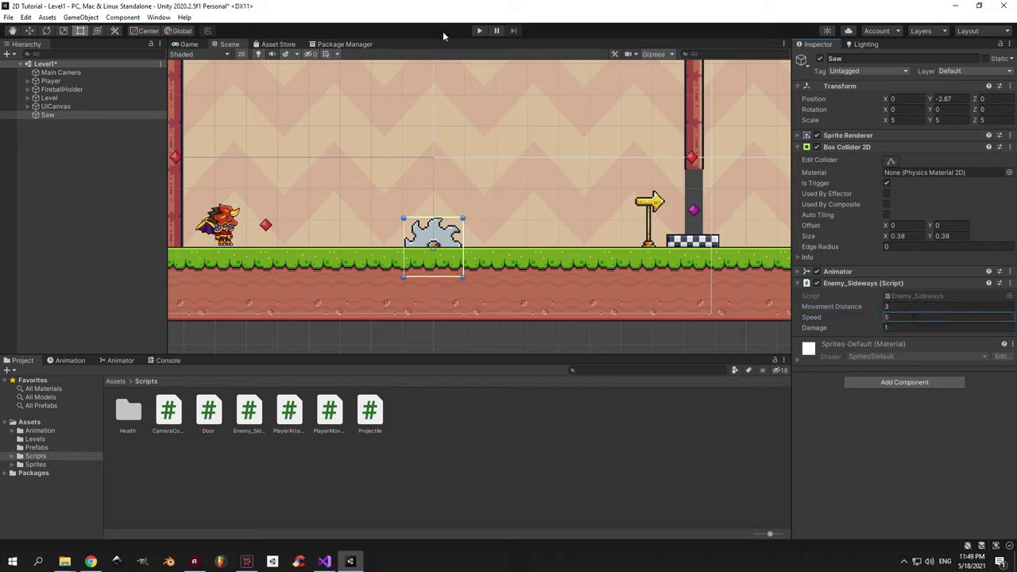
# Run the game and, in play mode, set the Saw's Speed to 4 and Movement Distance to 3.5.
pyautogui.click(478, 32)
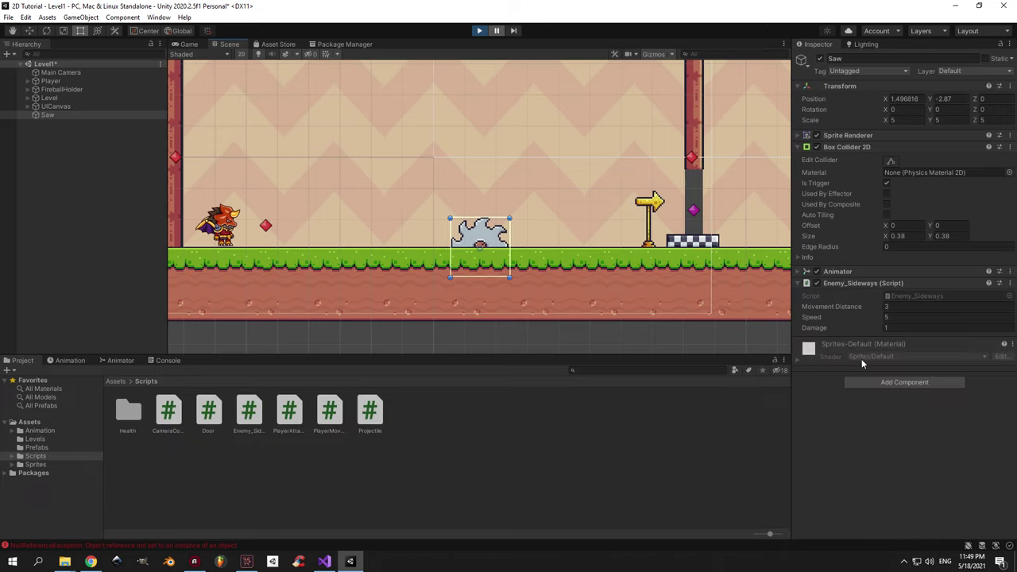
pyautogui.click(897, 317)
pyautogui.click(904, 307)
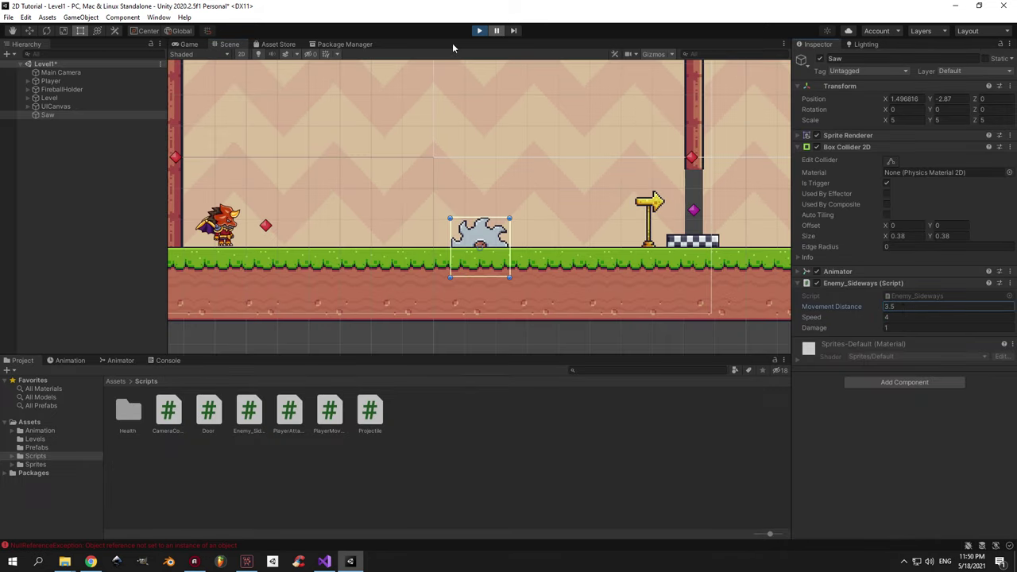
# Resume the paused game, test the moving Saw while walking the player back and forth, and exit play mode.
pyautogui.click(497, 31)
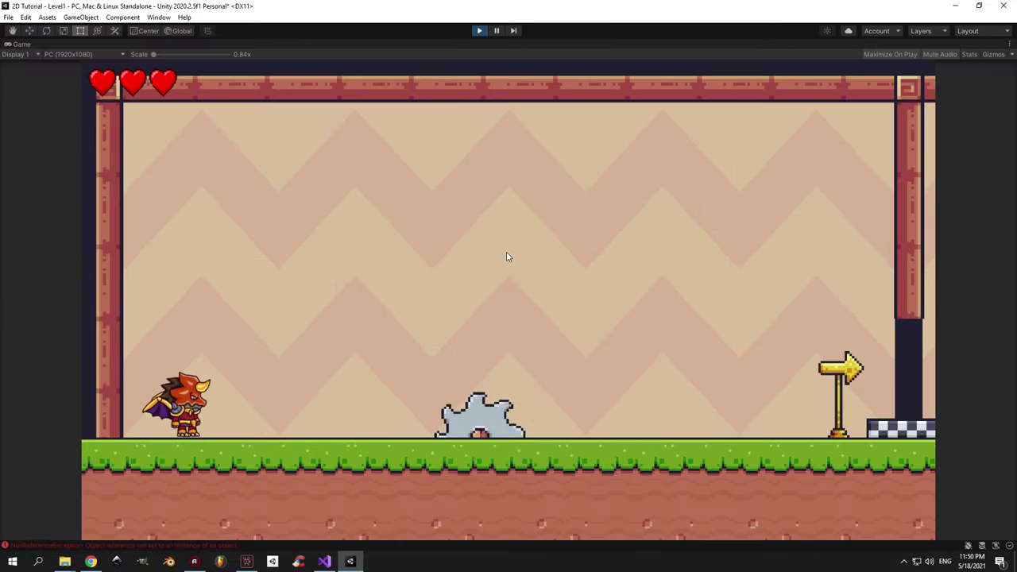
pyautogui.press('Right')
pyautogui.press('Left')
pyautogui.press('Left')
pyautogui.press('Right')
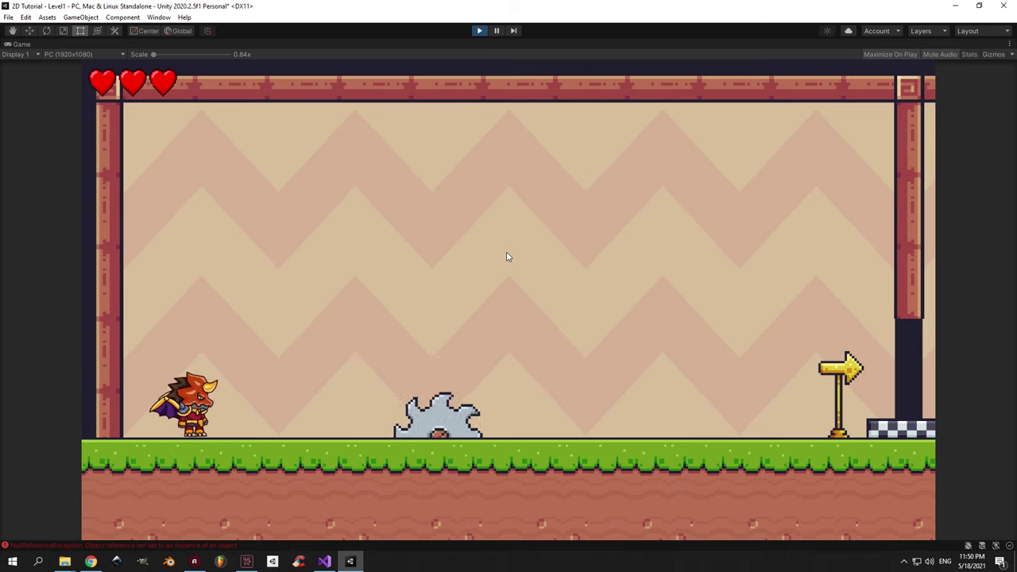
pyautogui.click(480, 31)
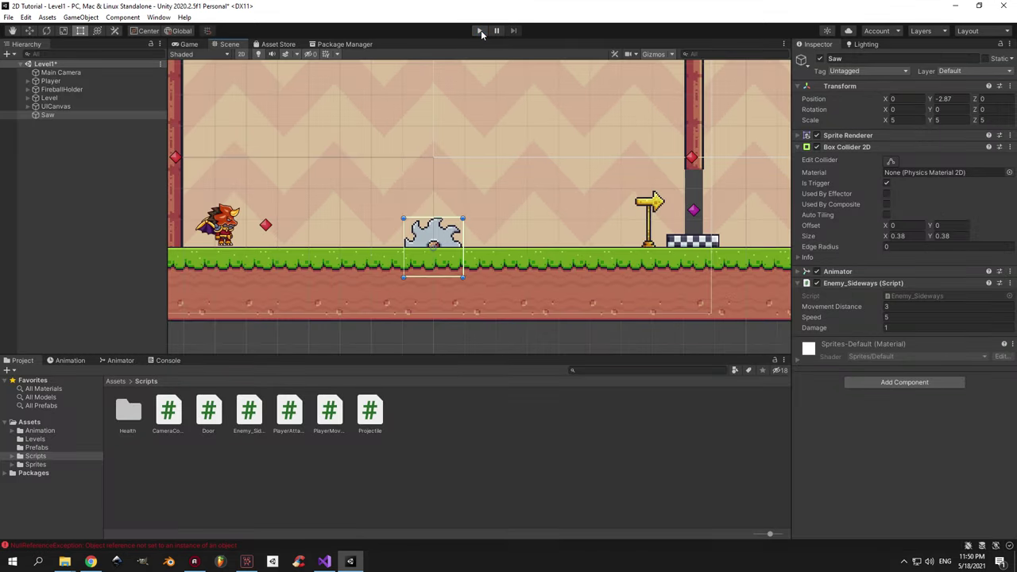
# Create an empty game object in the Level1 scene and name it HealthCollectible.
pyautogui.click(71, 173)
pyautogui.rightClick(70, 173)
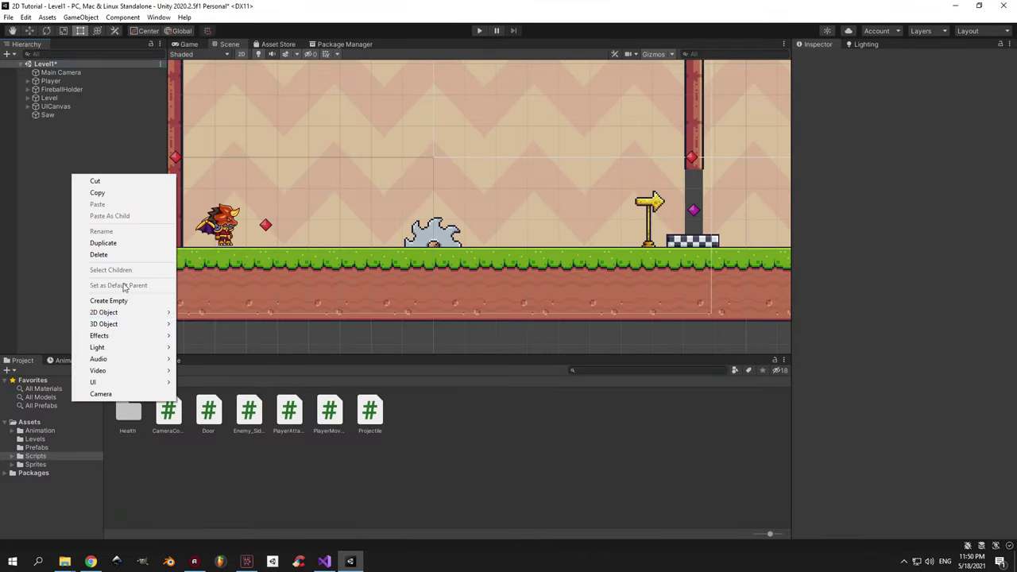
pyautogui.click(108, 301)
pyautogui.write('HealthColl')
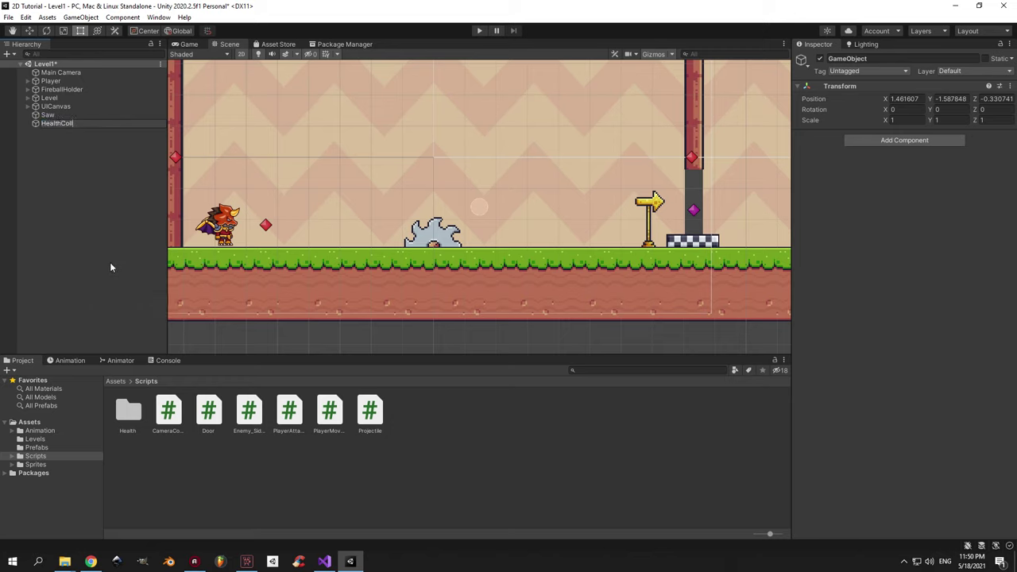
pyautogui.write('ectible')
pyautogui.press('Return')
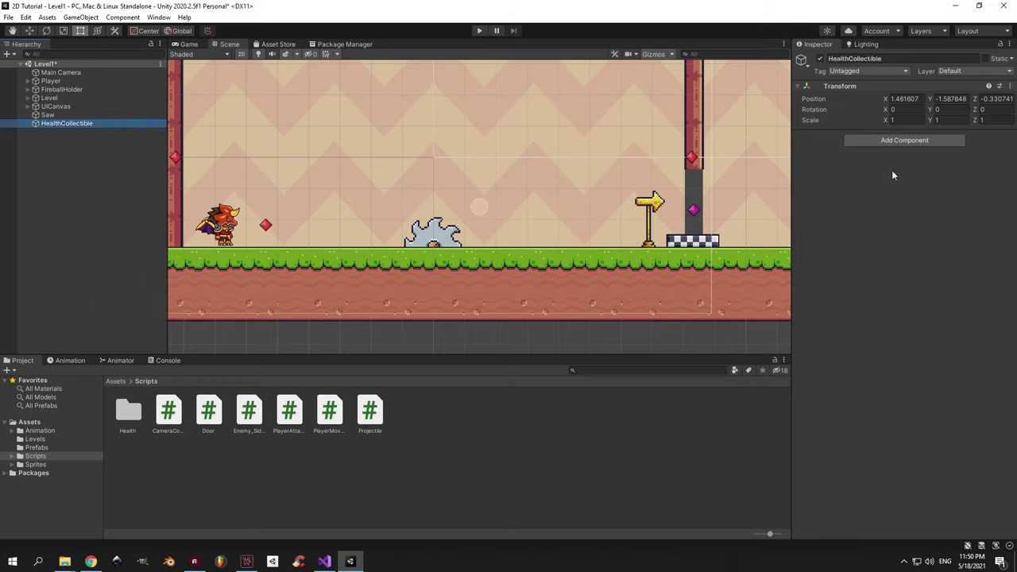
# Set the HealthCollectible object's position to 0, 0, 0, save the scene and frame the object in view.
pyautogui.click(904, 98)
pyautogui.write('0')
pyautogui.press('Tab')
pyautogui.write('0')
pyautogui.press('Tab')
pyautogui.write('0')
pyautogui.hotkey('ctrl', 's')
pyautogui.doubleClick(67, 123)
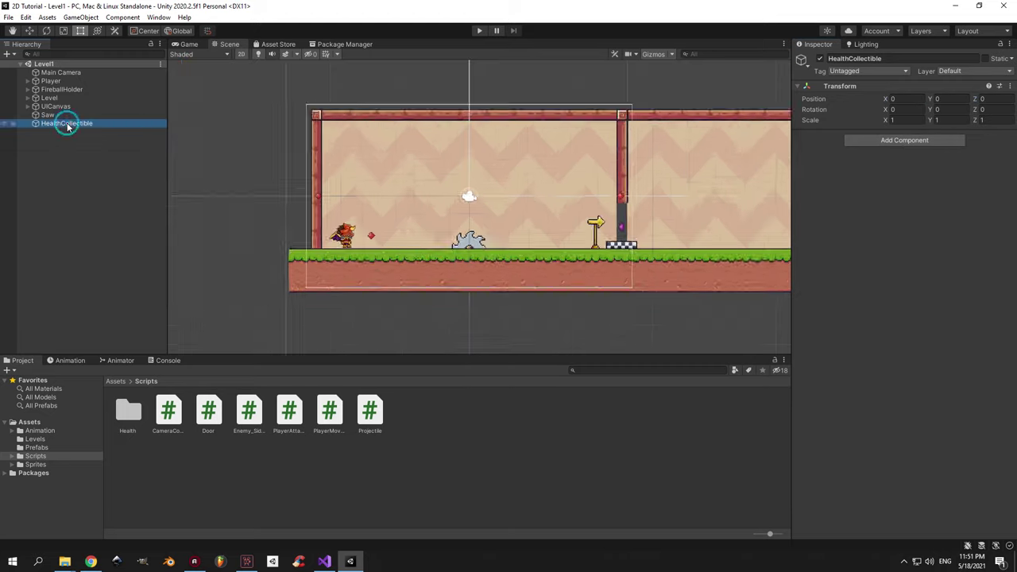
# Add a Sprite Renderer to HealthCollectible and assign the Heart sprite from the Sprites folder.
pyautogui.click(866, 140)
pyautogui.write('sprite')
pyautogui.press('Down')
pyautogui.press('Down')
pyautogui.press('Return')
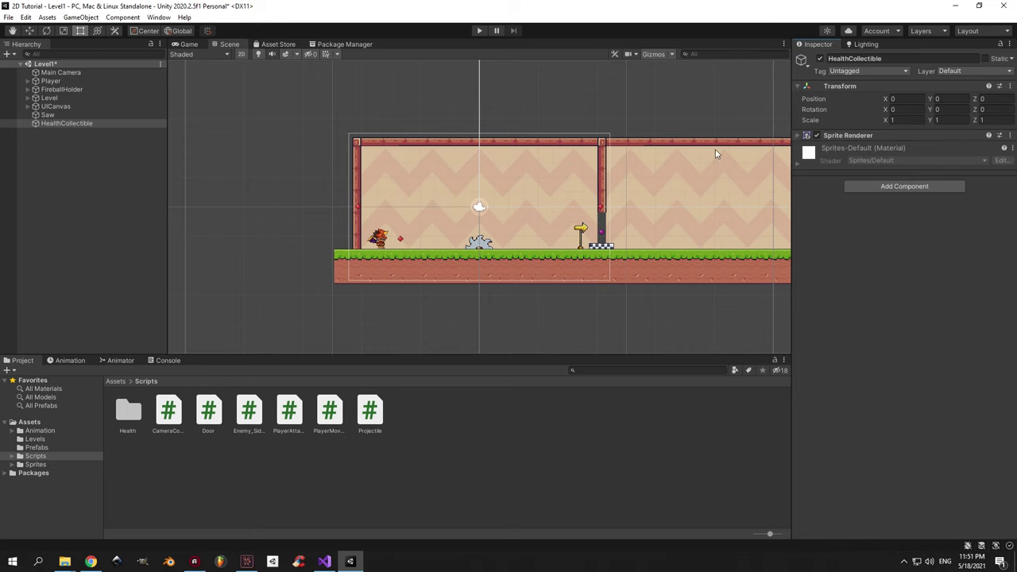
pyautogui.scroll(3, 707, 163)
pyautogui.click(35, 464)
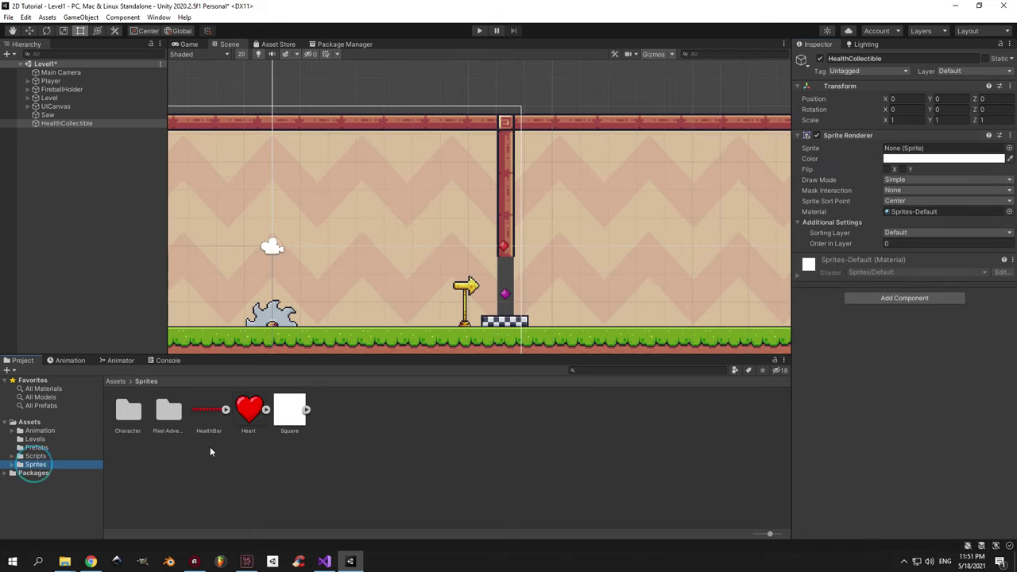
pyautogui.moveTo(249, 409); pyautogui.dragTo(949, 154)
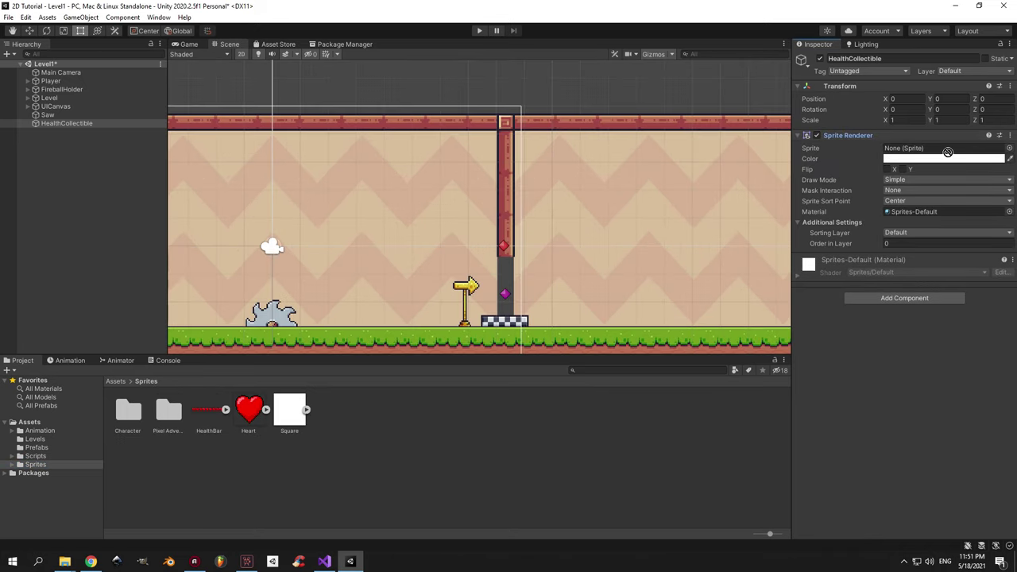
pyautogui.moveTo(868, 165); pyautogui.dragTo(893, 153)
# Put the heart's Sprite Renderer on the Foreground sorting layer and set the object's scale to 0.5 on all axes.
pyautogui.moveTo(408, 206); pyautogui.dragTo(572, 200, button='middle')
pyautogui.click(966, 235)
pyautogui.click(917, 268)
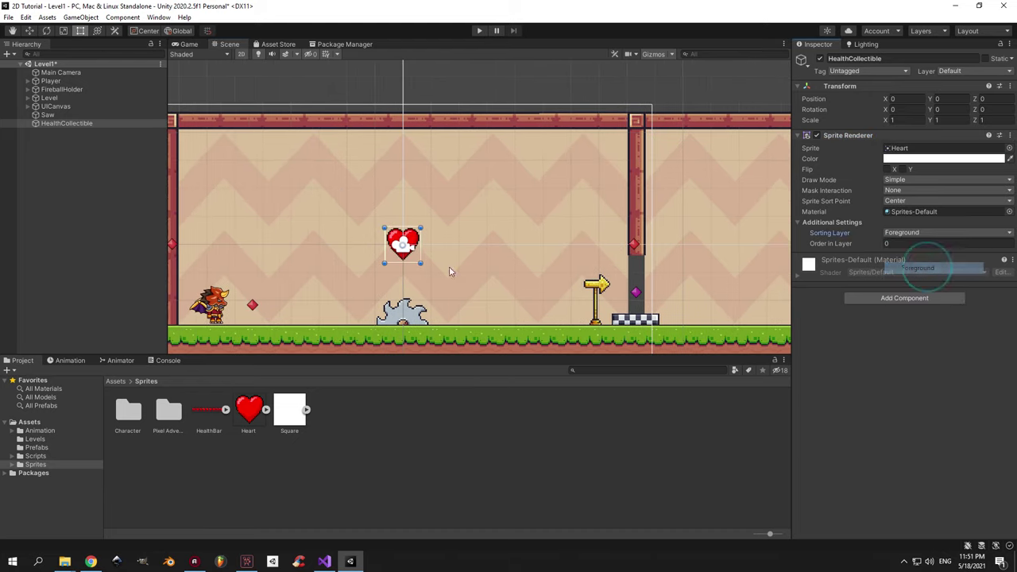
pyautogui.scroll(2, 390, 333)
pyautogui.write('0.5')
pyautogui.press('Tab')
pyautogui.write('0.5')
pyautogui.press('Tab')
pyautogui.write('0.5')
pyautogui.press('Return')
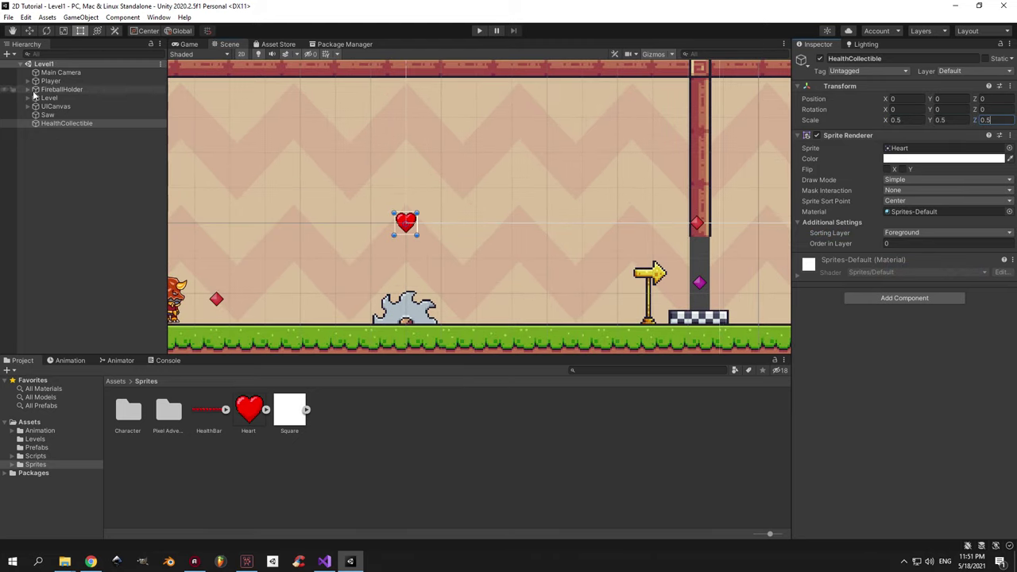
# Move the heart just above the ground beside the arrow sign, at X 5.5 and Y -2.25.
pyautogui.press('w')
pyautogui.moveTo(460, 243); pyautogui.dragTo(508, 239, button='middle')
pyautogui.moveTo(493, 221); pyautogui.dragTo(675, 220)
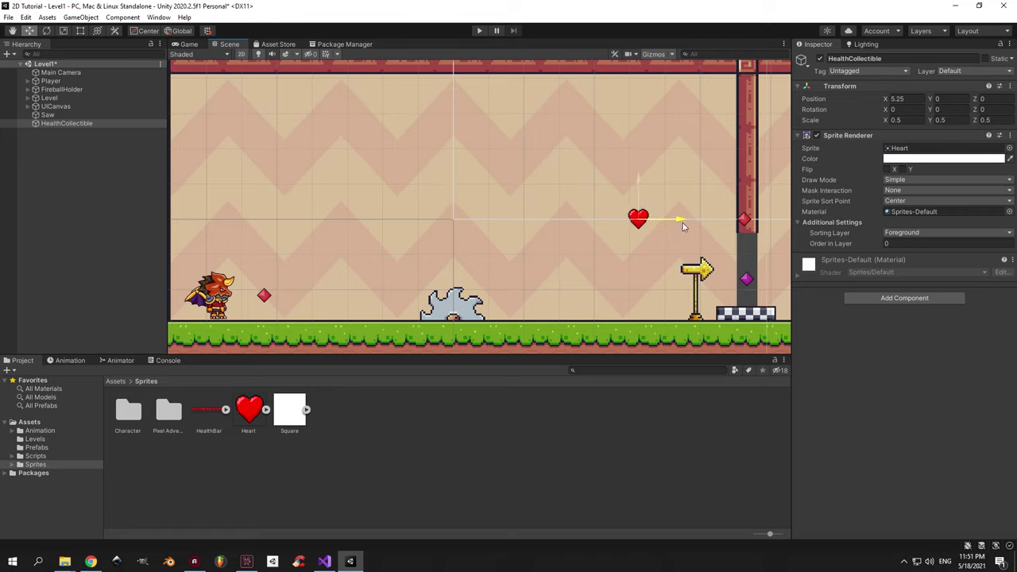
pyautogui.moveTo(638, 181); pyautogui.dragTo(661, 290)
pyautogui.scroll(2, 661, 290)
pyautogui.moveTo(661, 290); pyautogui.dragTo(506, 251, button='middle')
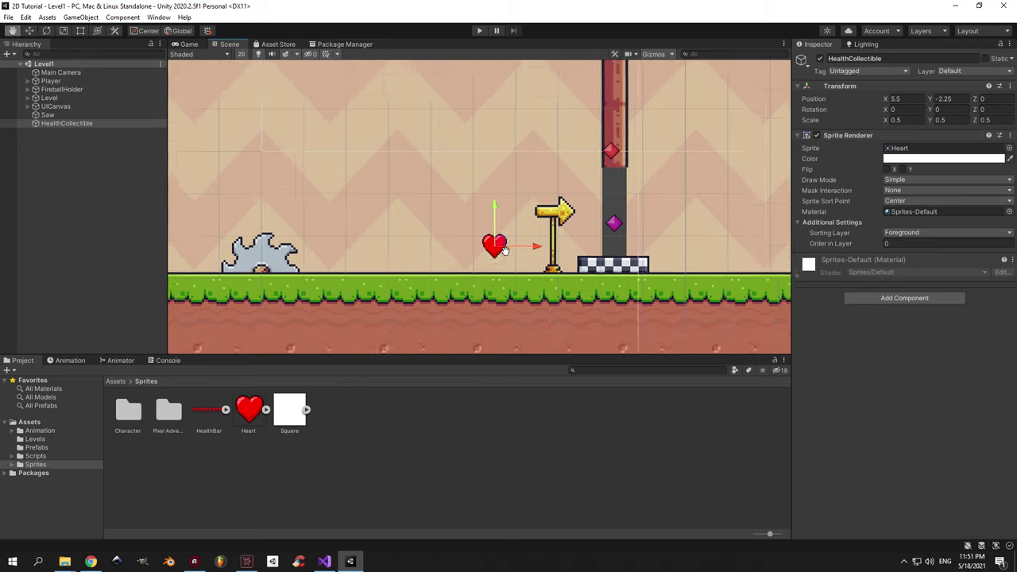
# Create a C# script named HealthCollectible in the Scripts/Health folder.
pyautogui.click(39, 456)
pyautogui.doubleClick(128, 410)
pyautogui.rightClick(250, 454)
pyautogui.moveTo(393, 180)
pyautogui.click(458, 162)
pyautogui.write('HealthCollectible')
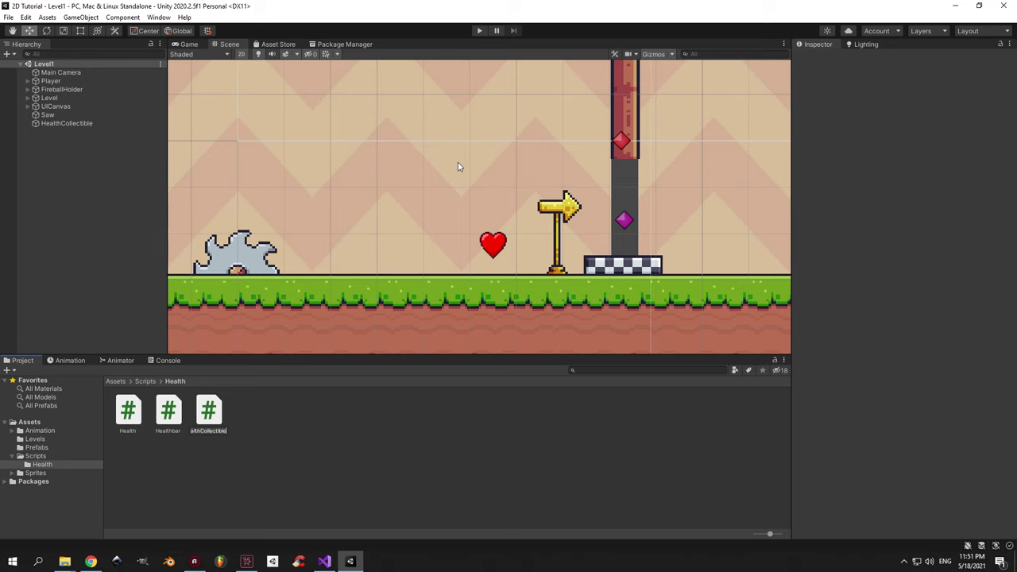
pyautogui.press('Return')
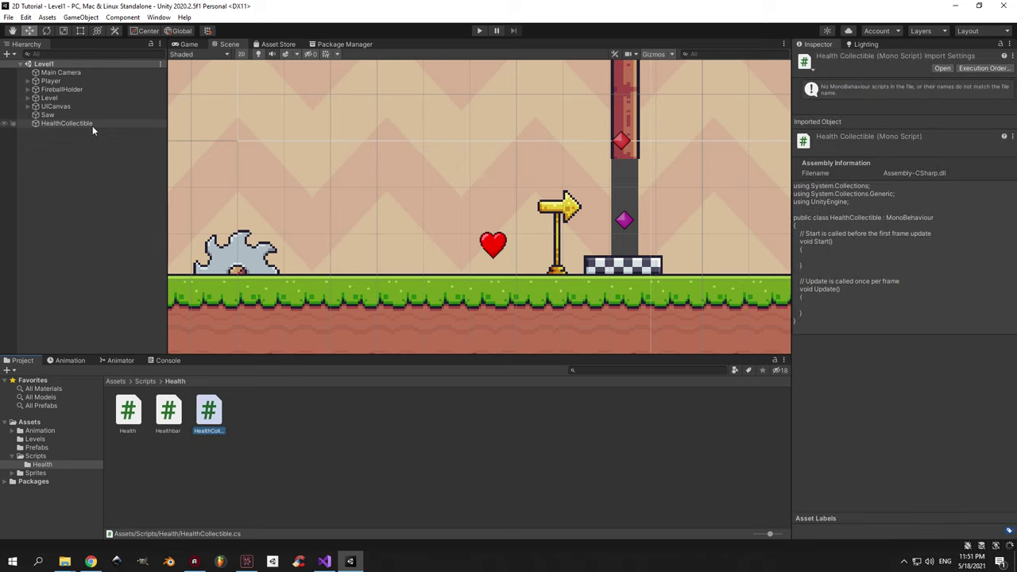
# Attach the HealthCollectible script to the heart object and add a Box Collider 2D with Is Trigger enabled.
pyautogui.click(92, 125)
pyautogui.moveTo(208, 410); pyautogui.dragTo(891, 367)
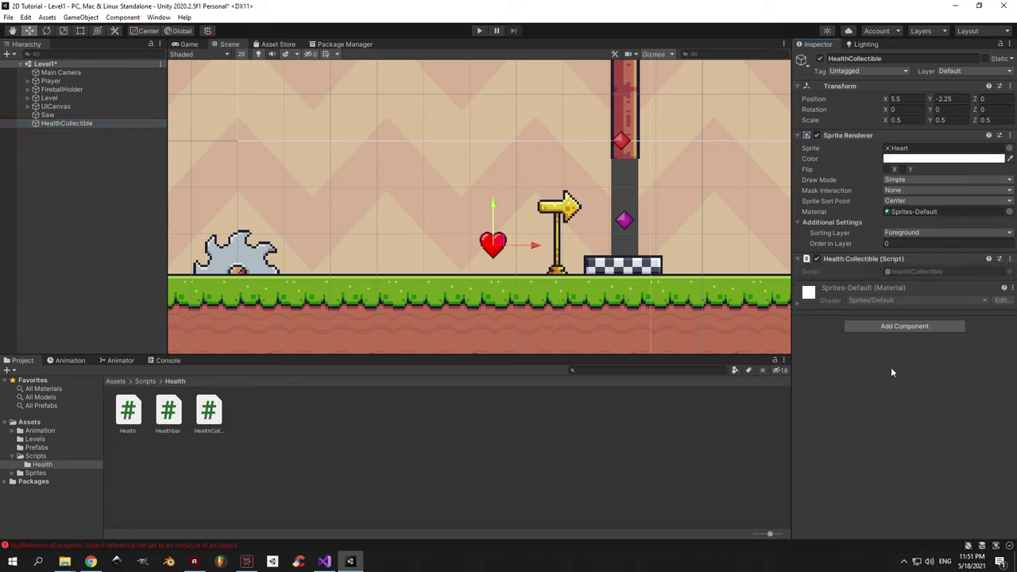
pyautogui.click(906, 327)
pyautogui.write('box')
pyautogui.press('Down')
pyautogui.press('Return')
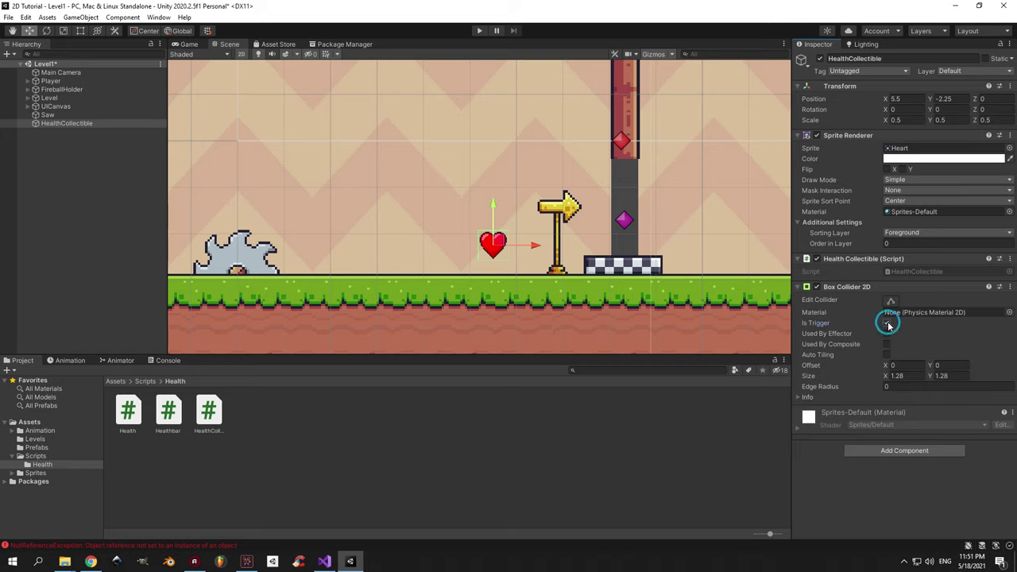
# Move the Health Collectible script component below the Box Collider 2D and collapse the collider and Sprite Renderer.
pyautogui.click(890, 286)
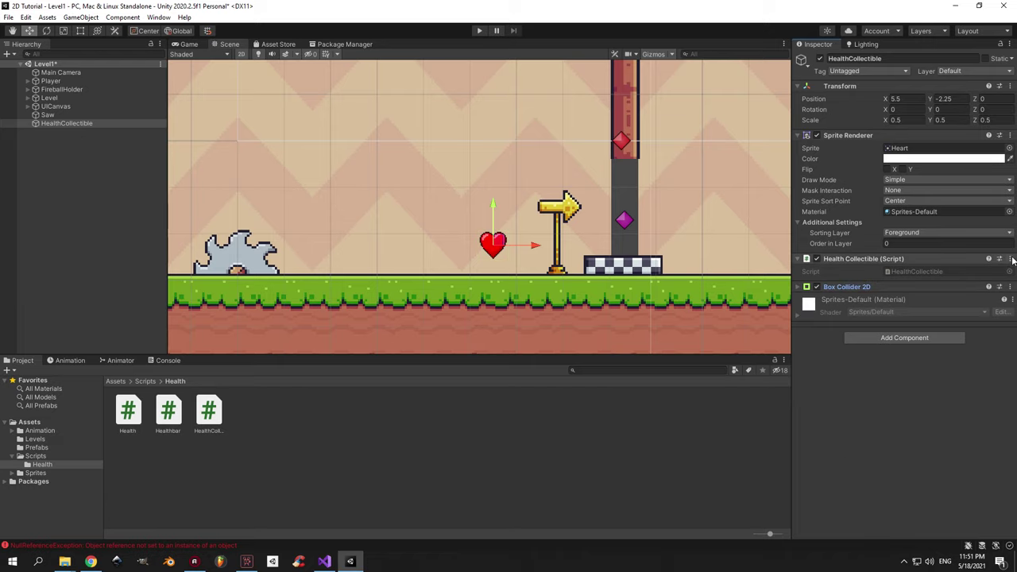
pyautogui.click(1012, 260)
pyautogui.click(926, 295)
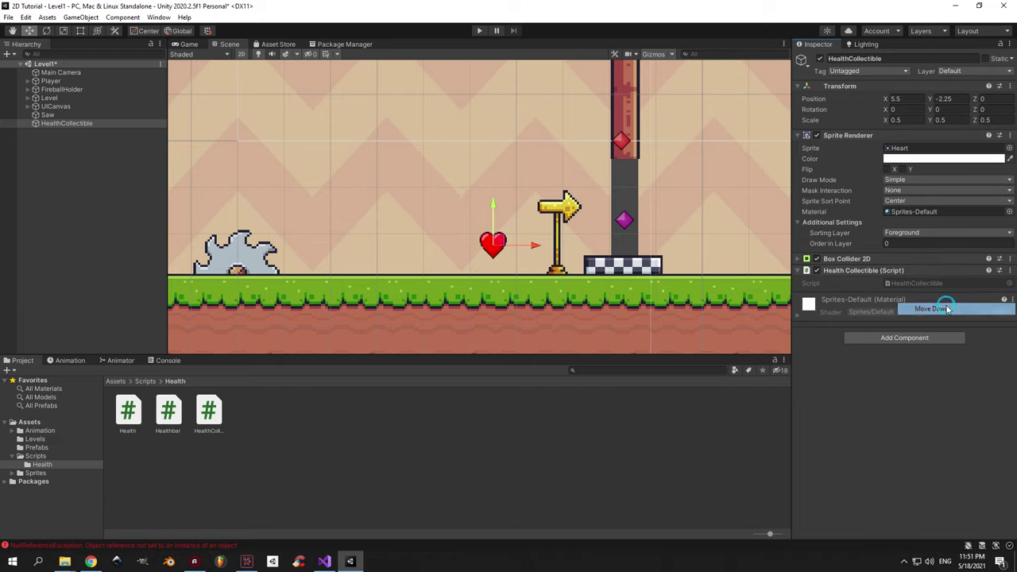
pyautogui.click(832, 135)
# Open the HealthCollectible script in the code editor and remove the unused using lines and the template Start and Update methods.
pyautogui.doubleClick(208, 413)
pyautogui.hotkey('shift', 'Down')
pyautogui.hotkey('shift', 'Down')
pyautogui.press('Delete')
pyautogui.press('Down')
pyautogui.press('Down')
pyautogui.press('Down')
pyautogui.press('Down')
pyautogui.hotkey('shift', 'Down')
pyautogui.hotkey('shift', 'Down')
pyautogui.hotkey('shift', 'Down')
pyautogui.hotkey('shift', 'Down')
pyautogui.hotkey('shift', 'Down')
pyautogui.hotkey('shift', 'Down')
pyautogui.hotkey('shift', 'Down')
pyautogui.hotkey('shift', 'Down')
pyautogui.hotkey('shift', 'Down')
pyautogui.hotkey('shift', 'Down')
pyautogui.hotkey('shift', 'End')
# Declare the field "[SerializeField] private float healthValue;" in the HealthCollectible class and save the script.
pyautogui.write('private float healthValue;')
pyautogui.press('Home')
pyautogui.write('[SerializeField]')
pyautogui.press('End')
pyautogui.hotkey('ctrl', 's')
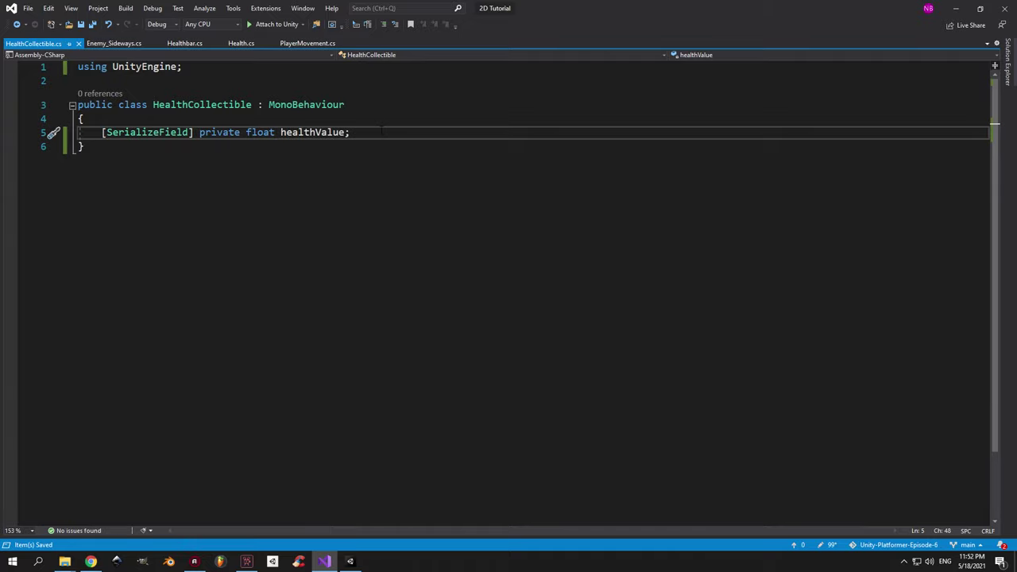
# Add an OnTriggerEnter2D method to HealthCollectible with an if block checking collision.tag == "Player".
pyautogui.press('Return')
pyautogui.press('Return')
pyautogui.write('ontrigg')
pyautogui.press('Tab')
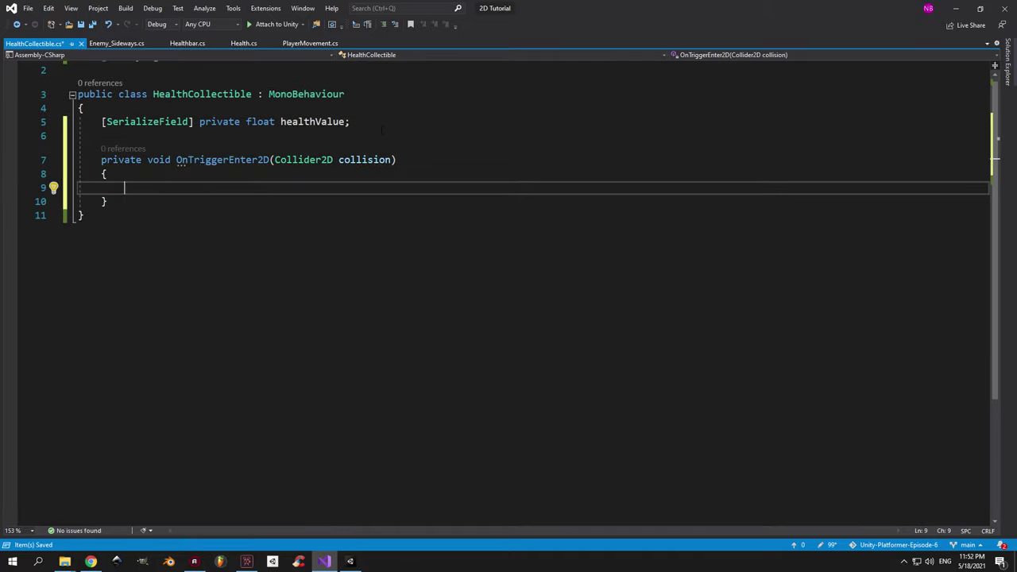
pyautogui.write('if (collision.')
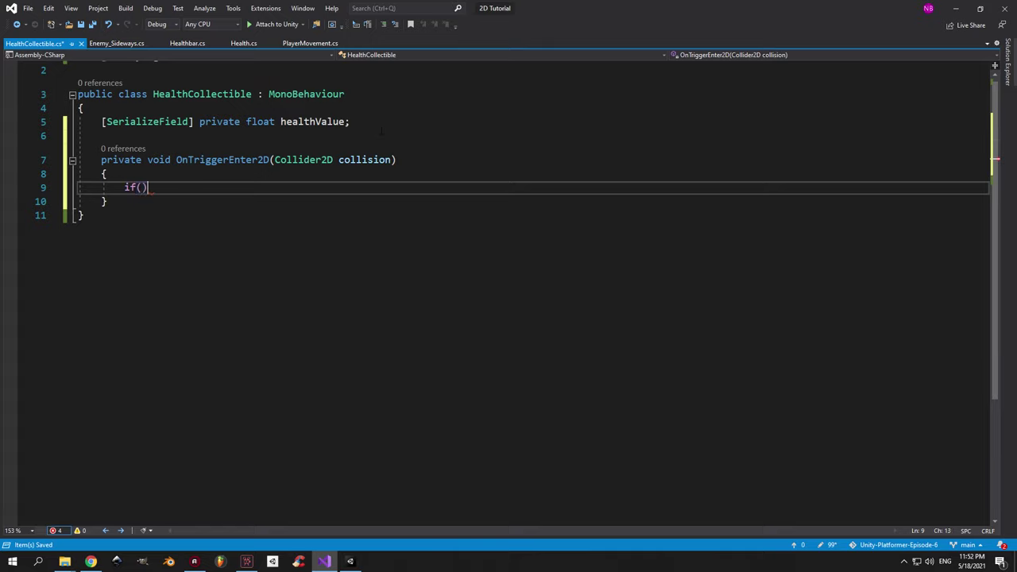
pyautogui.write('tag == "Pla')
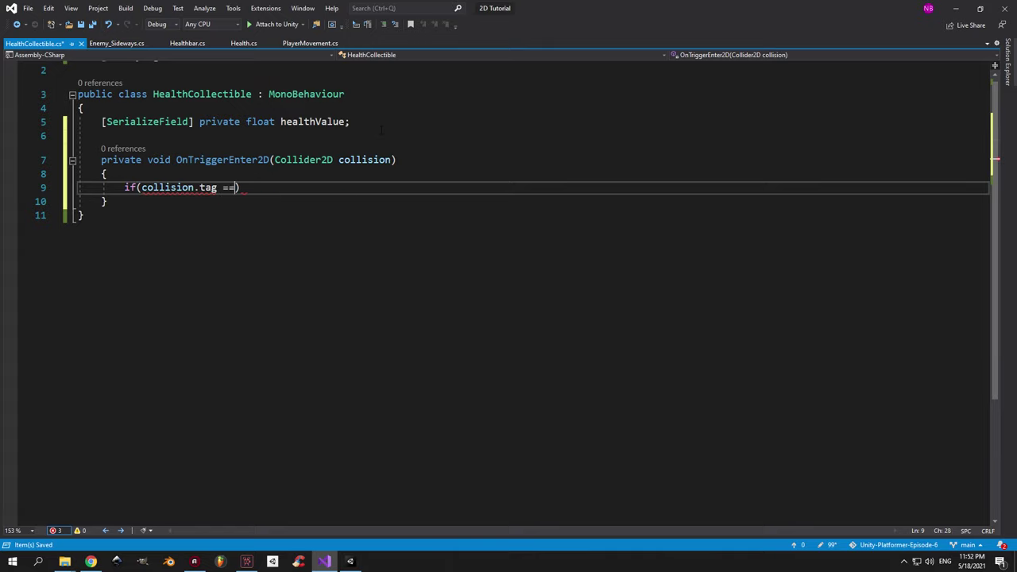
pyautogui.write('yer")')
pyautogui.press('Return')
pyautogui.write('{')
pyautogui.press('Return')
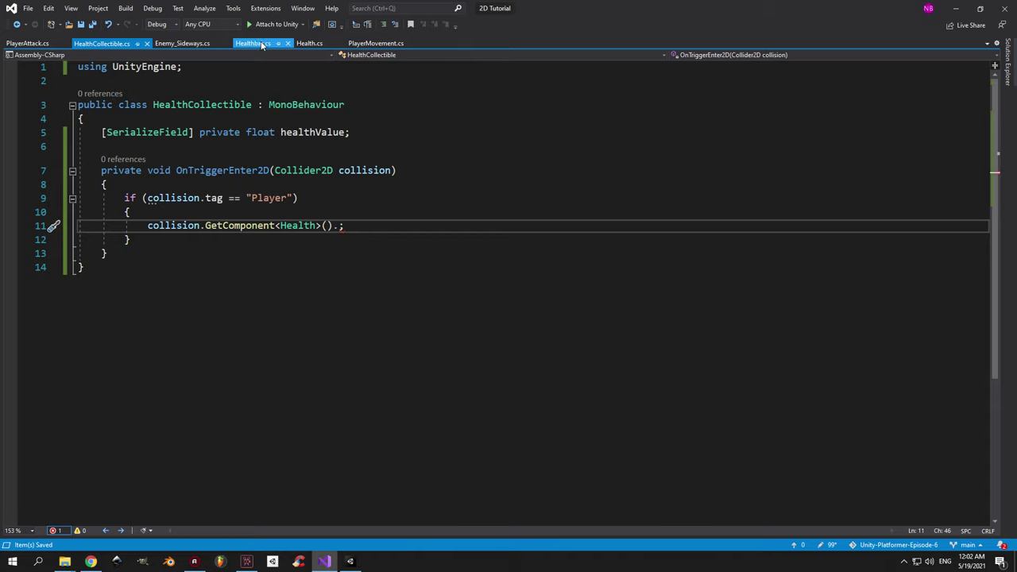
# In Health.cs, add an empty method "public void AddHealth(float _value)" after TakeDamage.
pyautogui.click(309, 43)
pyautogui.moveTo(302, 270); pyautogui.dragTo(147, 269)
pyautogui.click(130, 433)
pyautogui.press('Return')
pyautogui.write('publ')
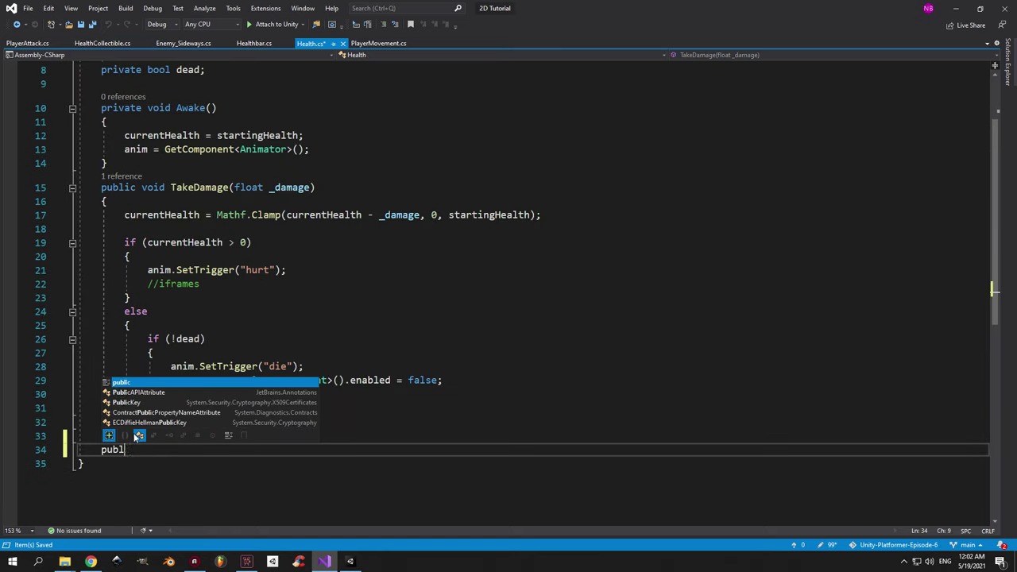
pyautogui.write('ic void AddHealth')
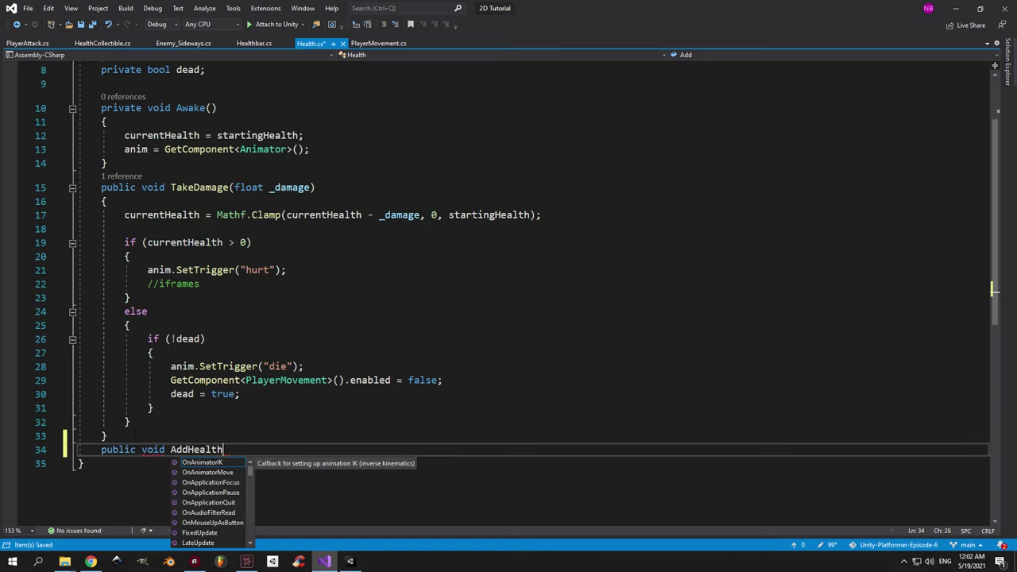
pyautogui.write('(float _value)')
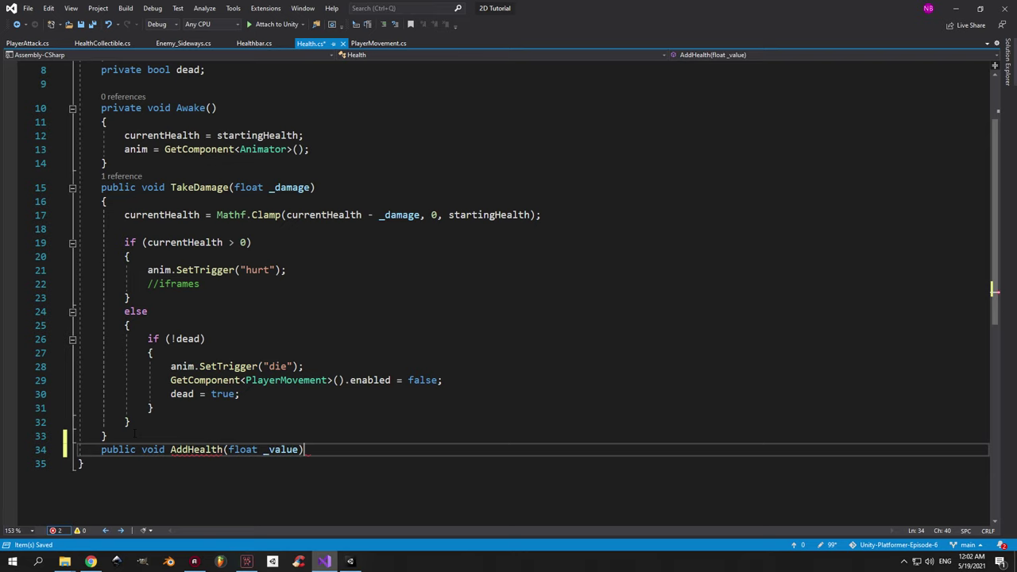
pyautogui.press('Return')
pyautogui.press('Return')
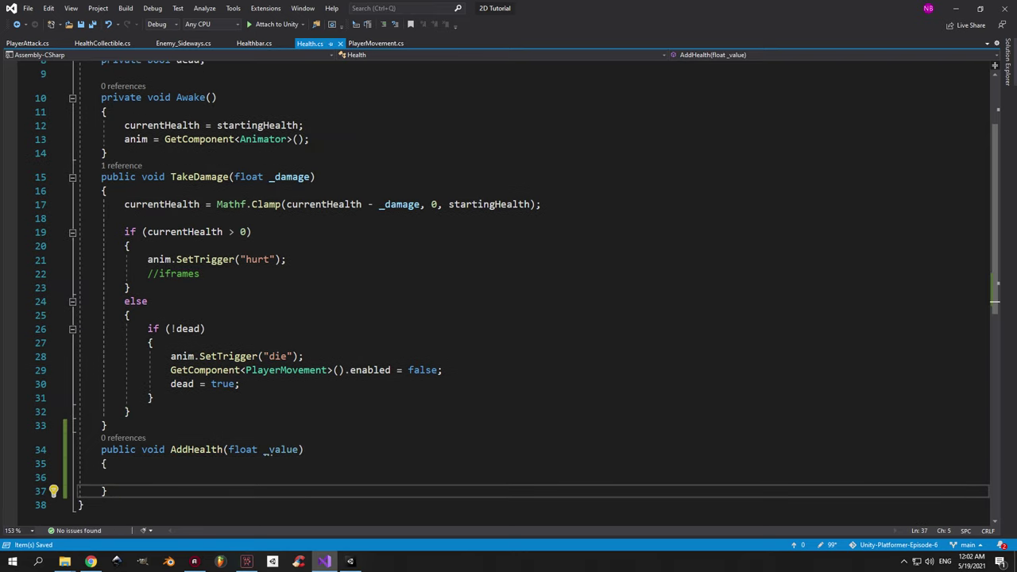
# Copy TakeDamage's Mathf.Clamp line into AddHealth, change it to currentHealth + _value, and save Health.cs.
pyautogui.moveTo(565, 206); pyautogui.dragTo(1, 208)
pyautogui.hotkey('ctrl', 'c')
pyautogui.click(133, 479)
pyautogui.hotkey('ctrl', 'v')
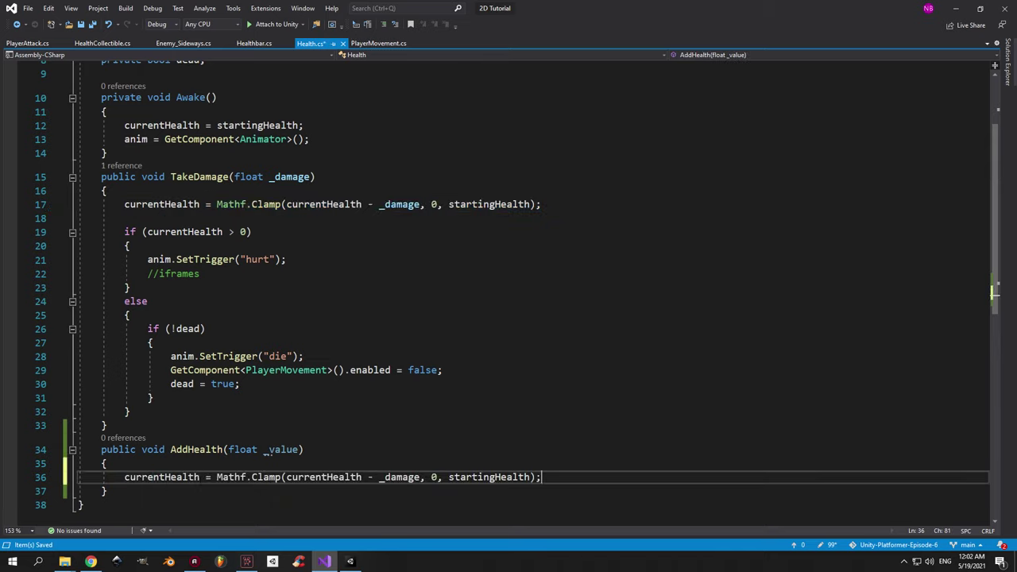
pyautogui.scroll(-2, 133, 483)
pyautogui.press('Delete')
pyautogui.write('+')
pyautogui.doubleClick(282, 366)
pyautogui.hotkey('ctrl', 'c')
pyautogui.doubleClick(400, 394)
pyautogui.hotkey('ctrl', 'v')
pyautogui.hotkey('ctrl', 's')
pyautogui.click(559, 389)
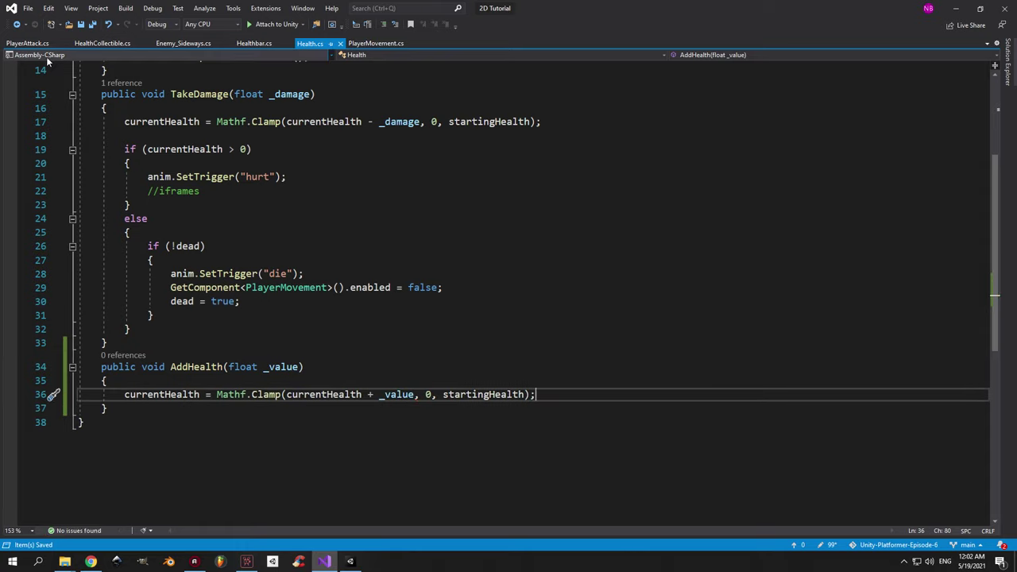
# In HealthCollectible.cs, complete the Health component call inside the if block with AddHealth(healthValue).
pyautogui.click(102, 43)
pyautogui.write('AddHealth')
pyautogui.press('Tab')
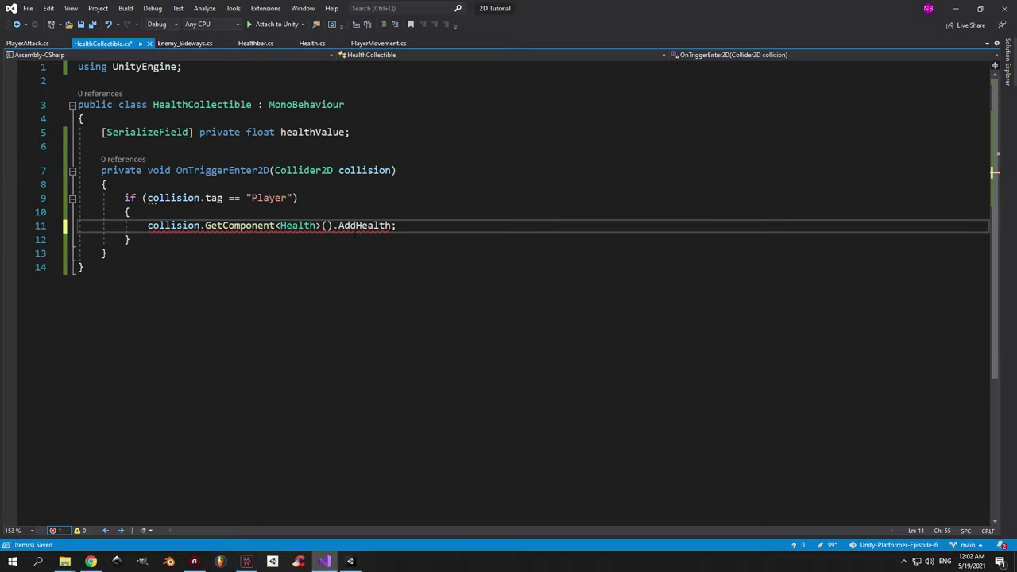
pyautogui.write('(hea')
pyautogui.press('Tab')
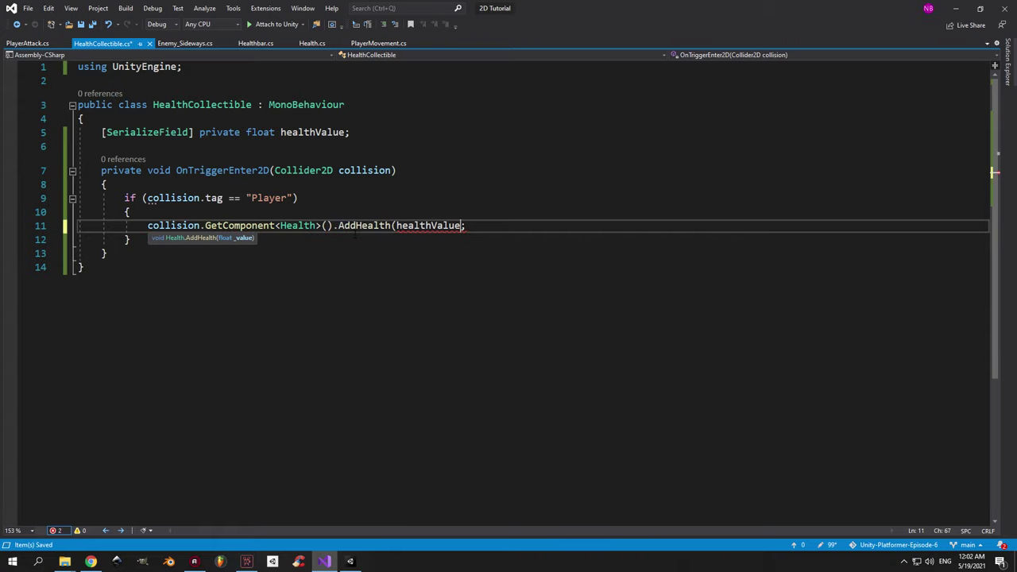
pyautogui.write(')')
# Add "gameObject.SetActive(false);" after the AddHealth call and save the HealthCollectible script.
pyautogui.press('End')
pyautogui.press('Return')
pyautogui.write('game.set')
pyautogui.press('Tab')
pyautogui.write('(fa')
pyautogui.press('Tab')
pyautogui.write(');')
pyautogui.hotkey('ctrl', 's')
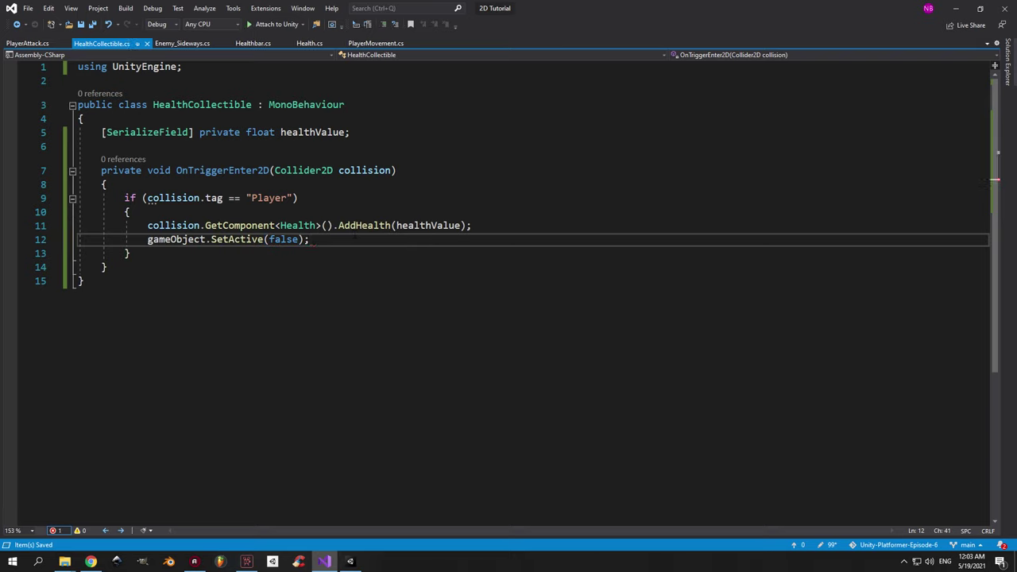
# Switch to Unity, select both HealthCollectible objects and open their shared Health Value for editing.
pyautogui.hotkey('alt', 'Tab')
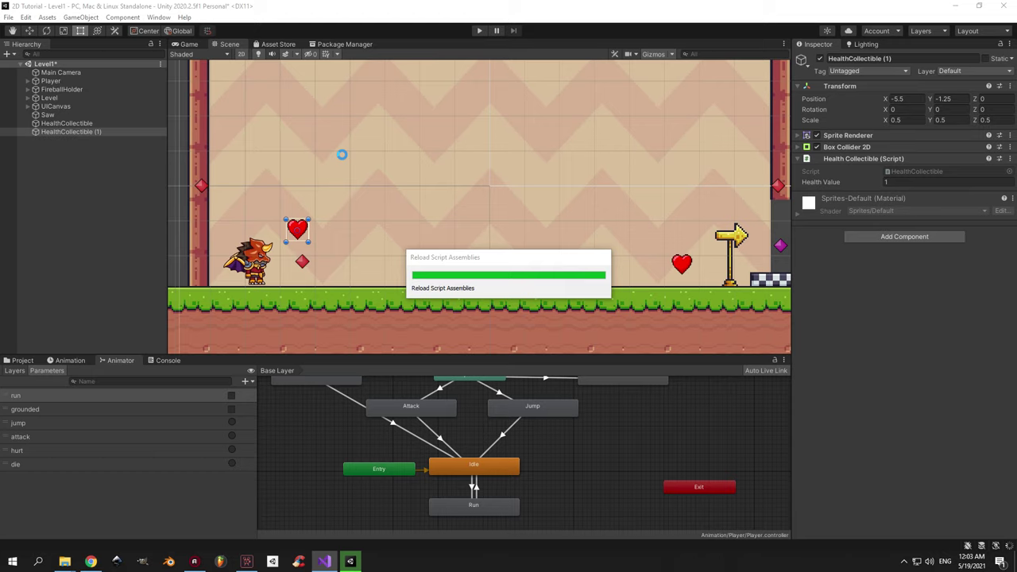
pyautogui.keyDown('shift'); pyautogui.click(89, 125); pyautogui.keyUp('shift')
pyautogui.click(899, 182)
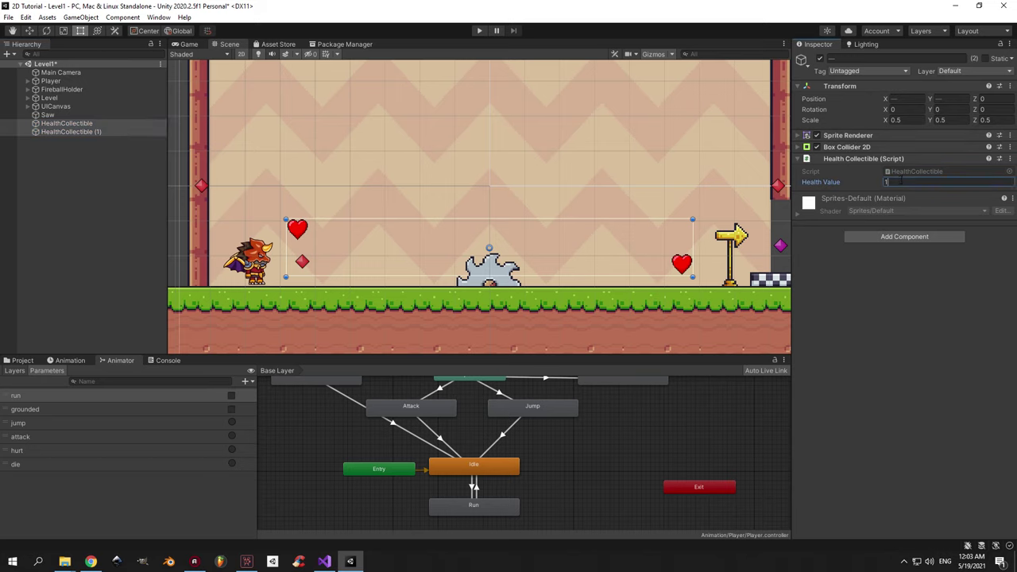
# Try moving the HealthCollectible (1) heart near the player horizontally to X -3.92.
pyautogui.click(112, 133)
pyautogui.scroll(-3, 340, 204)
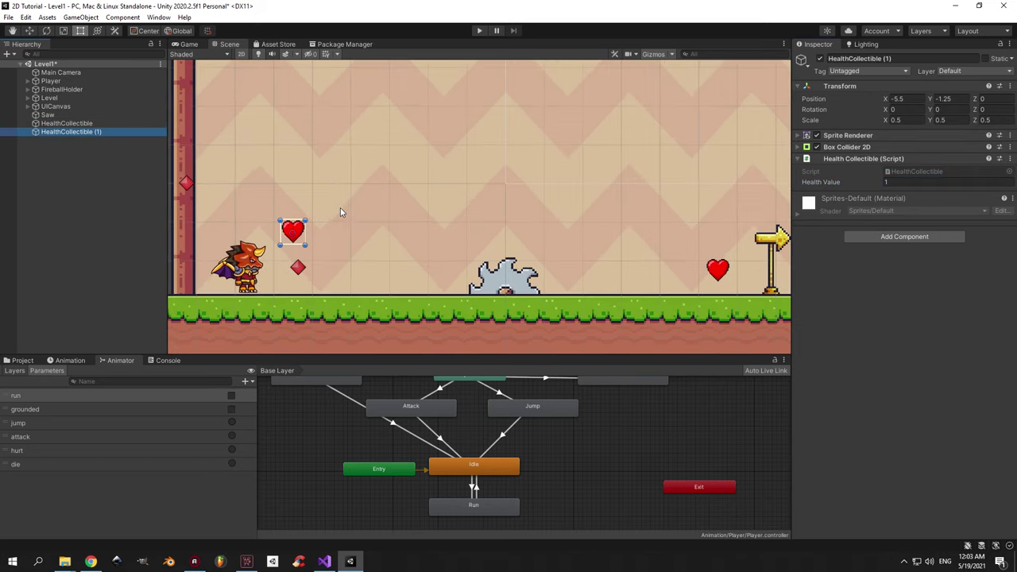
pyautogui.click(29, 30)
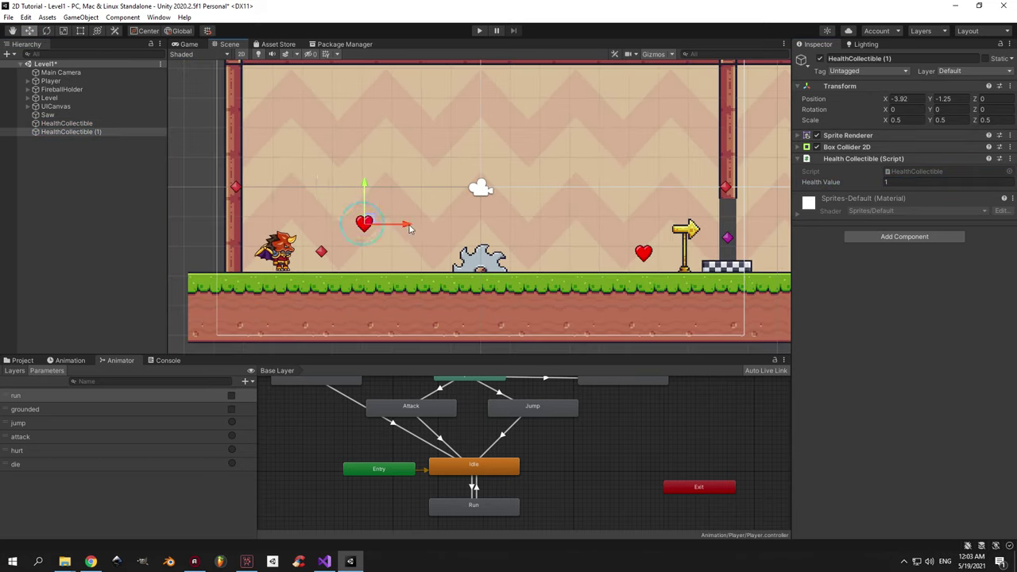
# Run the game maximized, test the hearts and the Saw by moving and jumping the player around, and exit play mode.
pyautogui.click(479, 31)
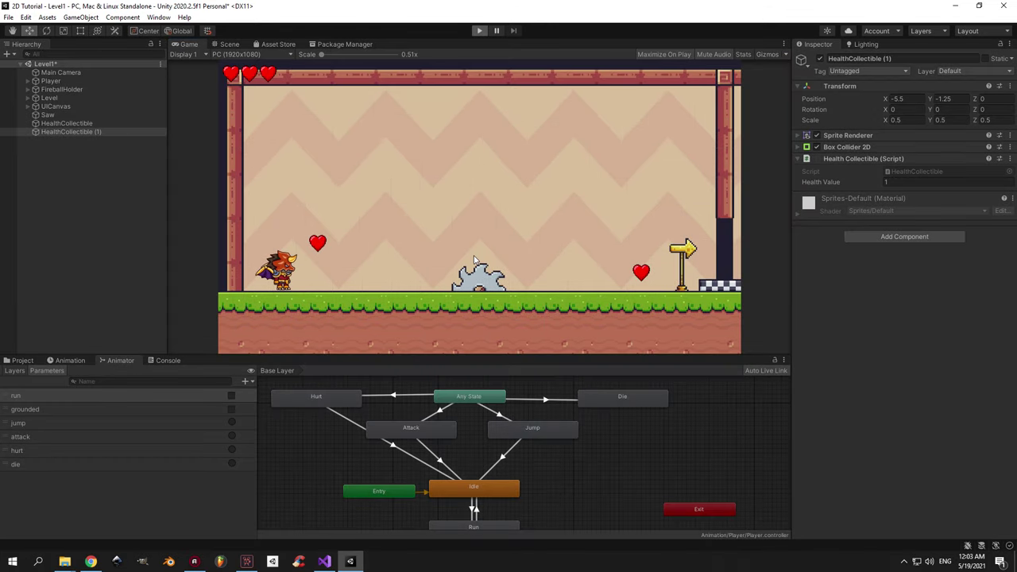
pyautogui.hotkey('shift', 'space')
pyautogui.press('Right')
pyautogui.press('space')
pyautogui.press('Right')
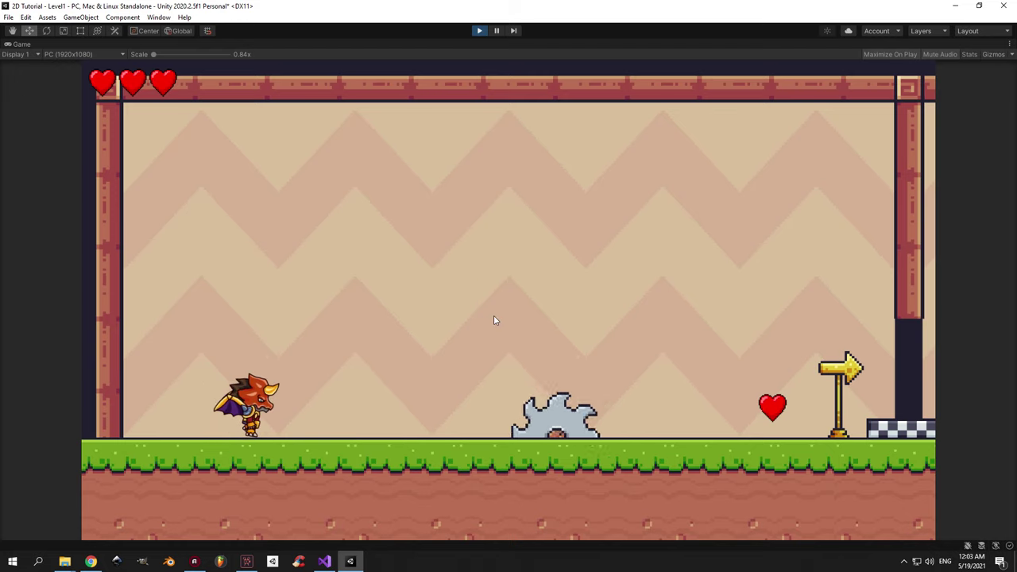
pyautogui.press('Right')
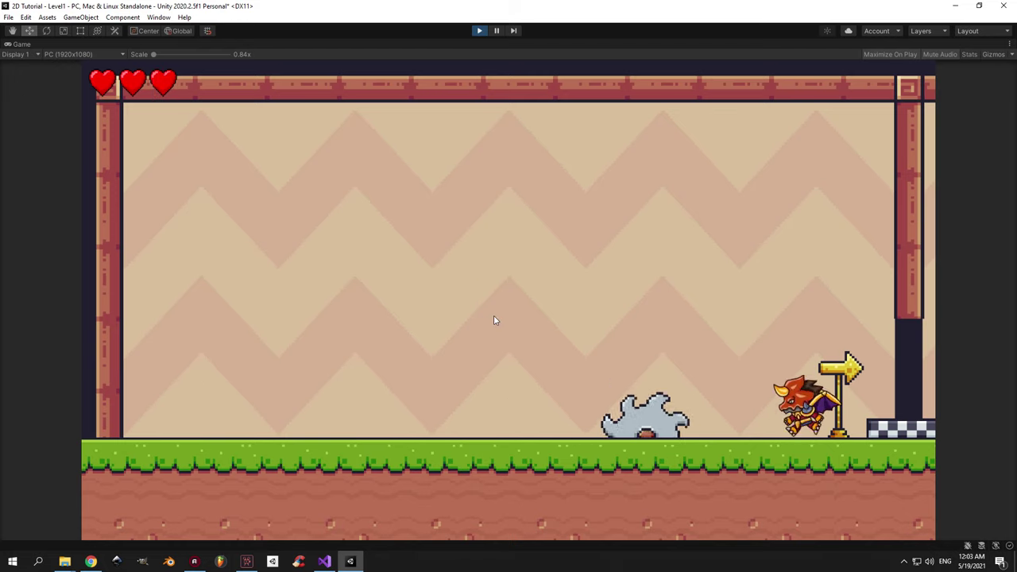
pyautogui.press('Left')
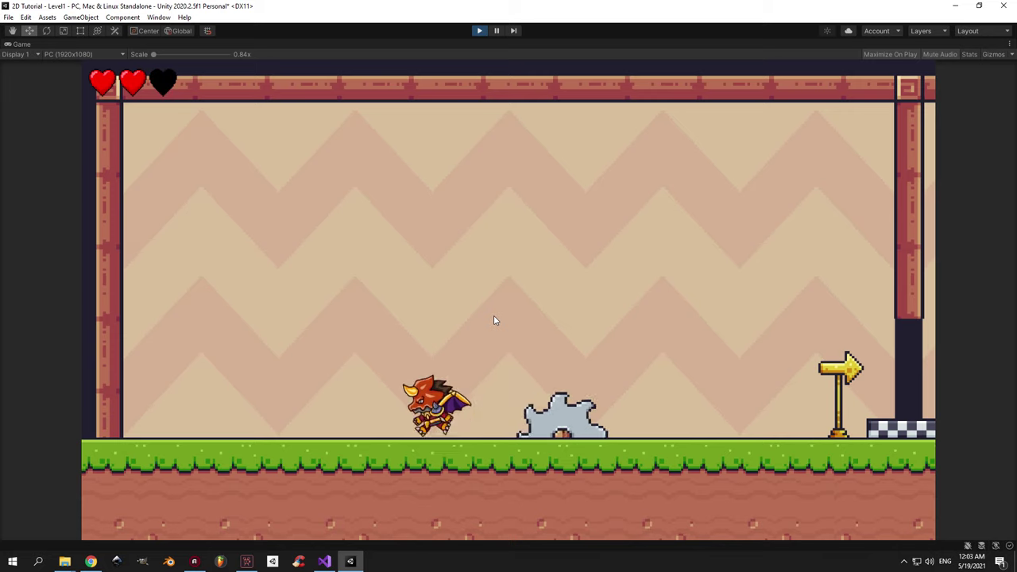
pyautogui.press('Right')
pyautogui.press('Left')
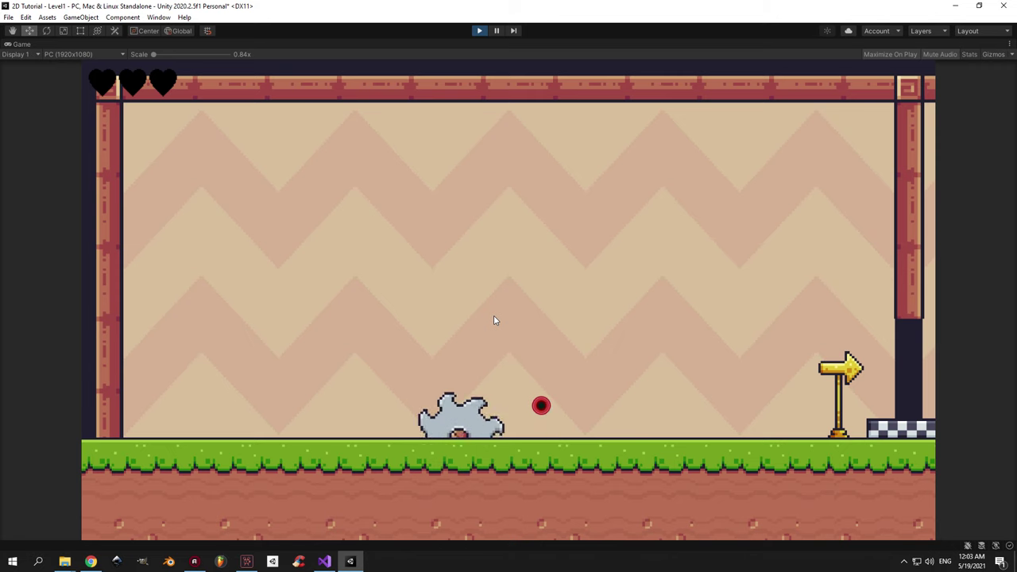
pyautogui.click(479, 30)
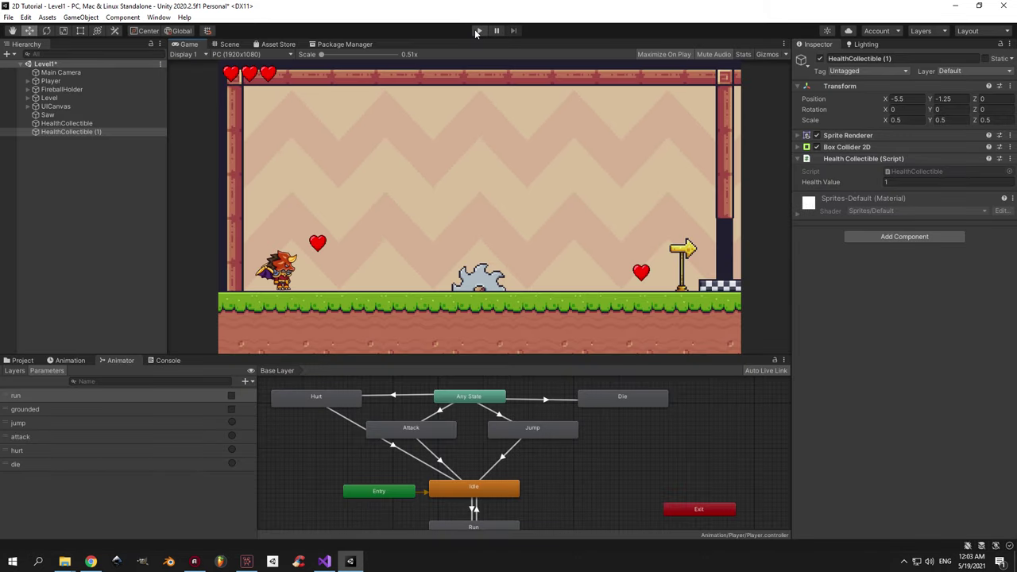
# Start play mode again to retest the health collectibles.
pyautogui.click(477, 30)
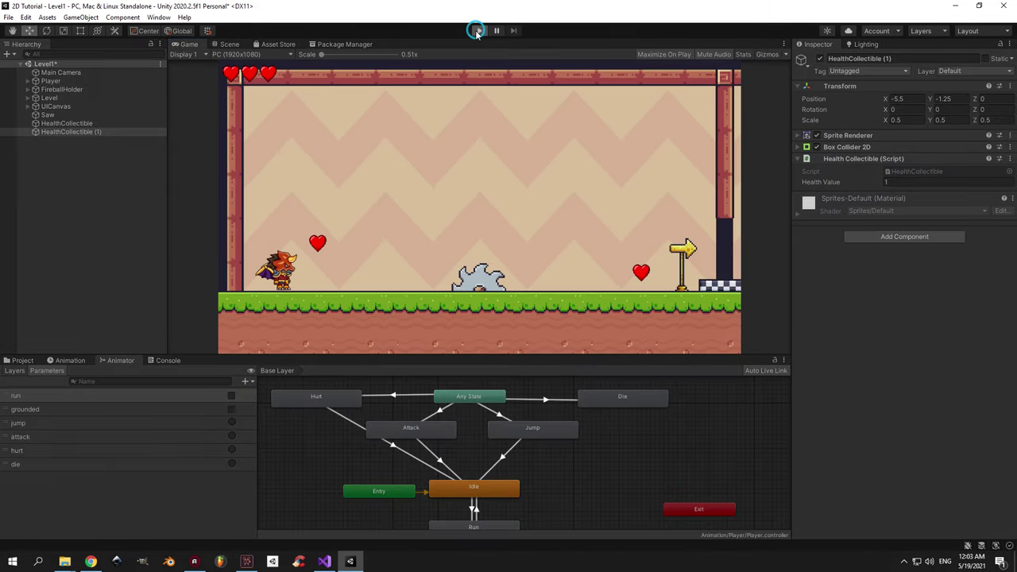